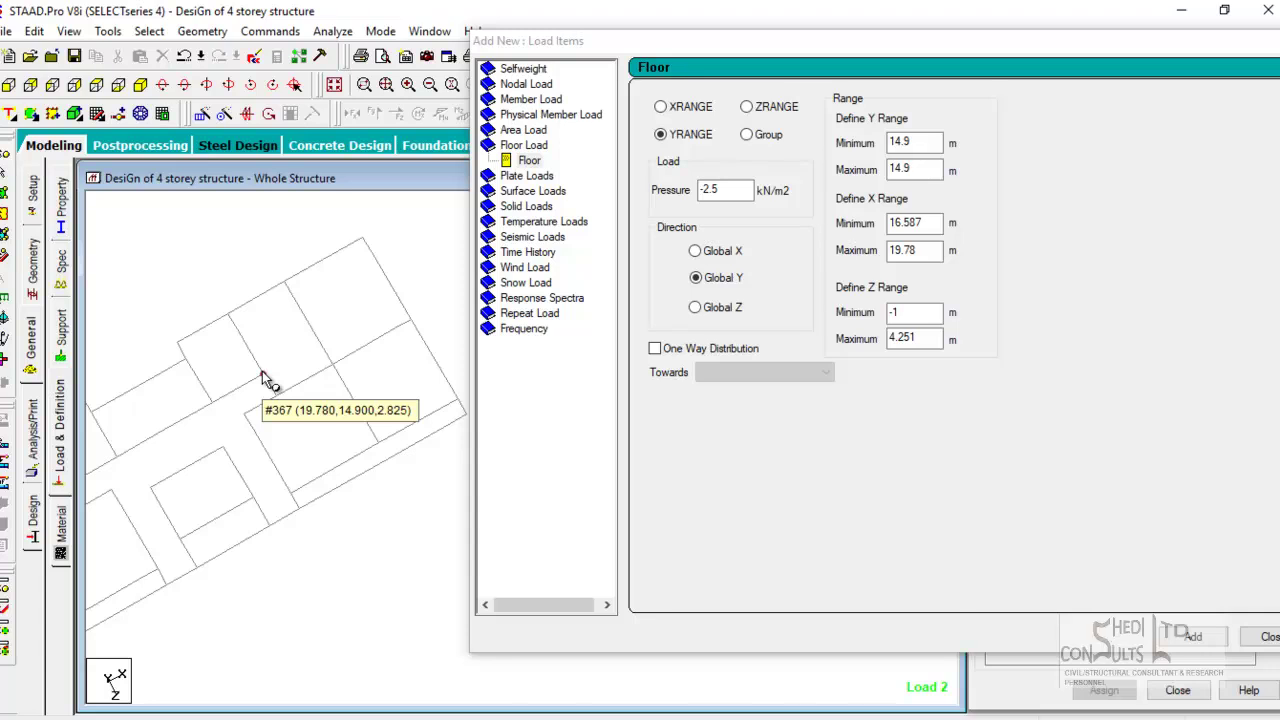
# - Check the corner nodes of the small upper roof bay and the adjoining bay, and close the load items dialog
pyautogui.moveTo(260, 412)
pyautogui.mouseDown(button='middle')
pyautogui.moveTo(352, 338)
pyautogui.moveTo(286, 397)
pyautogui.mouseUp(button='middle')
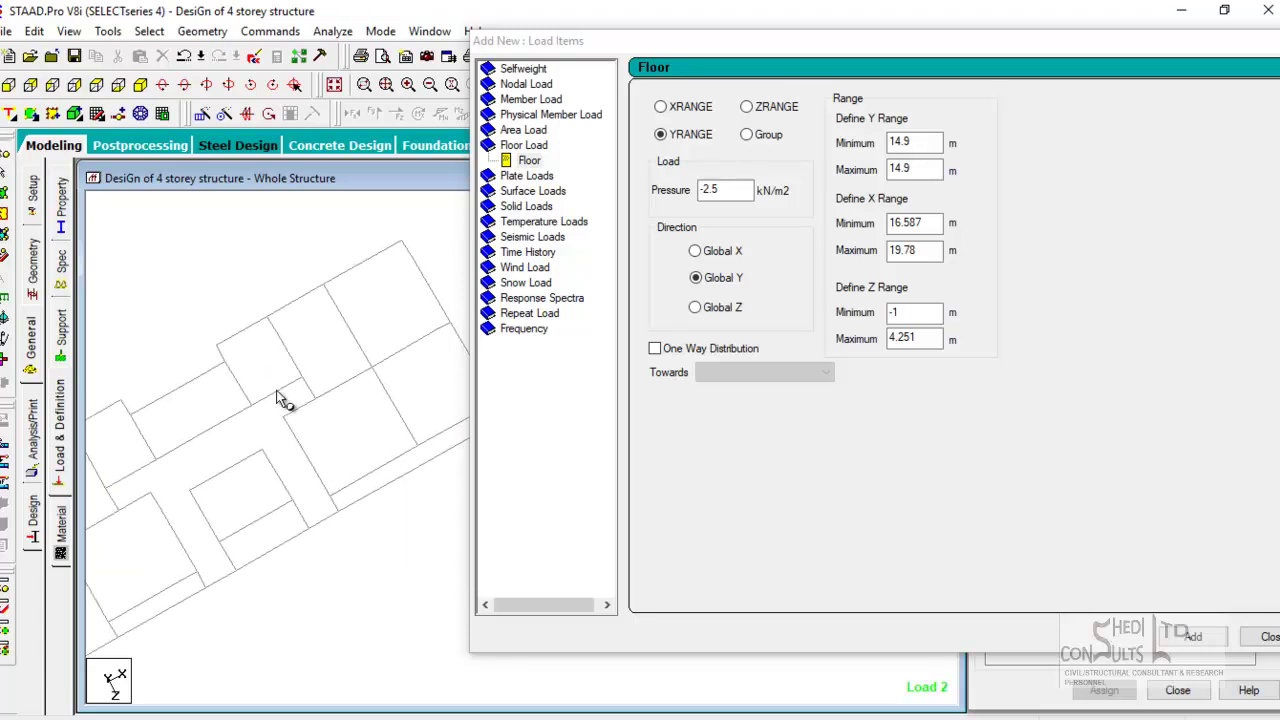
pyautogui.click(216, 346)
pyautogui.click(251, 406)
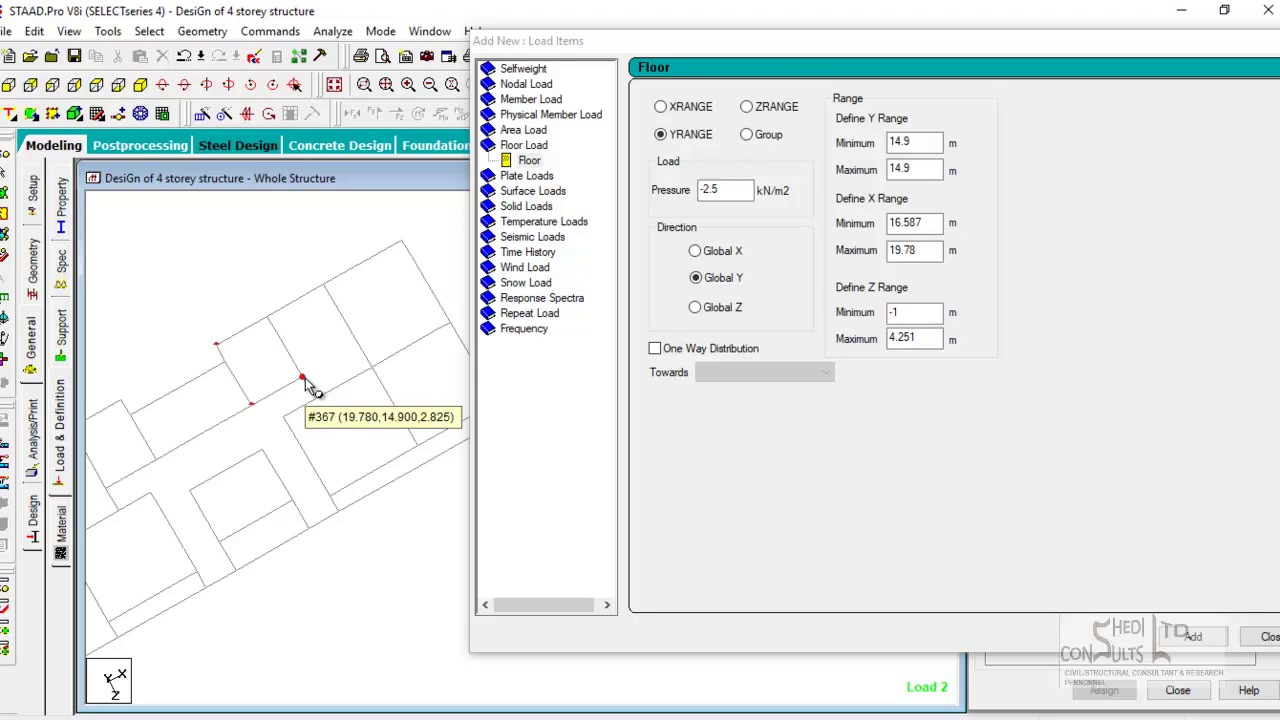
pyautogui.click(285, 415)
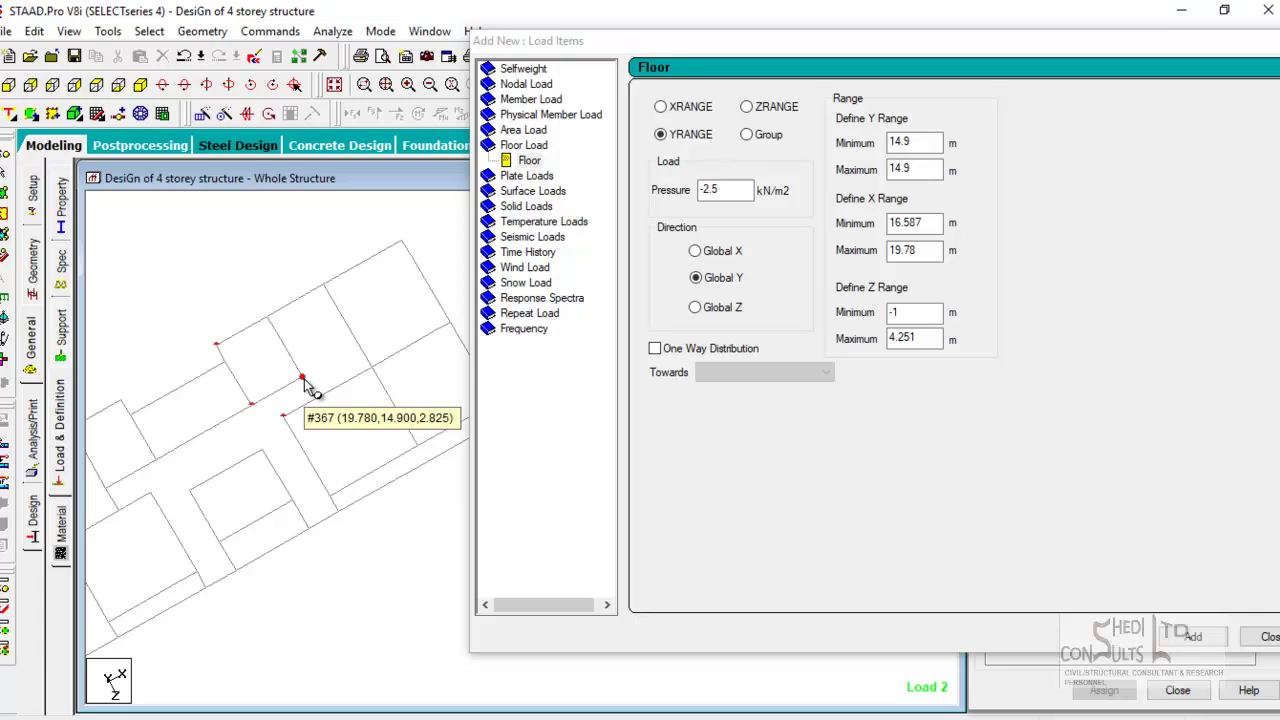
pyautogui.click(1256, 638)
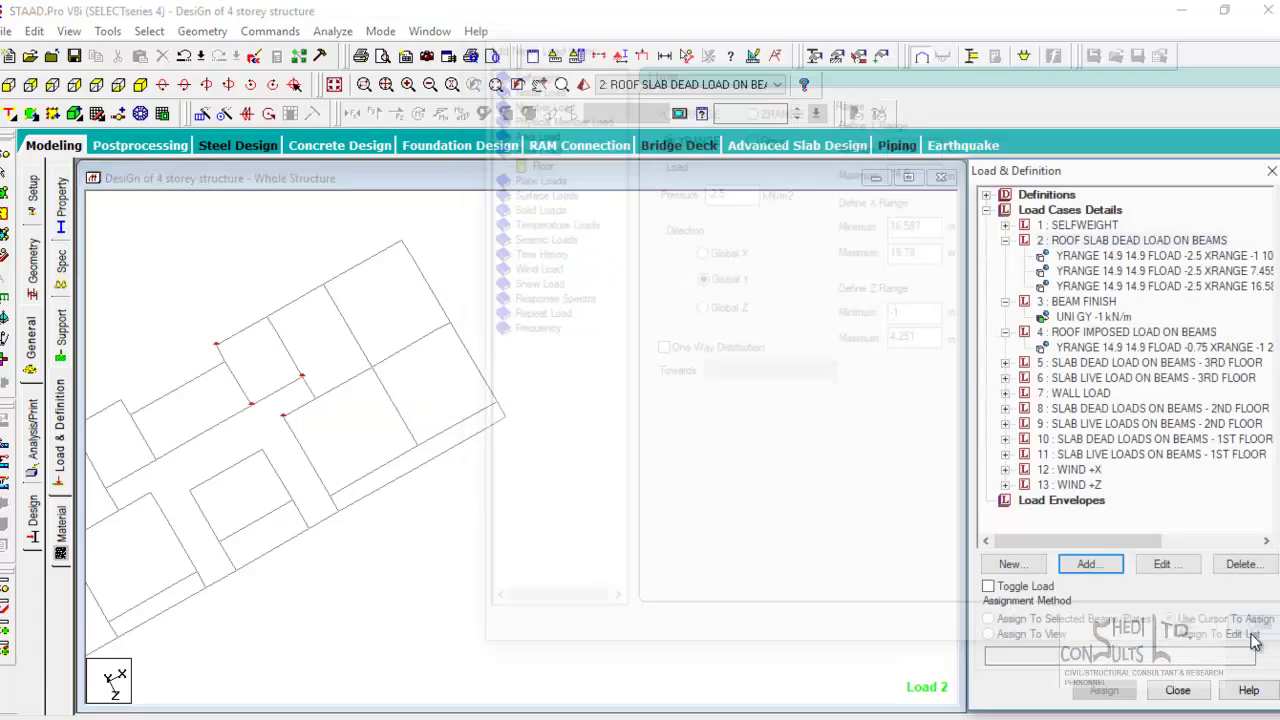
# - Highlight the second and third floor load items of the roof slab dead load case to inspect them
pyautogui.click(1108, 288)
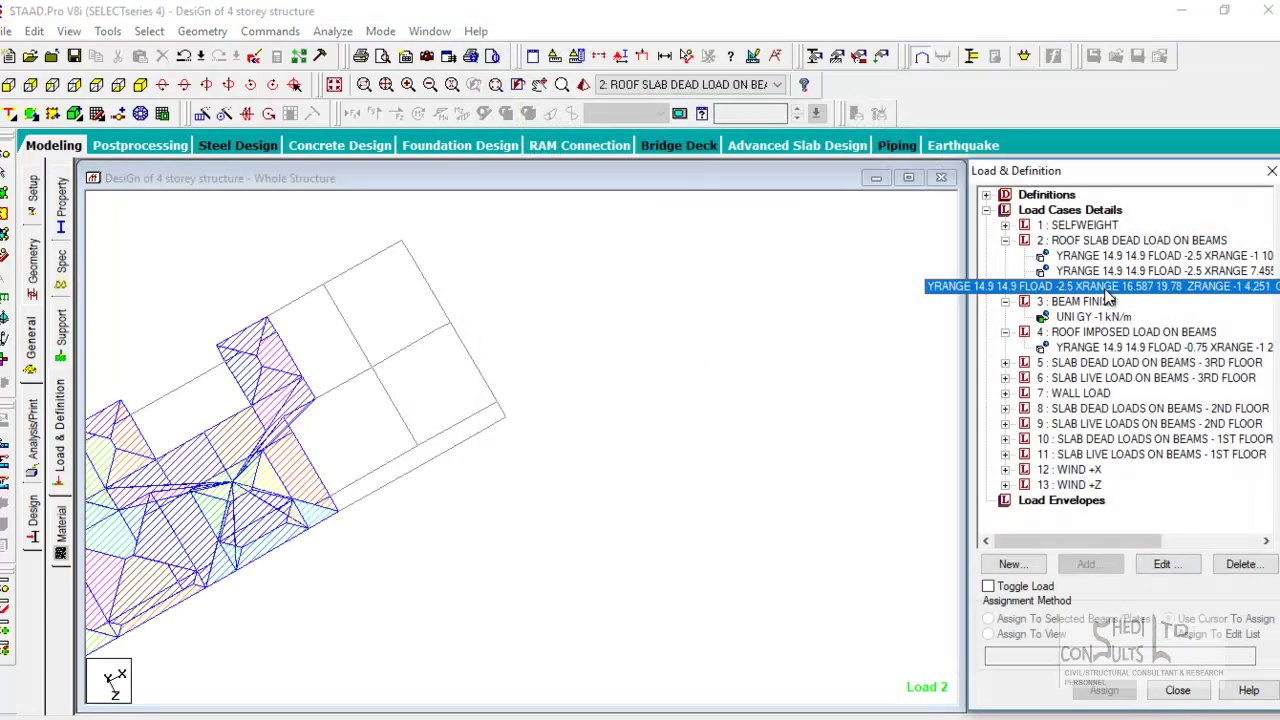
pyautogui.click(1110, 271)
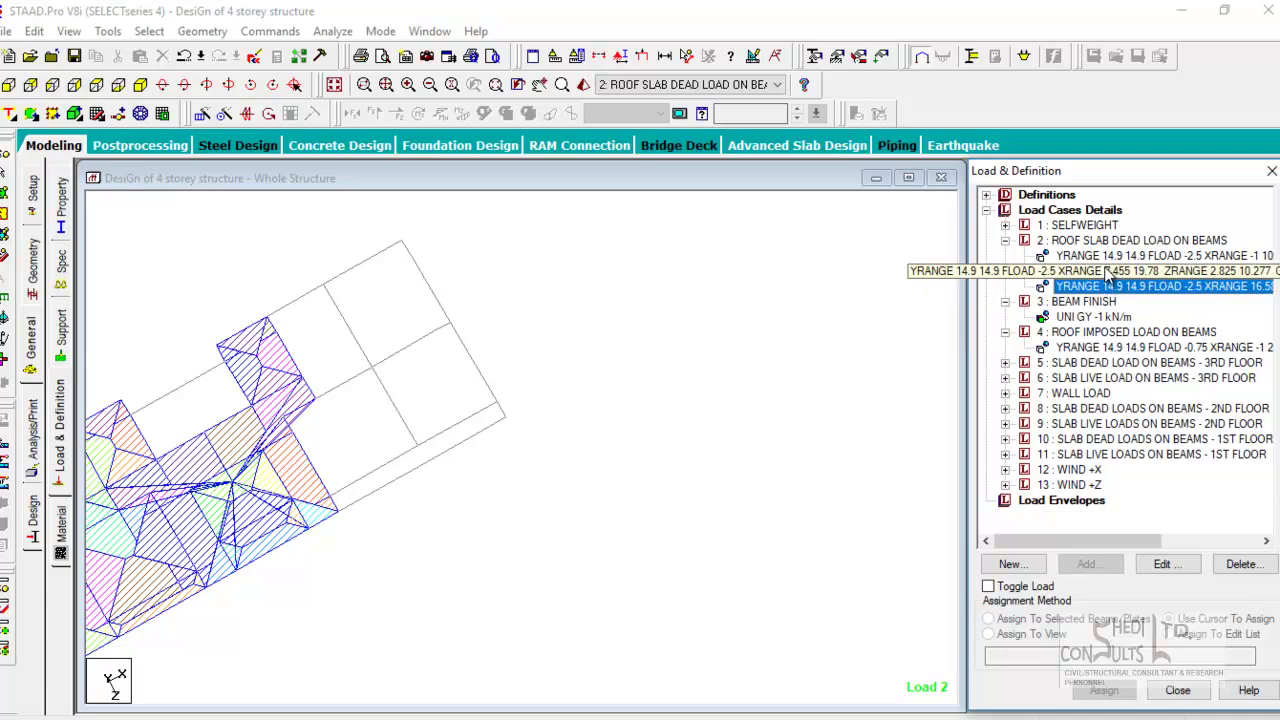
pyautogui.click(1116, 288)
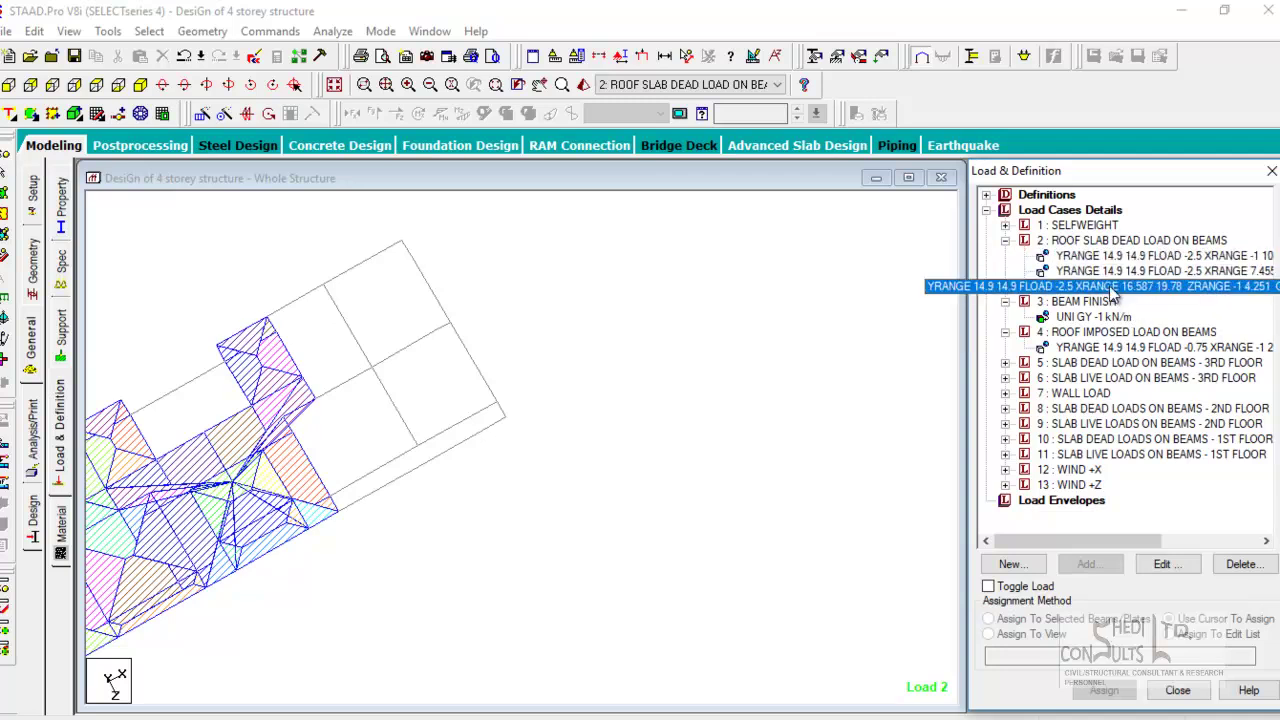
# - Change the Assign Dlgs setting in the view options and apply it
pyautogui.click(68, 31)
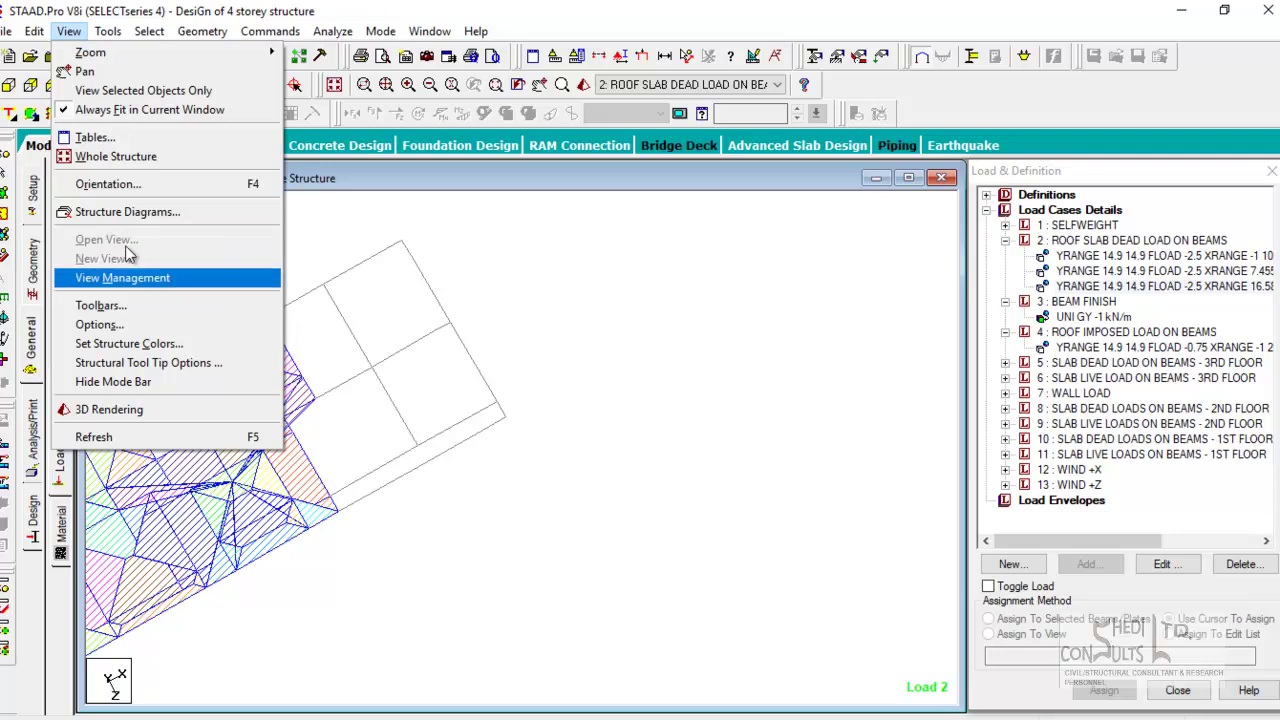
pyautogui.click(98, 324)
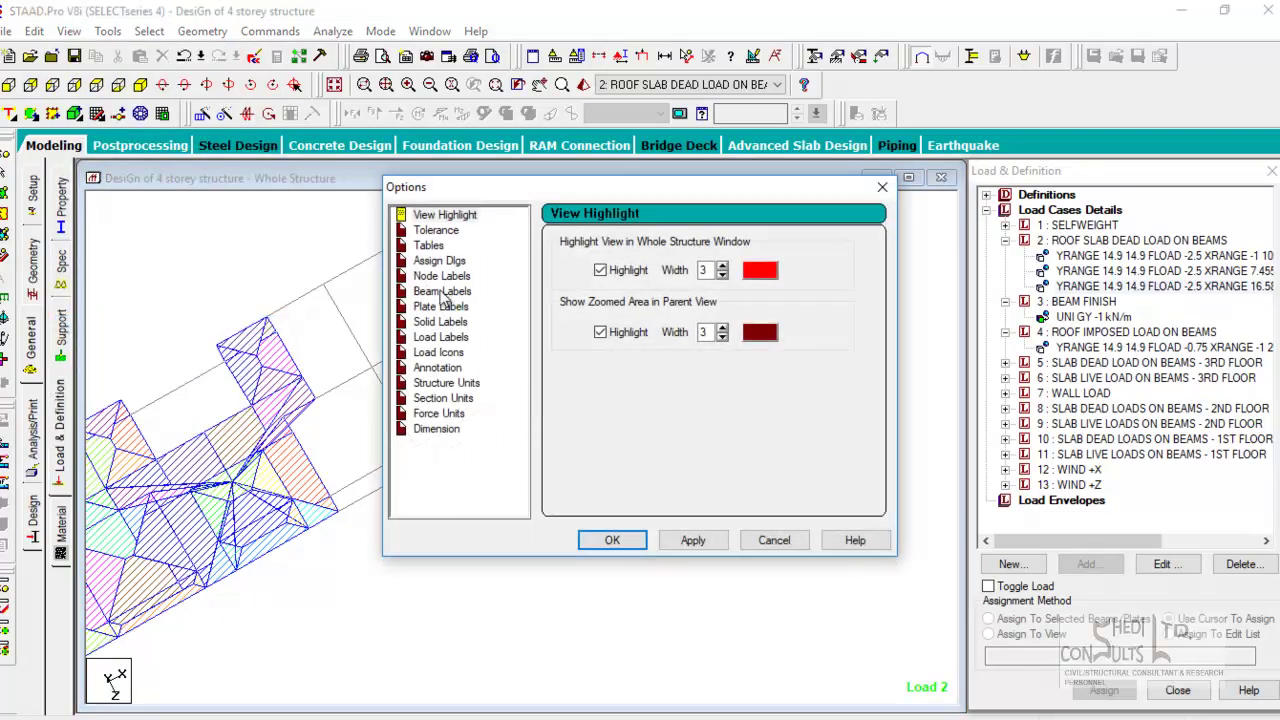
pyautogui.click(440, 261)
pyautogui.click(612, 309)
pyautogui.click(693, 540)
pyautogui.click(605, 541)
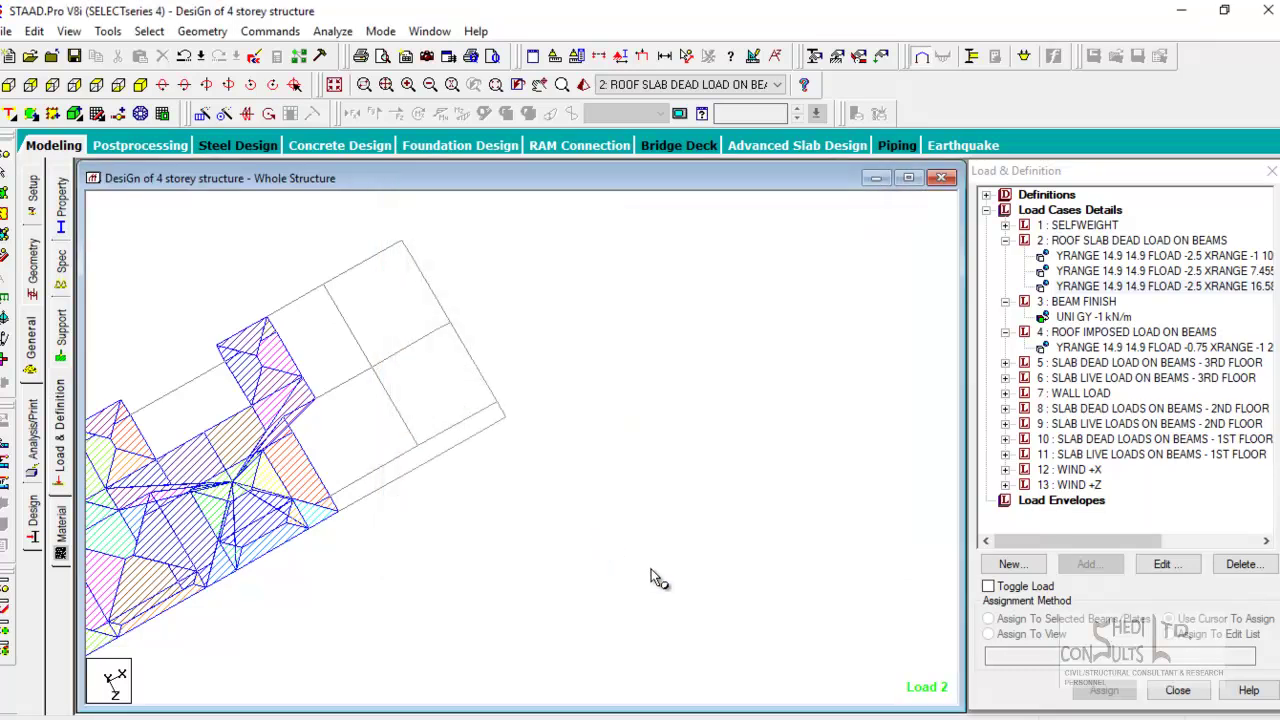
# - Enable Display Floor Loading among the loading display labels and apply it to the structure view
pyautogui.click(1100, 286)
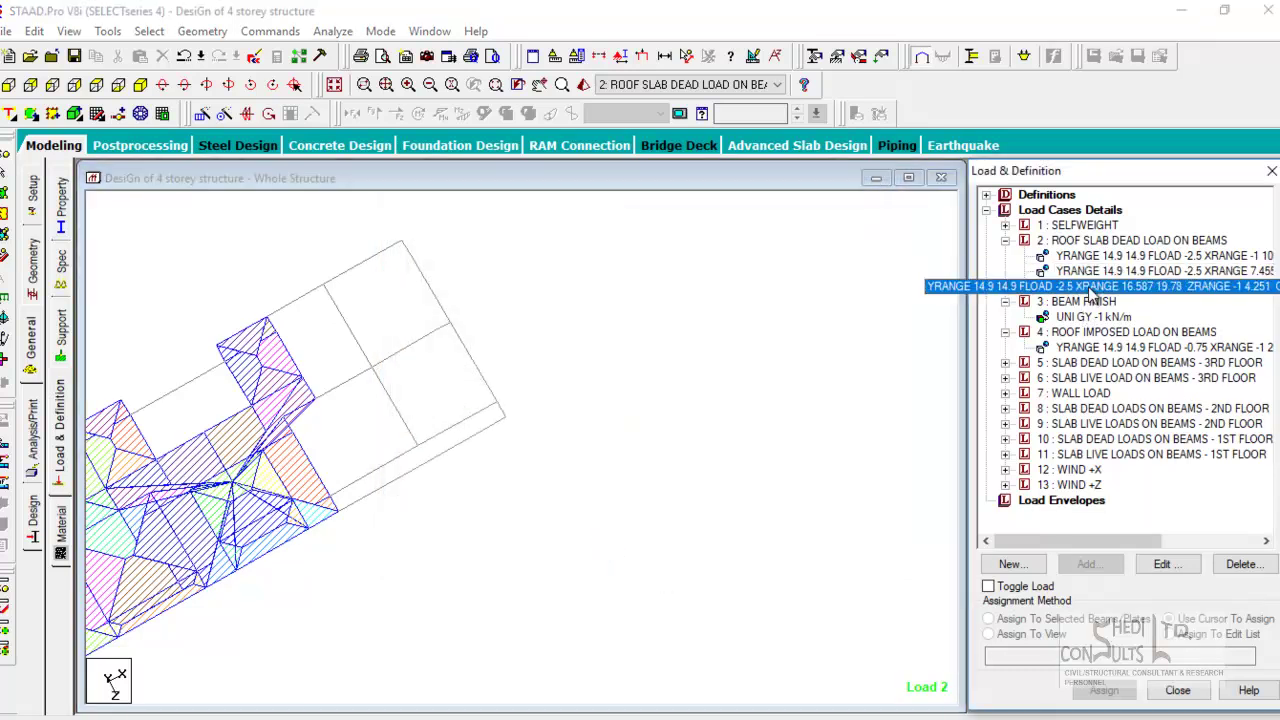
pyautogui.rightClick(455, 251)
pyautogui.click(510, 486)
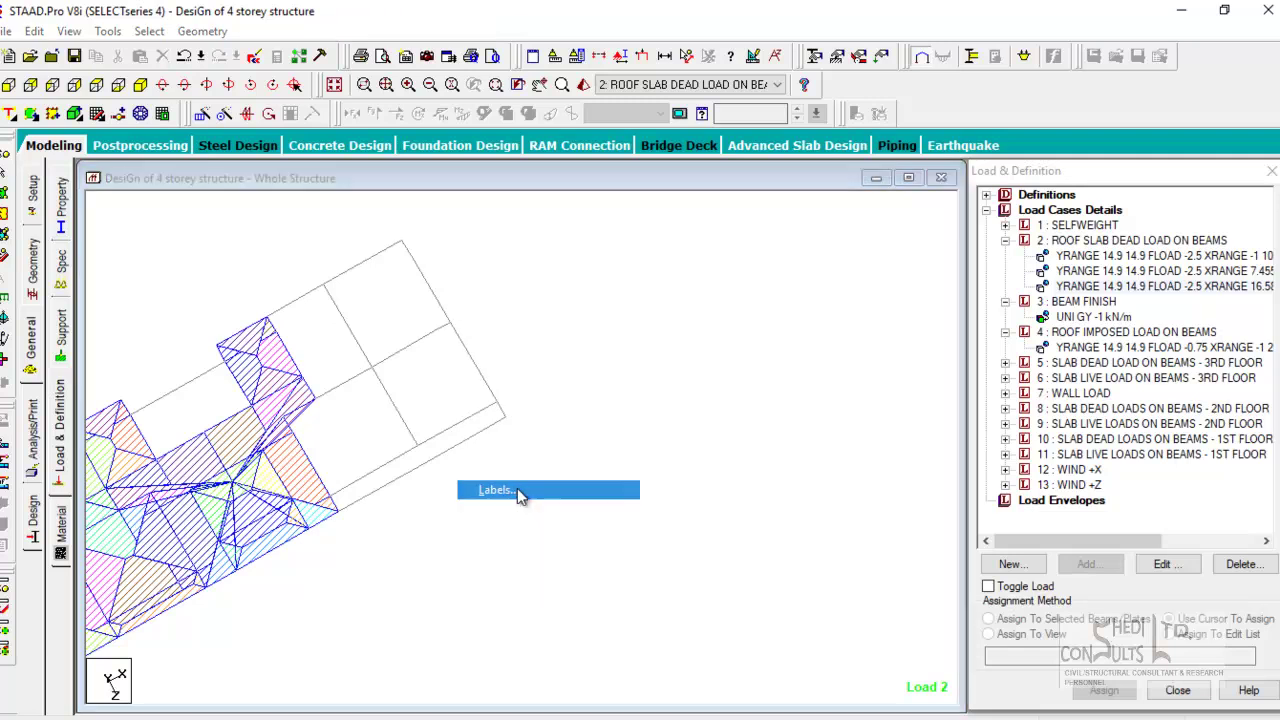
pyautogui.click(636, 289)
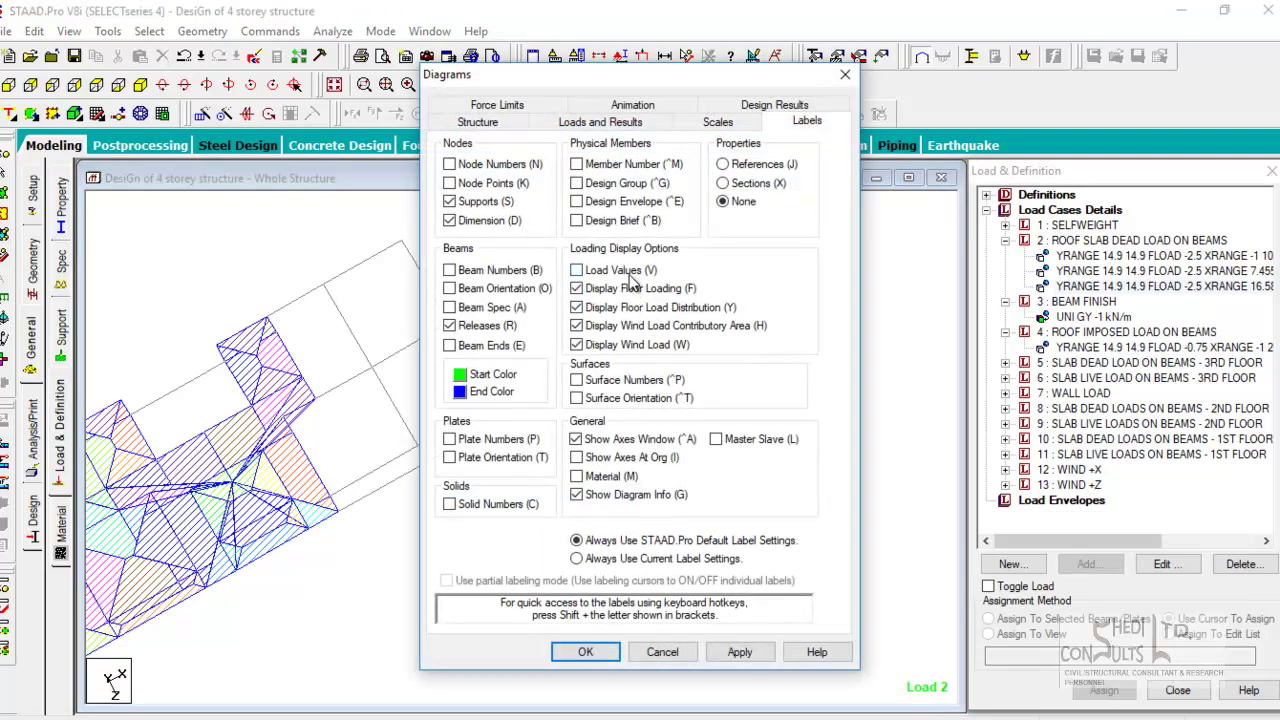
pyautogui.click(630, 276)
pyautogui.click(740, 652)
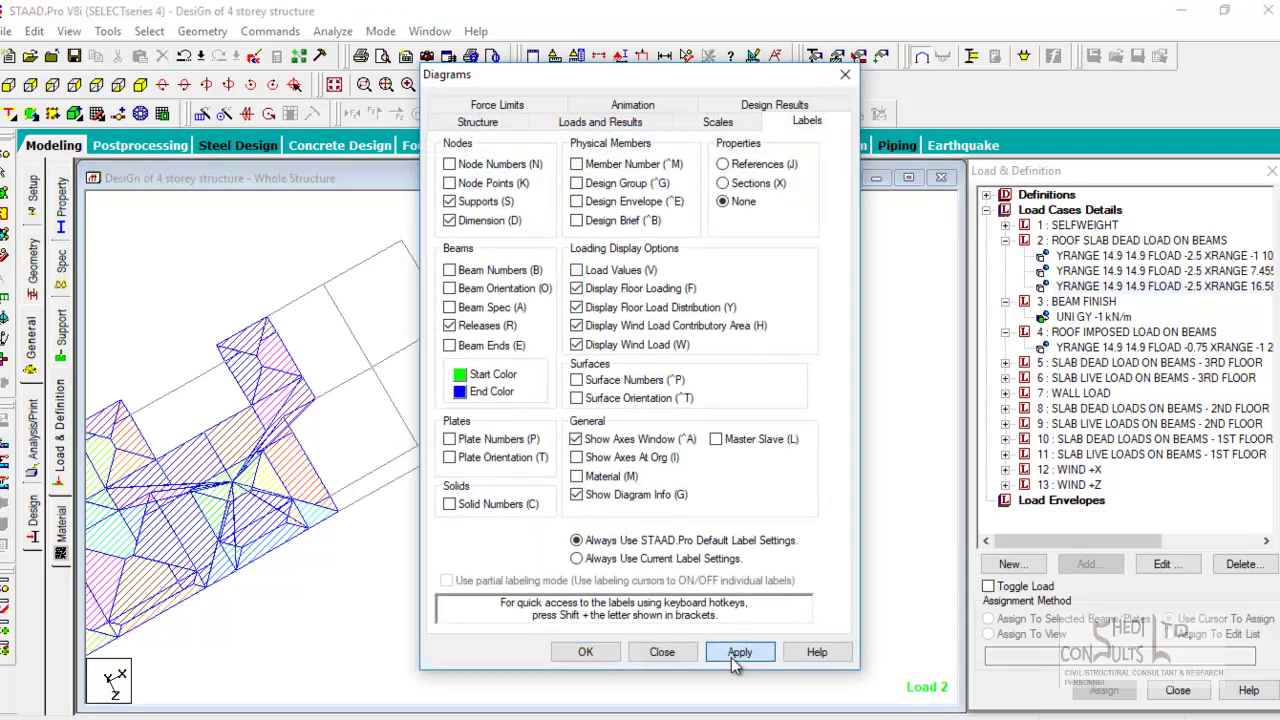
pyautogui.click(585, 652)
# - Examine the beam load diagrams of the third and second roof slab dead floor load items on the structure
pyautogui.click(1145, 287)
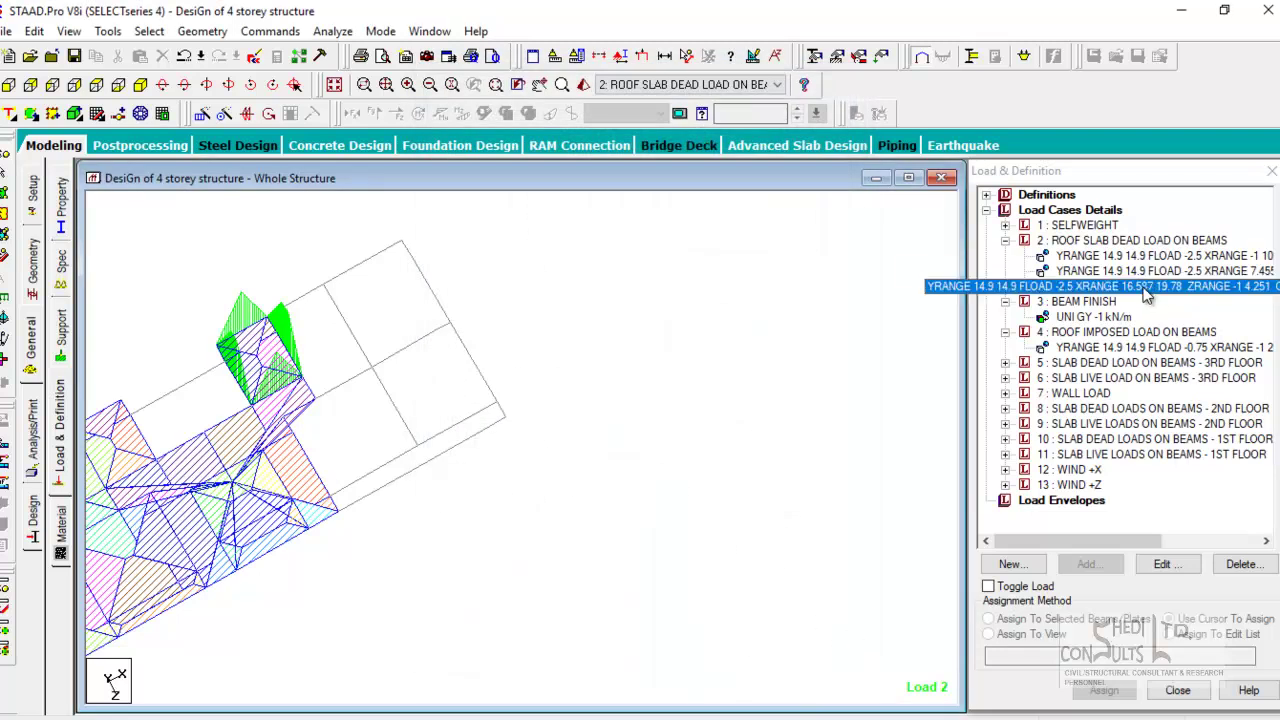
pyautogui.click(1152, 272)
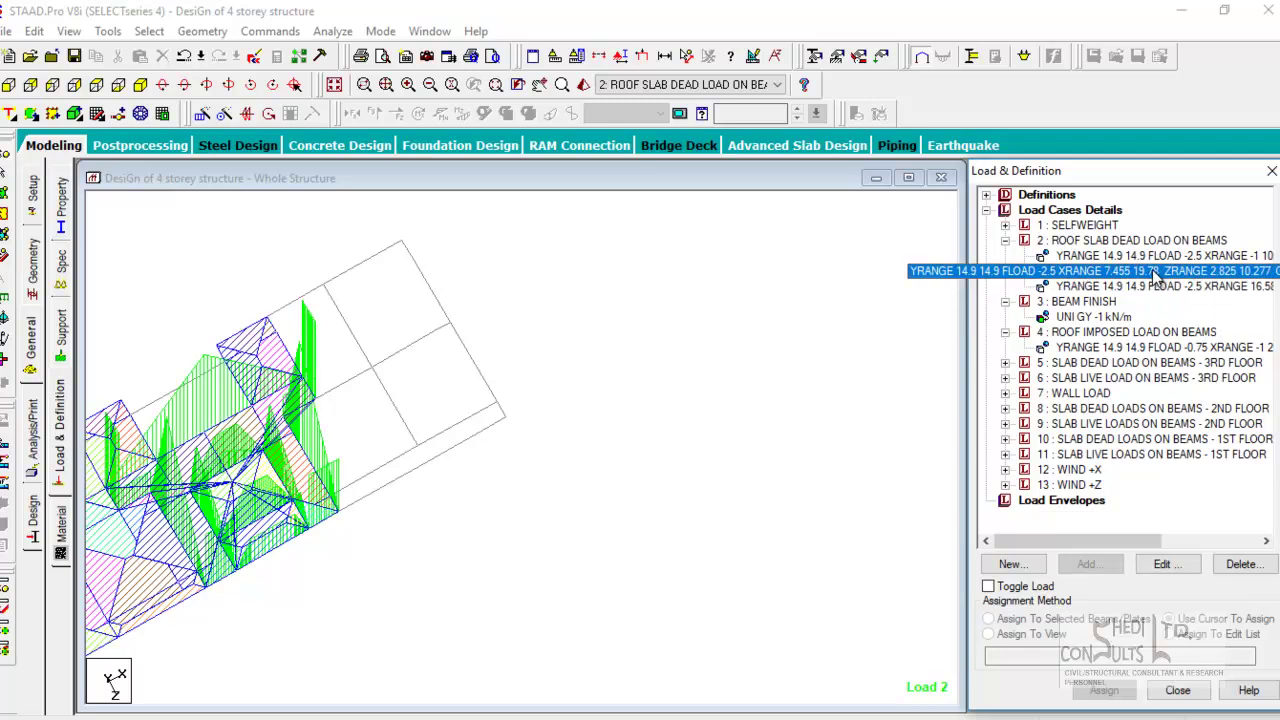
pyautogui.click(478, 406)
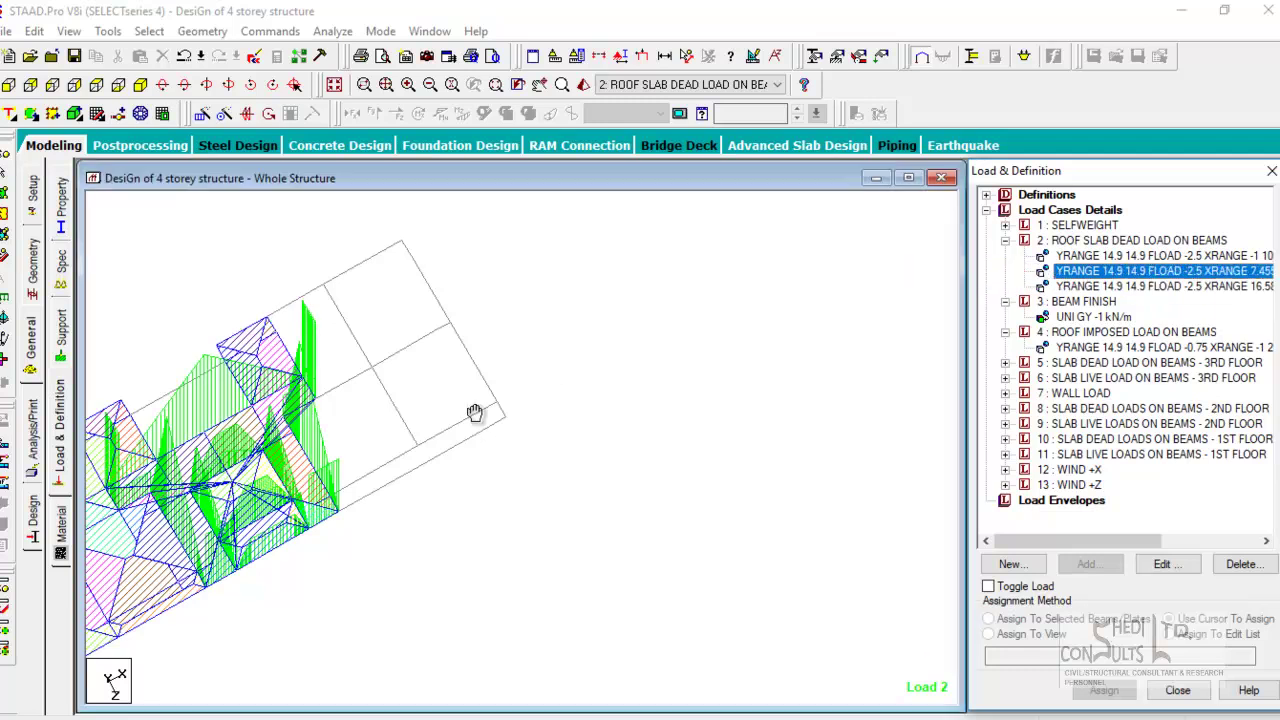
pyautogui.click(165, 88)
pyautogui.click(183, 86)
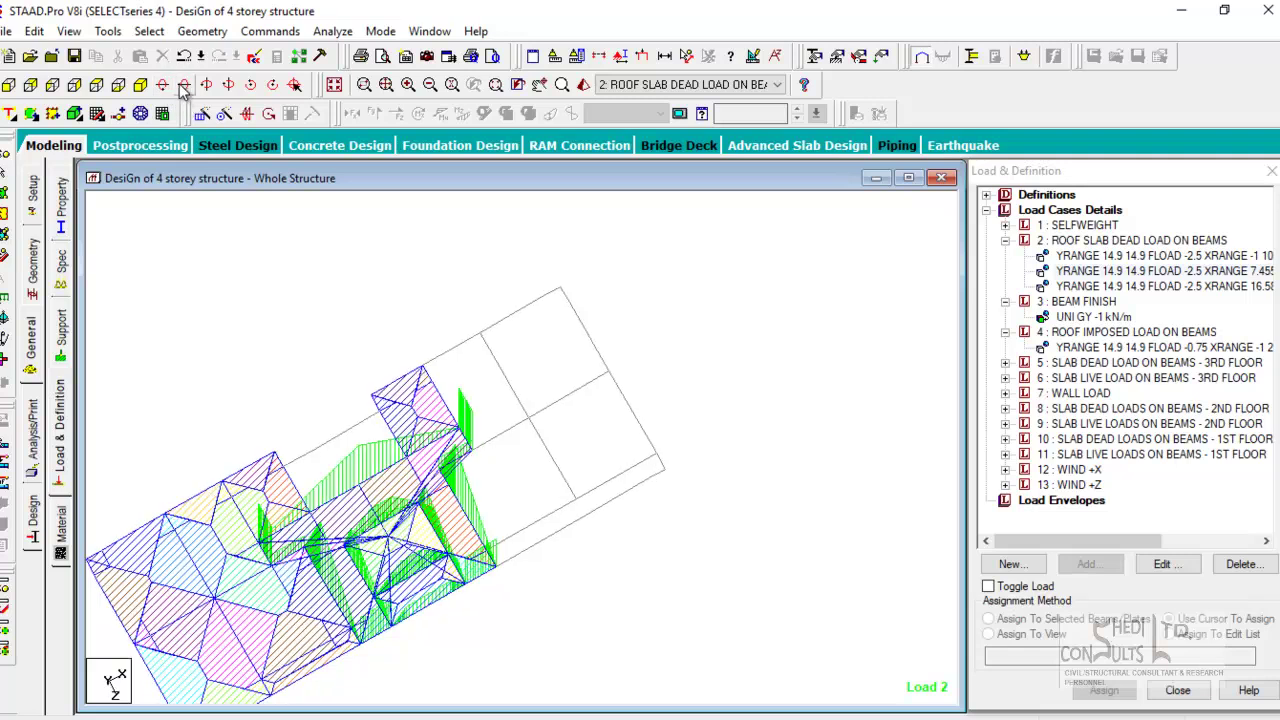
pyautogui.click(207, 85)
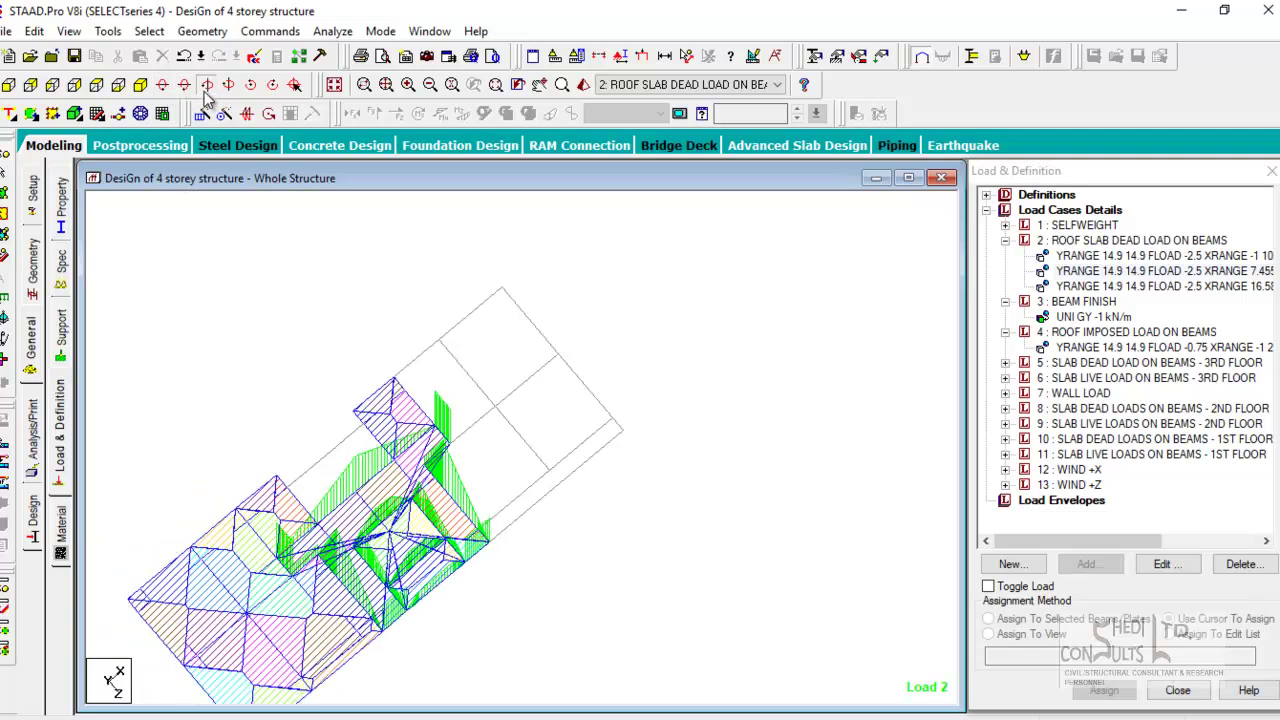
# - Edit the third floor load item of the roof slab dead load case, setting its Z range maximum to 2.825 m
pyautogui.click(1100, 287)
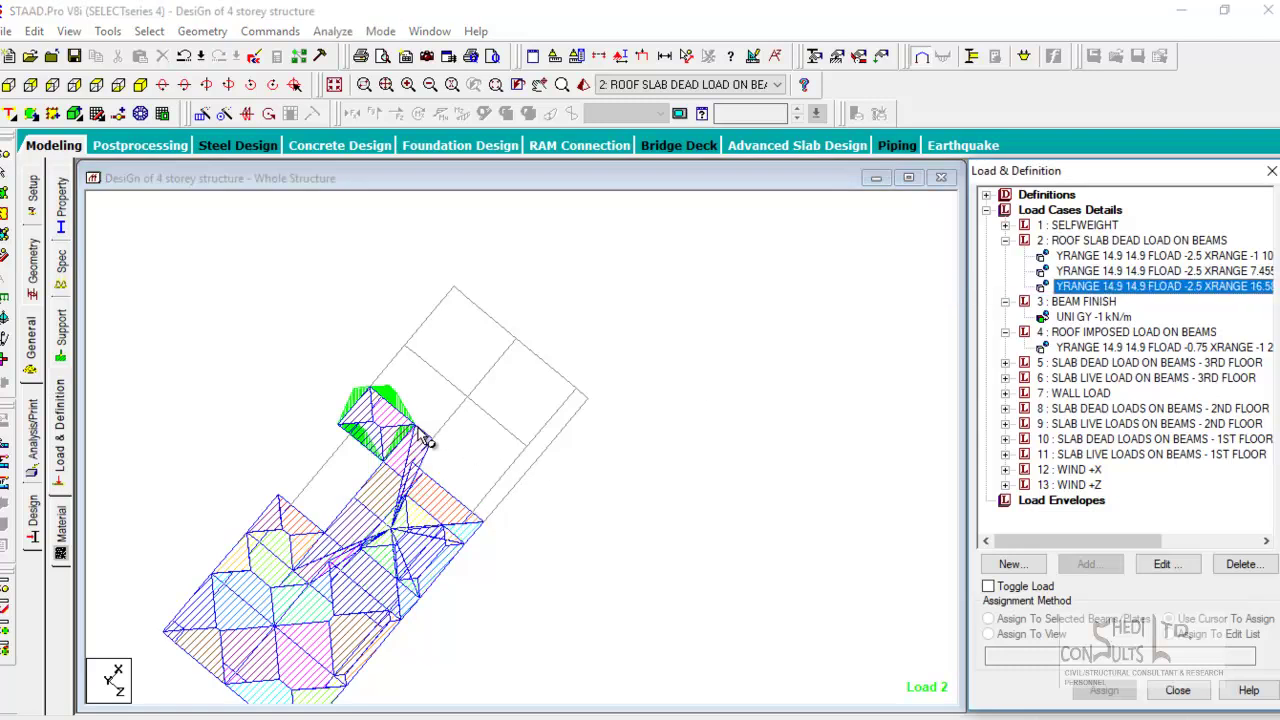
pyautogui.moveTo(425, 440)
pyautogui.click(1170, 563)
pyautogui.moveTo(758, 460); pyautogui.dragTo(646, 460)
pyautogui.write('2.8')
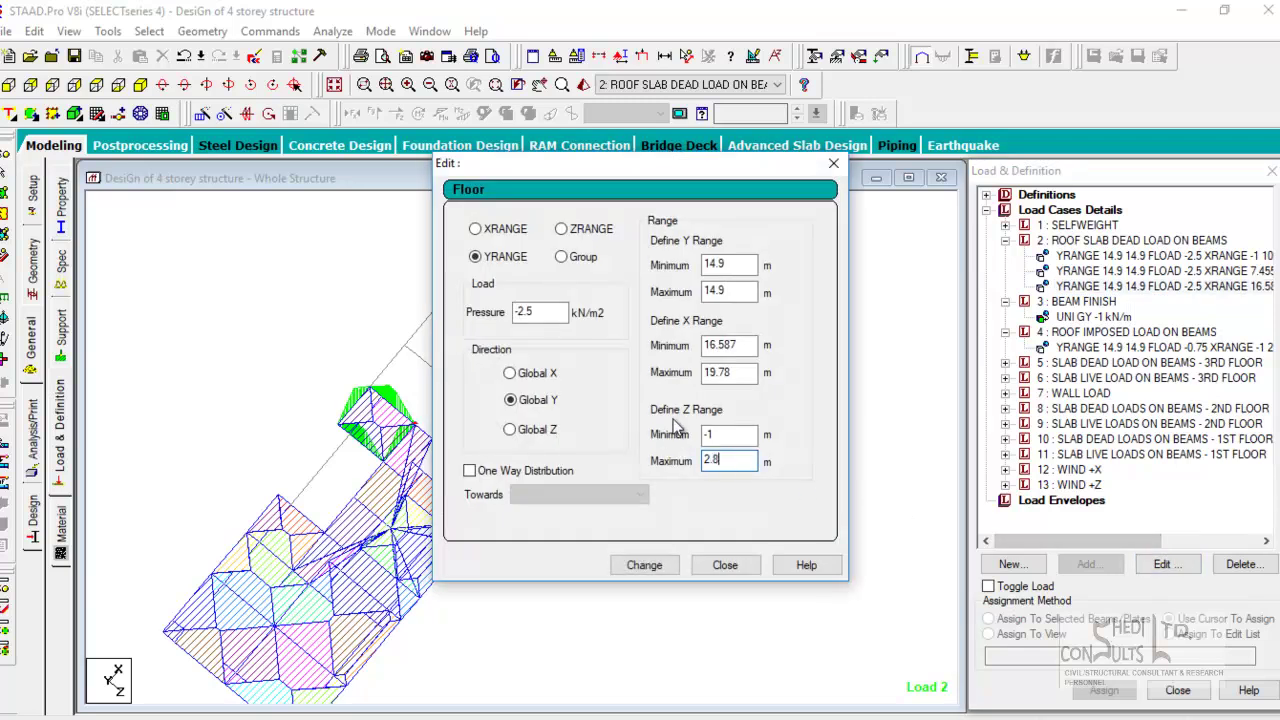
pyautogui.write('25')
pyautogui.click(642, 566)
pyautogui.click(724, 565)
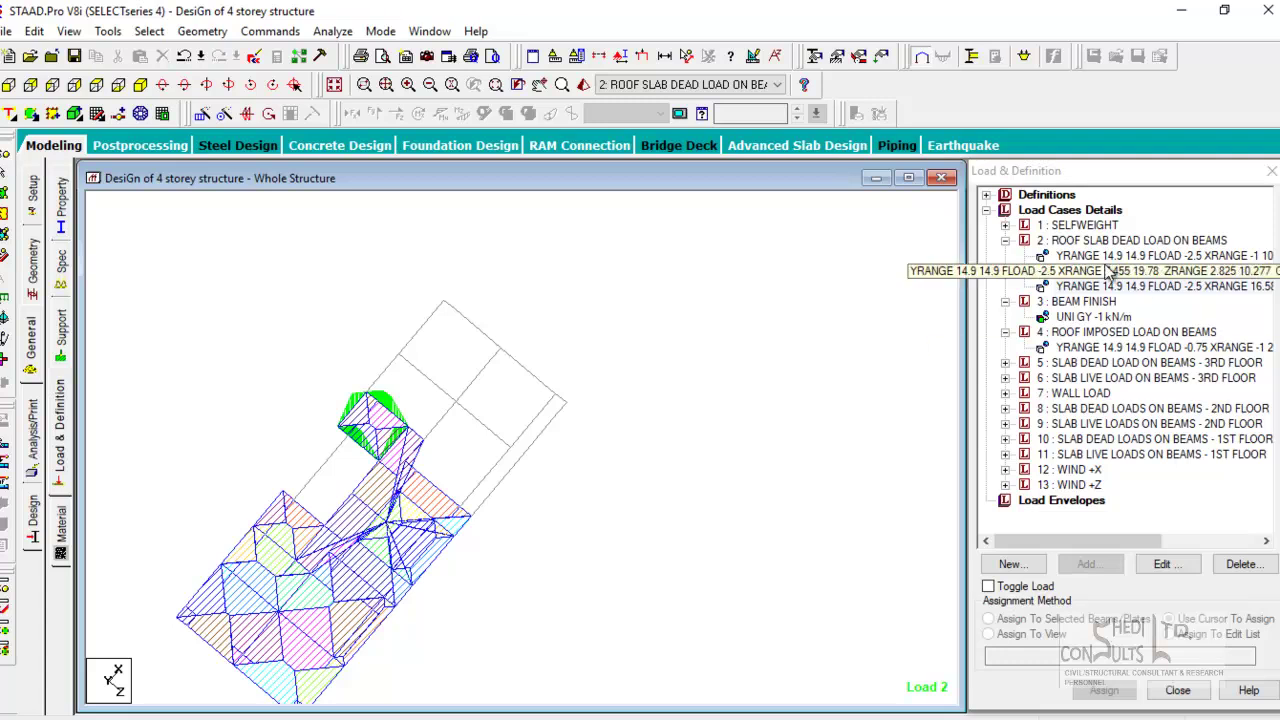
# - Start a new floor load with a pressure of -2.5 kN/m2 in load case 2, ROOF SLAB DEAD LOAD ON BEAMS
pyautogui.click(1140, 241)
pyautogui.click(1116, 567)
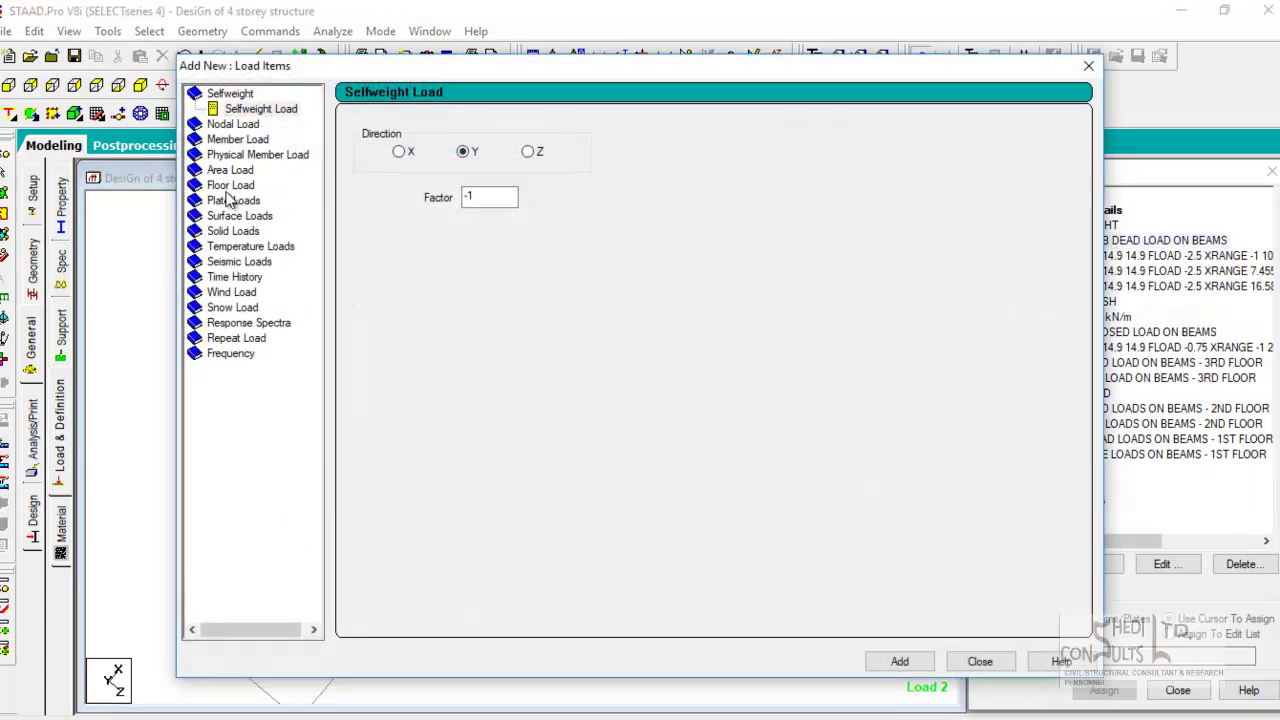
pyautogui.click(230, 188)
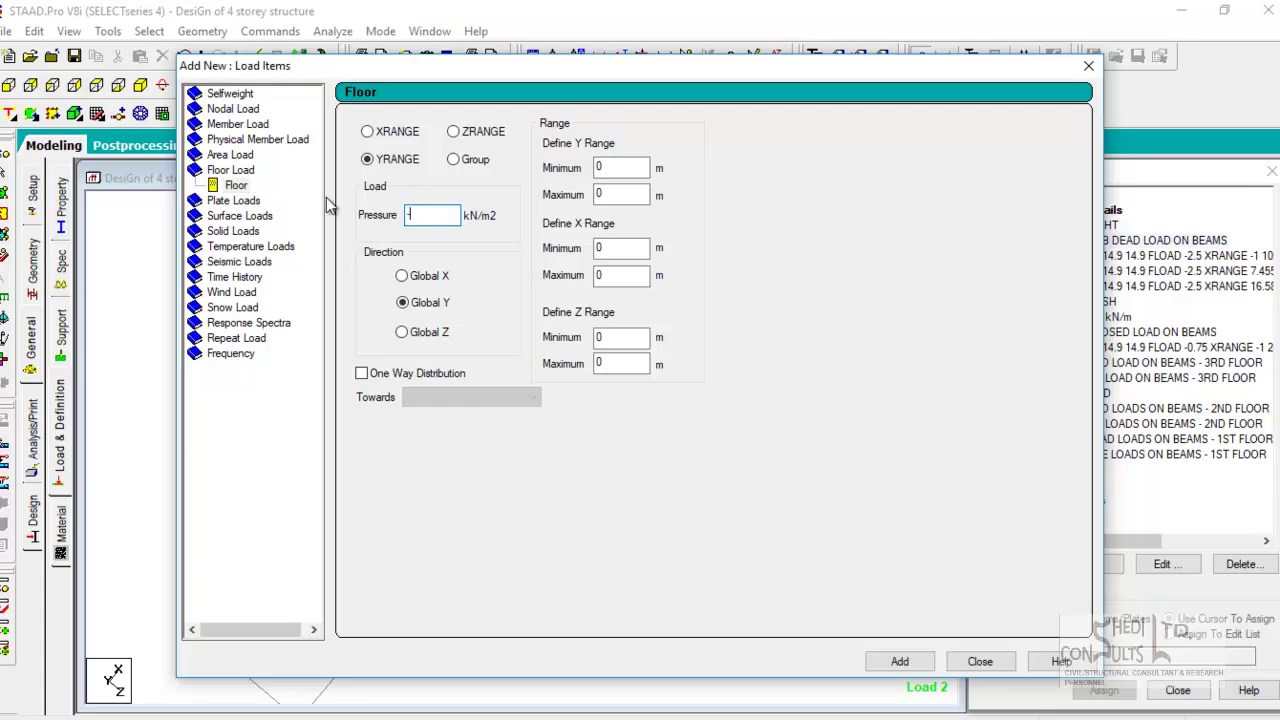
pyautogui.moveTo(457, 76); pyautogui.dragTo(1001, 231)
# - Set the floor load's Y range minimum and maximum to 14.9 m, using the small bay's outer corner node as reference
pyautogui.click(365, 391)
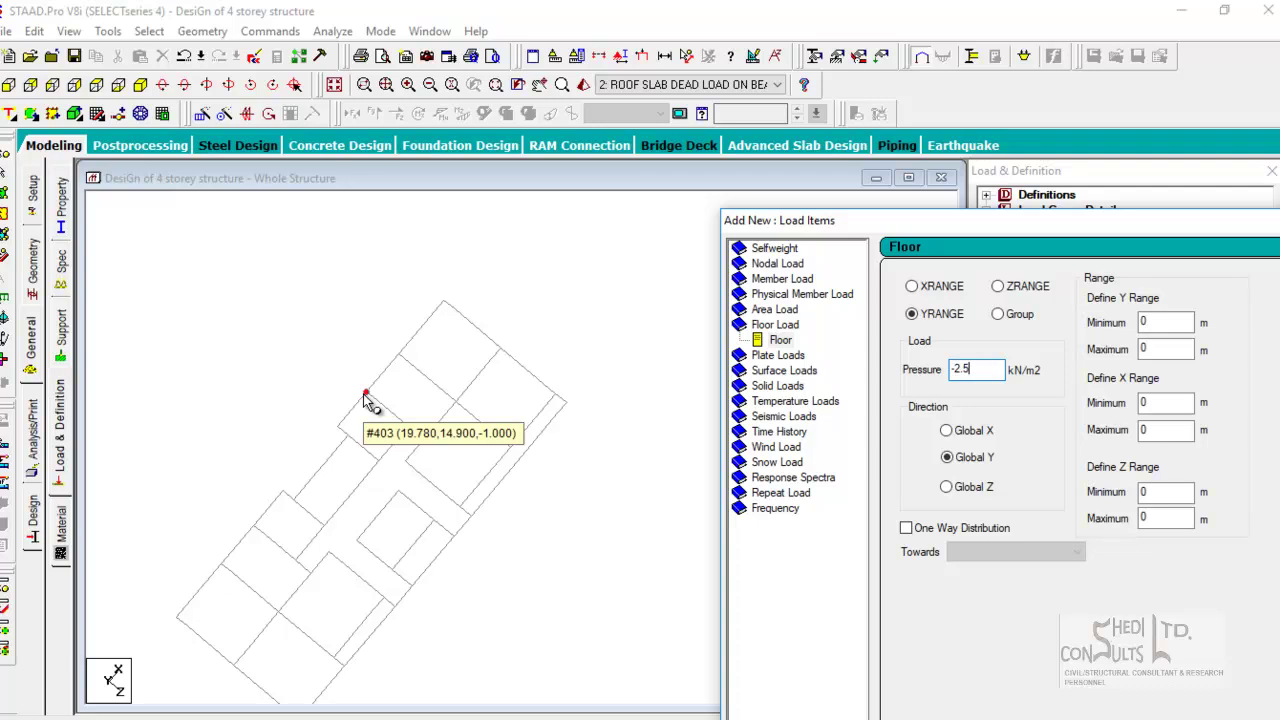
pyautogui.doubleClick(1155, 322)
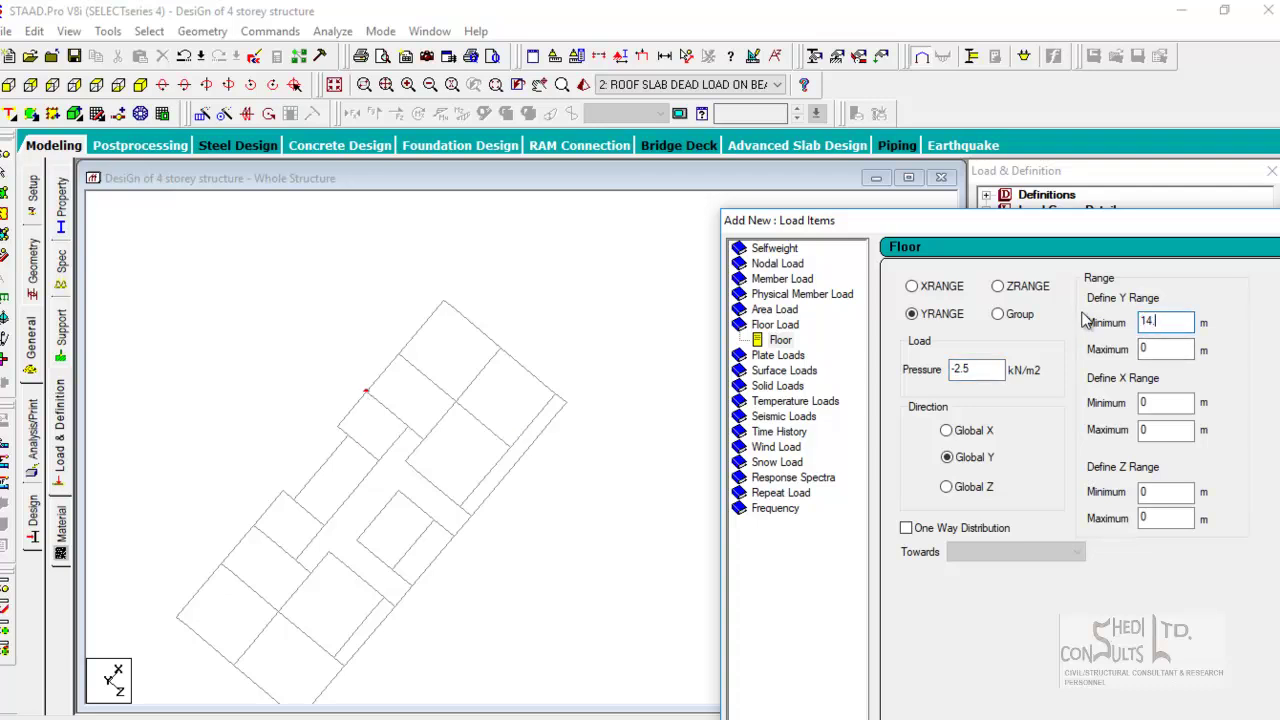
pyautogui.doubleClick(1176, 322)
pyautogui.hotkey('ctrl', 'c')
pyautogui.click(1171, 352)
pyautogui.doubleClick(1171, 349)
pyautogui.hotkey('ctrl', 'v')
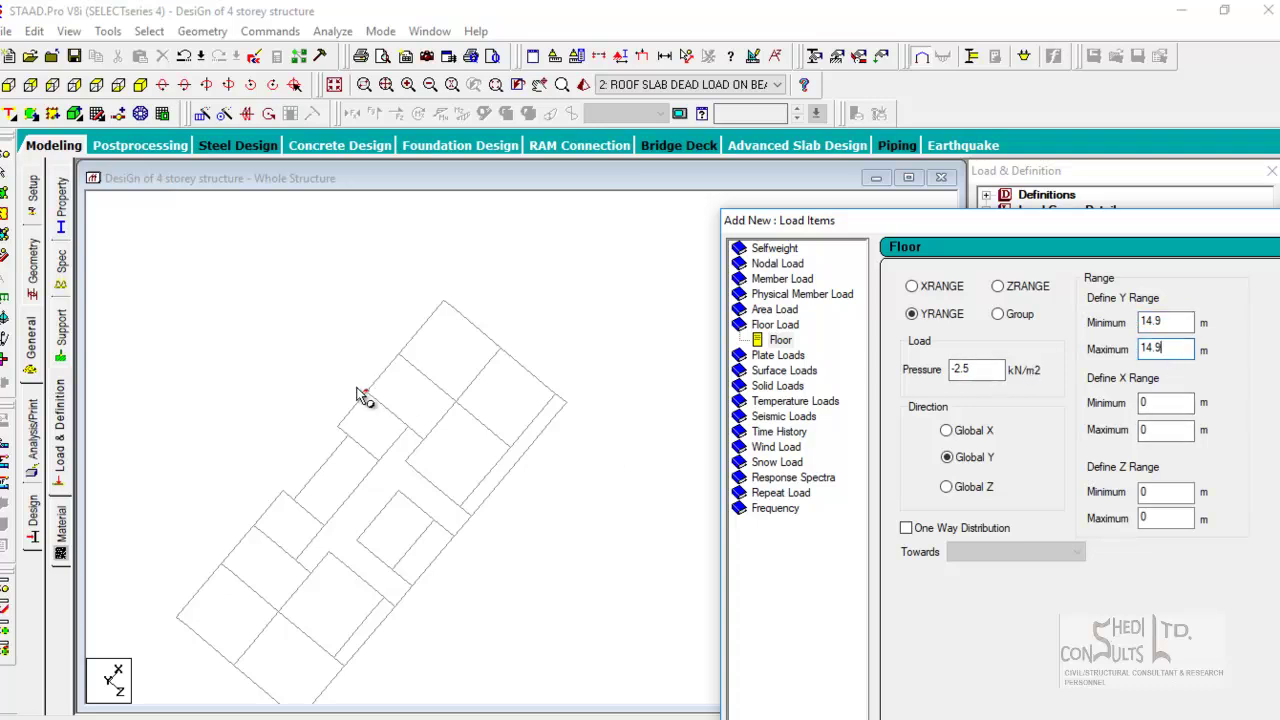
# - Set the floor load's X range from 19.78 m to 28.235 m, matching the outer corner nodes of the end bays
pyautogui.press('Tab')
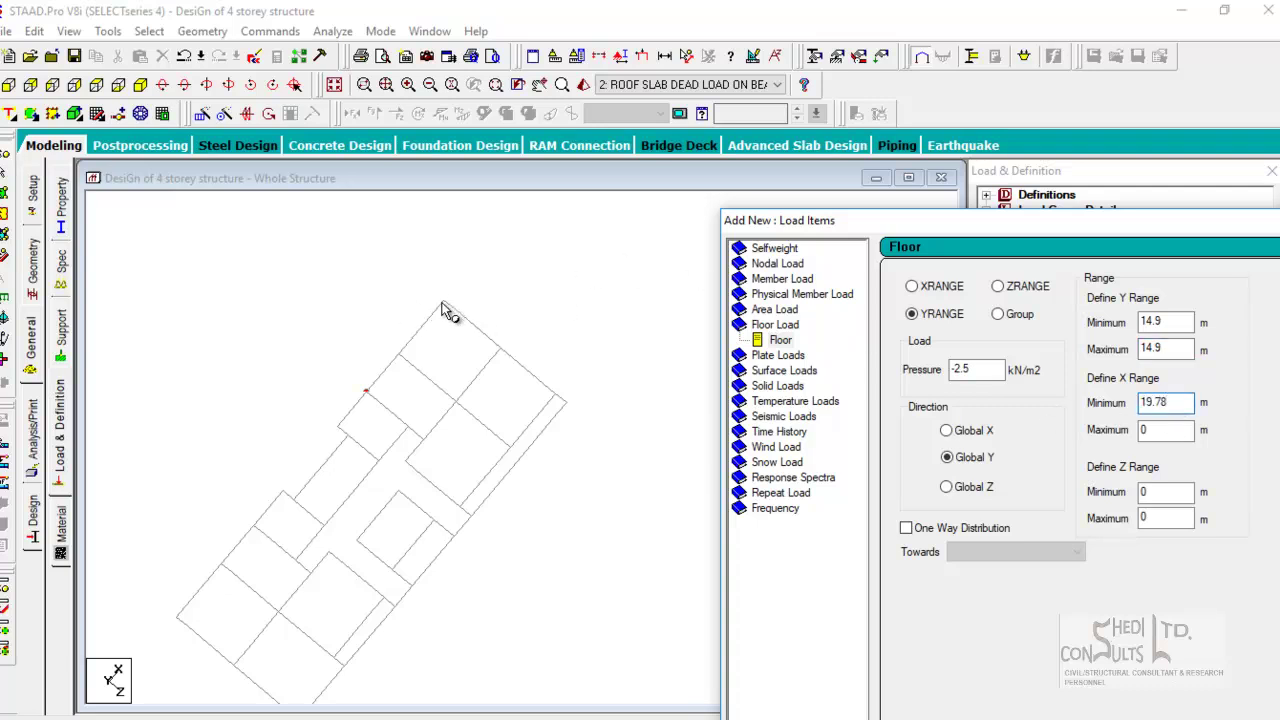
pyautogui.moveTo(443, 309)
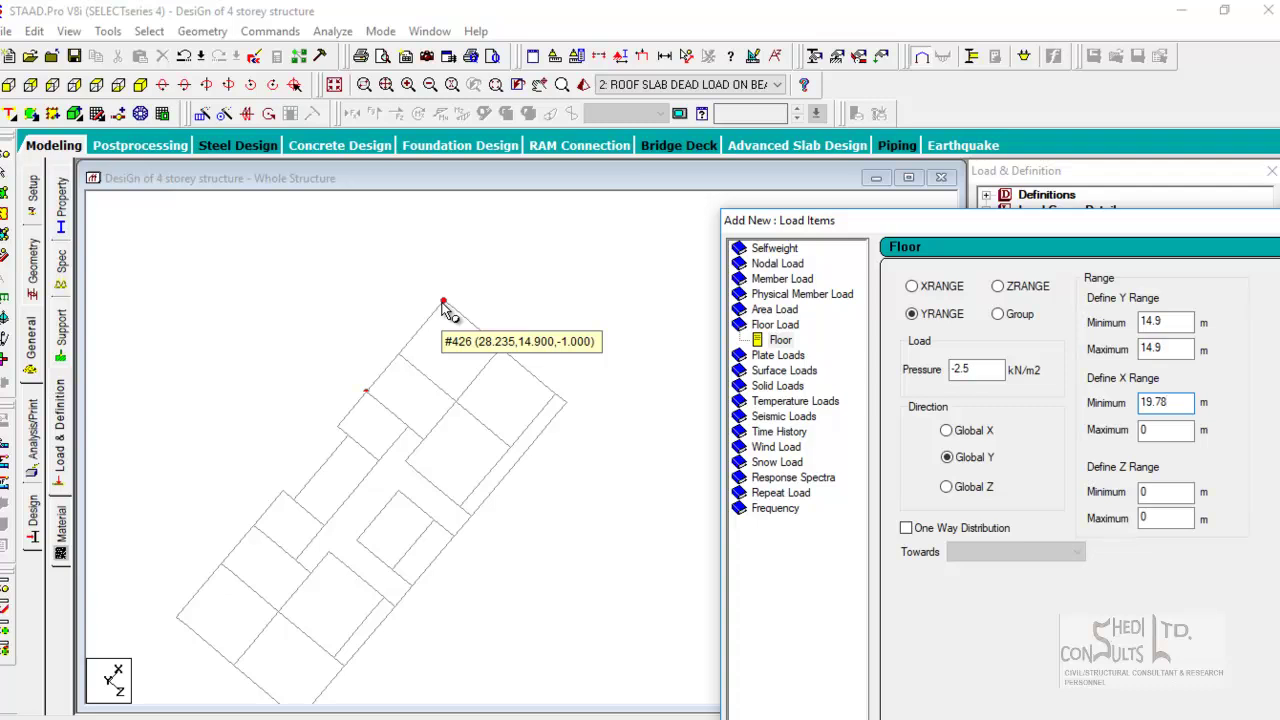
pyautogui.press('Tab')
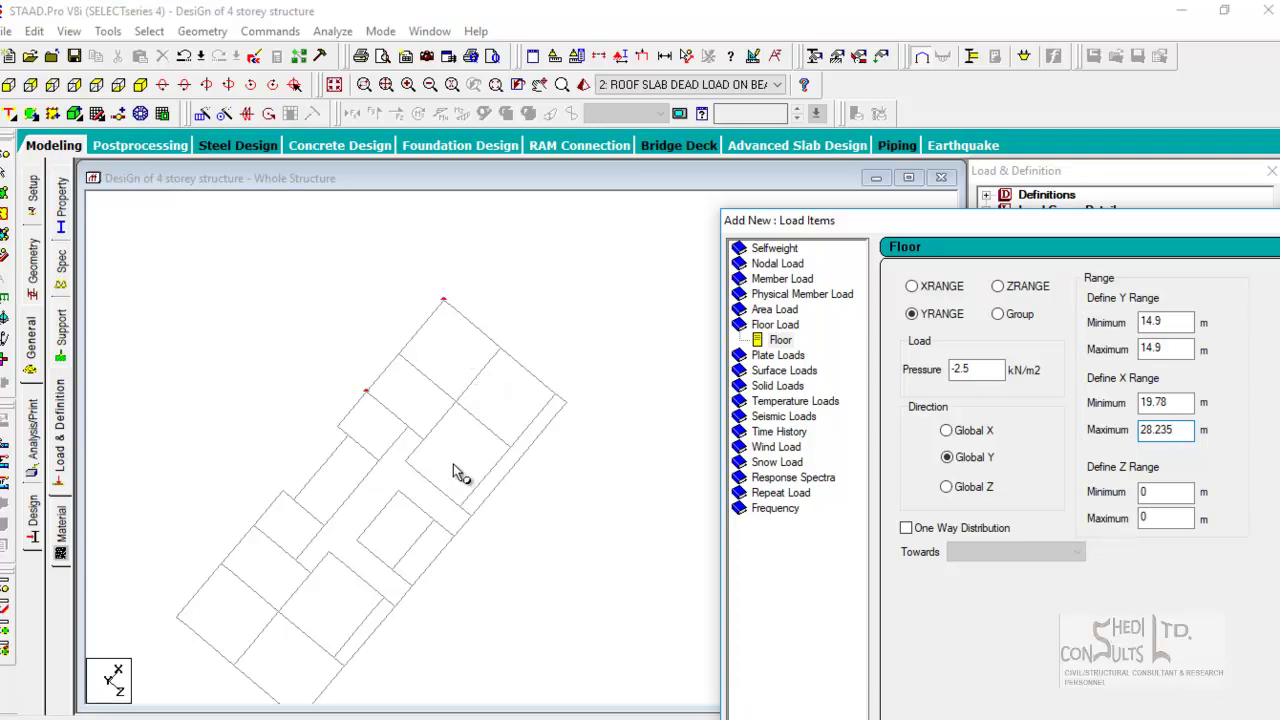
# - Set the floor load's Z range from -1 m to 4.251 m and add the load to the case
pyautogui.moveTo(424, 448)
pyautogui.moveTo(368, 393)
pyautogui.press('Tab')
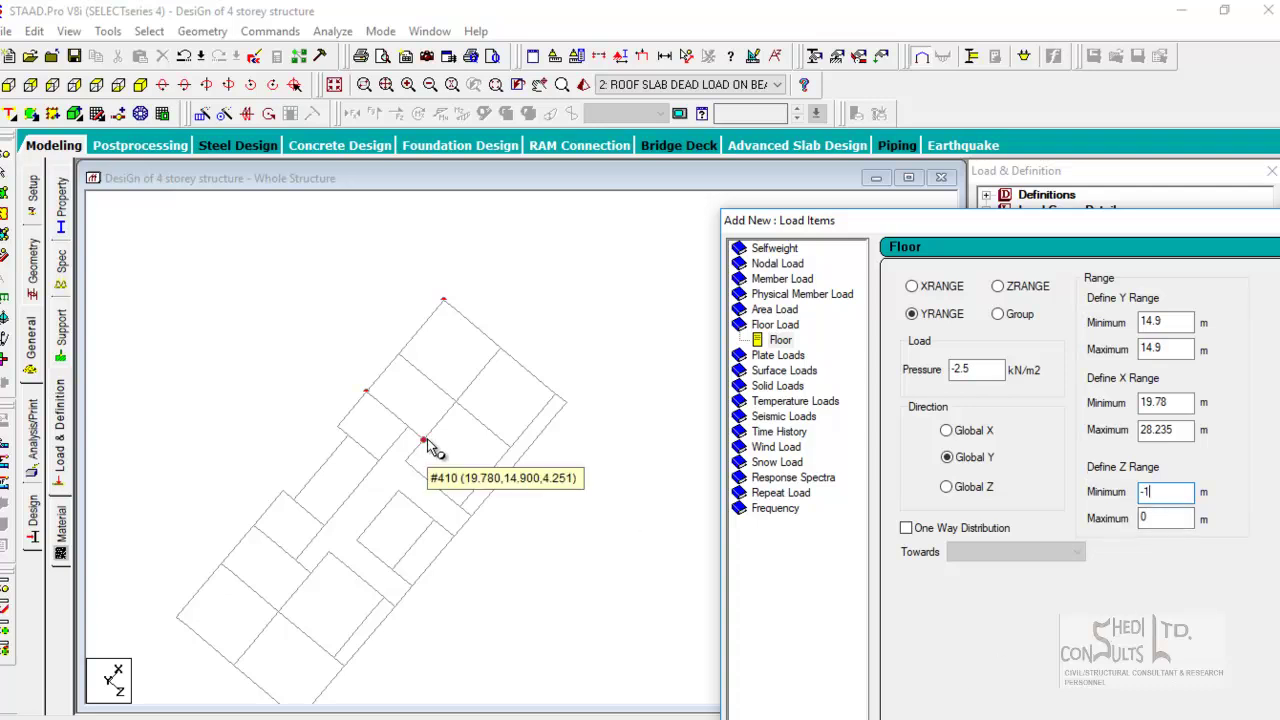
pyautogui.press('Tab')
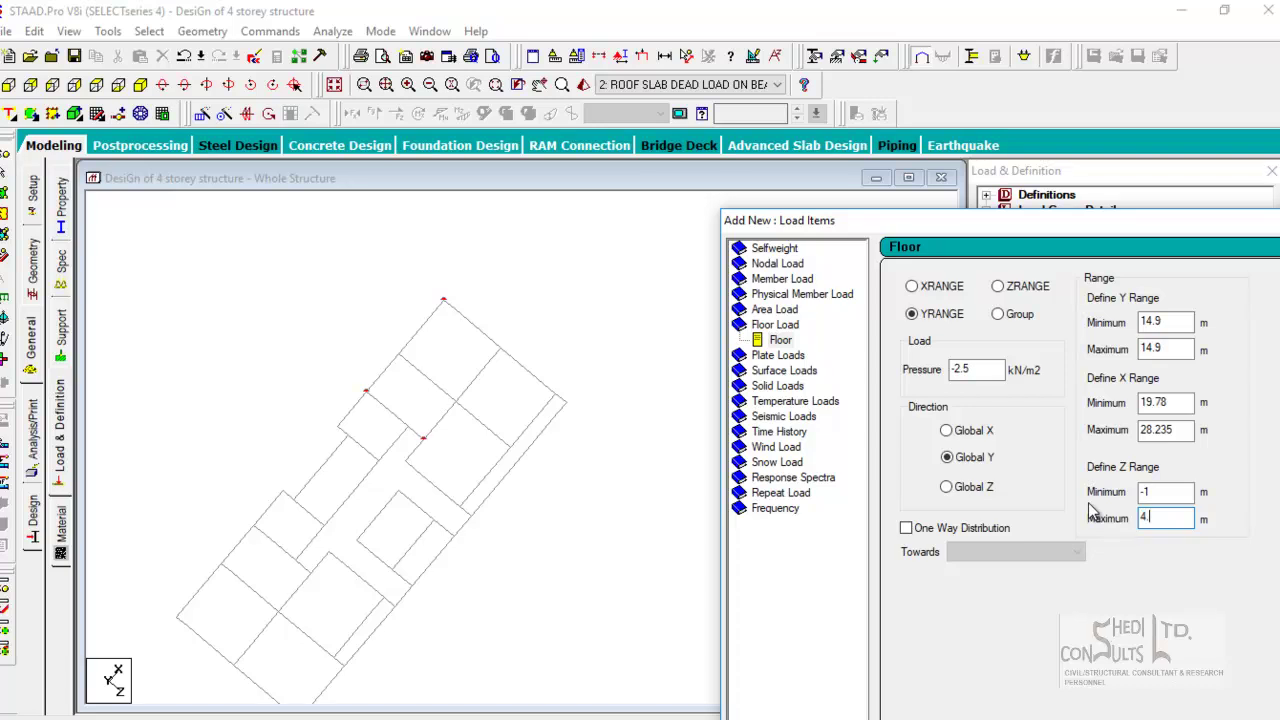
pyautogui.moveTo(1078, 230); pyautogui.dragTo(842, 112)
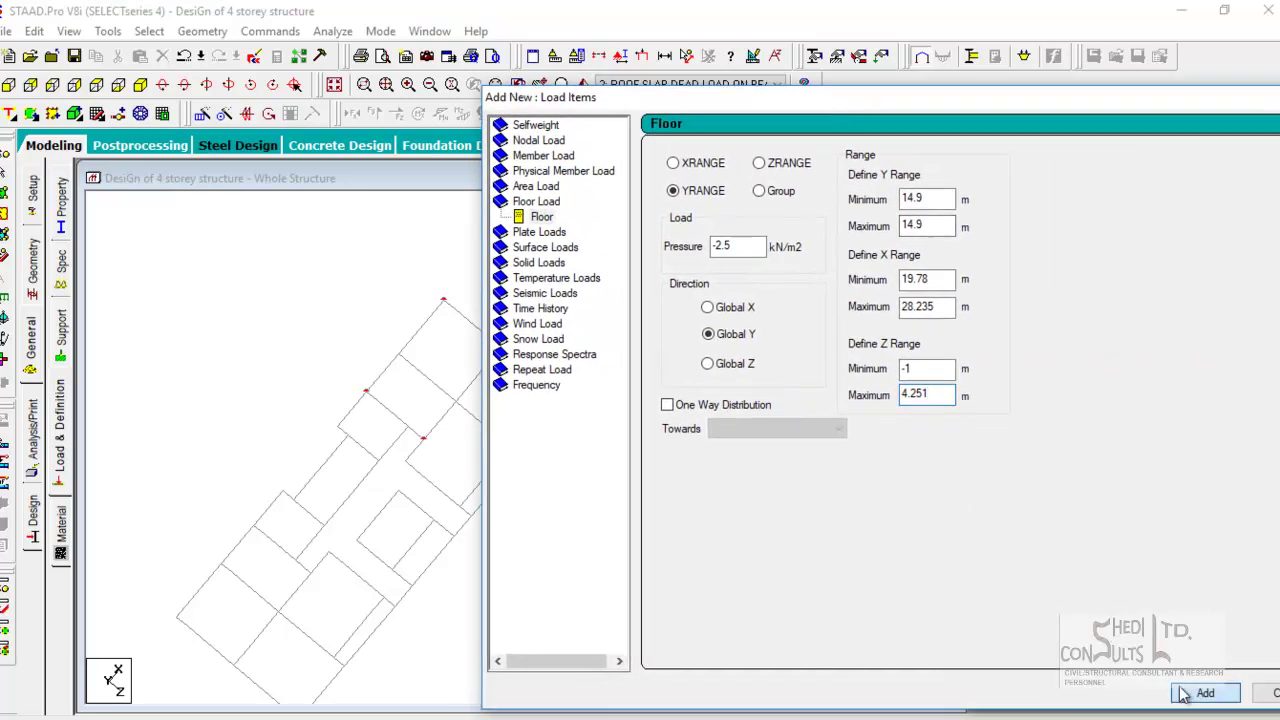
# - Set the new floor load's X range from -17.78 m to 28.235 m, using the inner bay's corner node as reference
pyautogui.moveTo(923, 106); pyautogui.dragTo(1275, 215)
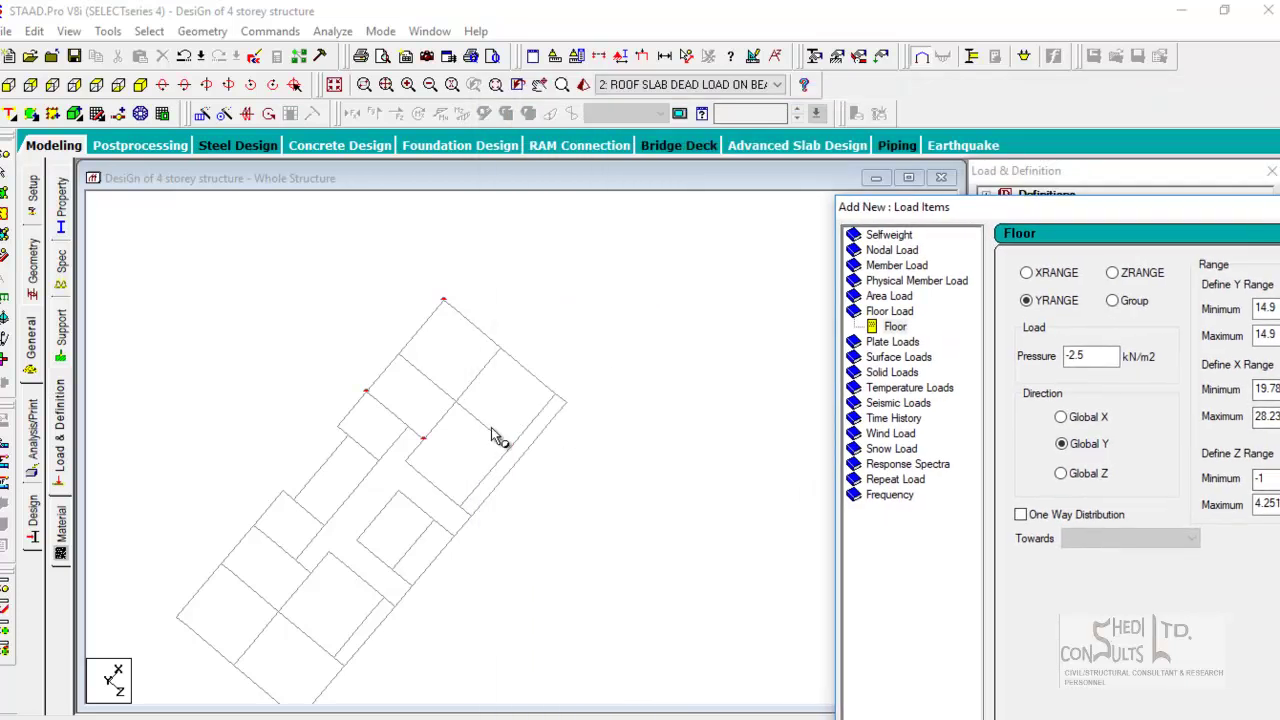
pyautogui.click(407, 460)
pyautogui.moveTo(1140, 222); pyautogui.dragTo(983, 203)
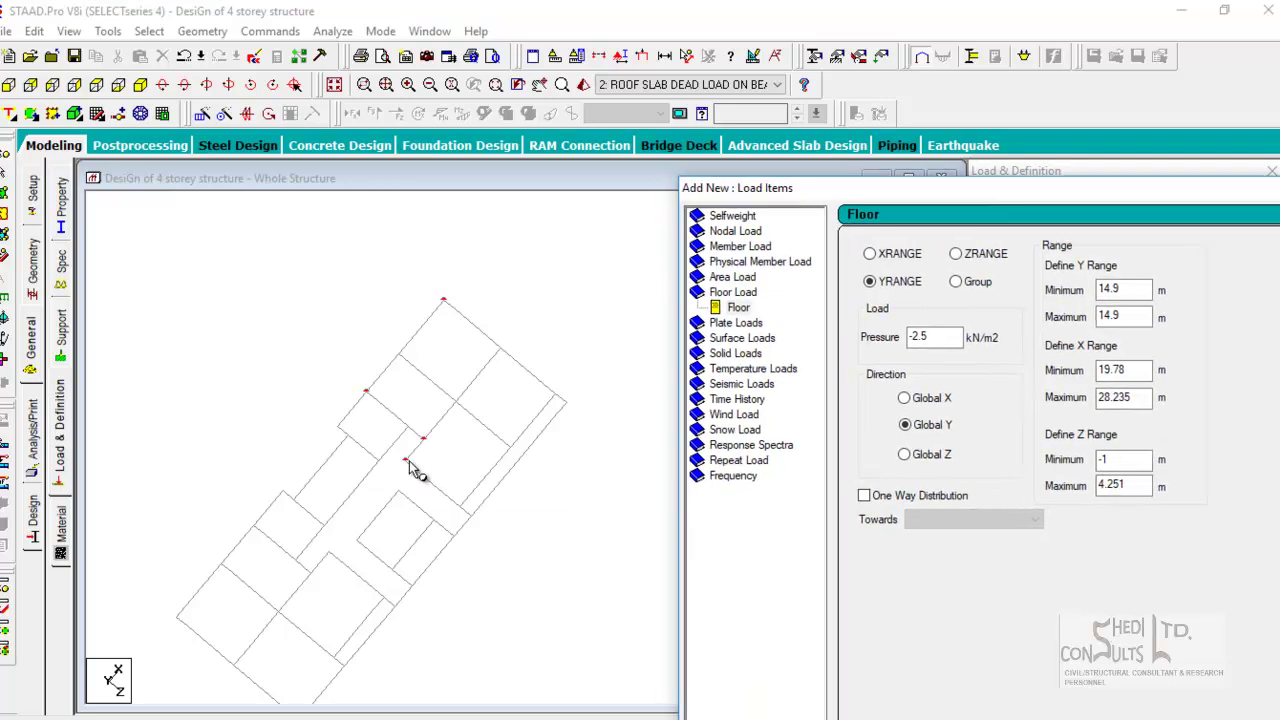
pyautogui.moveTo(1135, 370); pyautogui.dragTo(1064, 383)
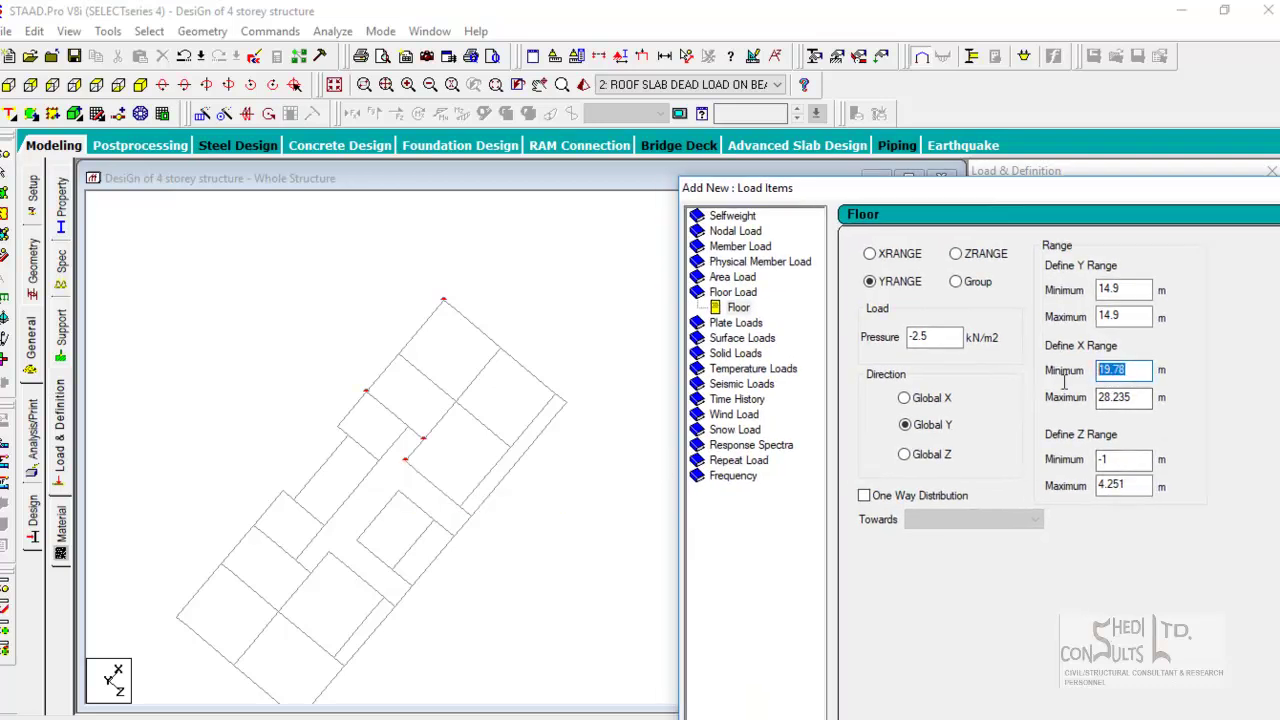
pyautogui.write('-17')
pyautogui.moveTo(505, 353)
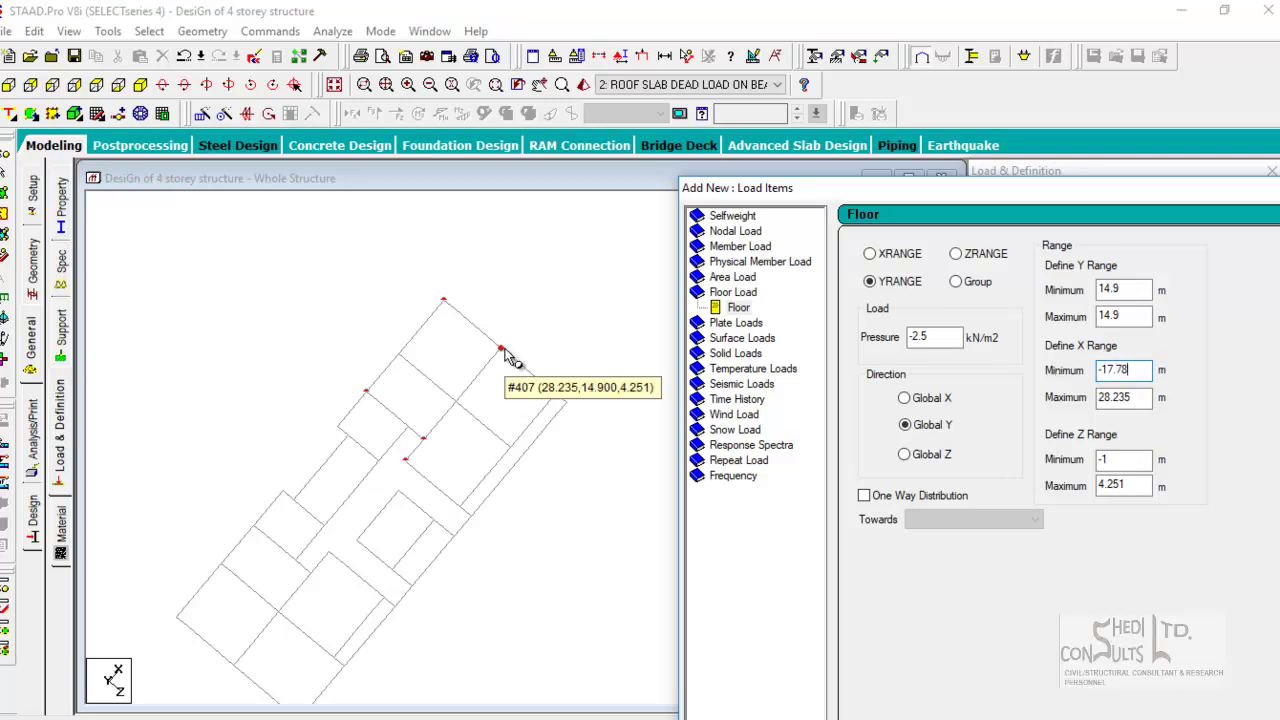
pyautogui.click(1137, 397)
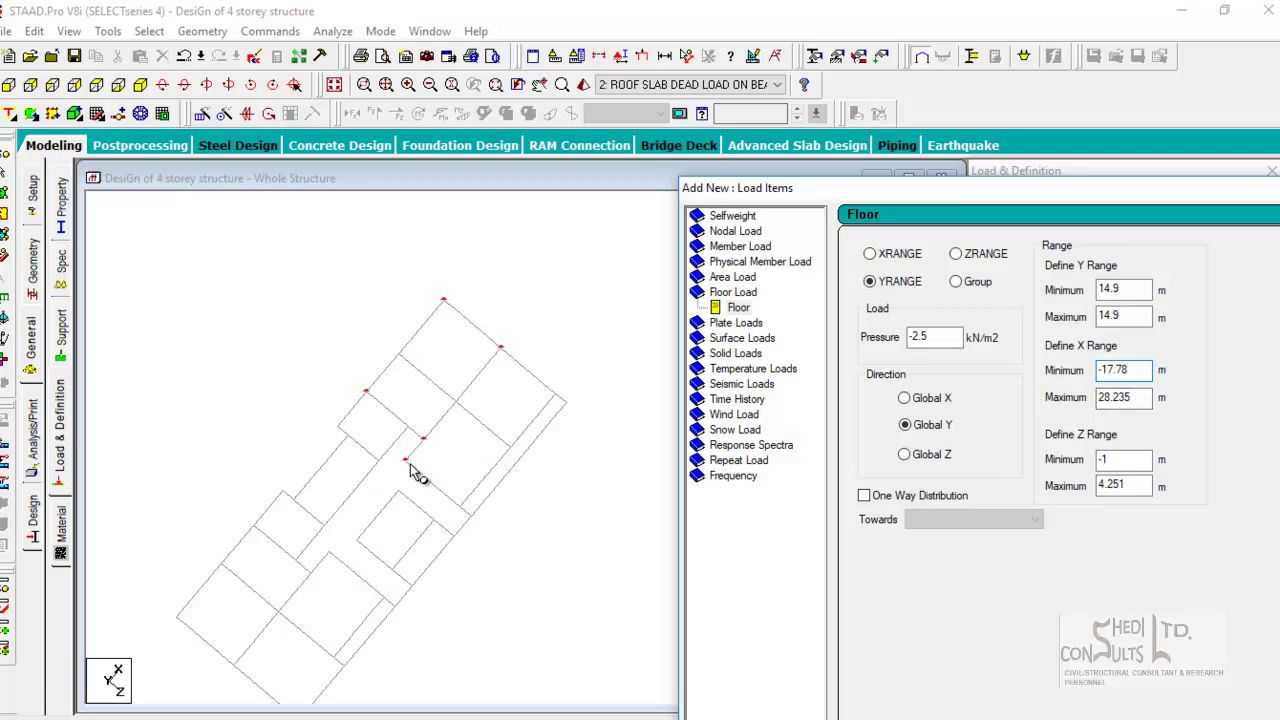
# - Set the floor load's Z range from 4.251 m to 10.277 m, add the load to the case and finish adding items
pyautogui.moveTo(410, 466)
pyautogui.doubleClick(1108, 459)
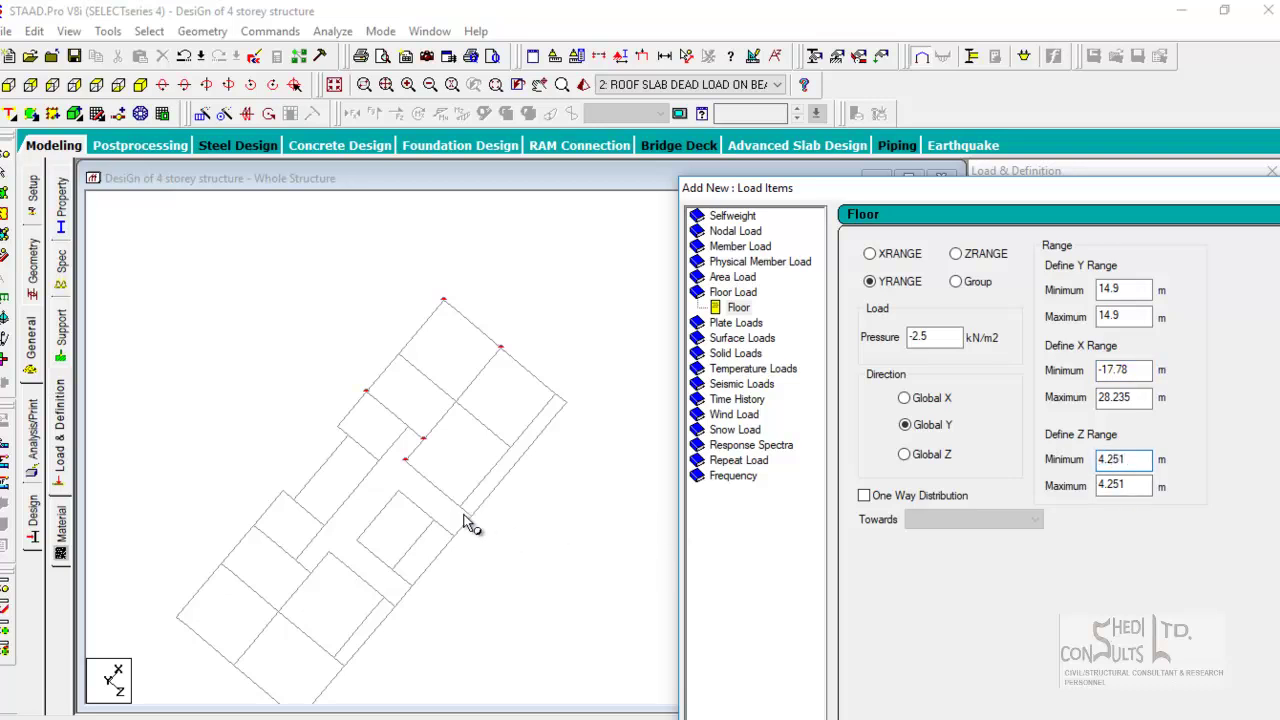
pyautogui.moveTo(472, 524)
pyautogui.write('4.251')
pyautogui.doubleClick(1120, 485)
pyautogui.write('10.277')
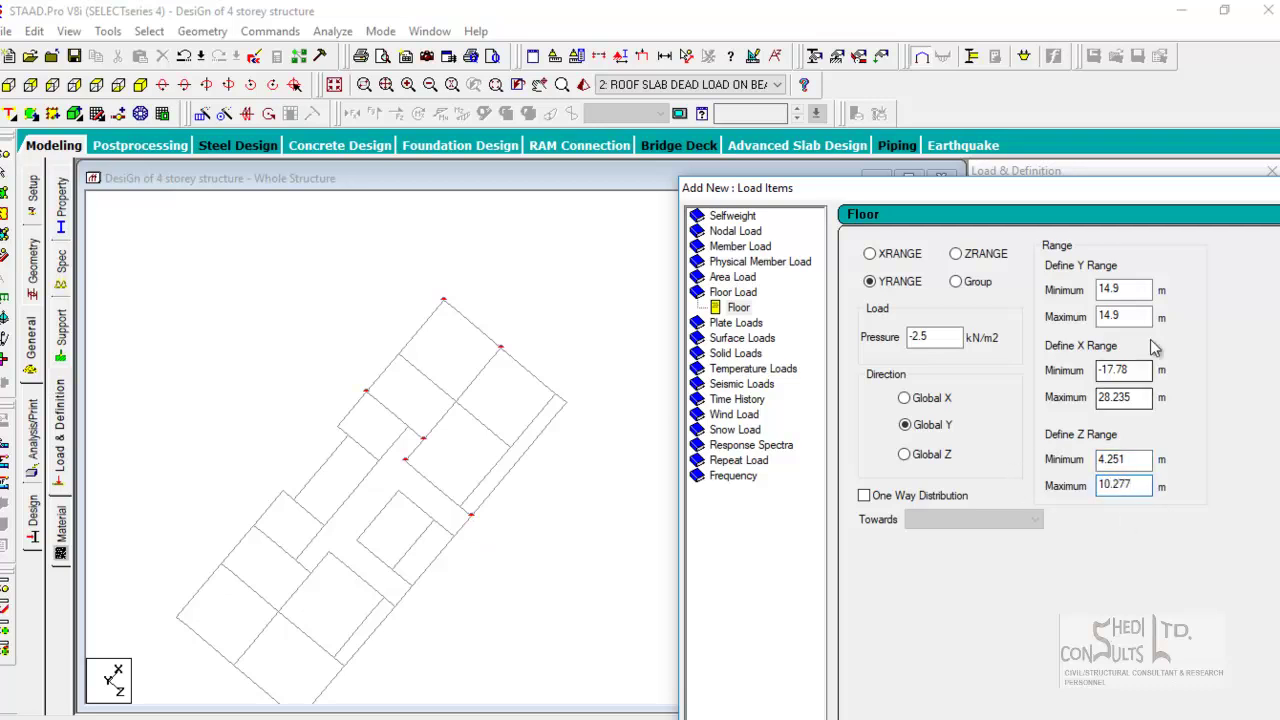
pyautogui.moveTo(993, 197); pyautogui.dragTo(803, 86)
pyautogui.click(1210, 671)
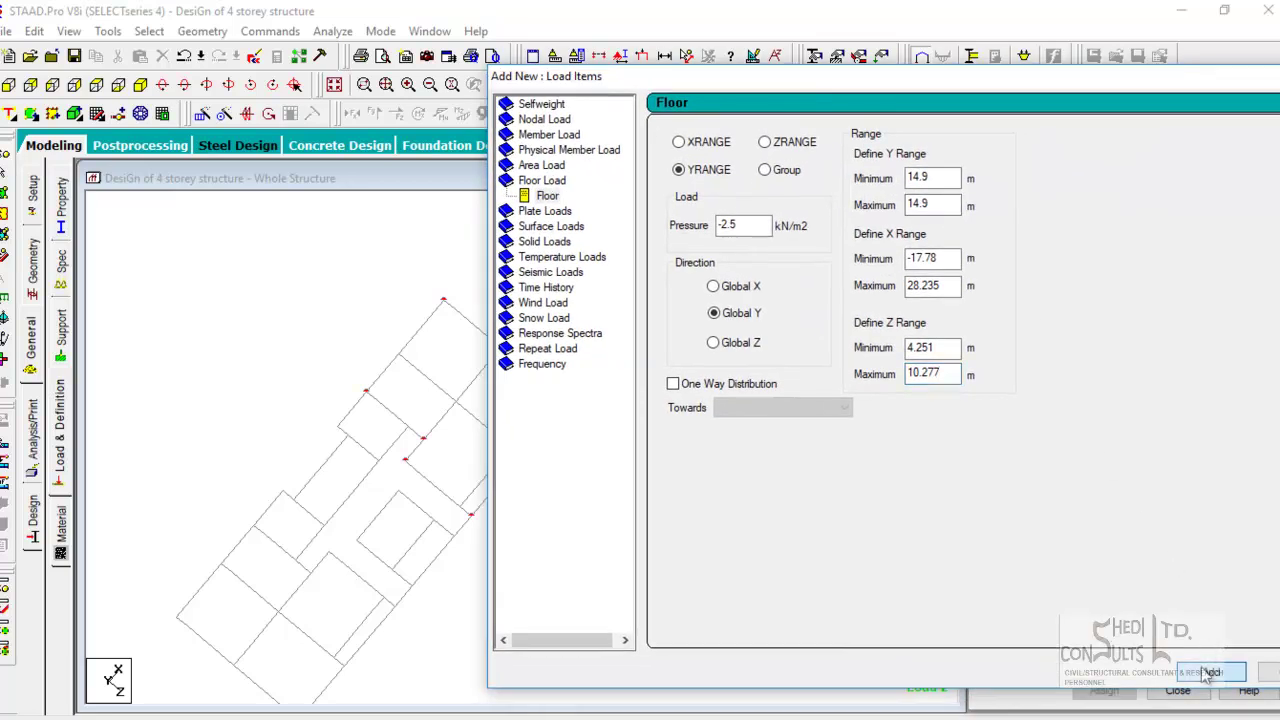
pyautogui.click(1270, 672)
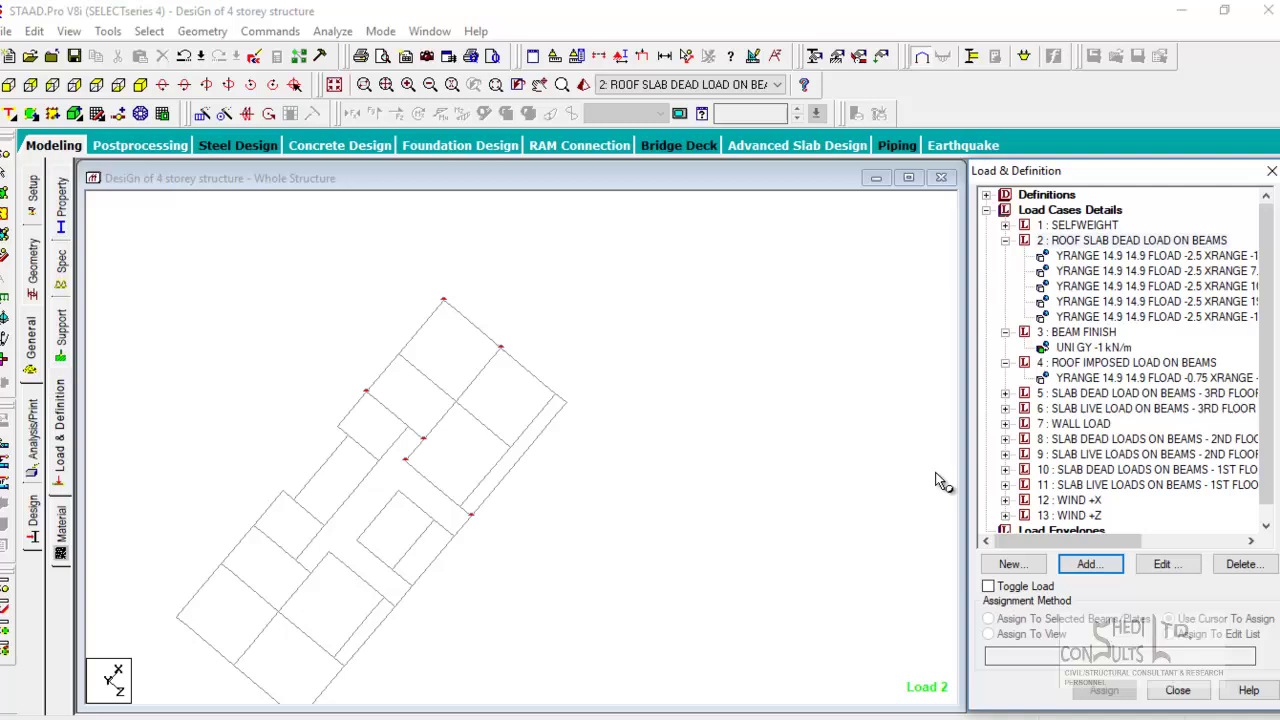
# - Examine which roof bays each floor load in ROOF SLAB DEAD LOAD ON BEAMS covers, especially the last one added
pyautogui.click(1110, 286)
pyautogui.click(1104, 303)
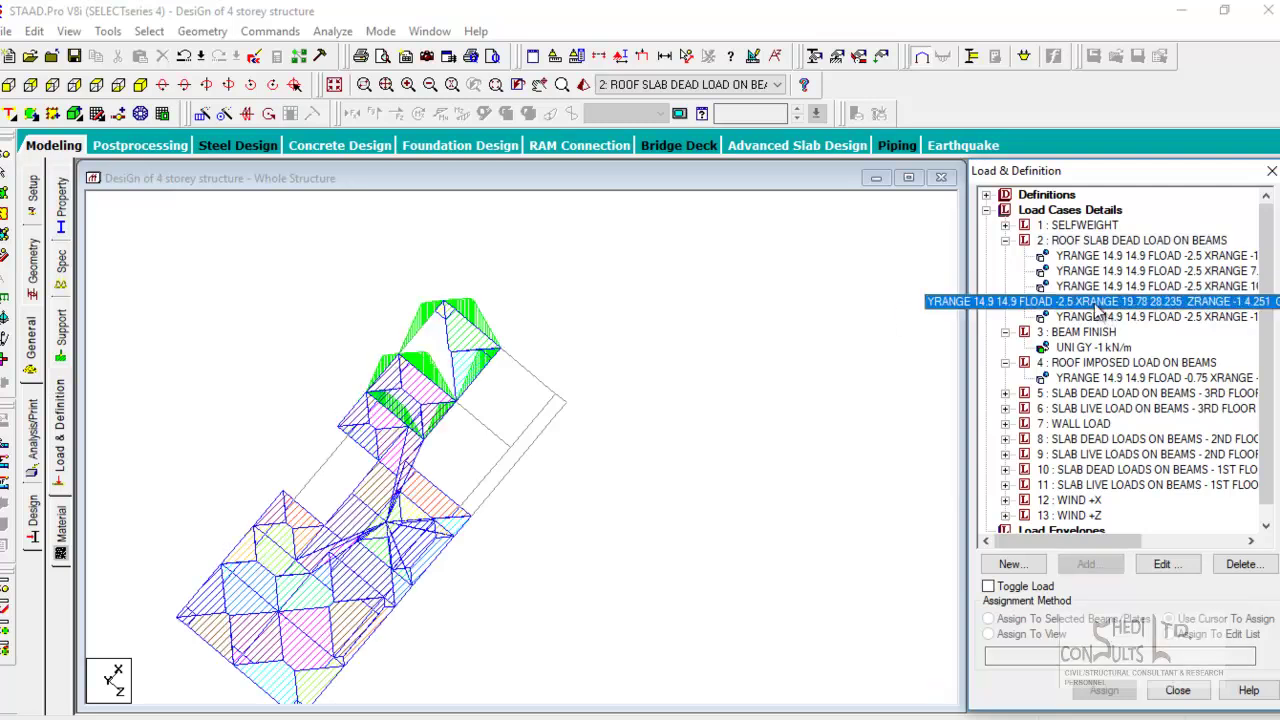
pyautogui.click(1100, 318)
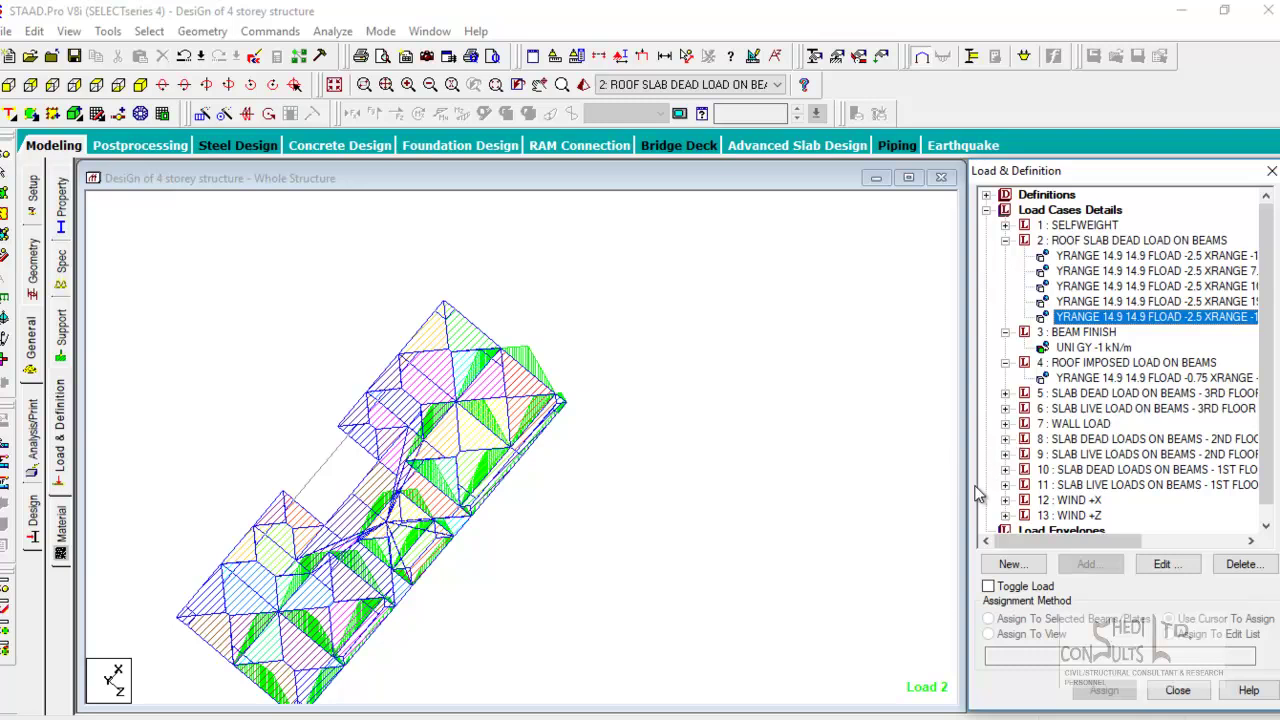
pyautogui.click(1062, 303)
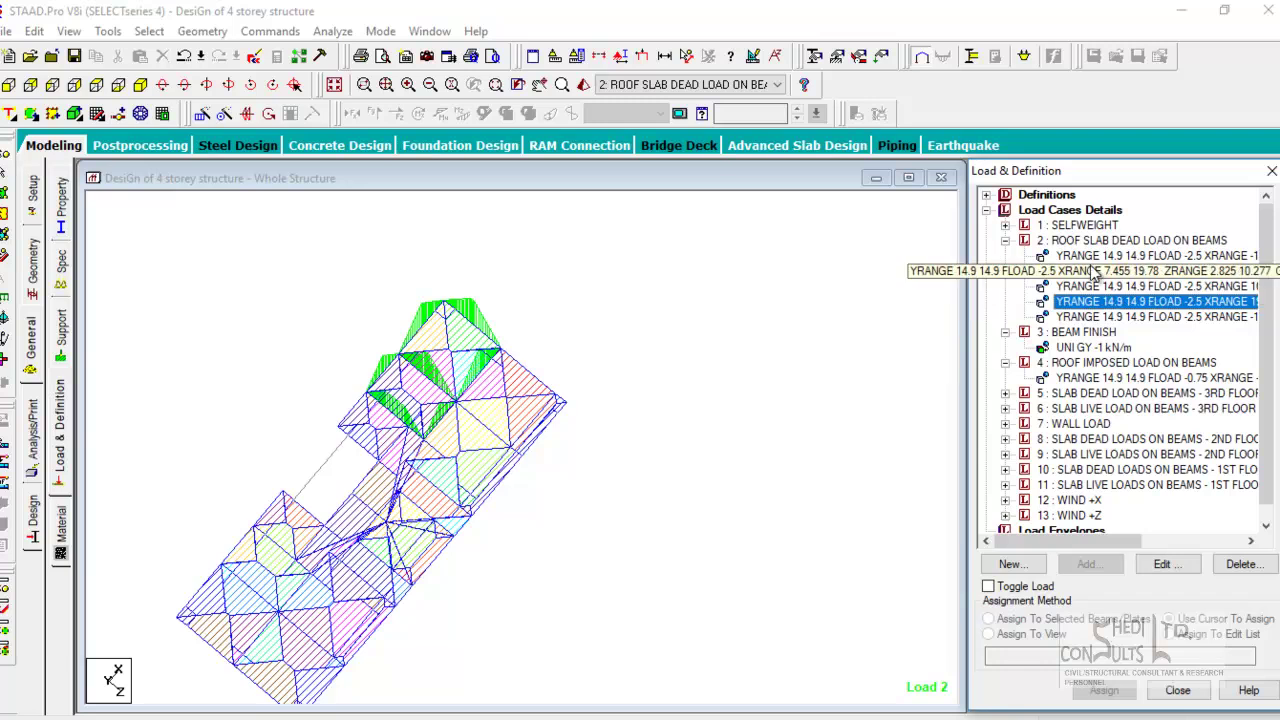
pyautogui.click(1091, 257)
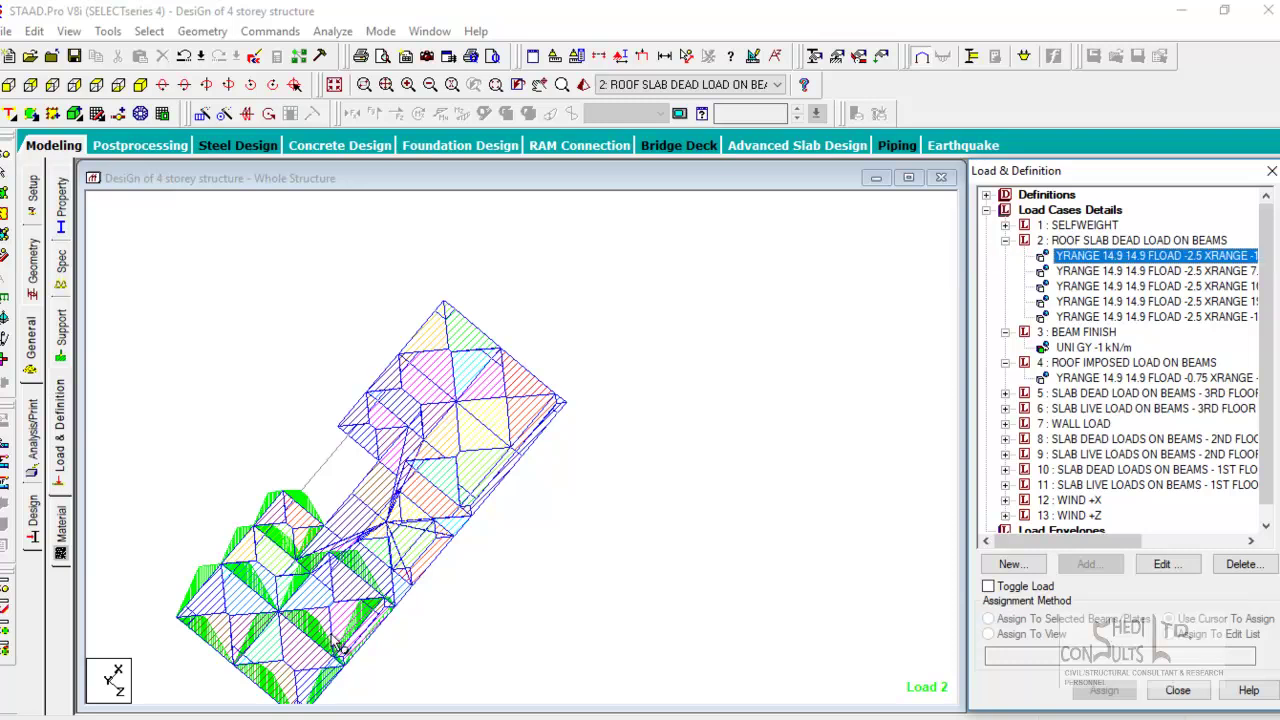
pyautogui.click(1170, 317)
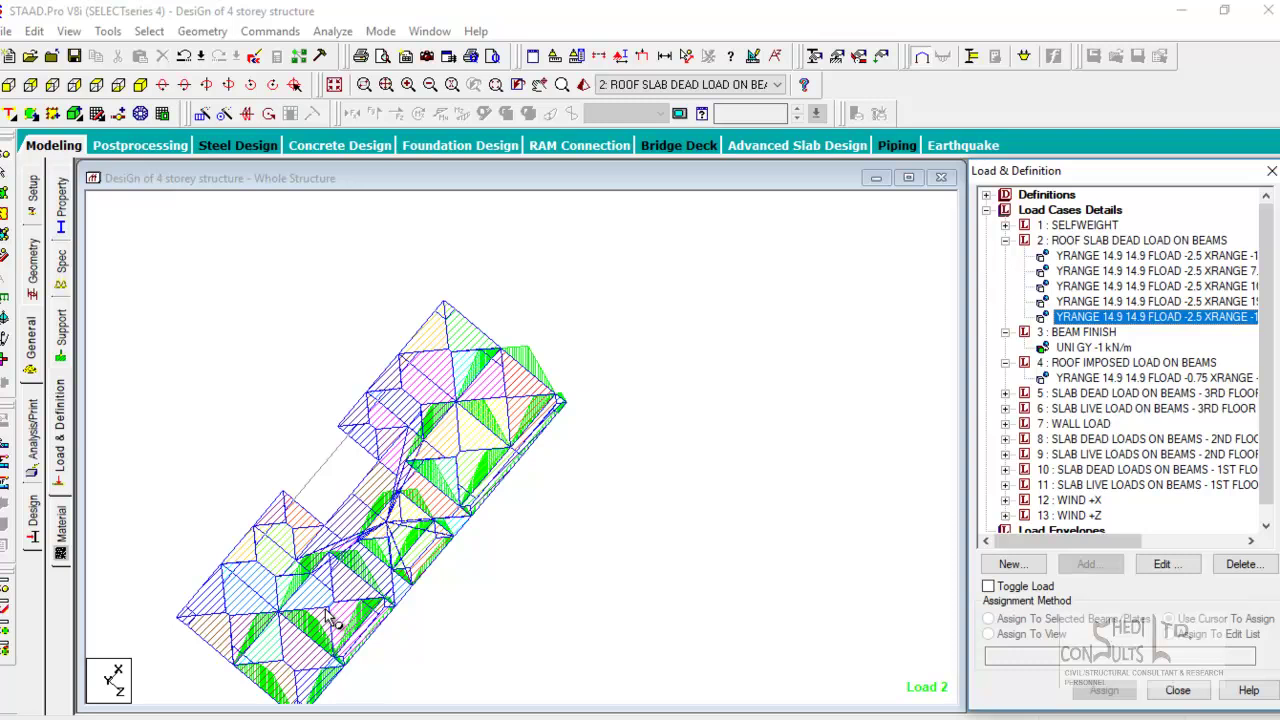
pyautogui.scroll(2, 443, 491)
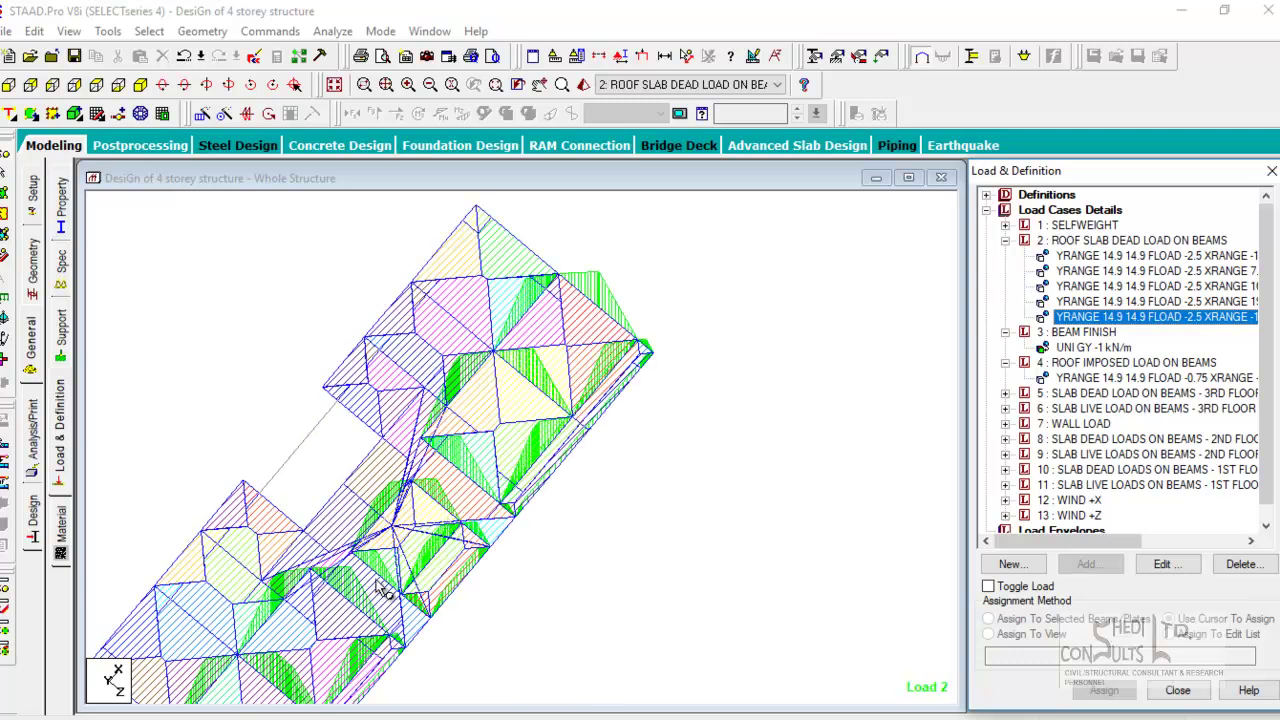
pyautogui.moveTo(362, 615); pyautogui.dragTo(362, 505, button='middle')
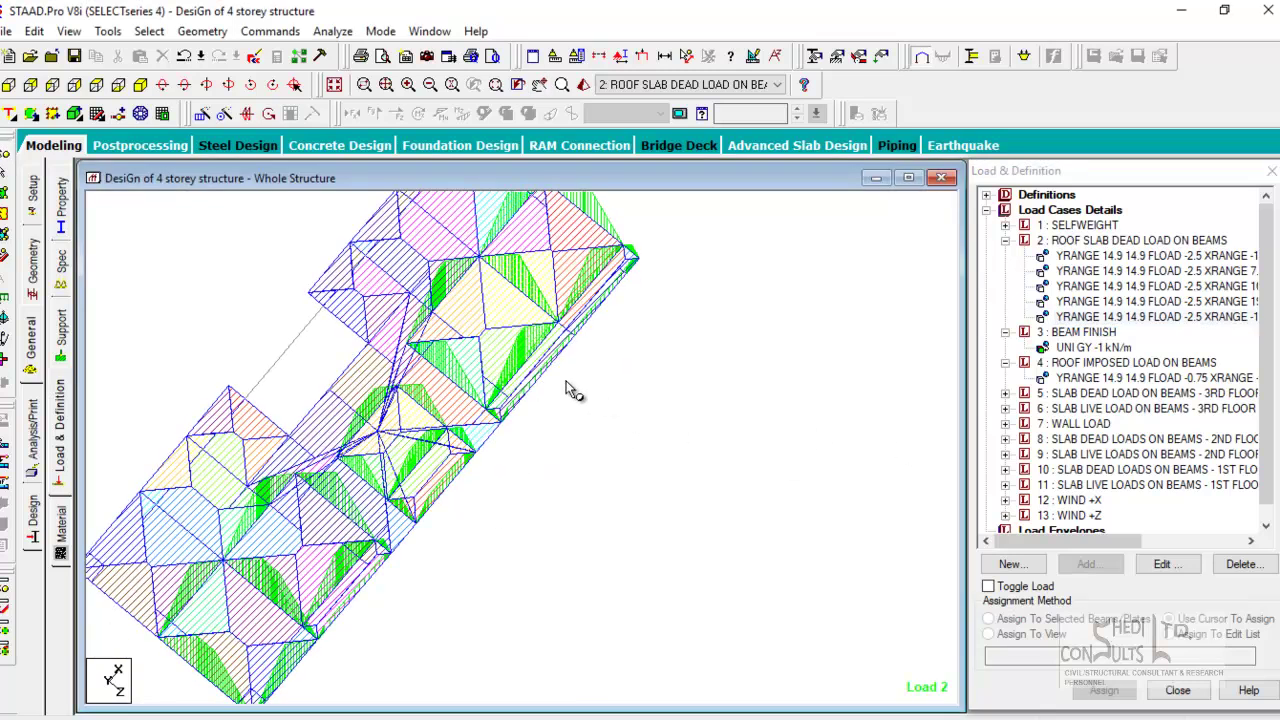
pyautogui.moveTo(565, 390); pyautogui.dragTo(617, 488, button='middle')
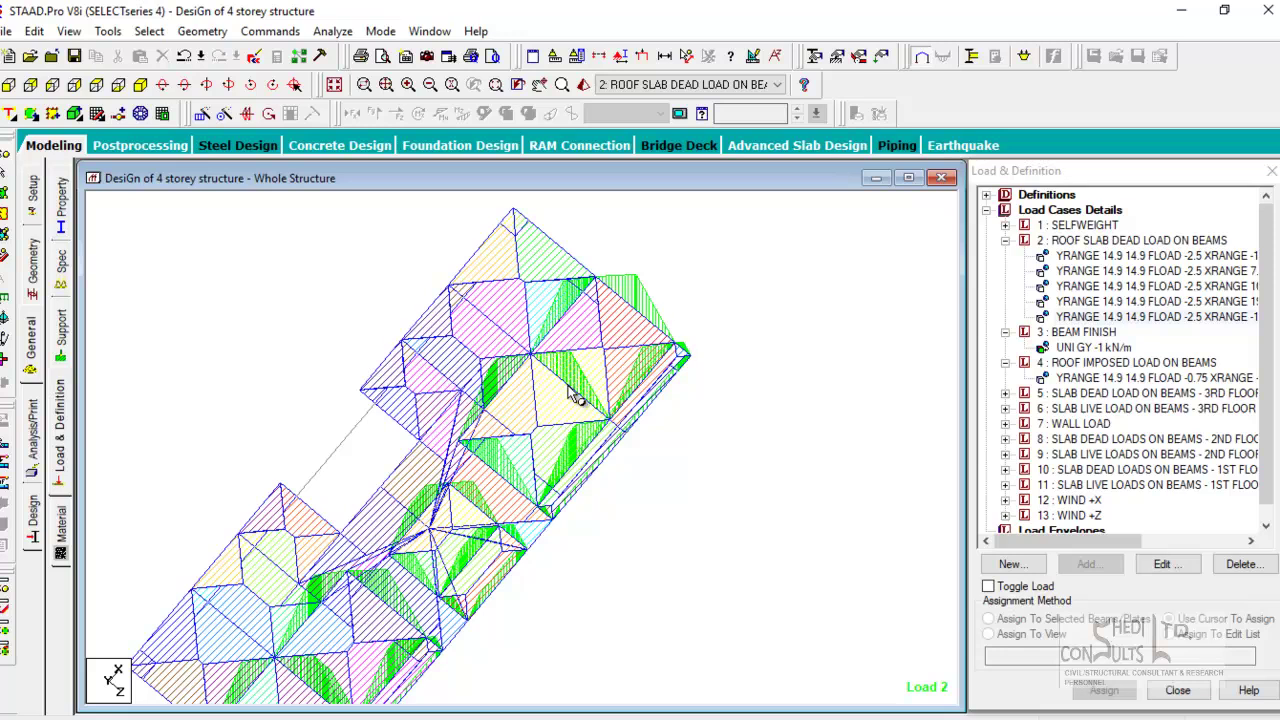
pyautogui.scroll(2, 575, 395)
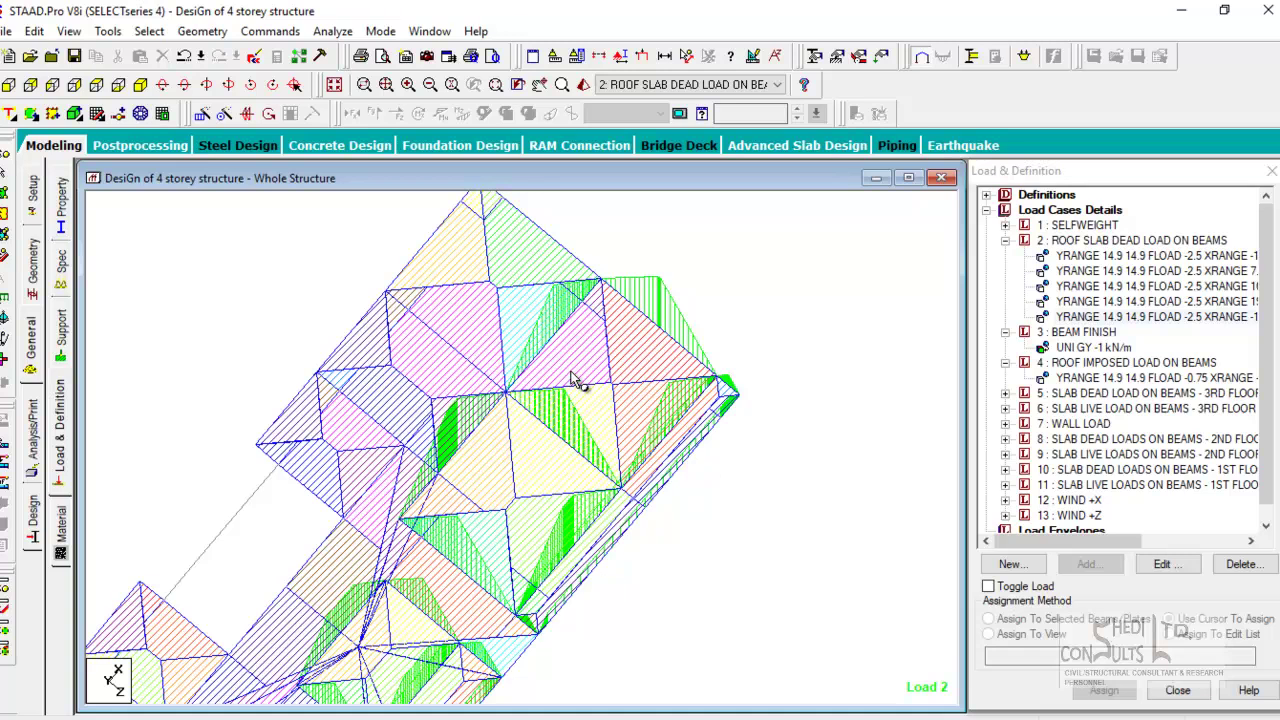
# - Edit the last floor load in load case 2 so its X range minimum is 17.78 m, and apply the change
pyautogui.click(1150, 316)
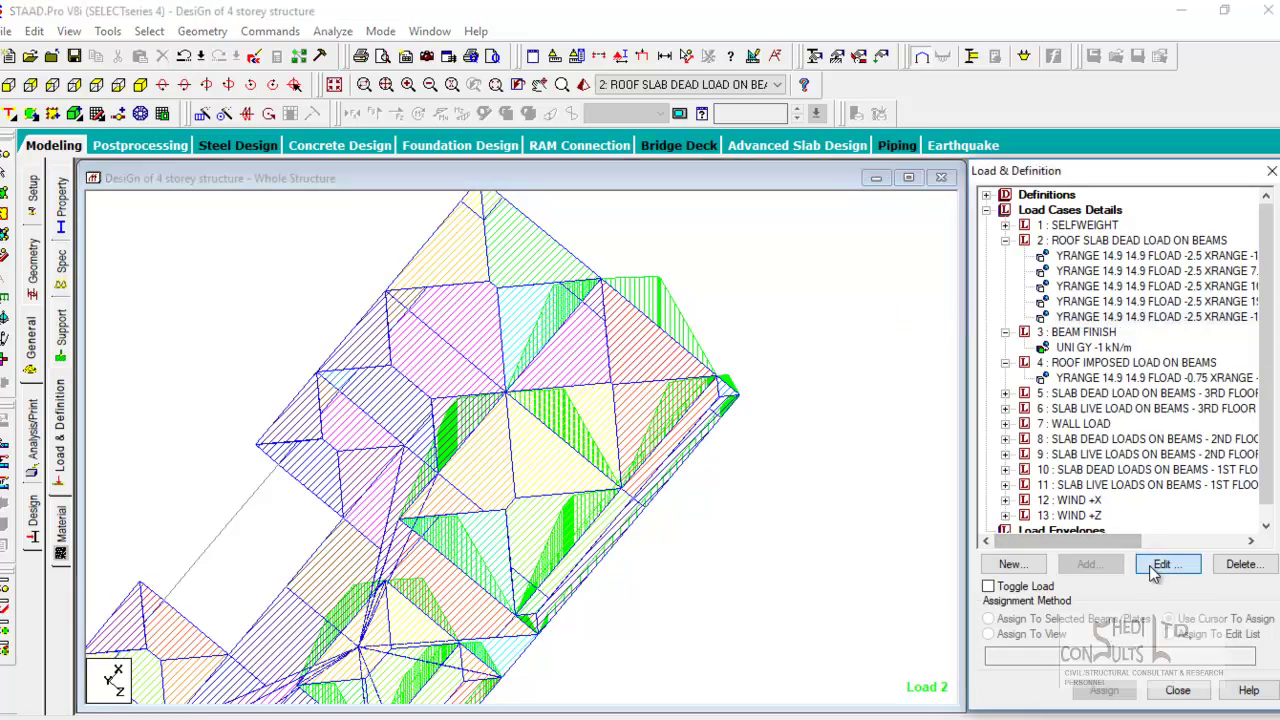
pyautogui.click(1160, 566)
pyautogui.moveTo(640, 176); pyautogui.dragTo(968, 175)
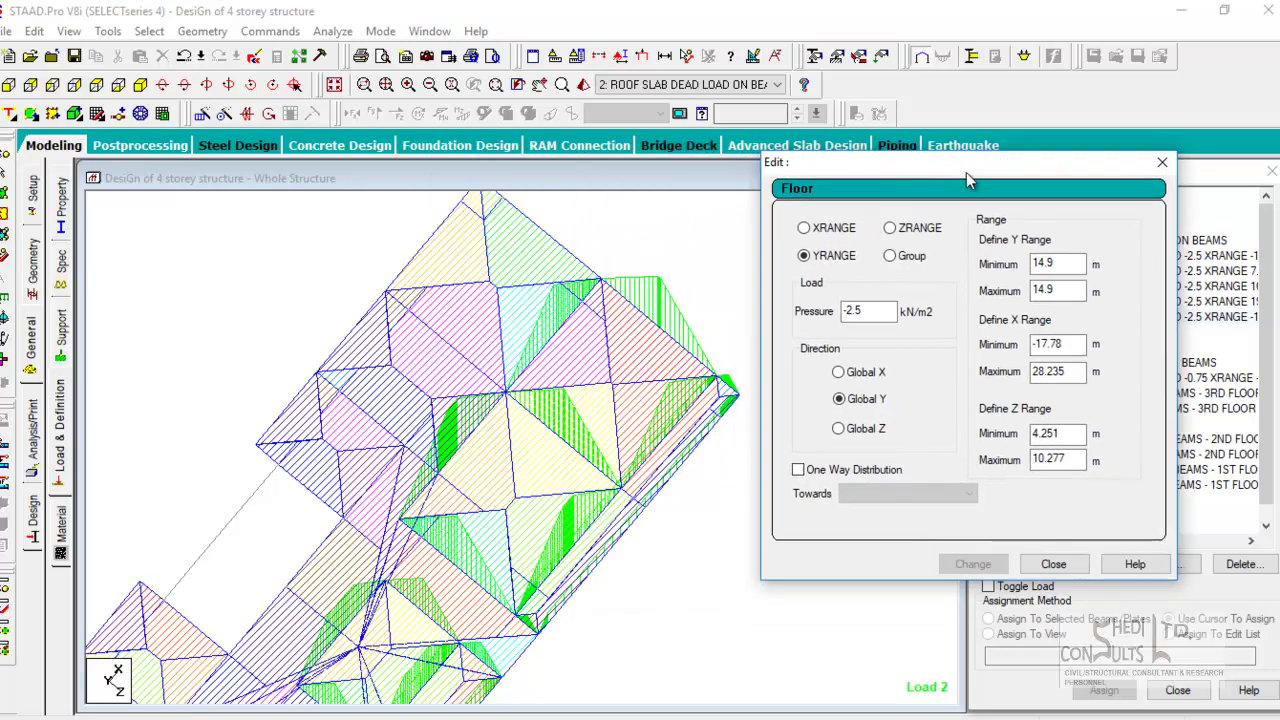
pyautogui.moveTo(407, 530)
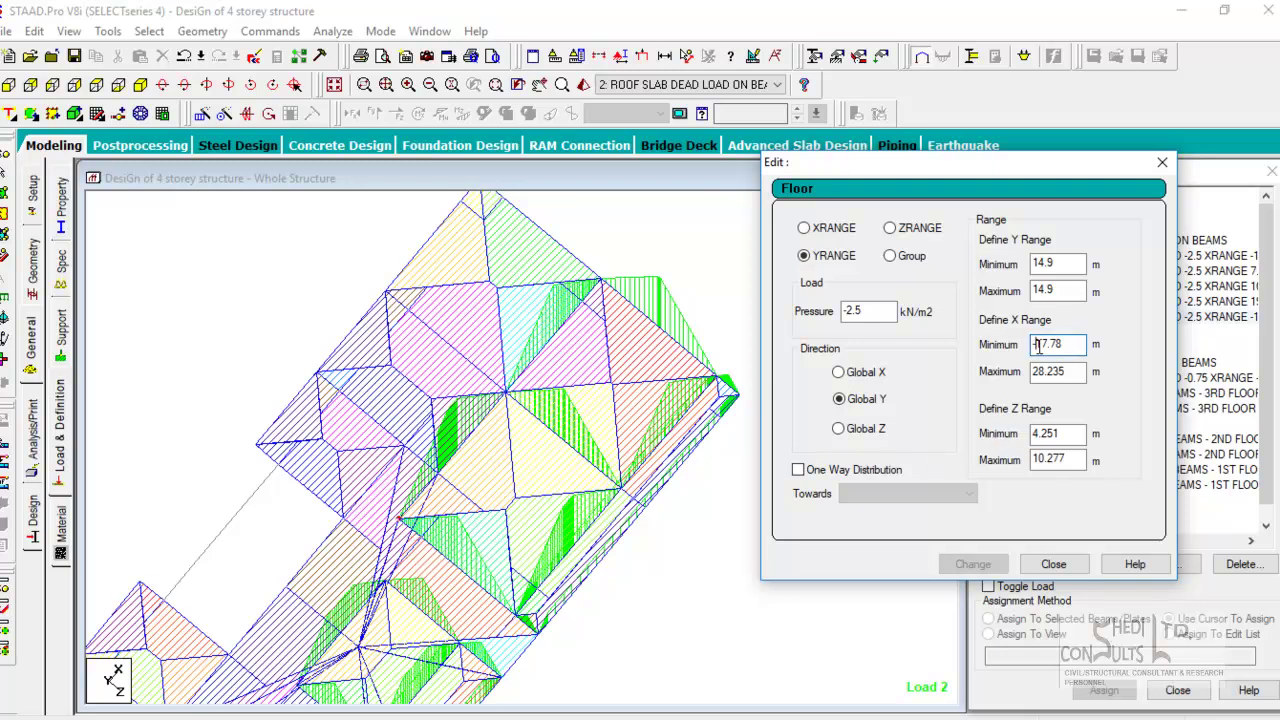
pyautogui.write('1')
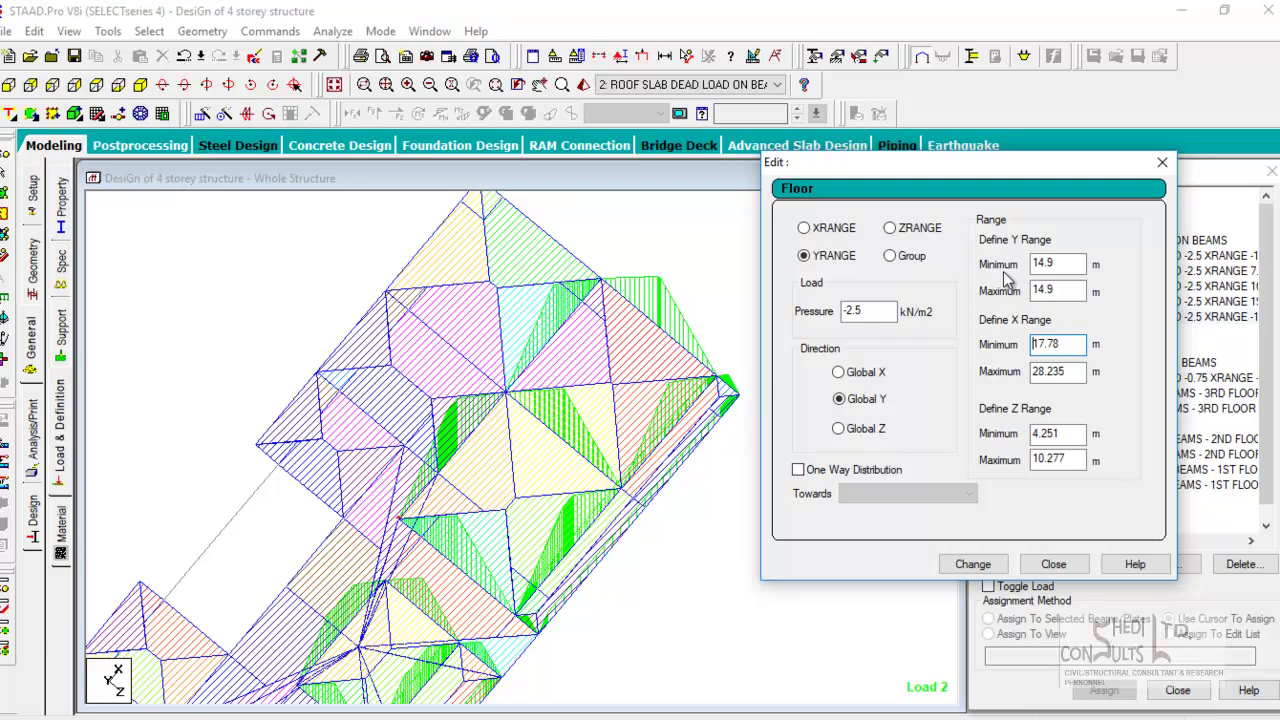
pyautogui.click(972, 564)
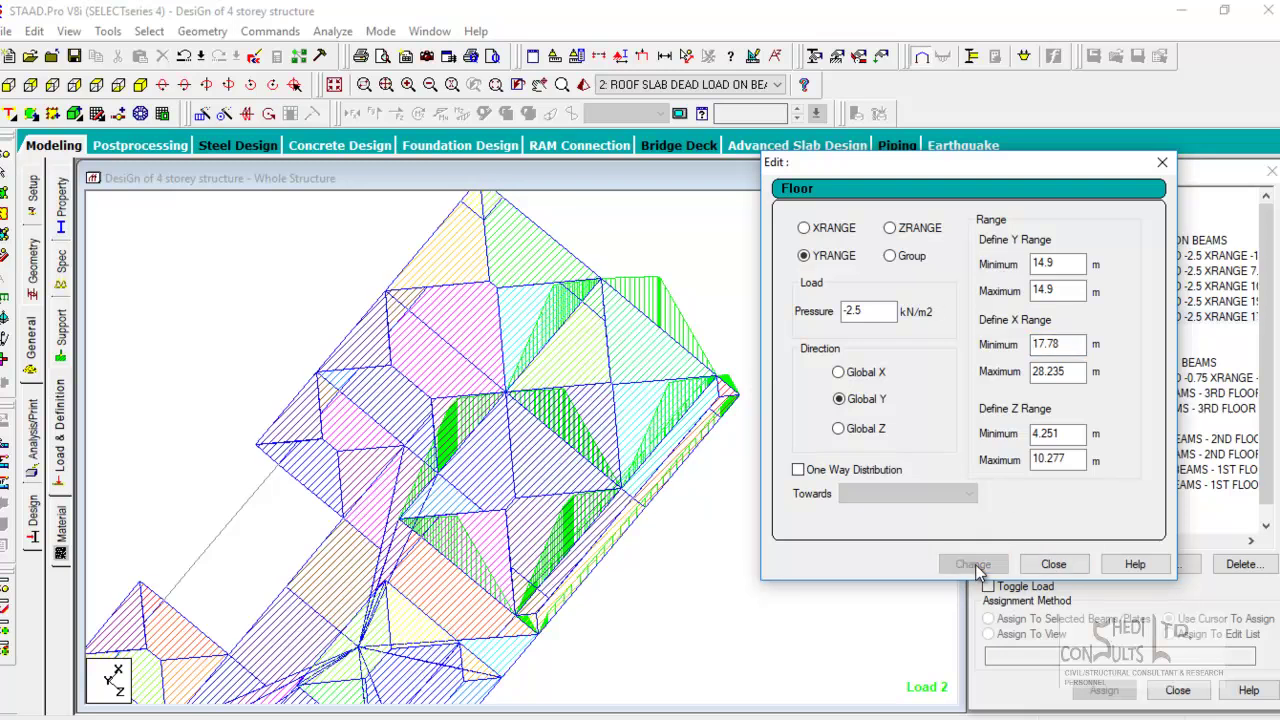
pyautogui.click(1053, 564)
# - Switch to the roof structural slab-beam layout in AutoCAD, inspect the void bay and turn off the ROOF LAYOUT layer
pyautogui.moveTo(470, 400); pyautogui.dragTo(567, 465, button='middle')
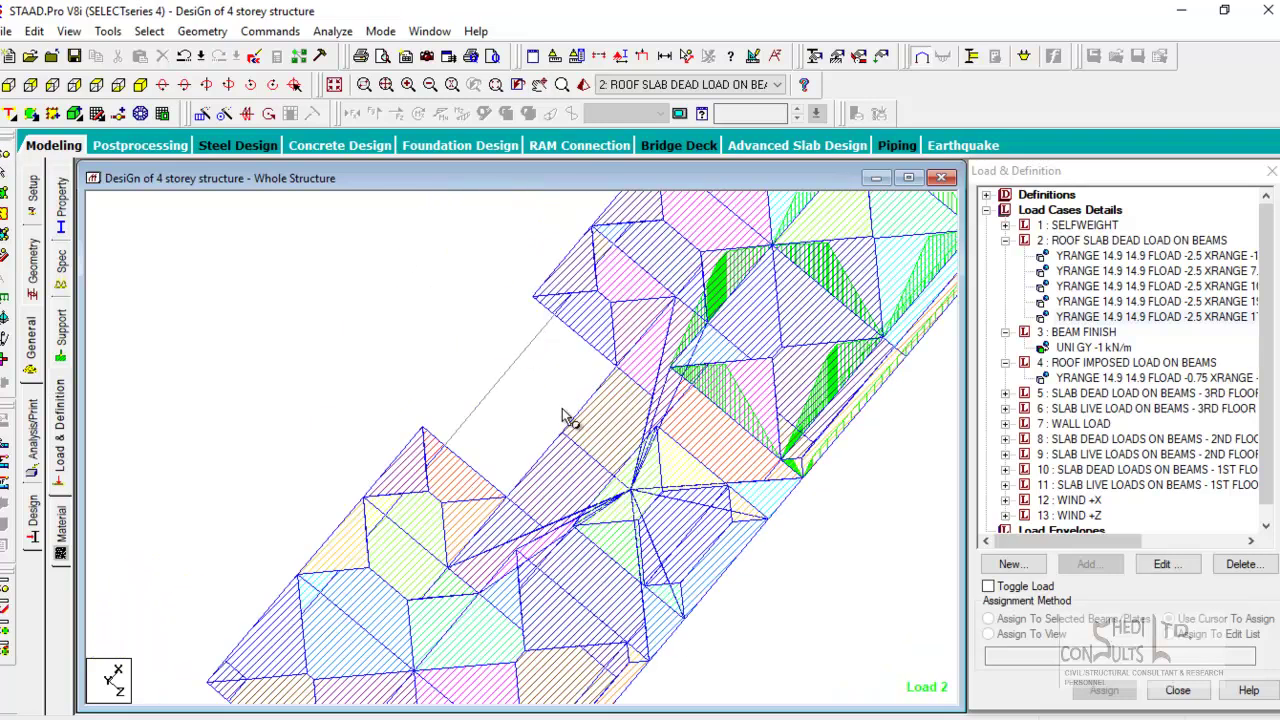
pyautogui.click(598, 712)
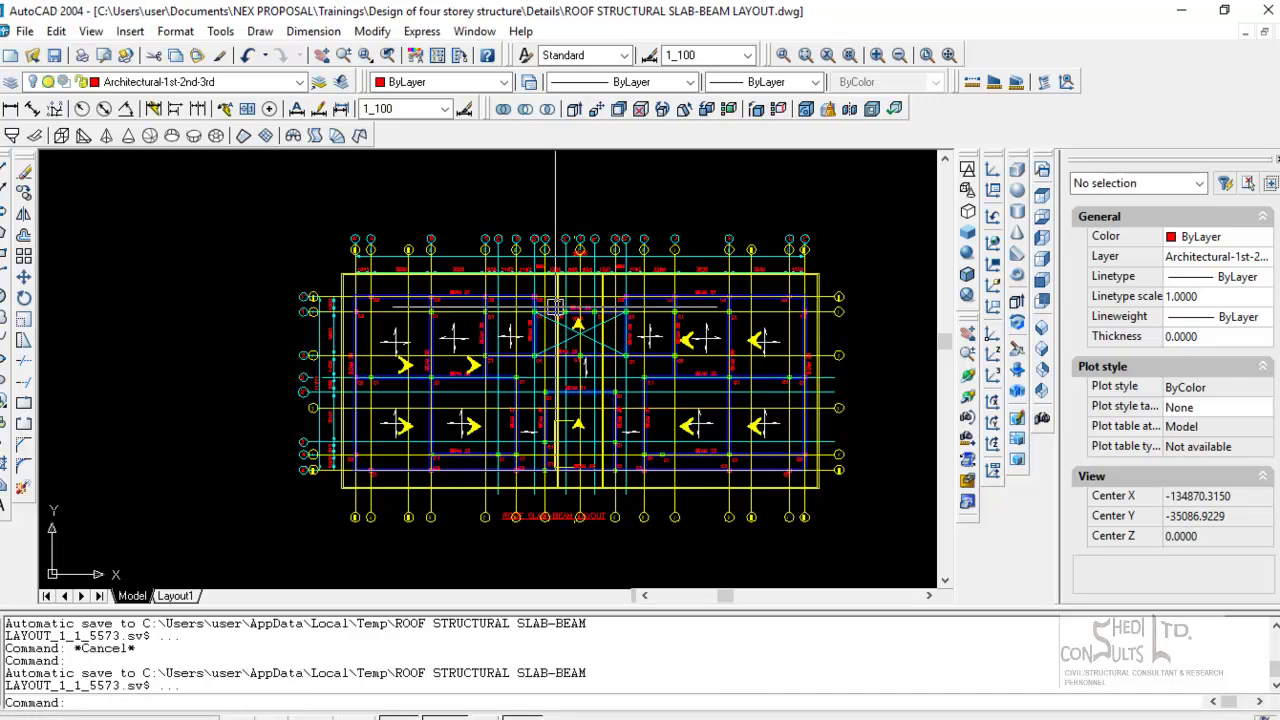
pyautogui.scroll(5, 600, 340)
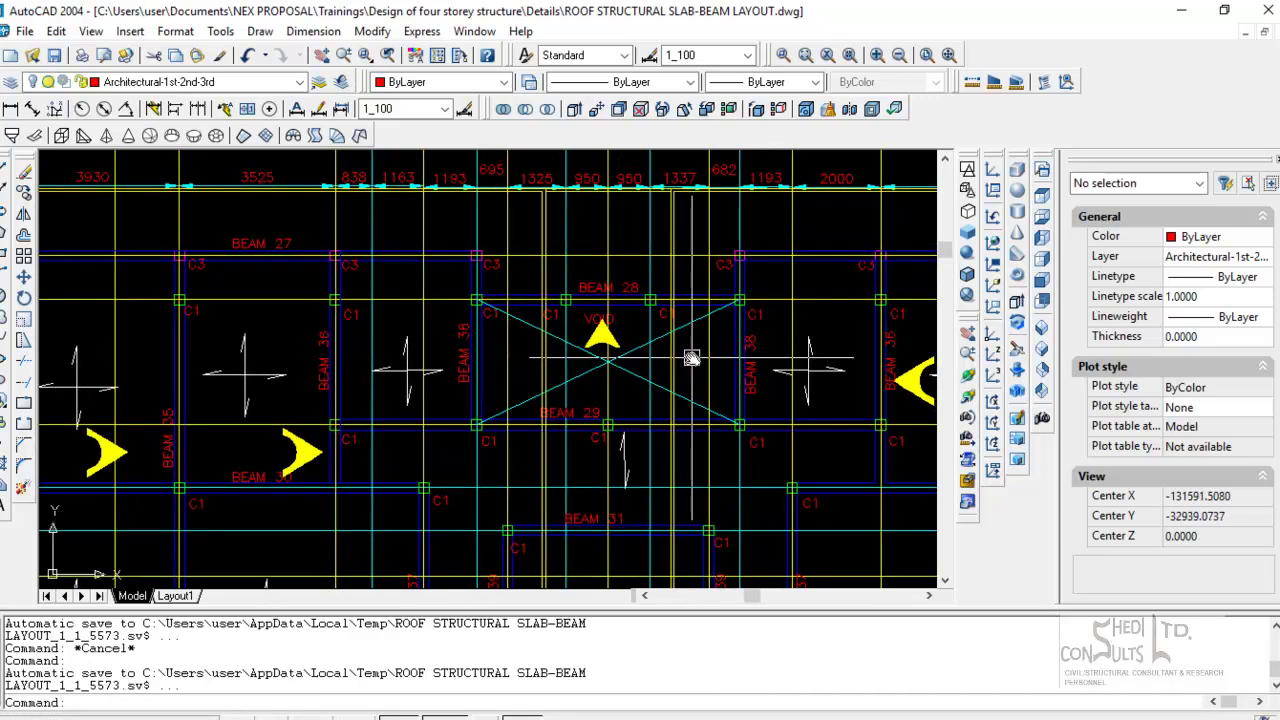
pyautogui.scroll(-5, 507, 290)
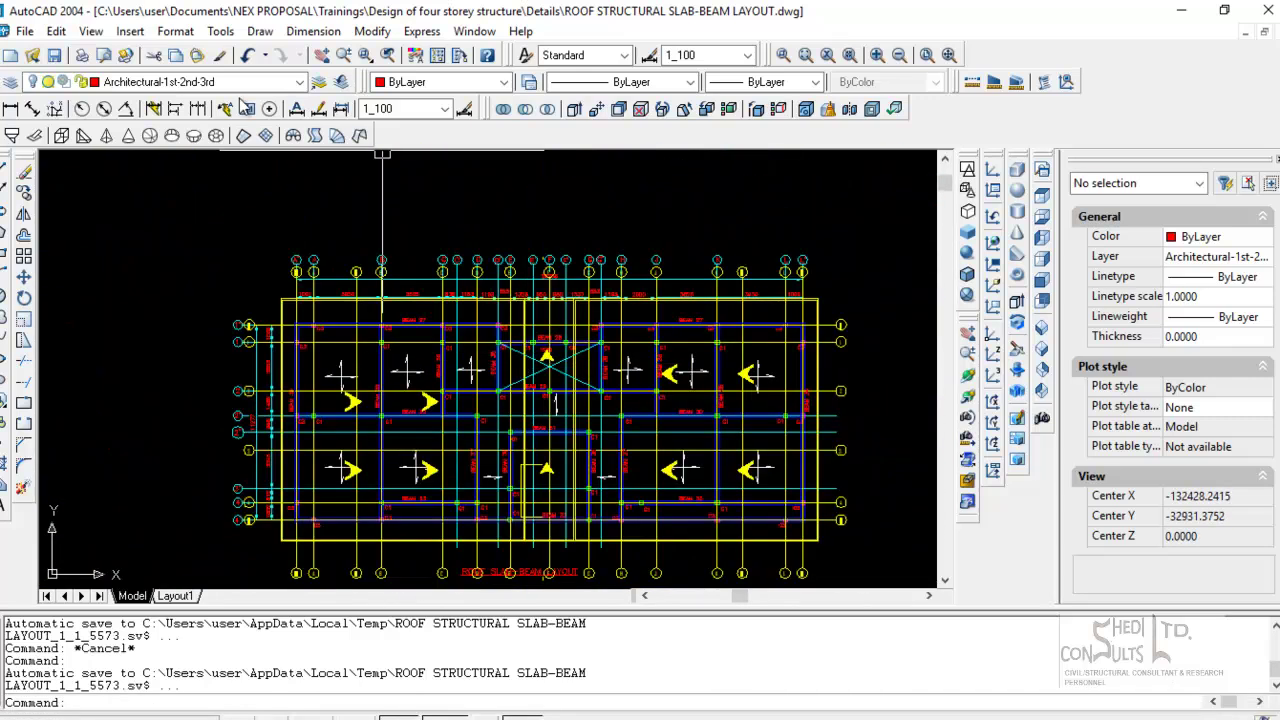
pyautogui.click(240, 82)
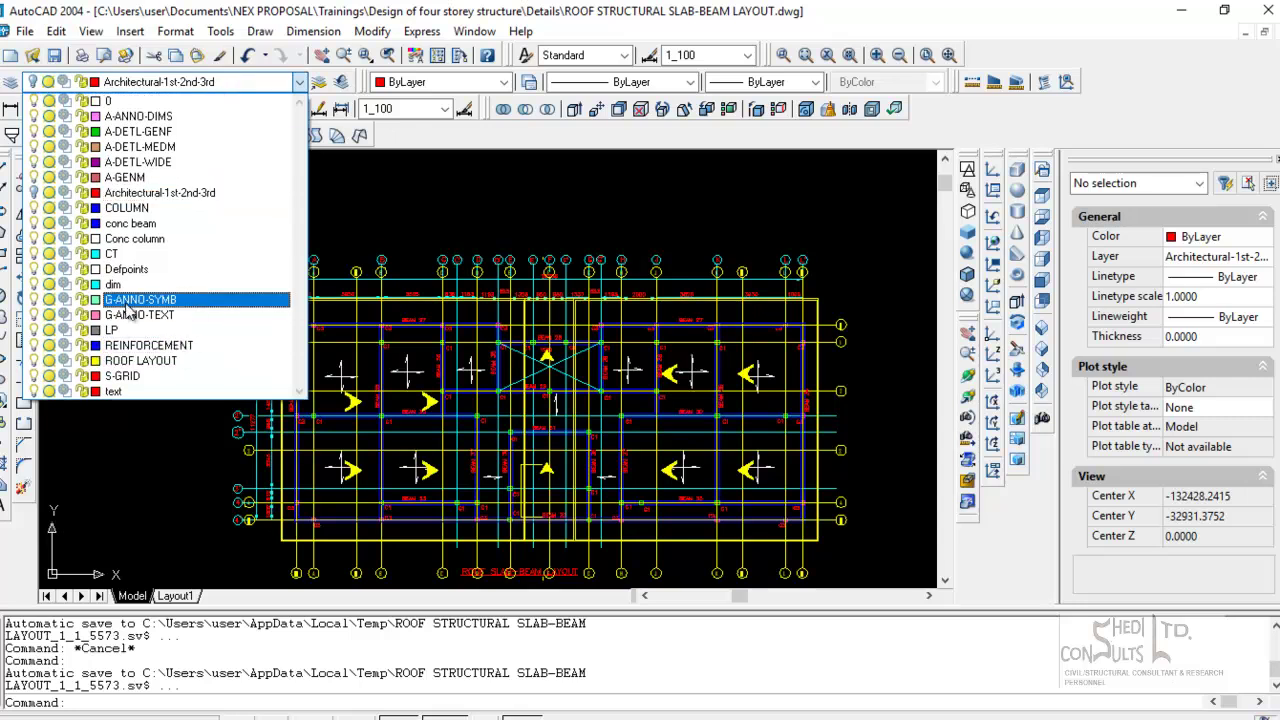
pyautogui.click(35, 362)
pyautogui.click(129, 457)
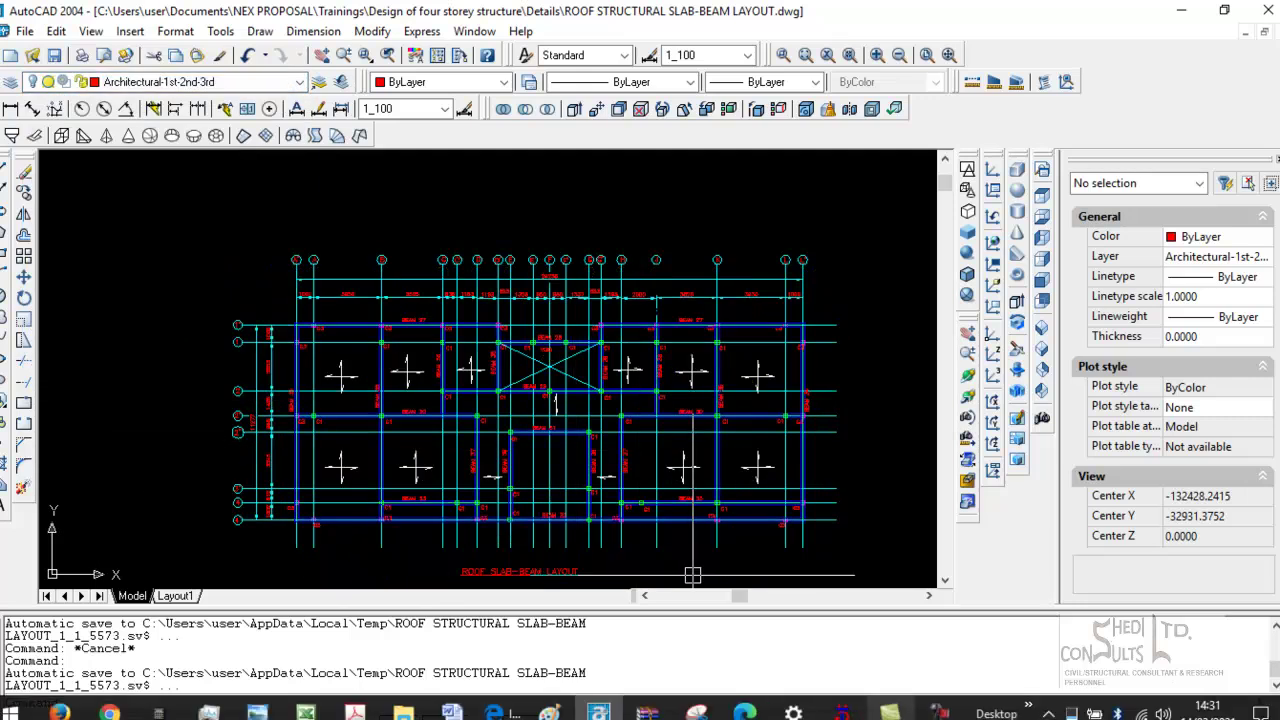
# - Return to STAAD.Pro, show the roof in isometric view and examine the coverage of each floor load in load case 2
pyautogui.click(693, 706)
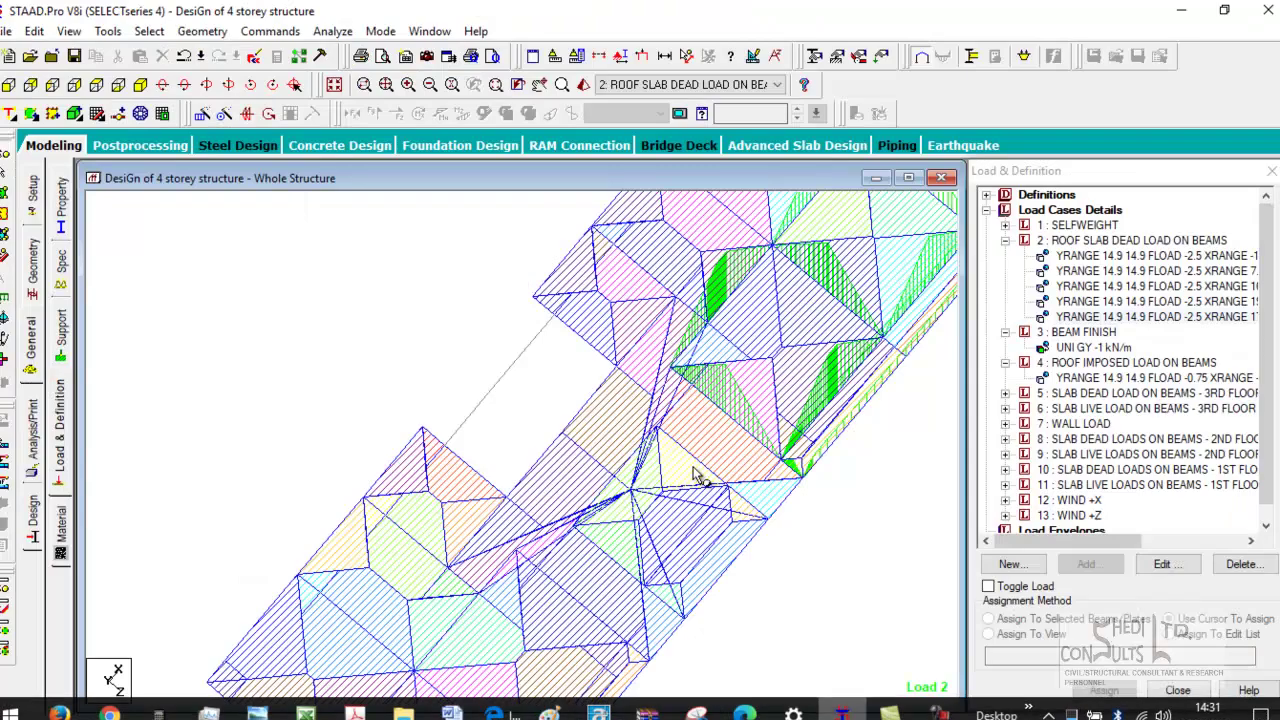
pyautogui.click(141, 85)
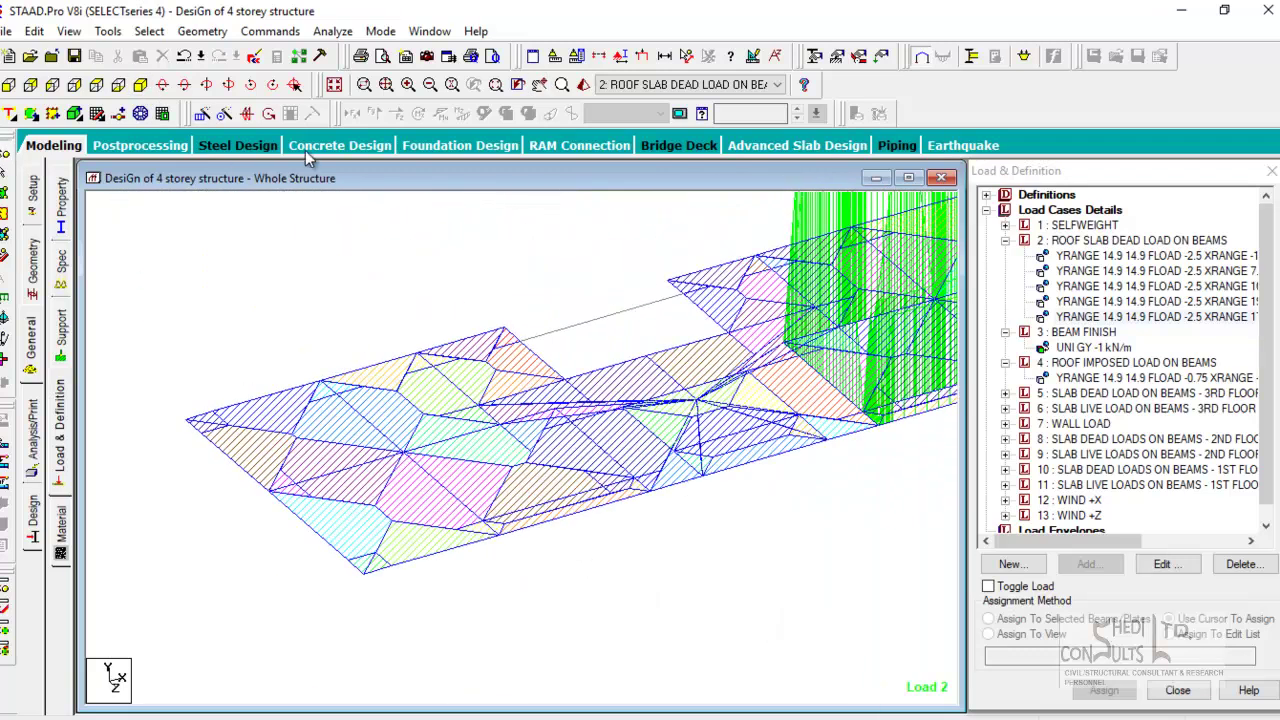
pyautogui.moveTo(648, 418); pyautogui.dragTo(632, 522, button='middle')
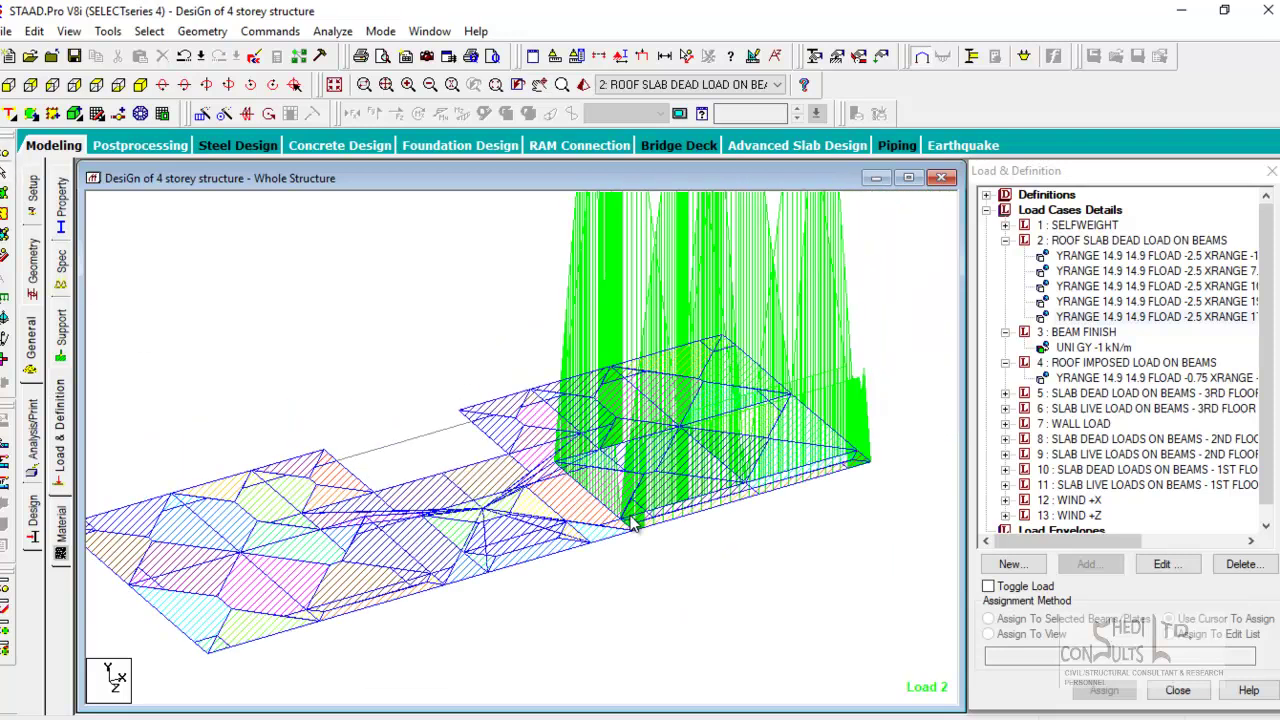
pyautogui.click(1100, 348)
pyautogui.click(1136, 288)
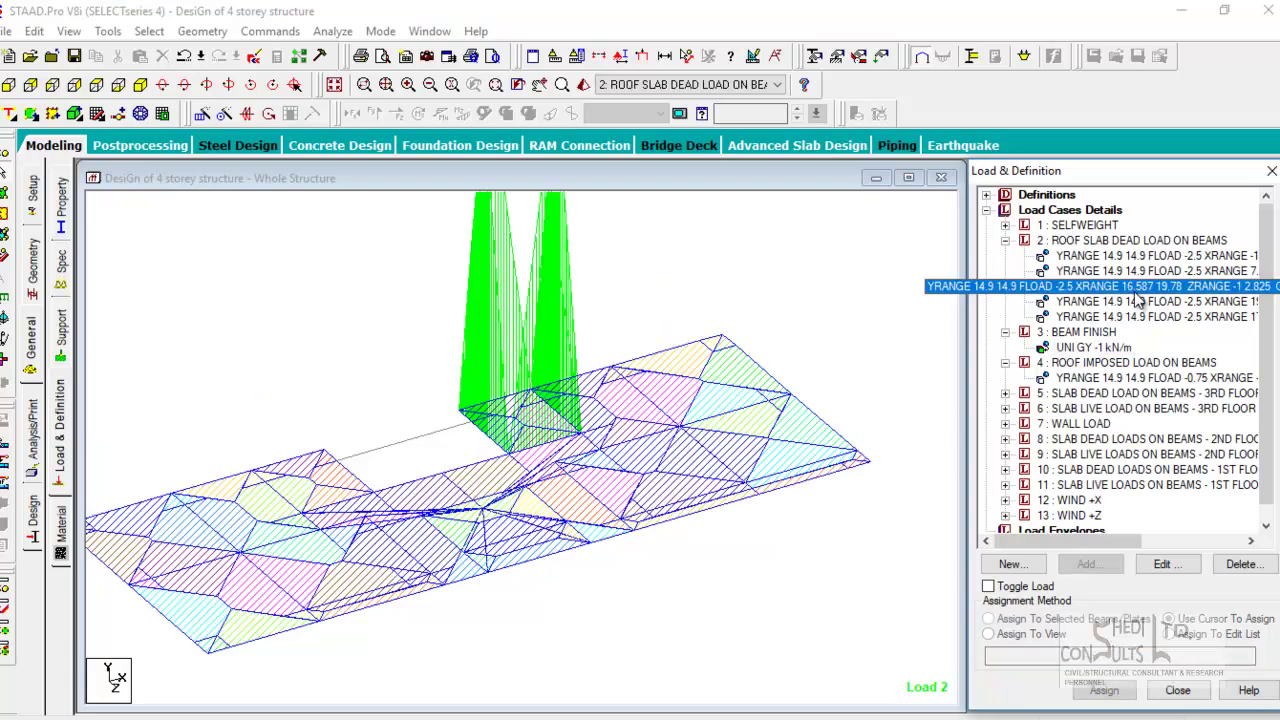
pyautogui.click(1100, 256)
pyautogui.click(1100, 271)
pyautogui.click(1091, 287)
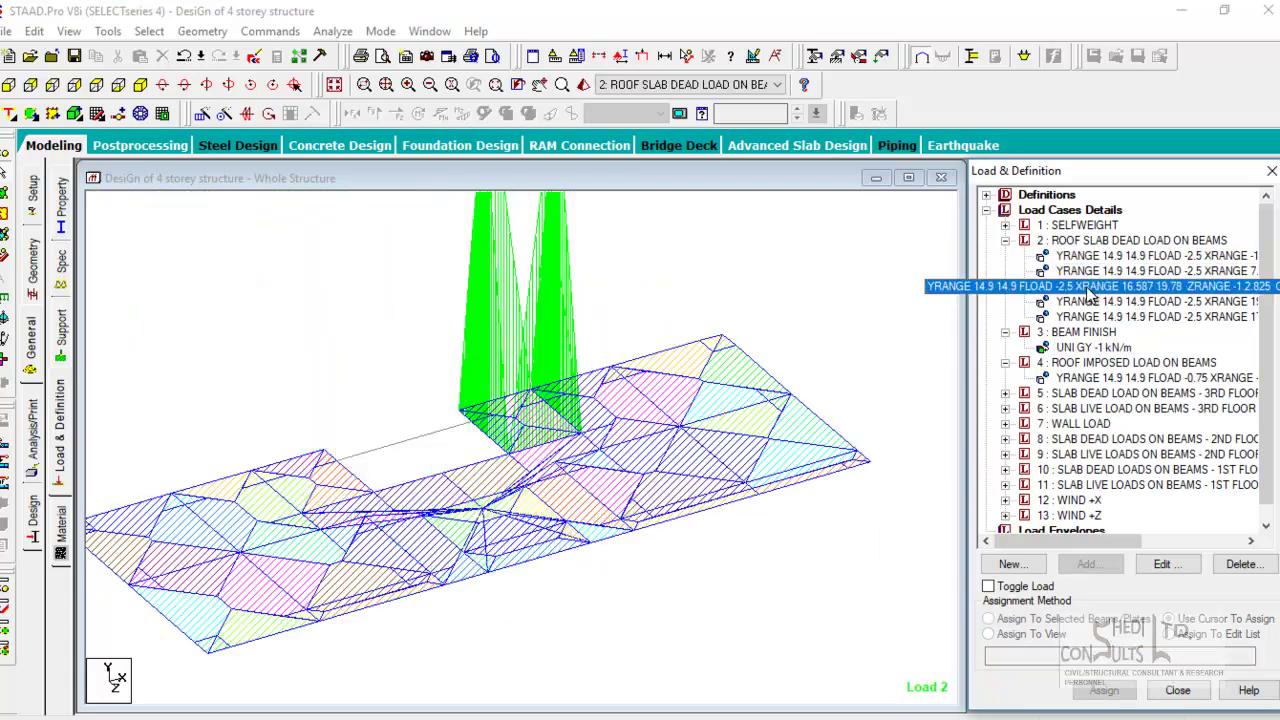
pyautogui.click(1088, 302)
pyautogui.click(1081, 317)
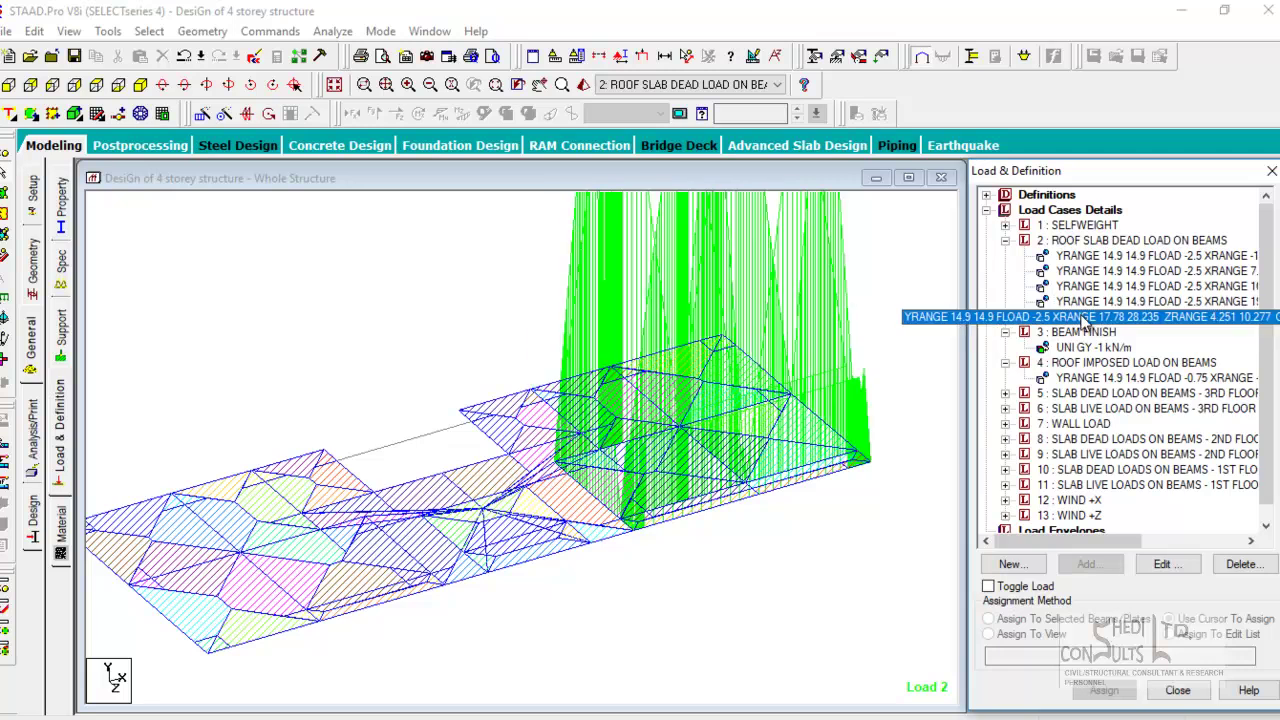
# - Examine which roof bays the first four floor loads in load case 2 cover, from the fourth back to the first
pyautogui.click(1085, 302)
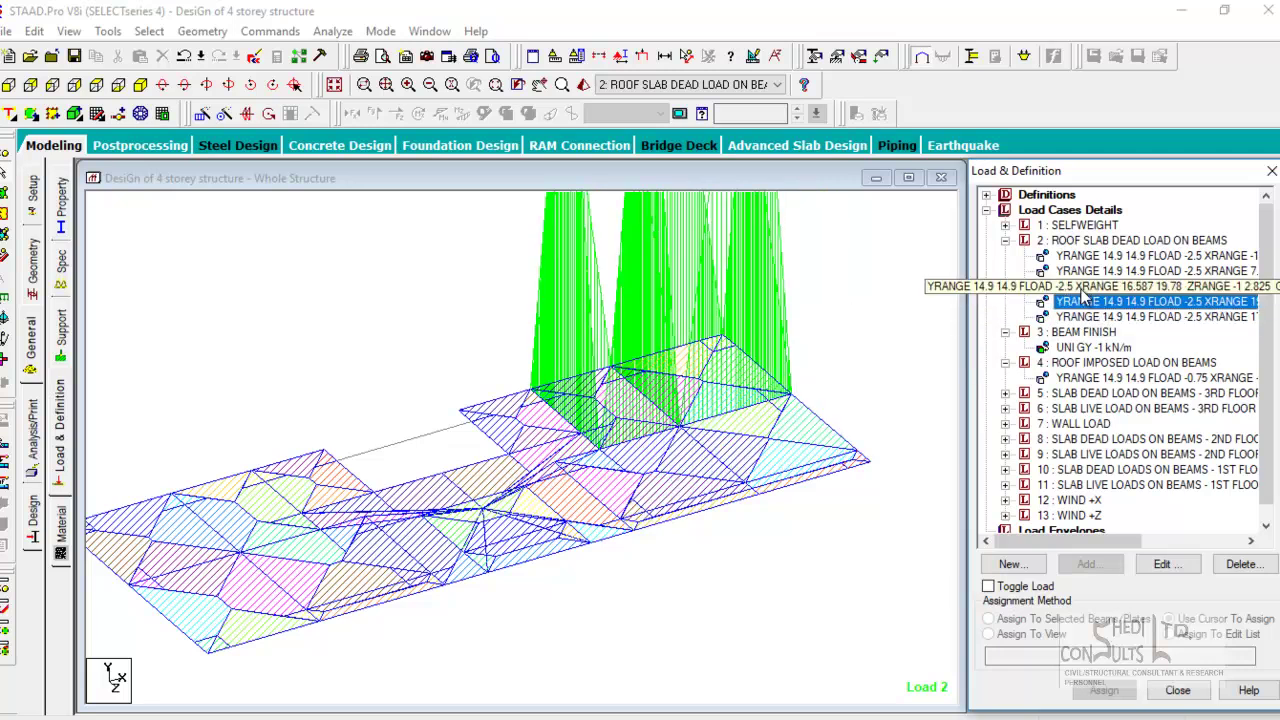
pyautogui.click(1083, 287)
pyautogui.click(1081, 271)
pyautogui.click(1079, 257)
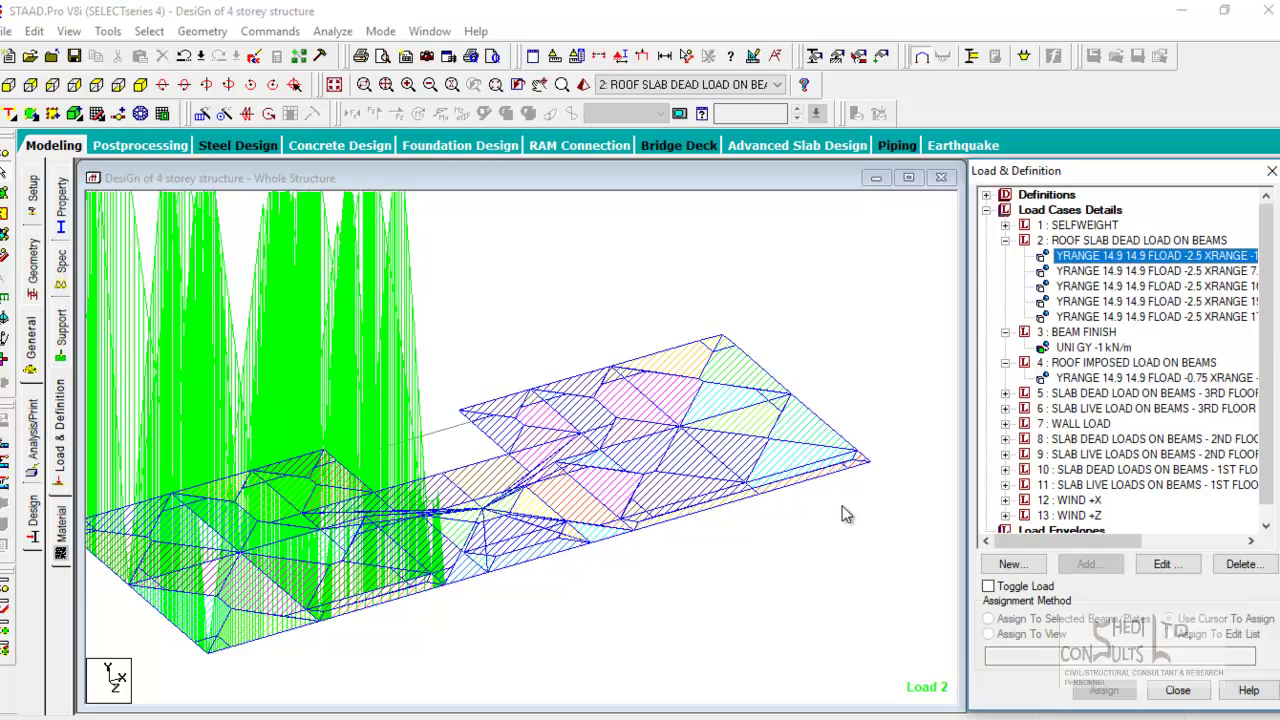
# - Display the -0.75 floor load in ROOF IMPOSED LOAD ON BEAMS and examine its roof coverage from a steeper viewing angle
pyautogui.click(1138, 381)
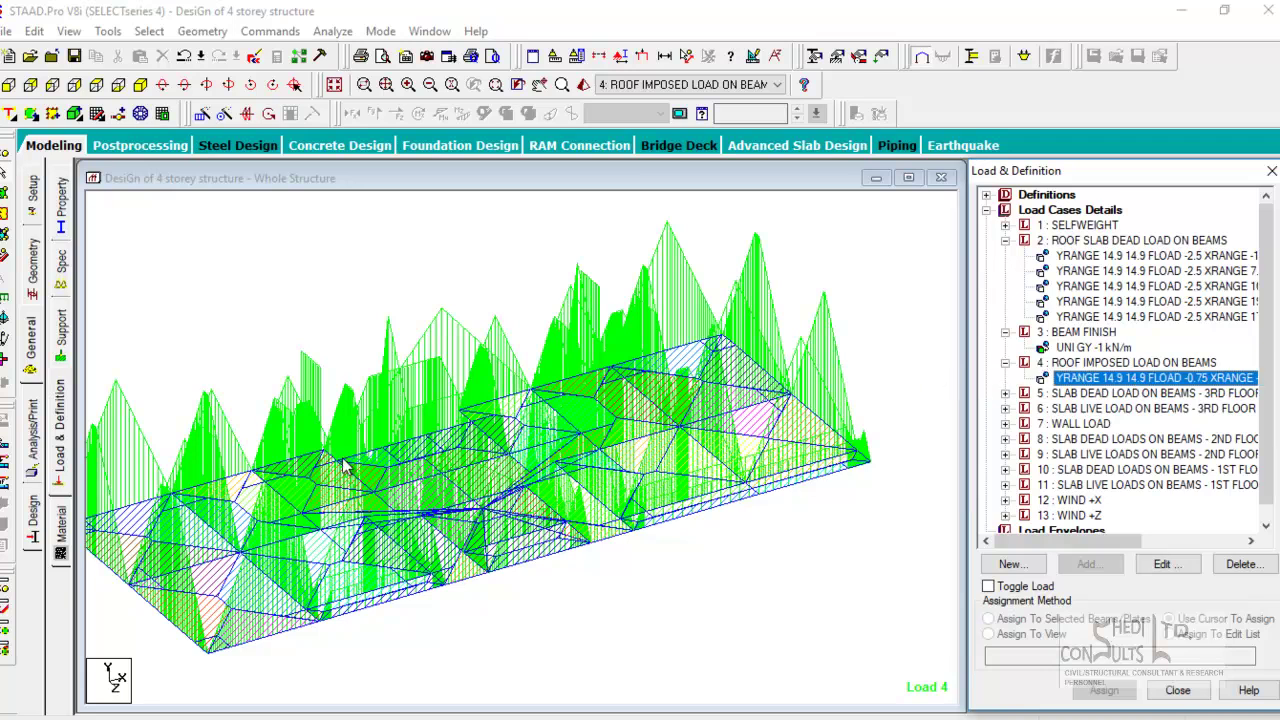
pyautogui.click(163, 86)
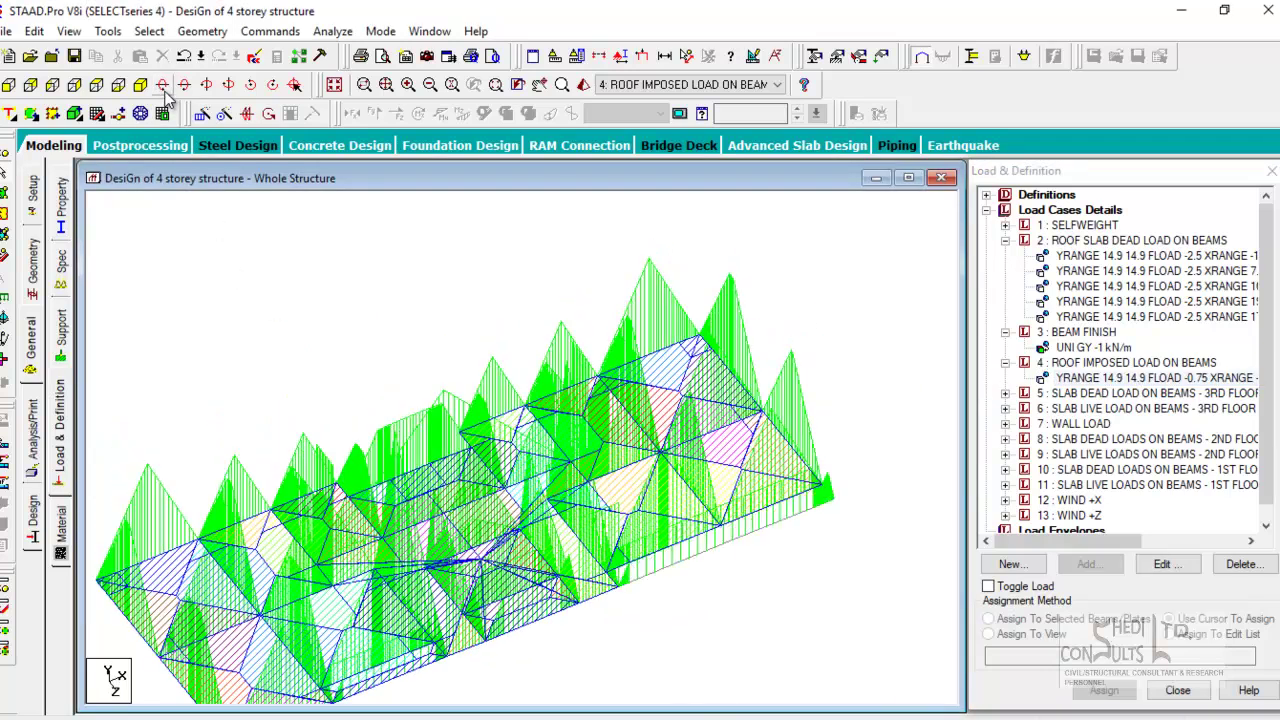
pyautogui.click(165, 89)
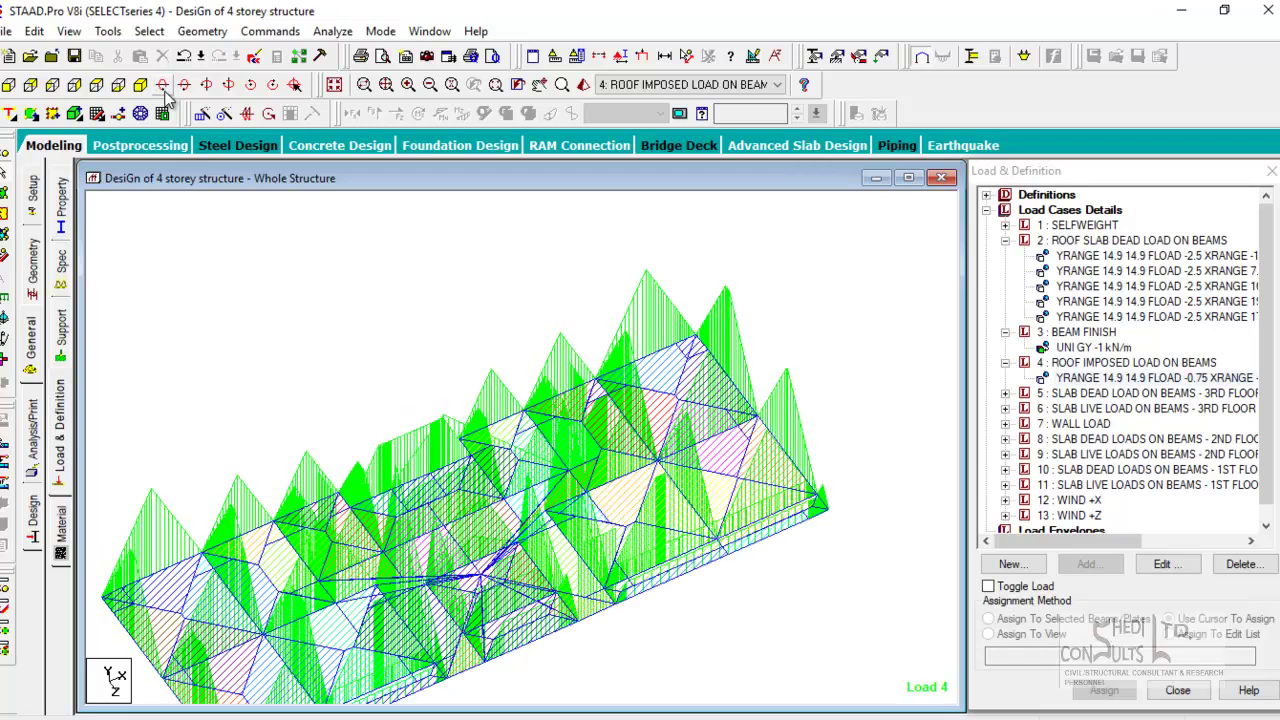
pyautogui.moveTo(595, 625); pyautogui.dragTo(651, 394, button='middle')
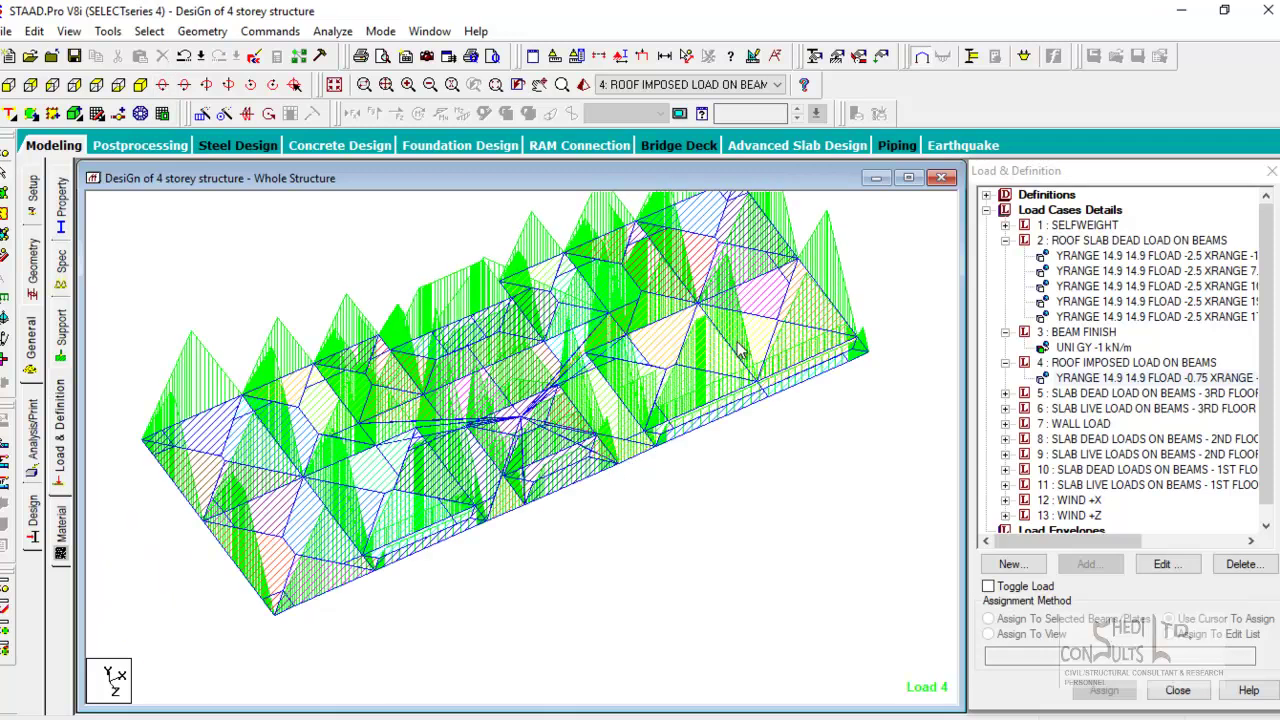
pyautogui.scroll(3, 508, 343)
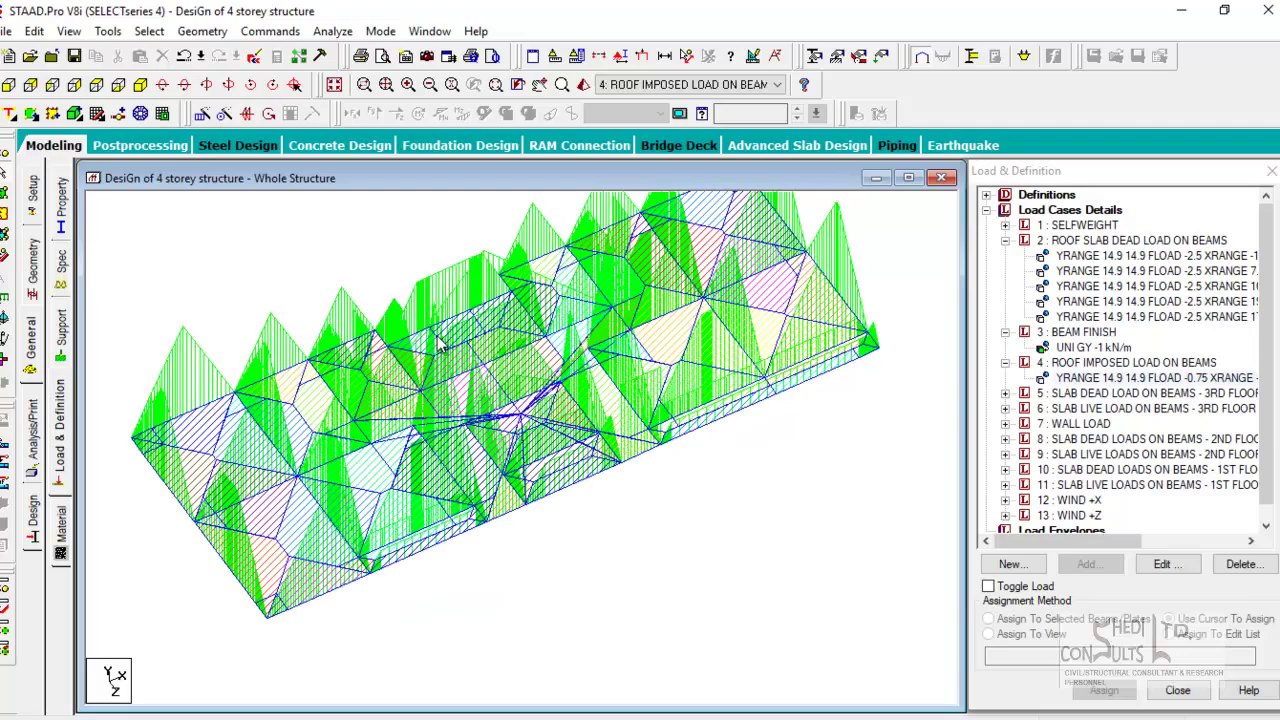
pyautogui.moveTo(441, 368); pyautogui.dragTo(523, 484, button='middle')
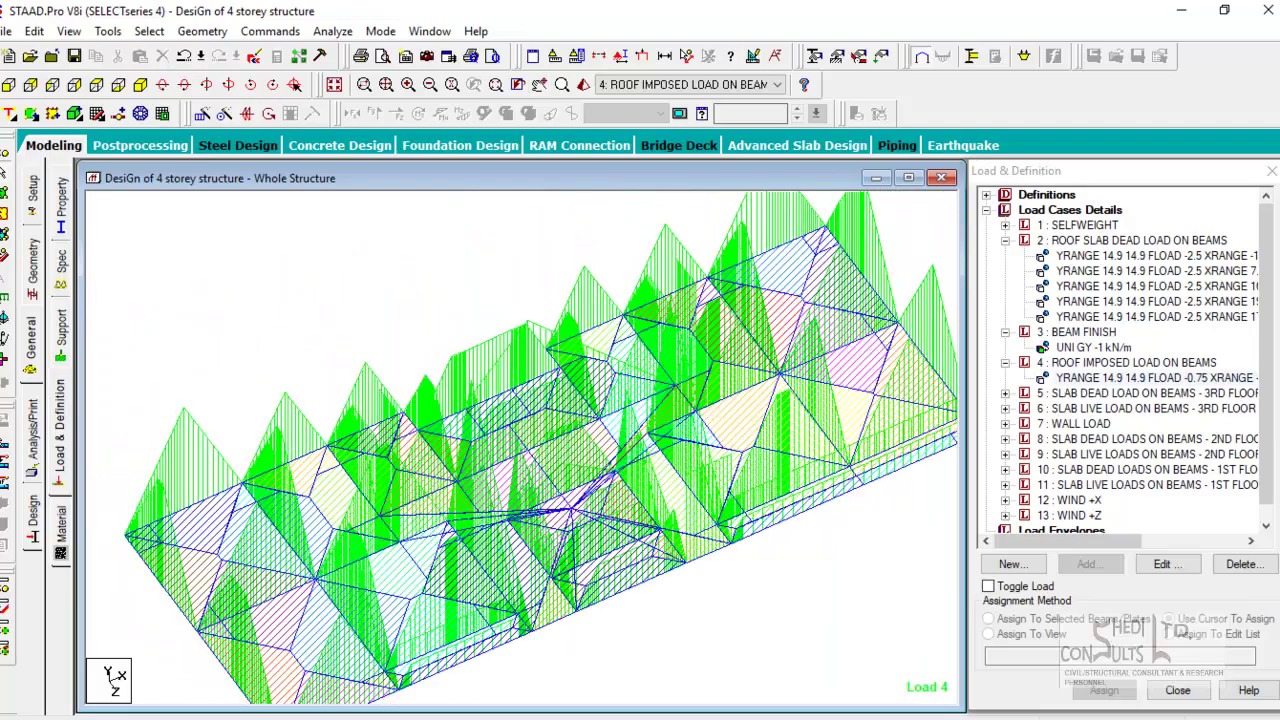
# - Switch to the roof slab-beam layout in AutoCAD, turn on the ROOF LAYOUT layer and inspect the roof over the void bay
pyautogui.click(598, 712)
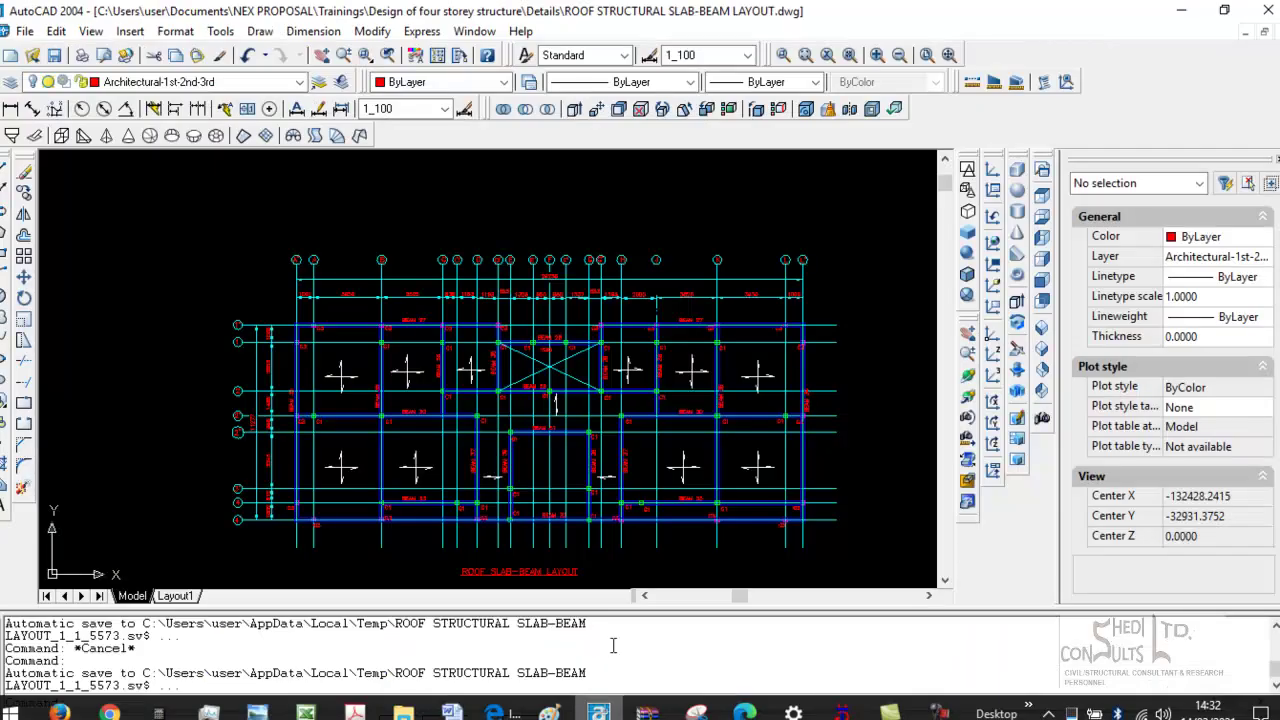
pyautogui.click(465, 32)
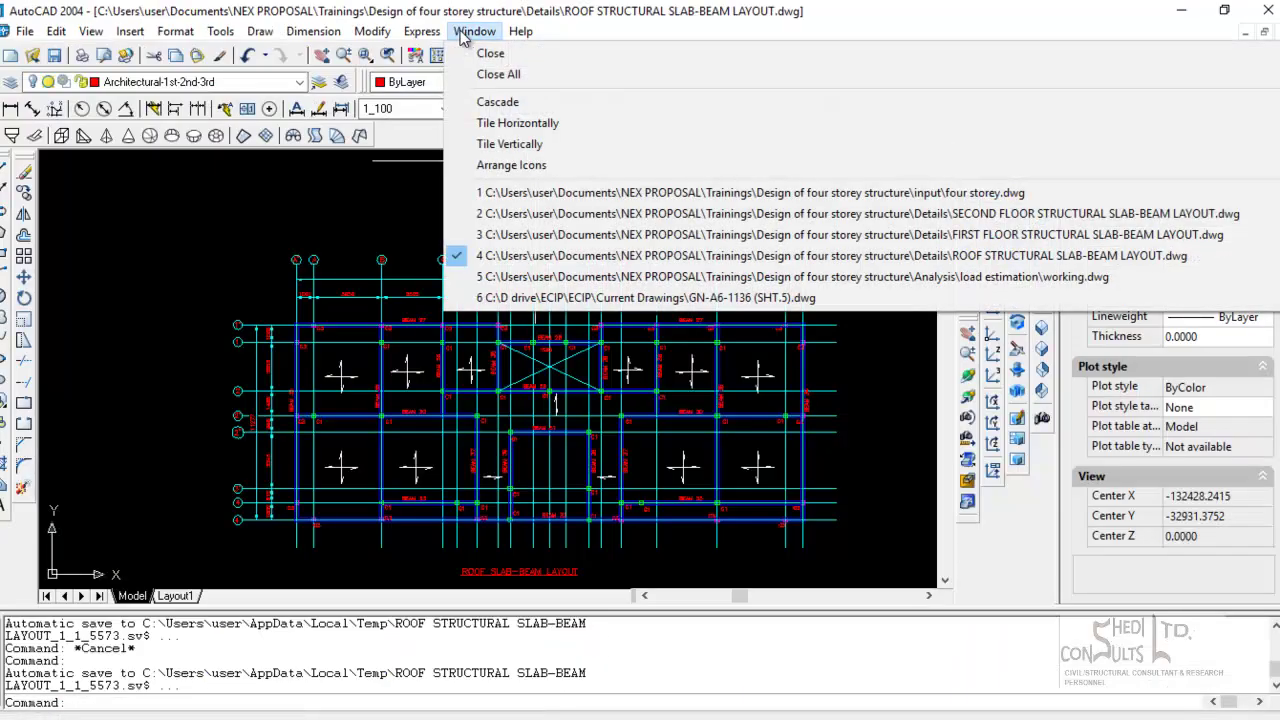
pyautogui.click(308, 200)
pyautogui.click(211, 211)
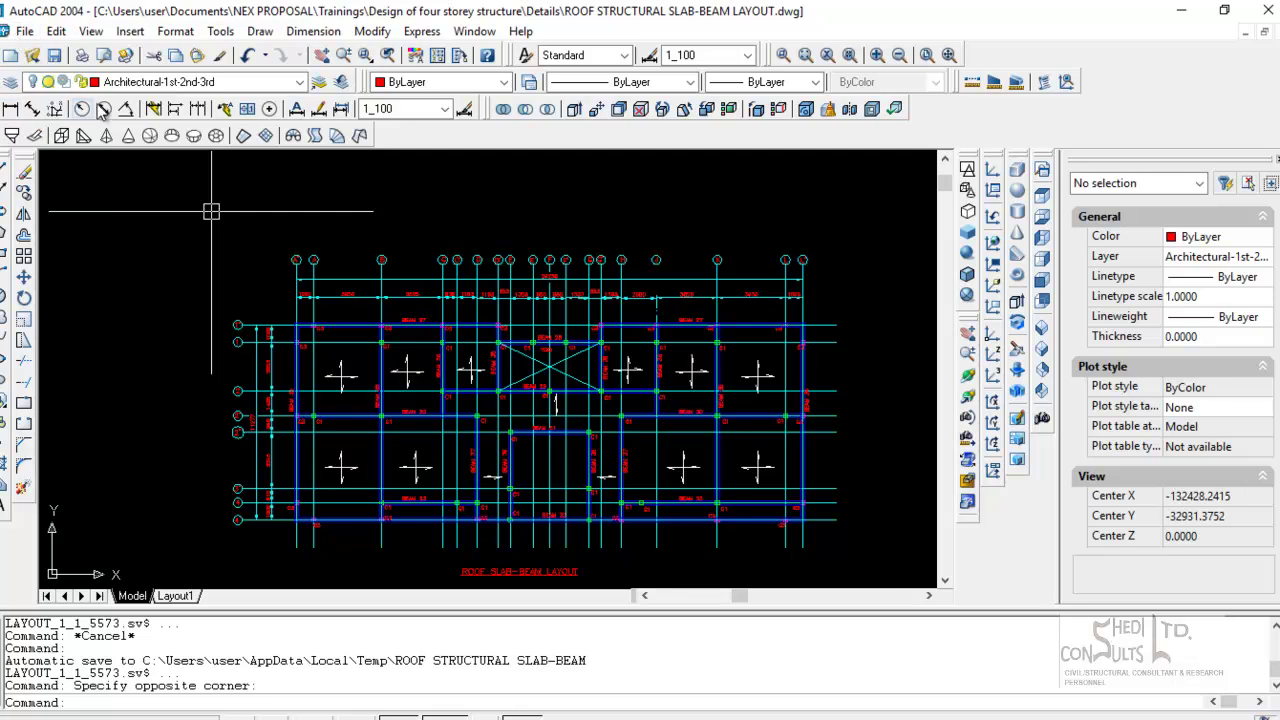
pyautogui.click(299, 82)
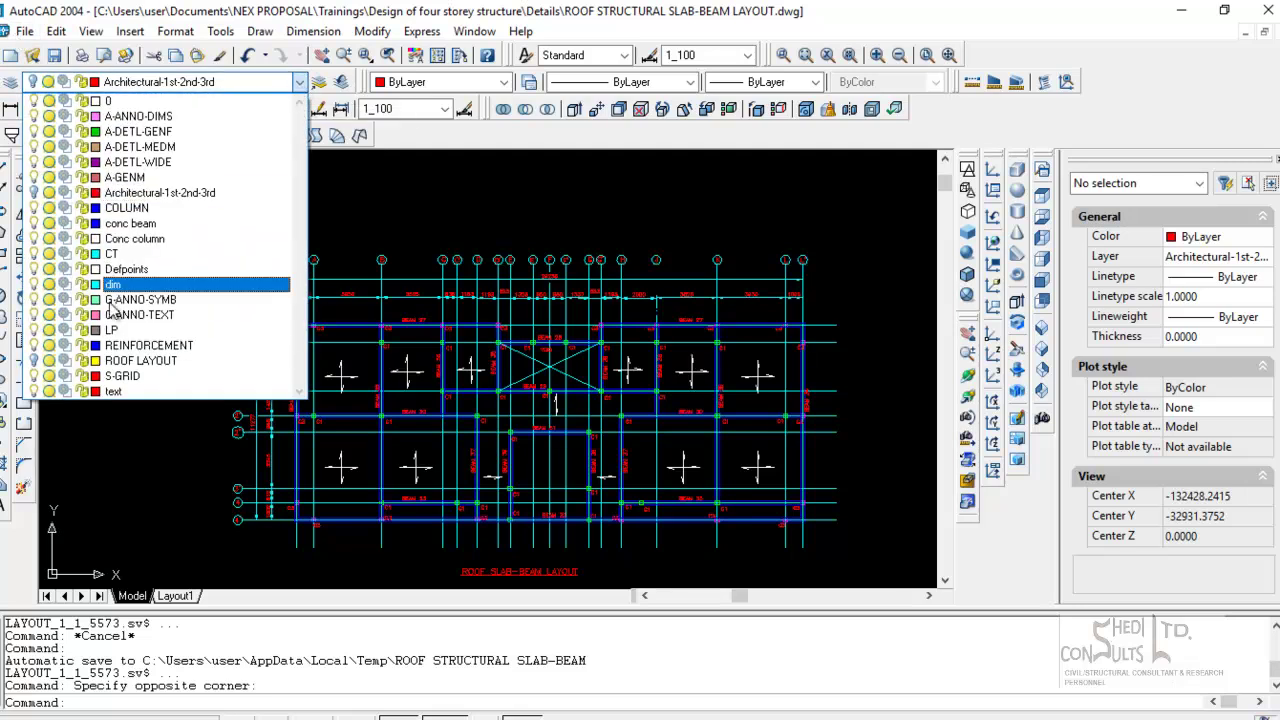
pyautogui.click(35, 367)
pyautogui.click(577, 203)
pyautogui.scroll(4, 568, 196)
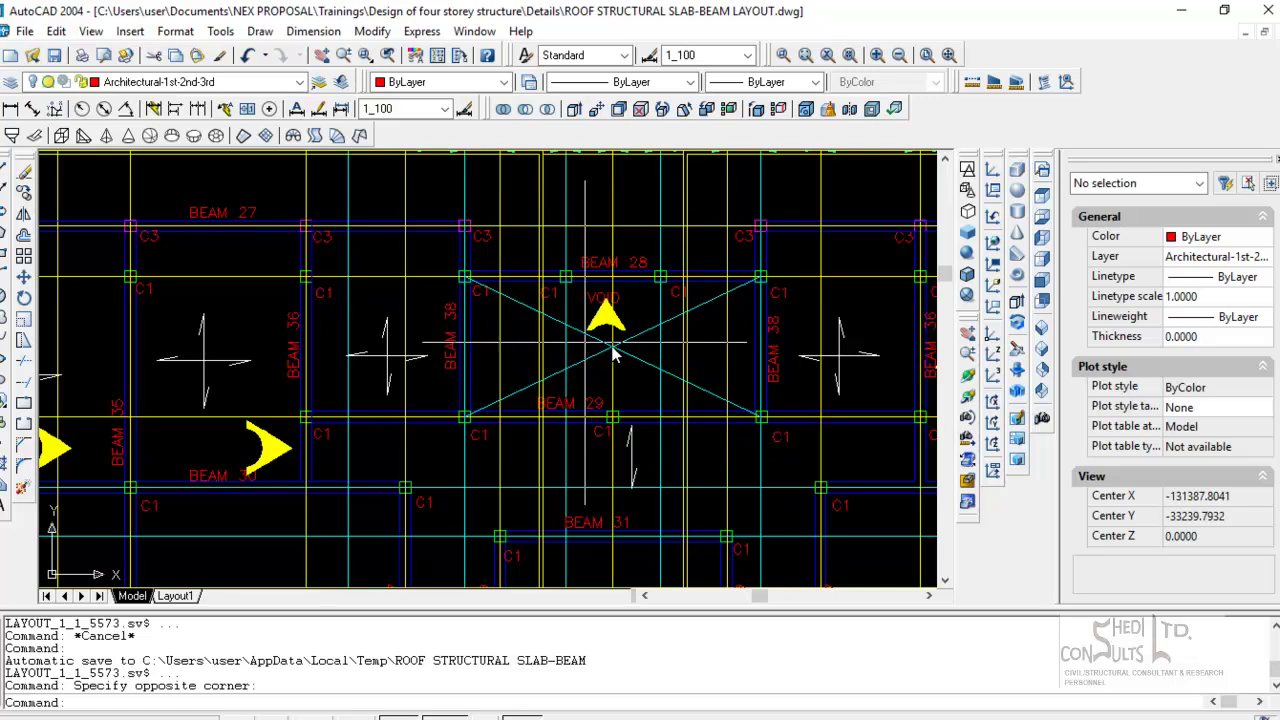
pyautogui.scroll(-1, 616, 325)
pyautogui.scroll(-1, 623, 378)
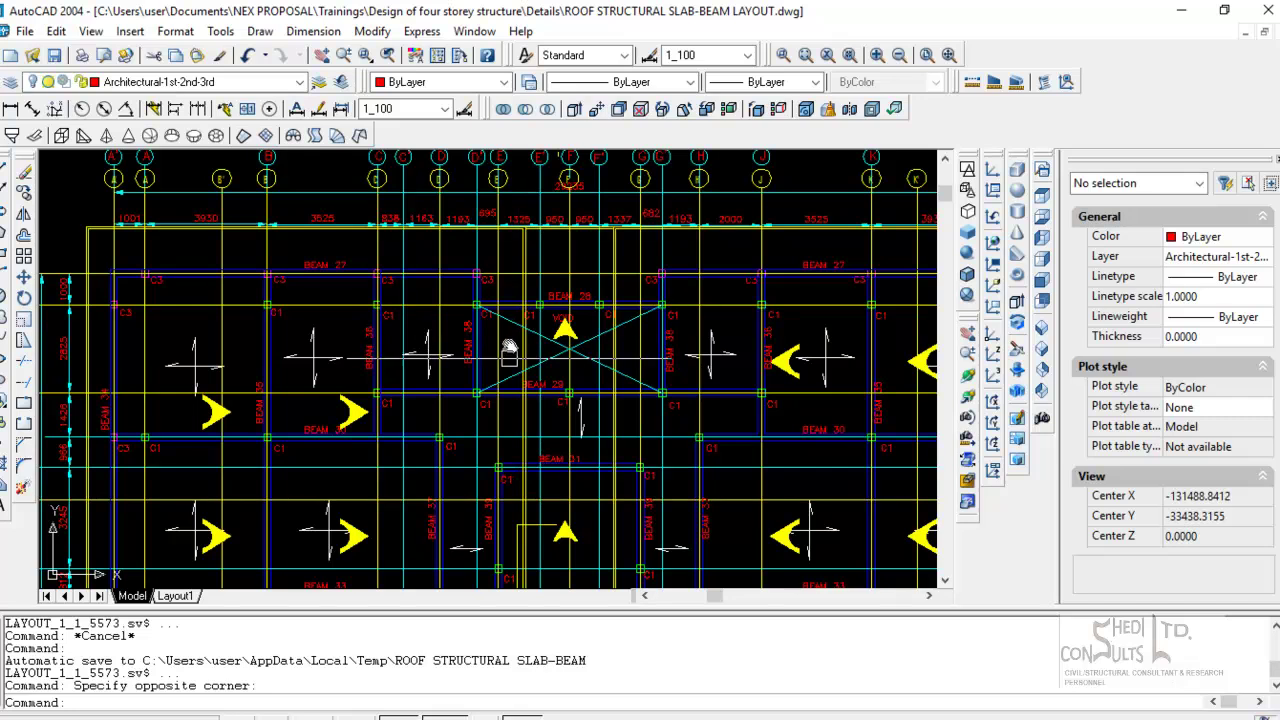
pyautogui.scroll(-5, 537, 310)
pyautogui.scroll(4, 537, 322)
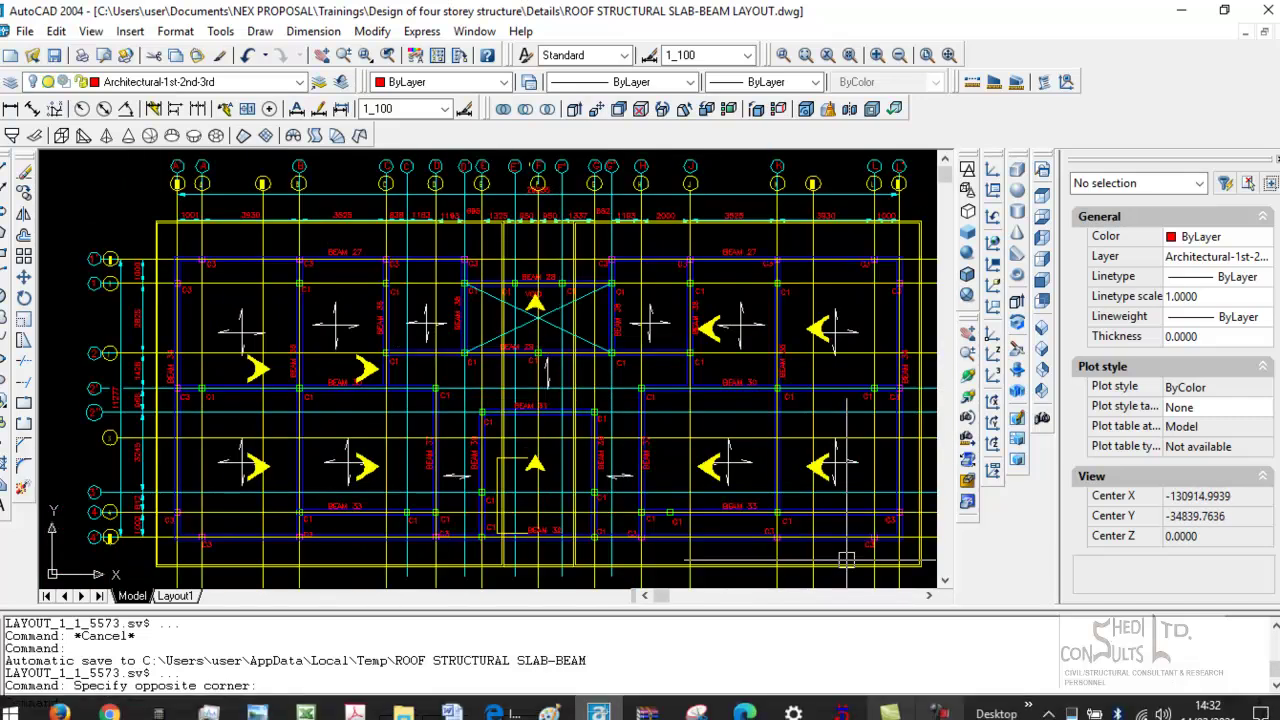
# - Return to STAAD.Pro, restore the whole structure and show it in front view
pyautogui.hotkey('alt', 'Tab')
pyautogui.moveTo(722, 530); pyautogui.dragTo(700, 497, button='middle')
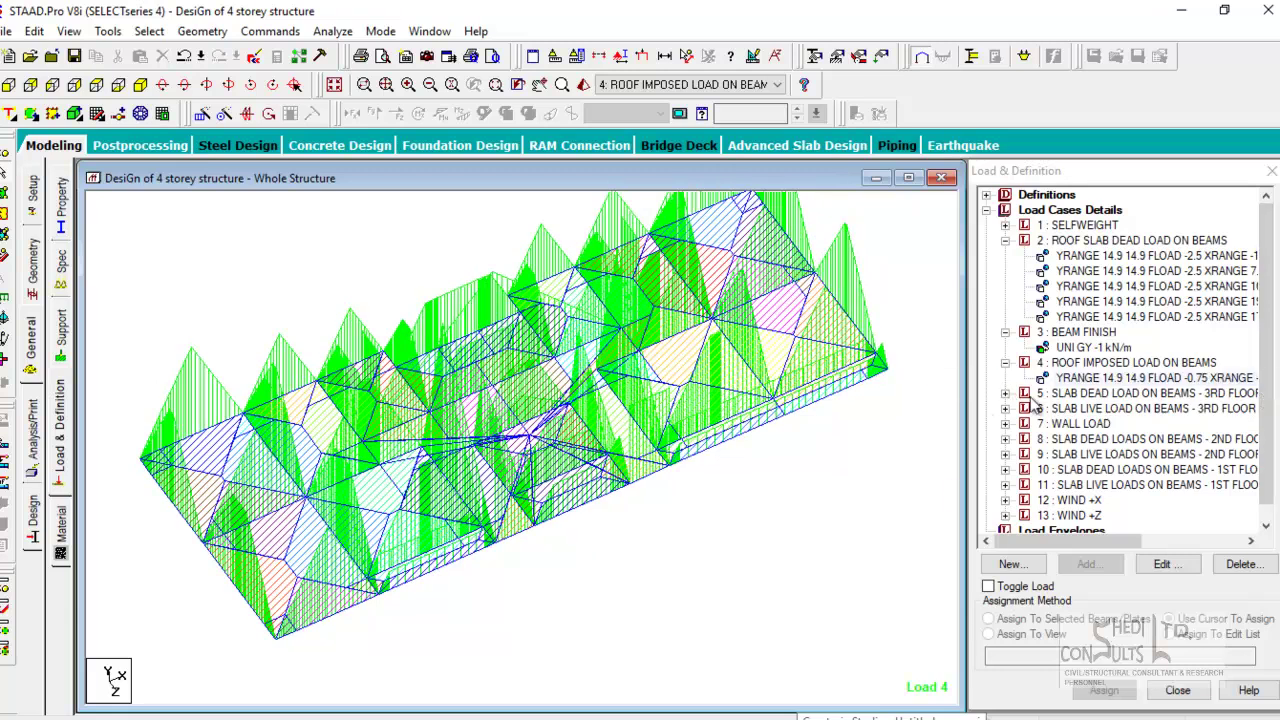
pyautogui.click(336, 85)
pyautogui.click(8, 86)
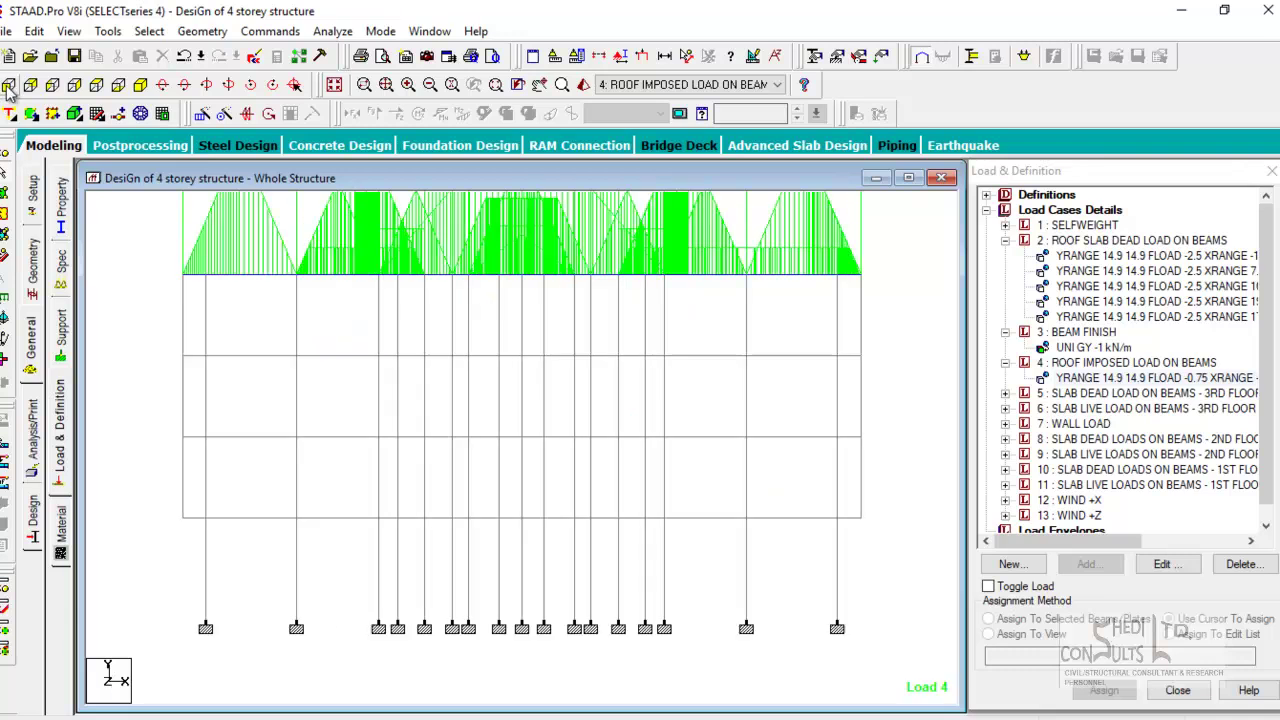
pyautogui.click(140, 86)
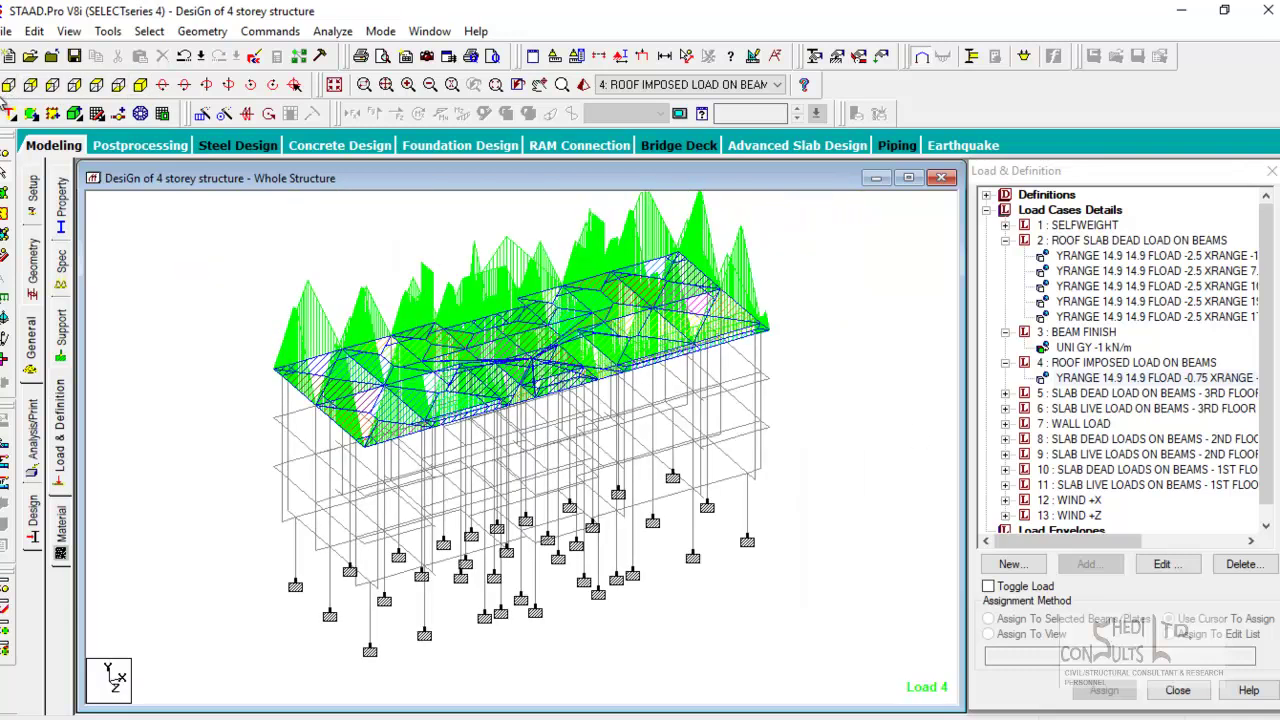
pyautogui.click(8, 86)
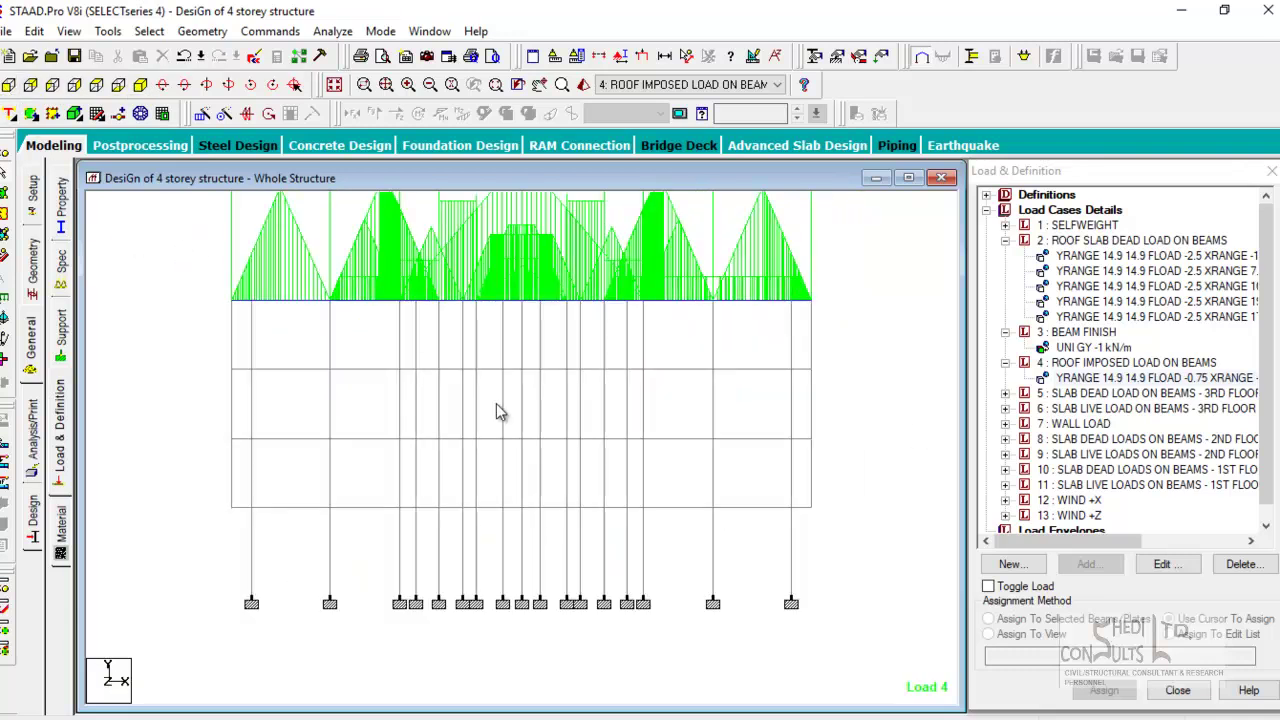
# - Select all the third-floor beams just below roof level and display only them in a tilted isometric view
pyautogui.click(231, 362)
pyautogui.moveTo(202, 350); pyautogui.dragTo(843, 371)
pyautogui.click(68, 31)
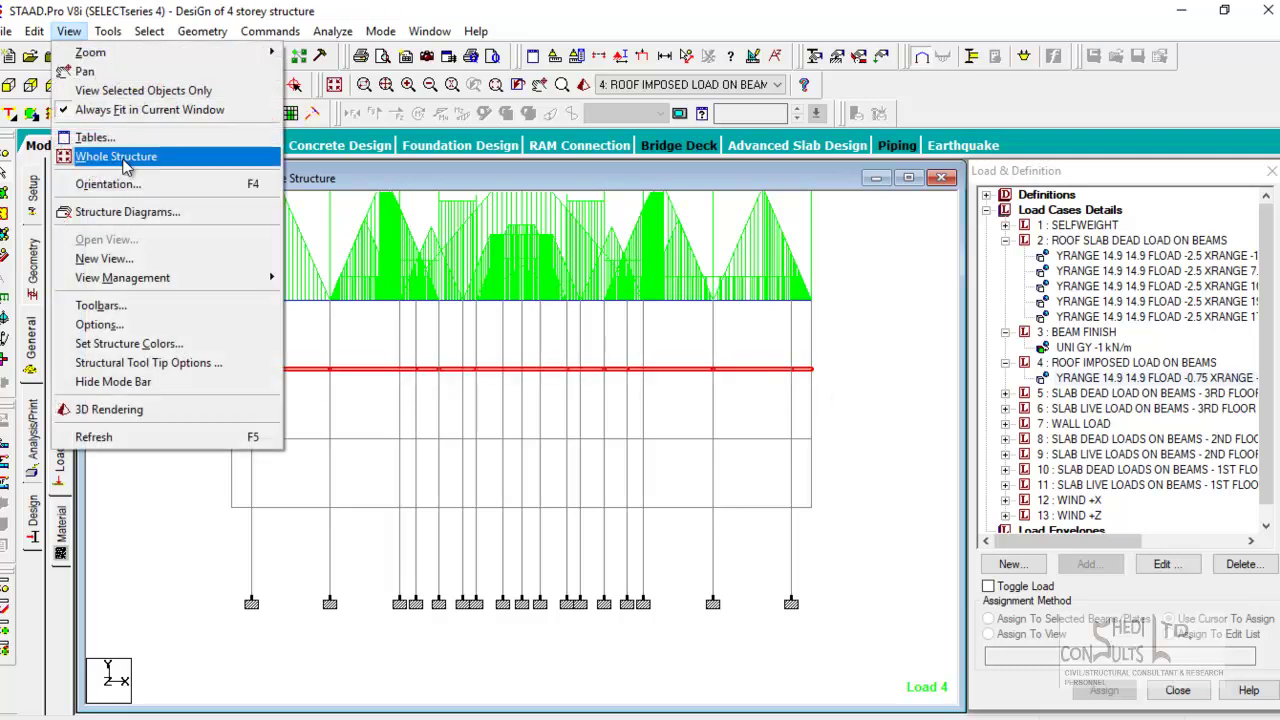
pyautogui.click(100, 88)
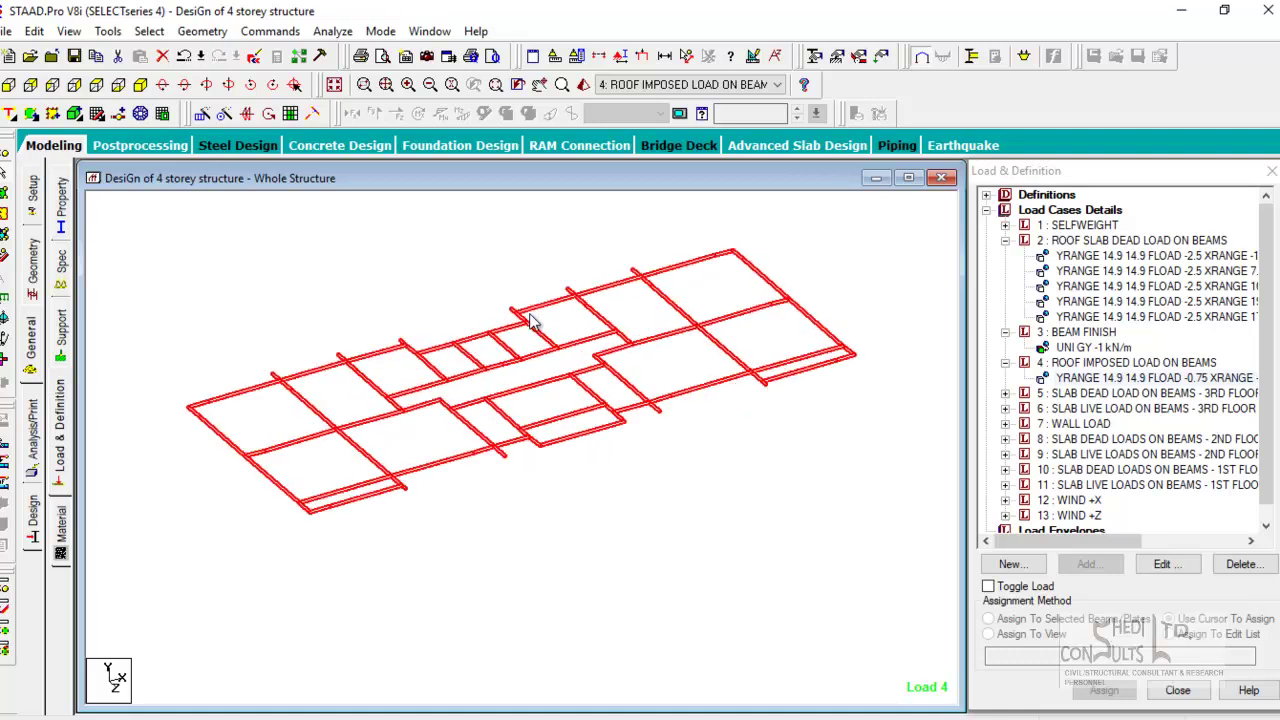
pyautogui.click(162, 84)
pyautogui.click(162, 84)
pyautogui.click(162, 84)
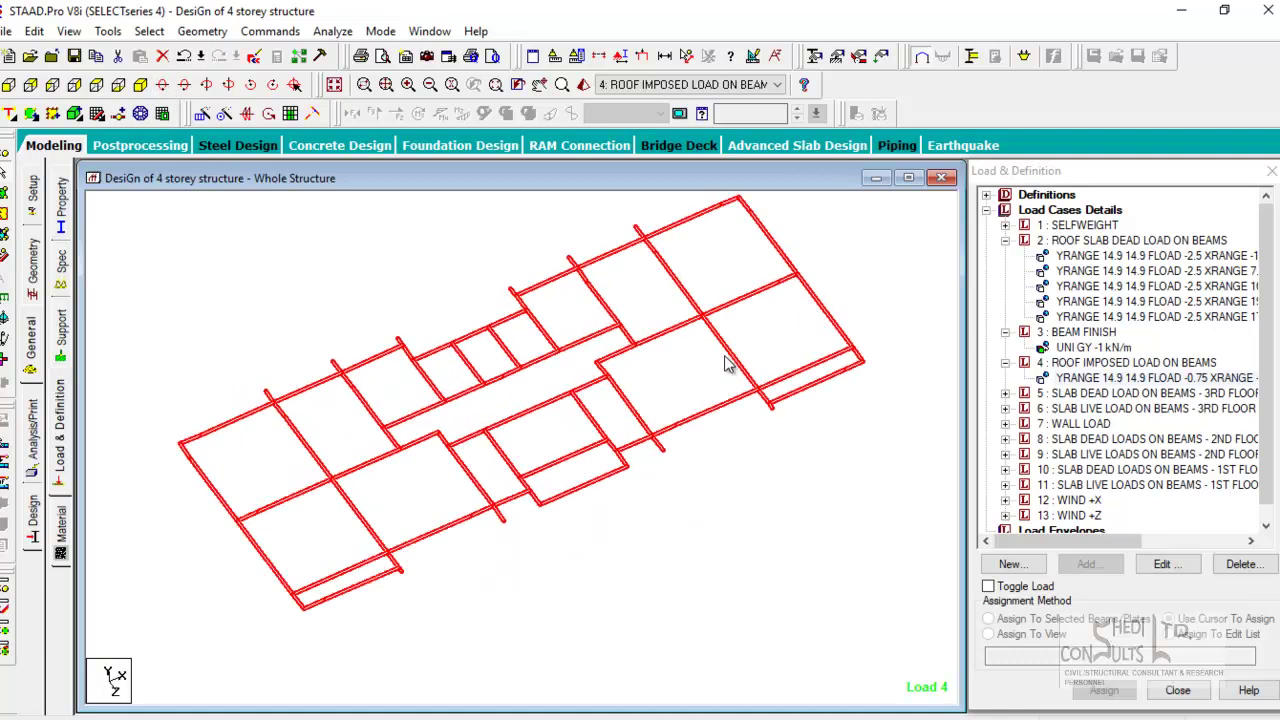
pyautogui.click(833, 531)
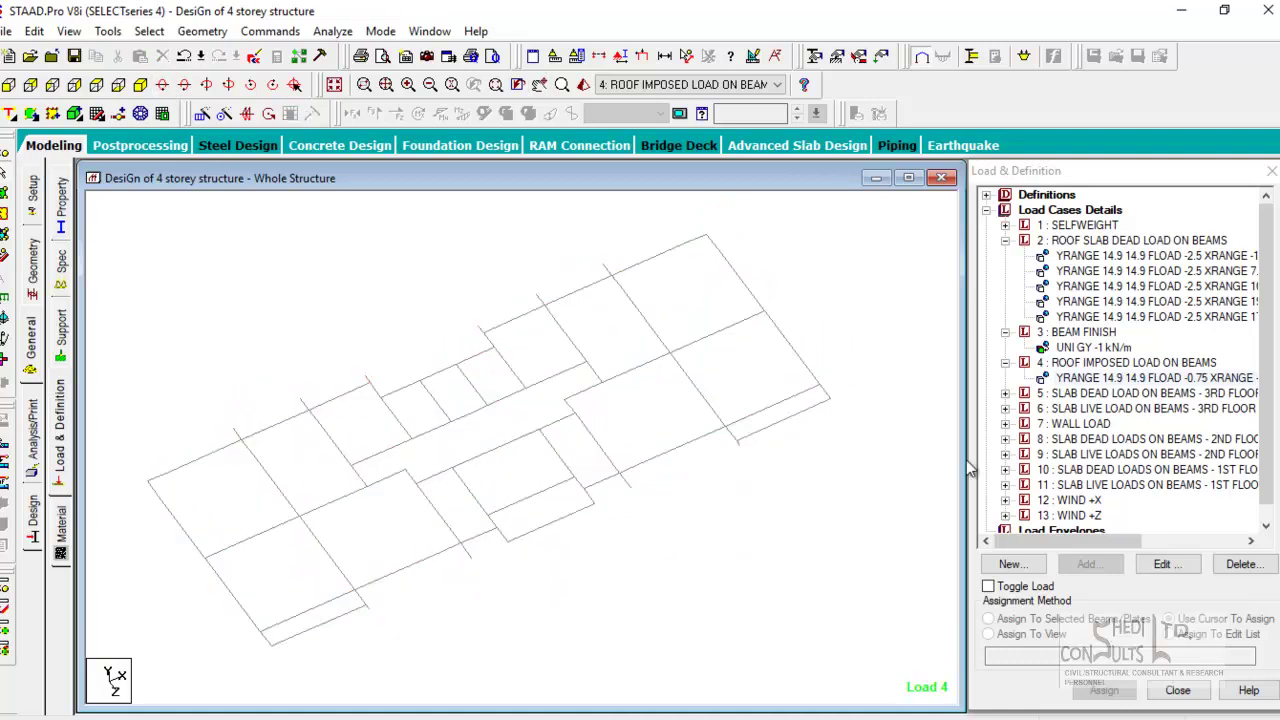
# - Examine the third-floor coverage of the -6 slab dead load, the -1.5 slab live load and the -10.931 kN/m wall load
pyautogui.click(1005, 394)
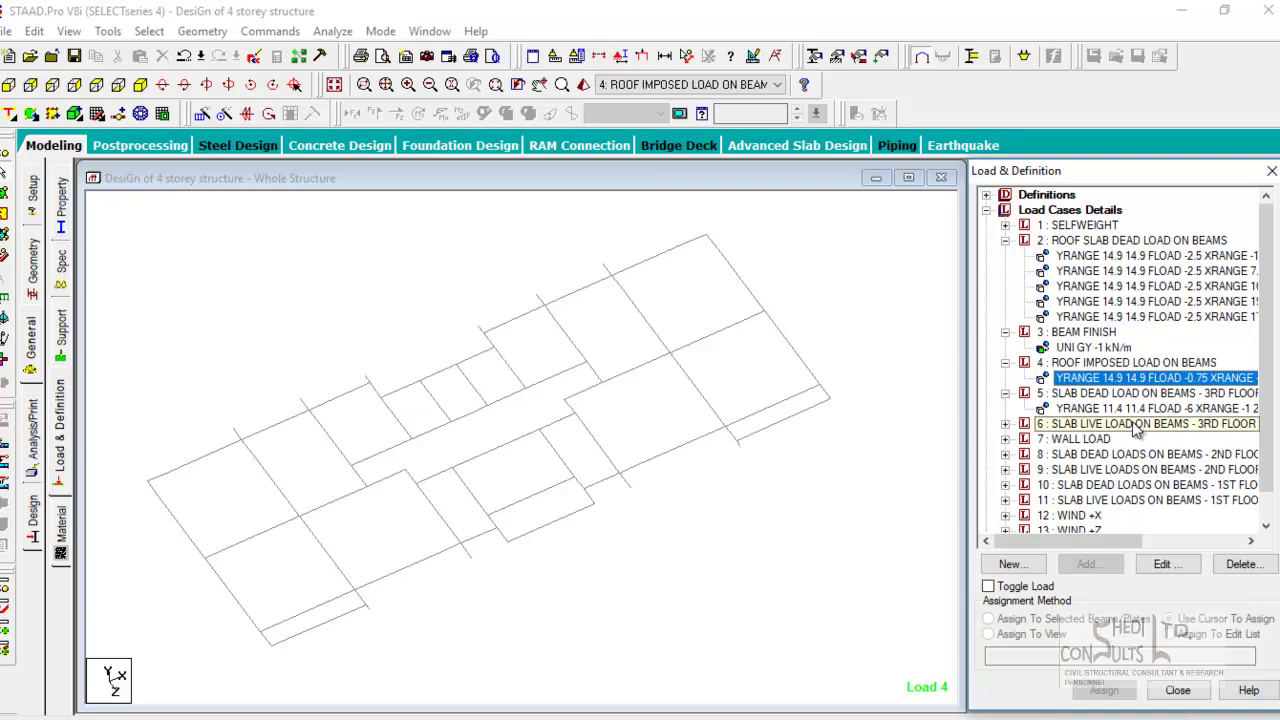
pyautogui.click(1094, 409)
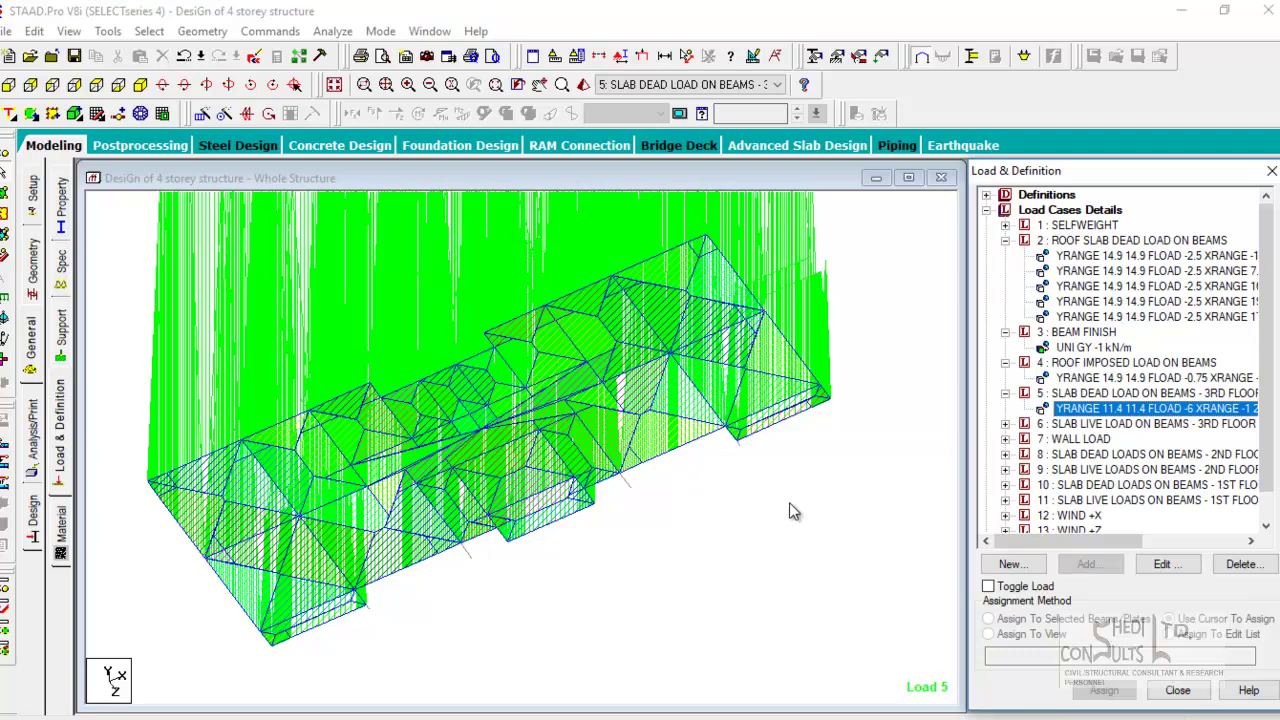
pyautogui.click(1005, 424)
pyautogui.click(1106, 440)
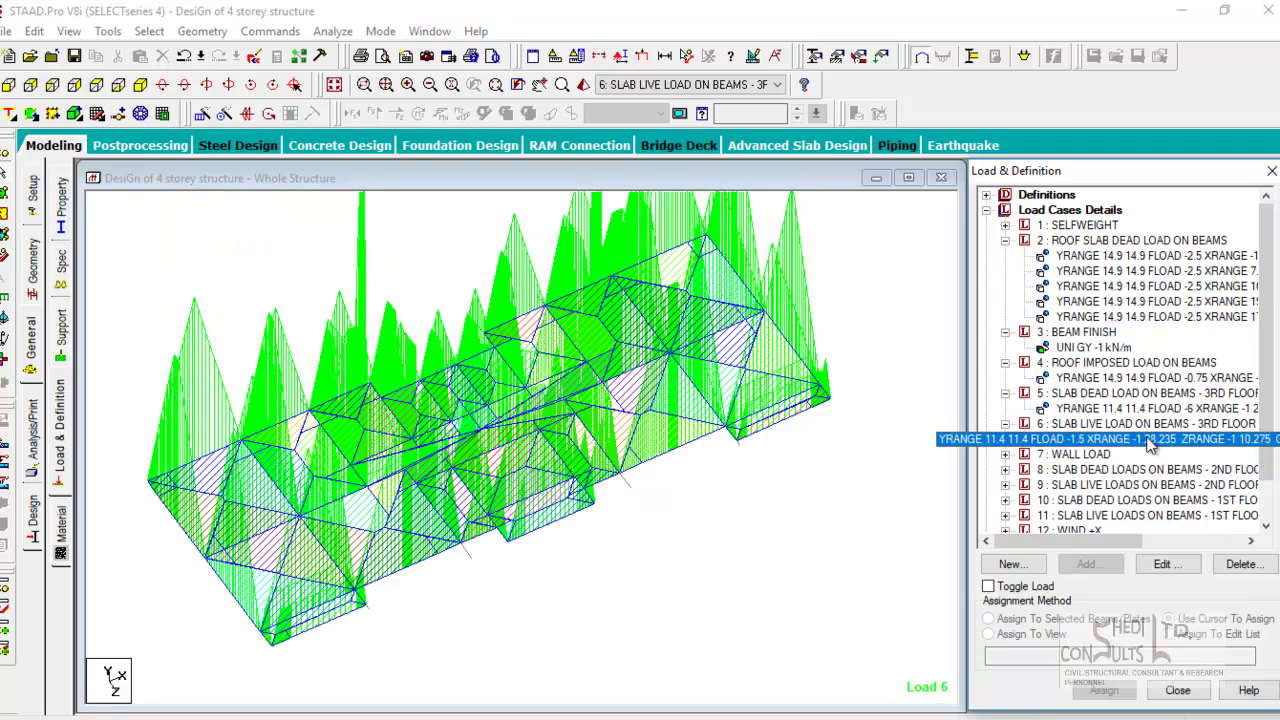
pyautogui.click(1005, 454)
pyautogui.click(1100, 469)
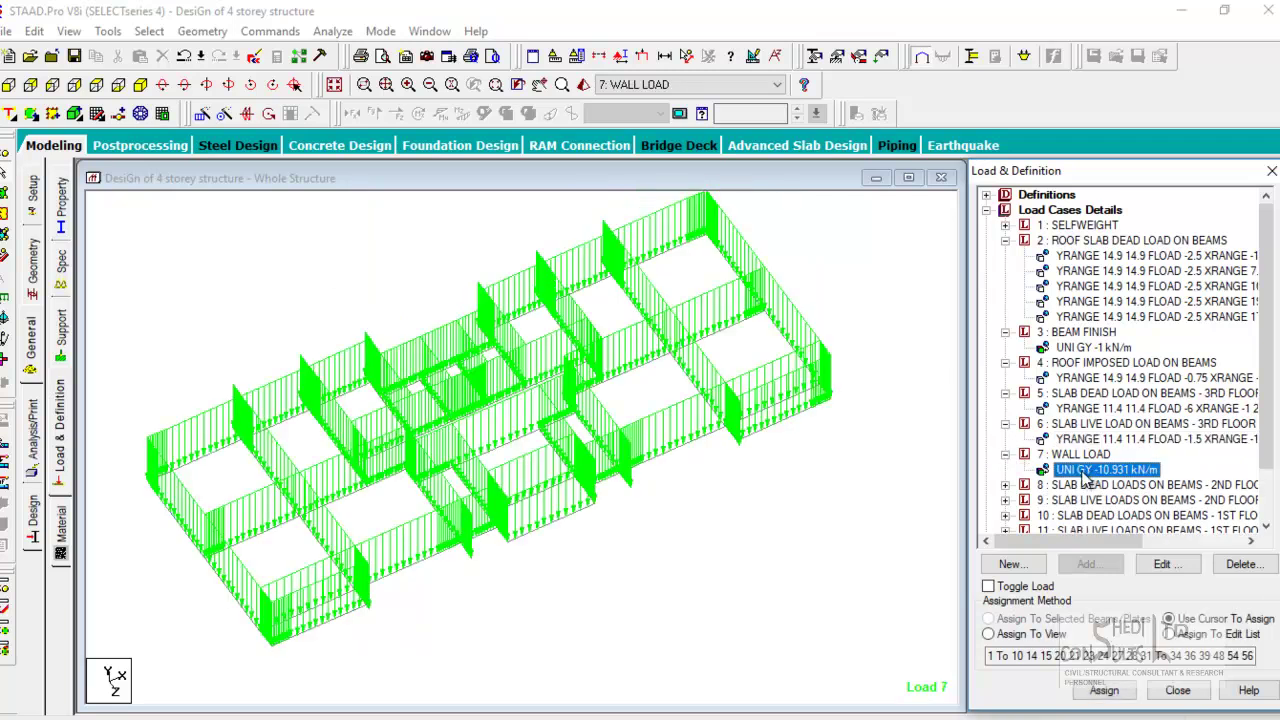
# - Collapse the expanded load cases 2 to 7 so only the load case titles are listed
pyautogui.click(1005, 424)
pyautogui.click(1005, 393)
pyautogui.click(1005, 363)
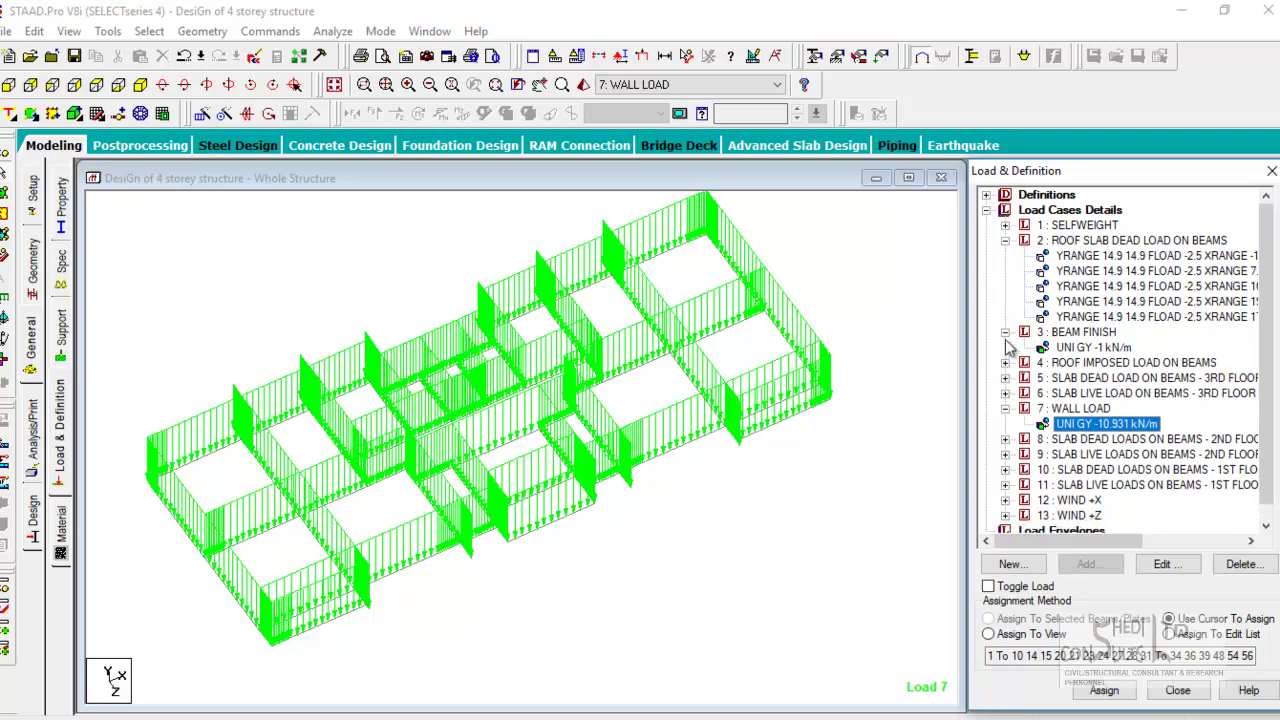
pyautogui.click(1005, 332)
pyautogui.click(1005, 240)
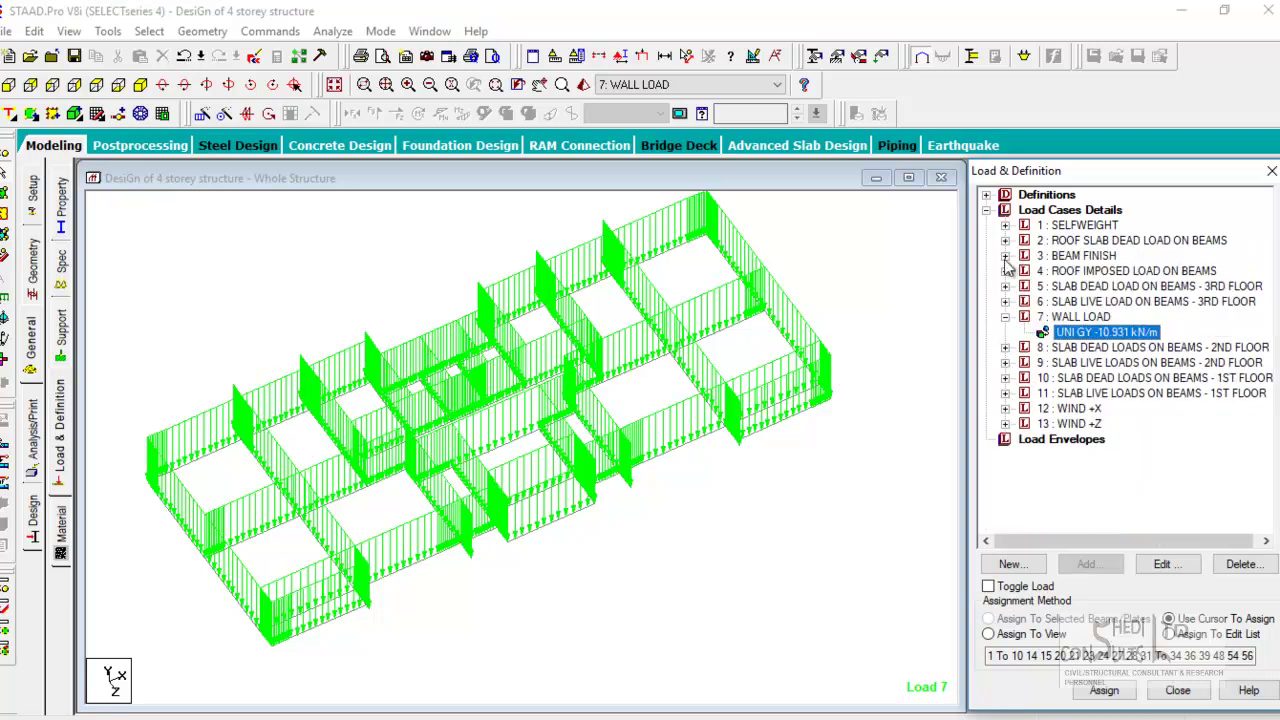
pyautogui.click(1005, 316)
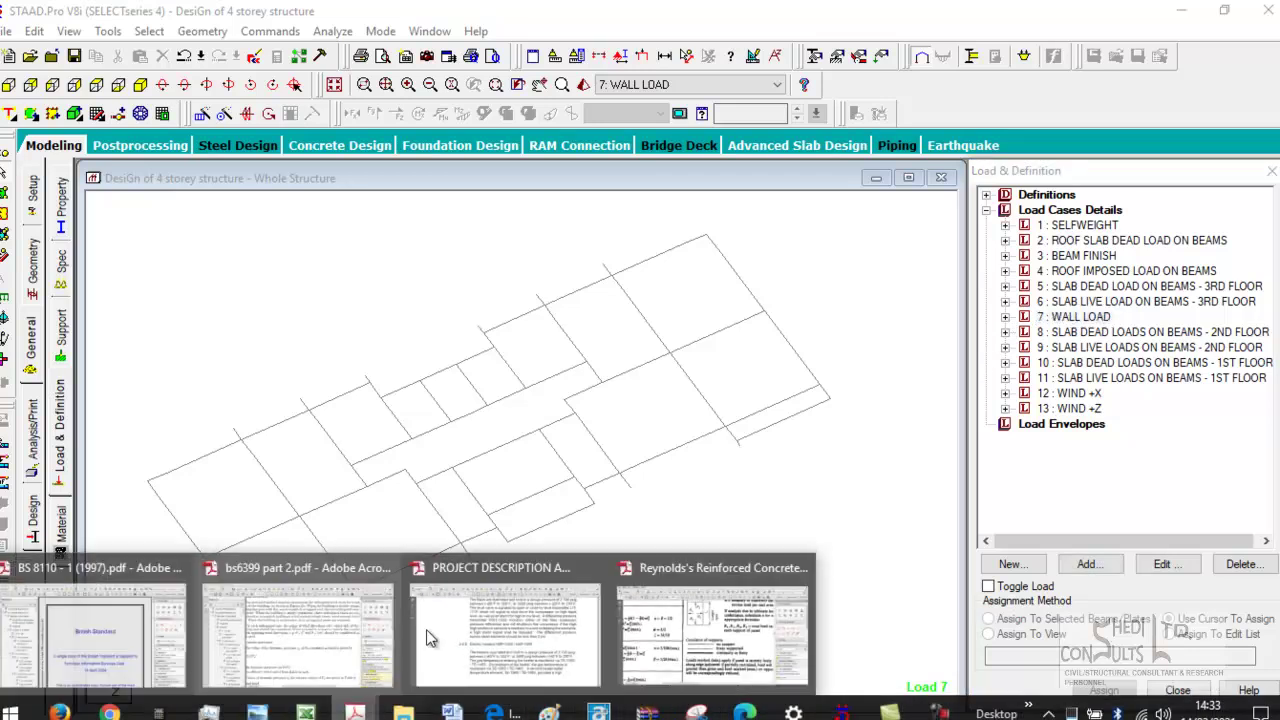
# - Switch to the PROJECT DESCRIPTION PDF in Adobe Acrobat and browse the stuffs folder for the British Standard files
pyautogui.click(510, 640)
pyautogui.click(133, 67)
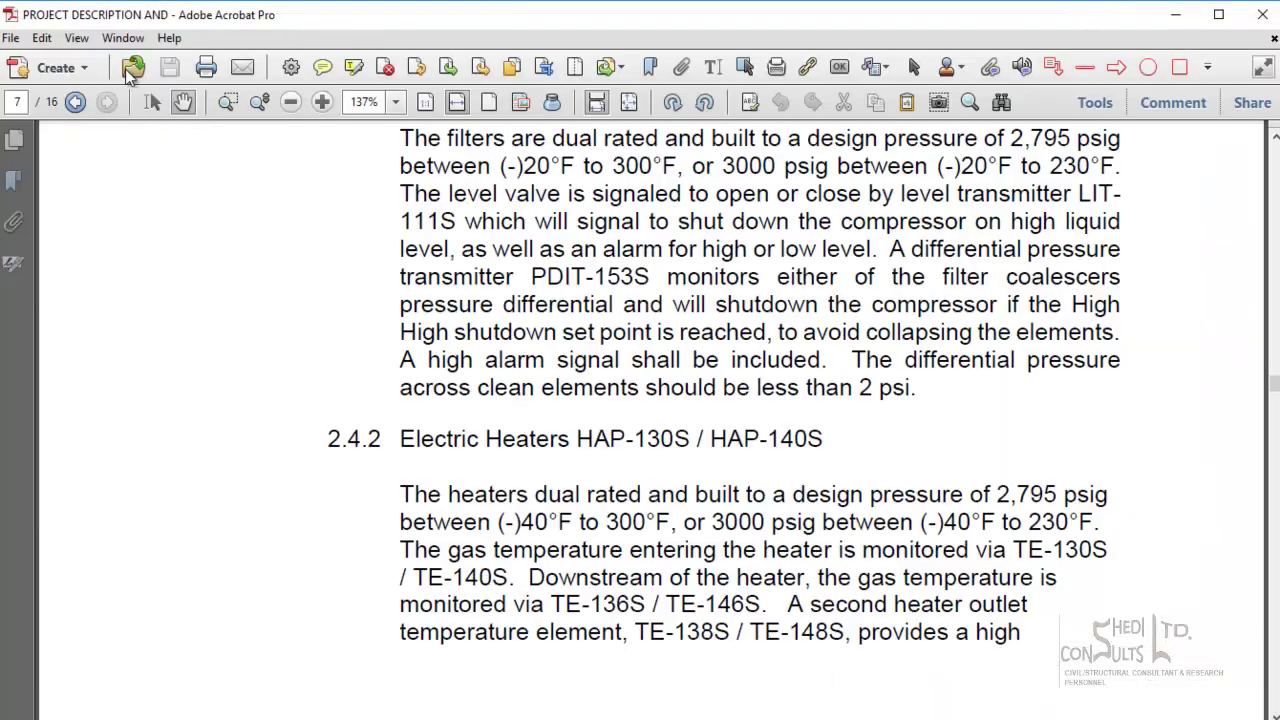
pyautogui.click(560, 345)
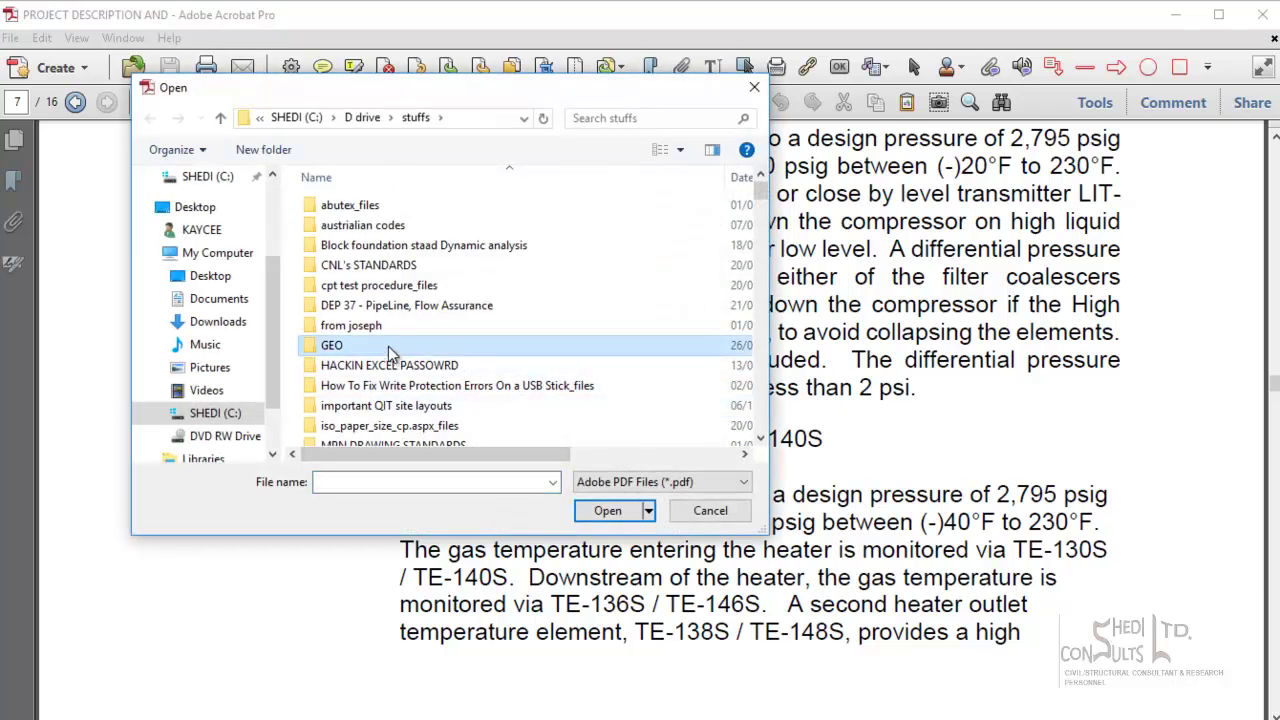
pyautogui.press('b')
pyautogui.press('Down')
pyautogui.press('Down')
pyautogui.press('Down')
pyautogui.press('Down')
pyautogui.scroll(-3, 492, 365)
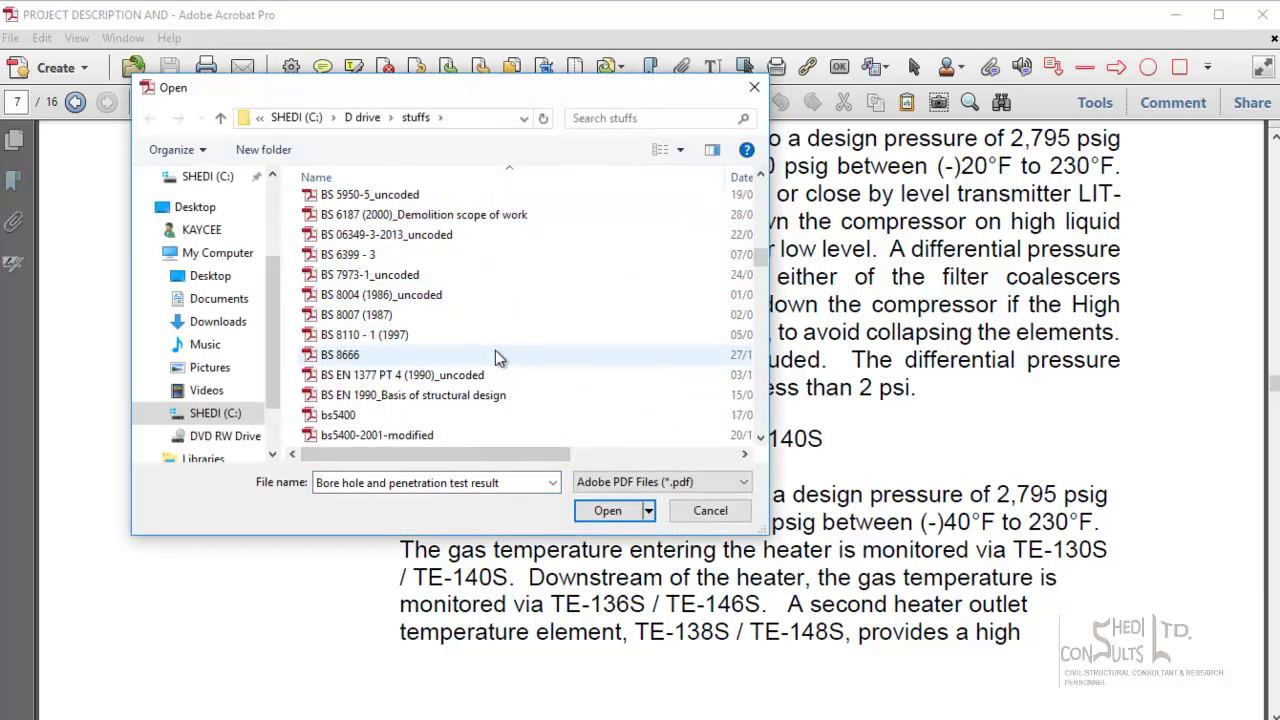
pyautogui.scroll(-8, 500, 320)
pyautogui.scroll(-9, 510, 332)
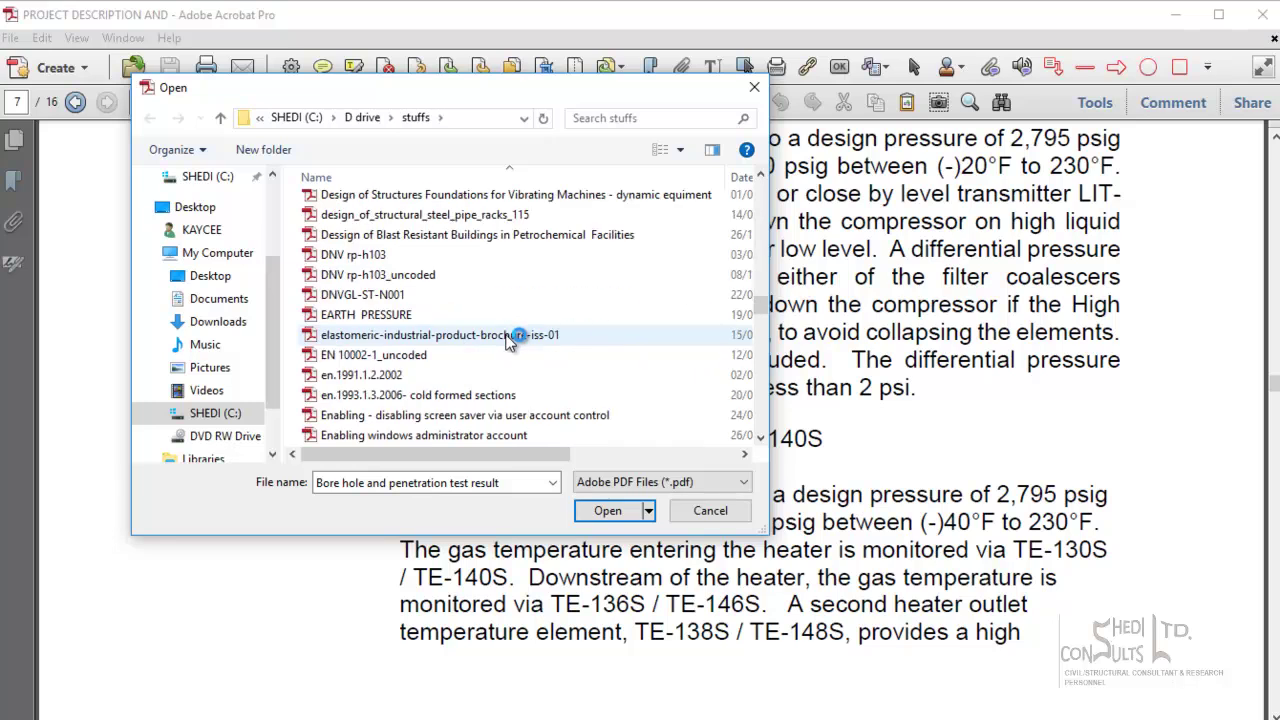
# - Open the BS 8110 - 1 (1997) PDF from the stuffs folder
pyautogui.press('b')
pyautogui.press('s')
pyautogui.press('Down')
pyautogui.click(359, 402)
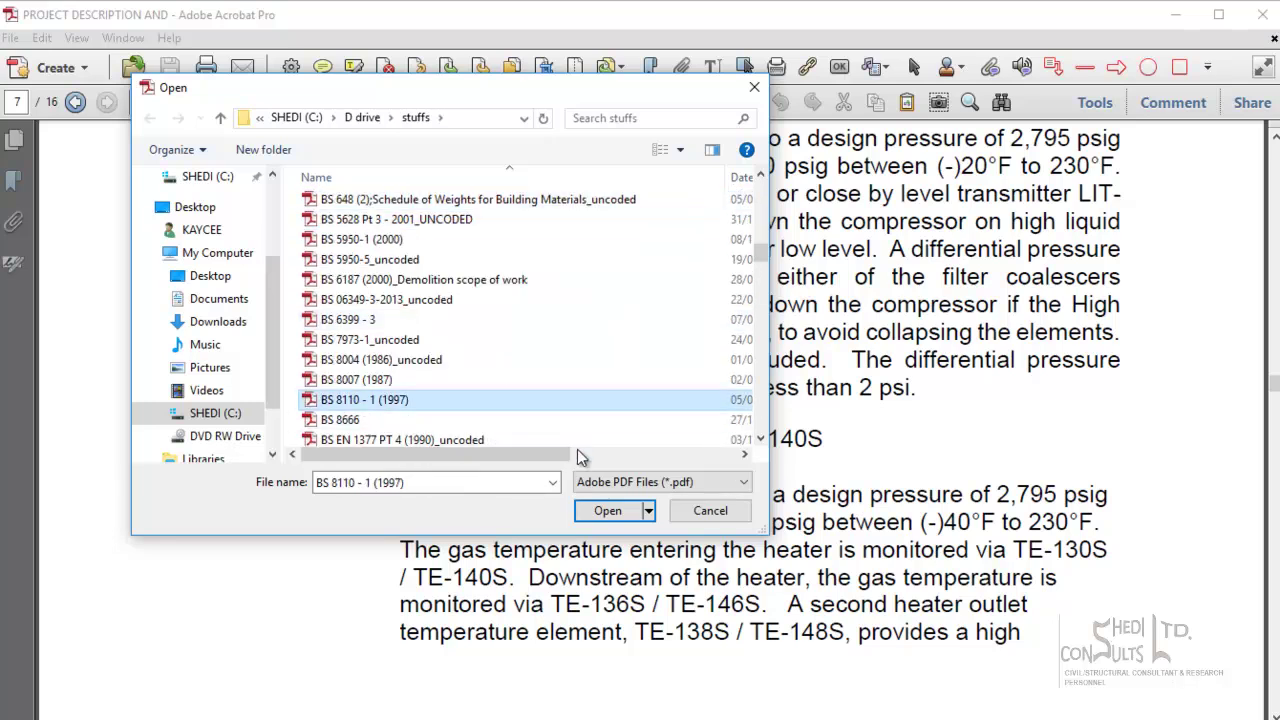
pyautogui.click(627, 506)
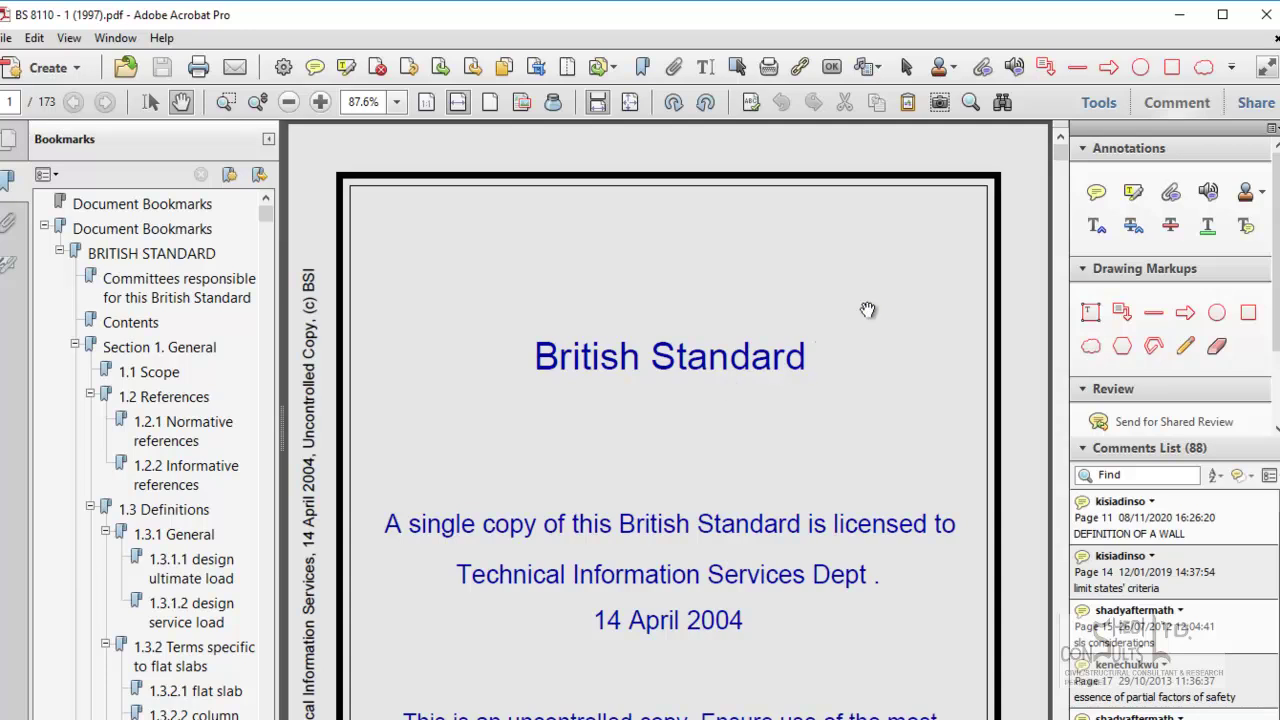
# - Look over the opening pages of BS 8110-1 and search its comments list for "lo"
pyautogui.scroll(-5, 888, 338)
pyautogui.scroll(-5, 890, 340)
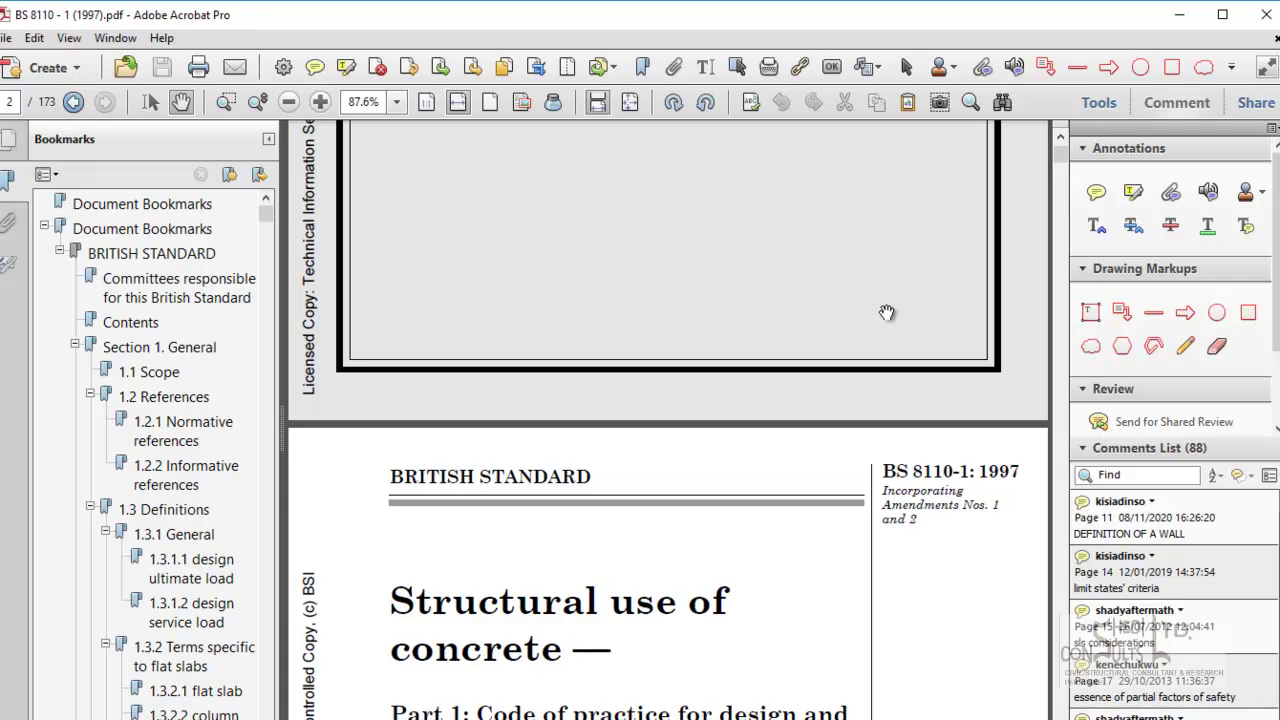
pyautogui.scroll(-5, 887, 315)
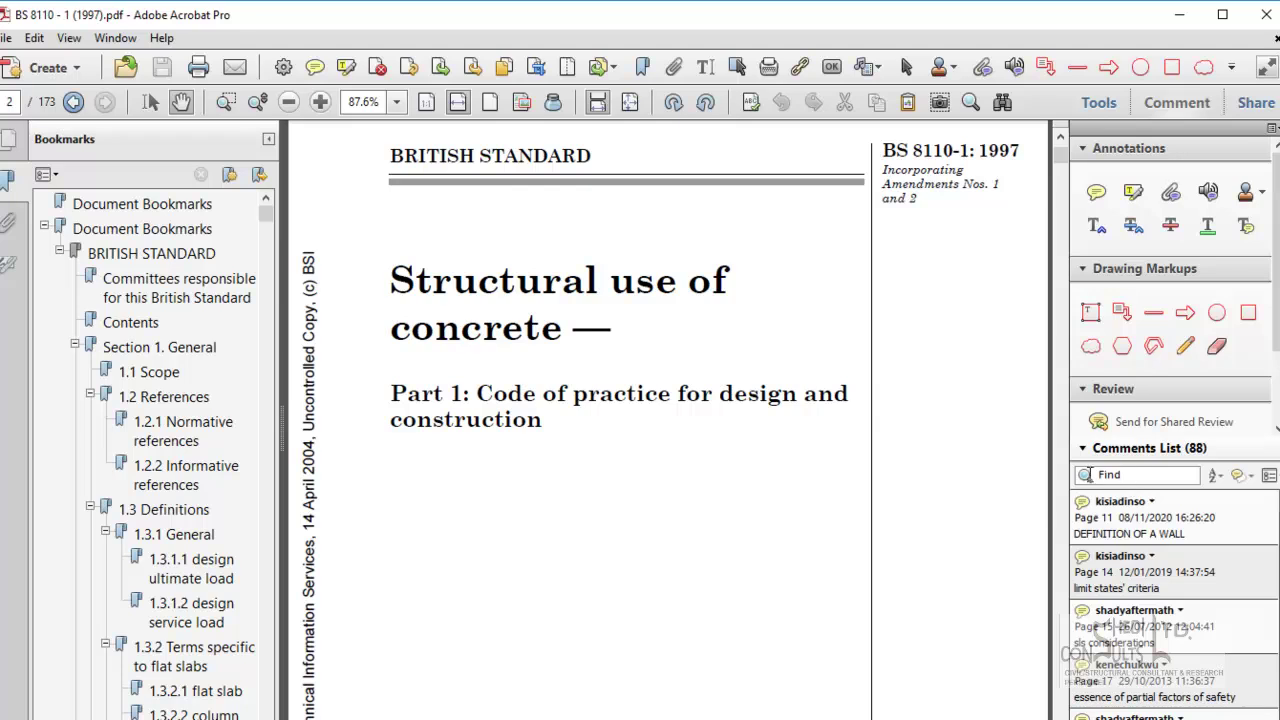
pyautogui.click(1107, 474)
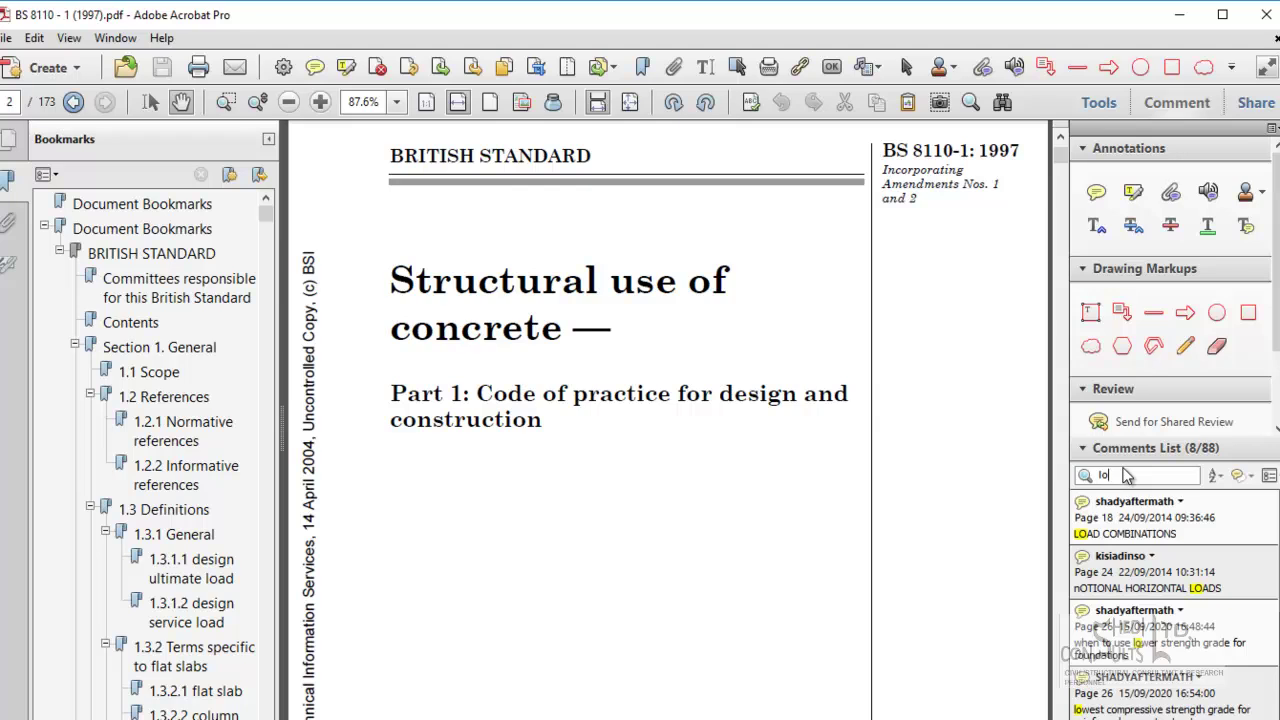
# - Look through the title page, committee page and contents list of BS 8110-1:1997
pyautogui.scroll(-2, 863, 509)
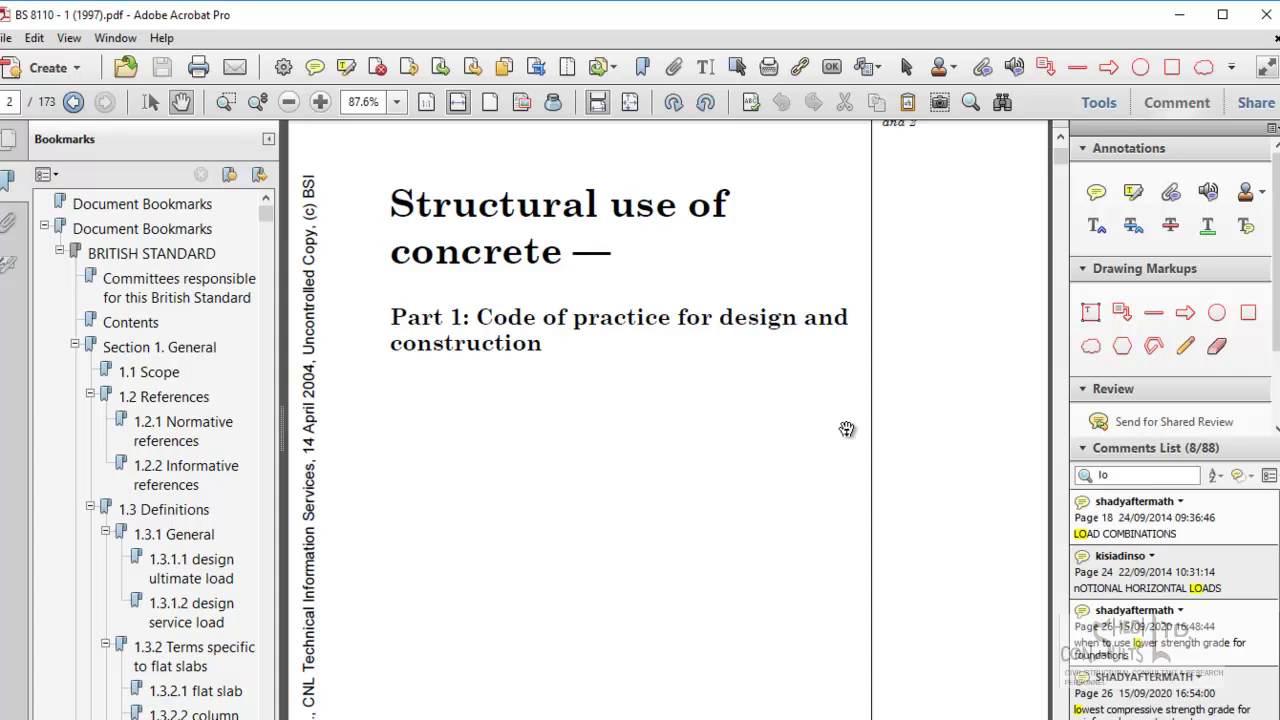
pyautogui.scroll(-3, 871, 569)
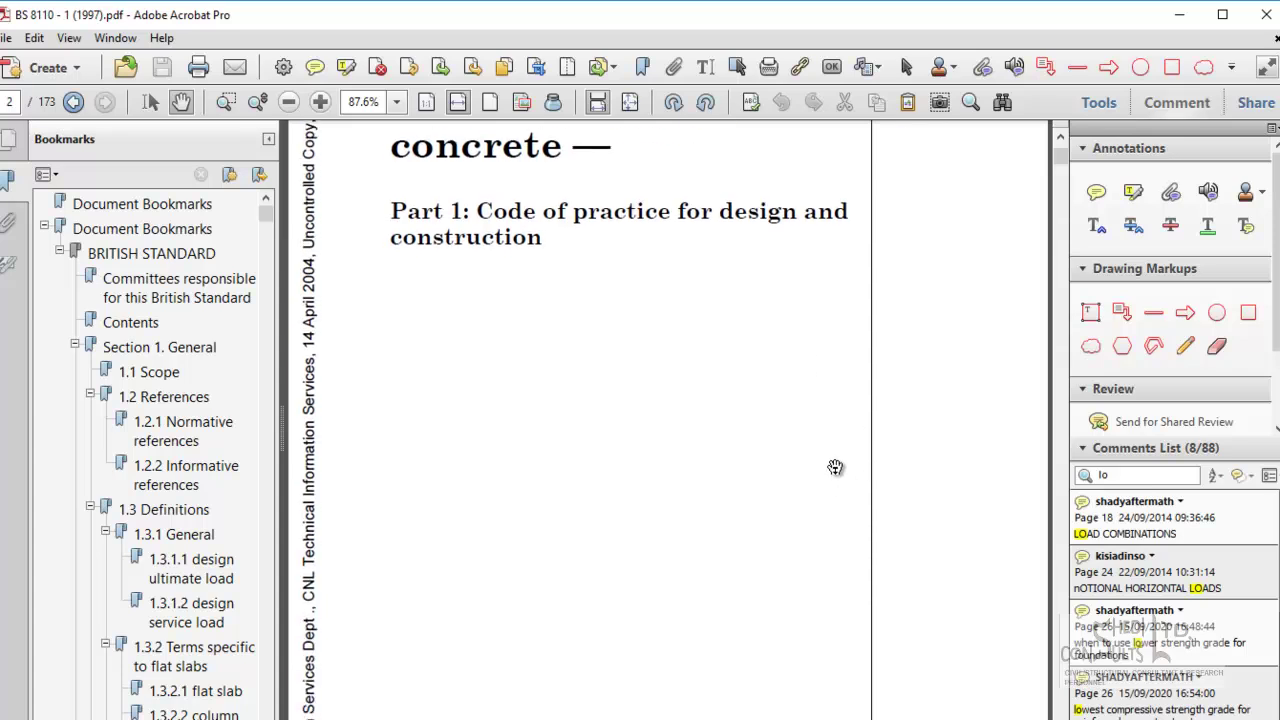
pyautogui.scroll(-15, 858, 544)
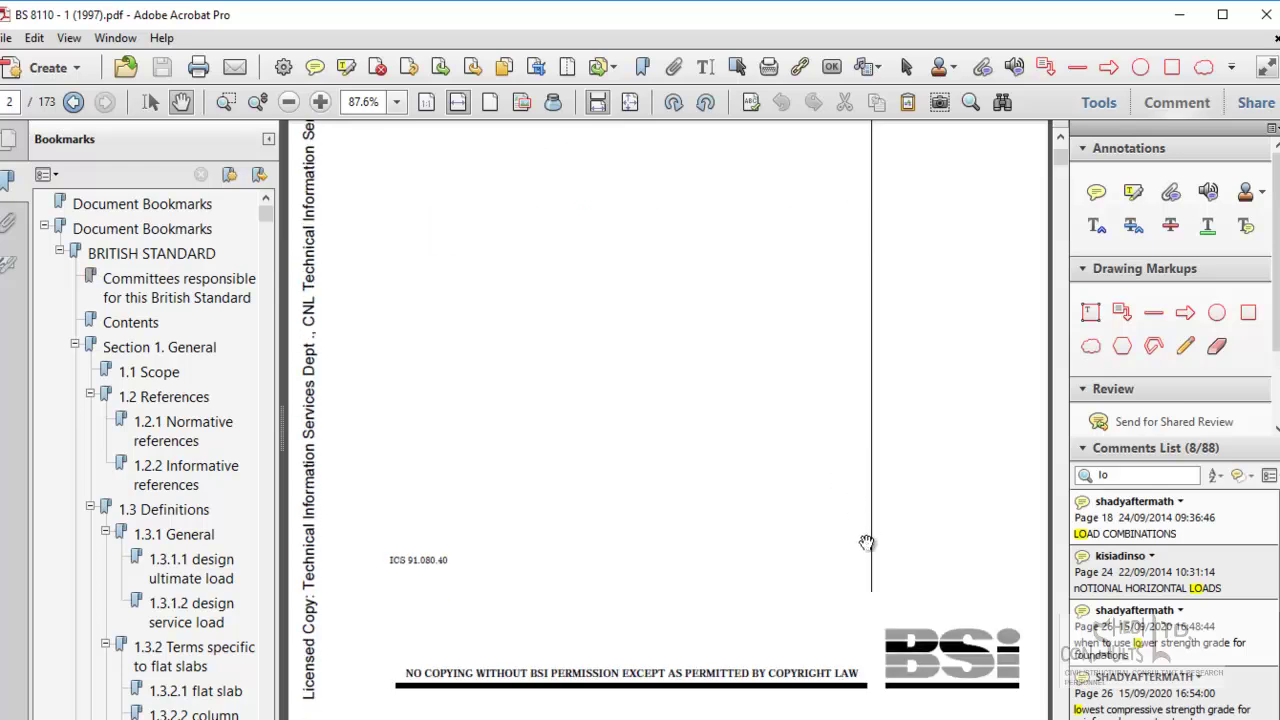
pyautogui.scroll(4, 875, 527)
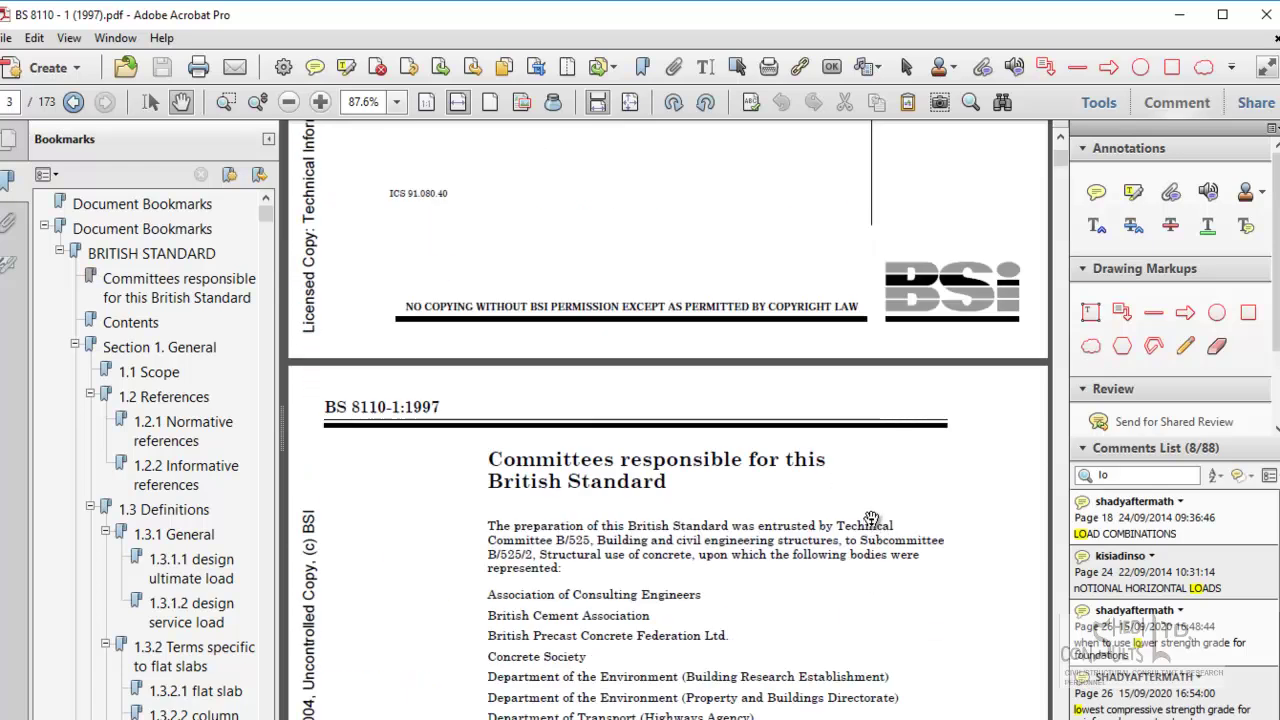
pyautogui.scroll(-3, 873, 517)
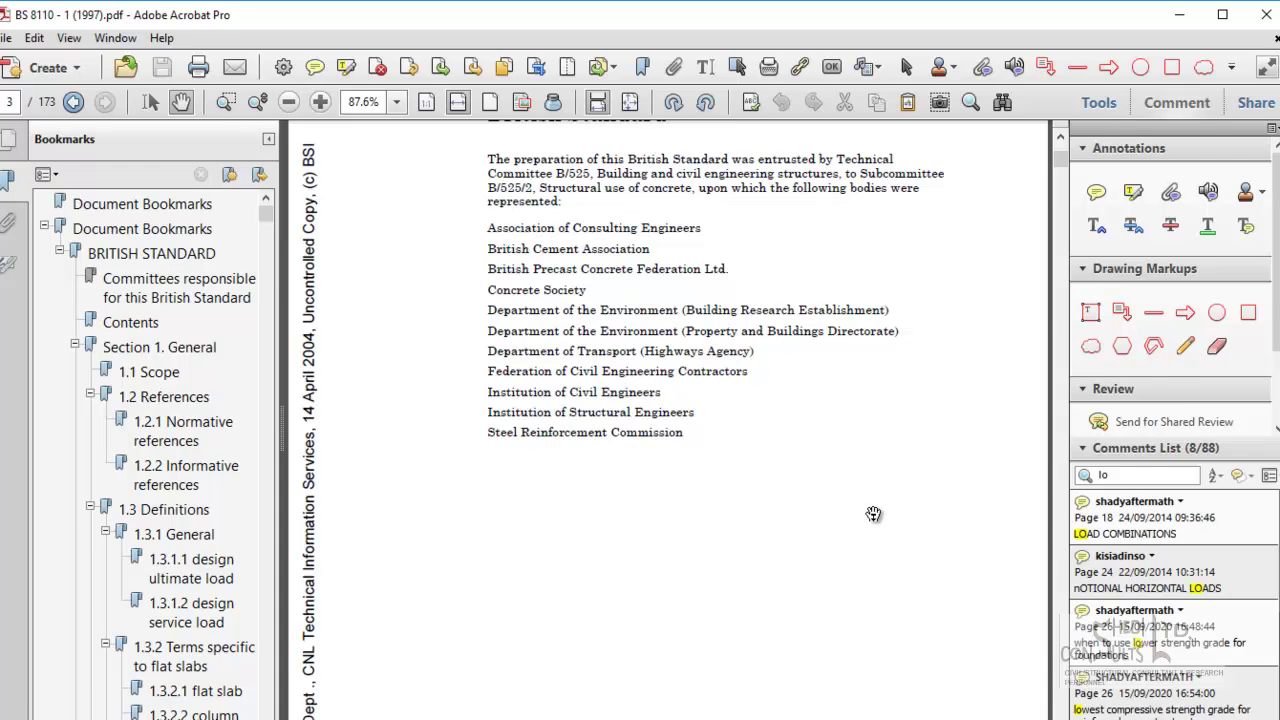
pyautogui.scroll(-6, 874, 498)
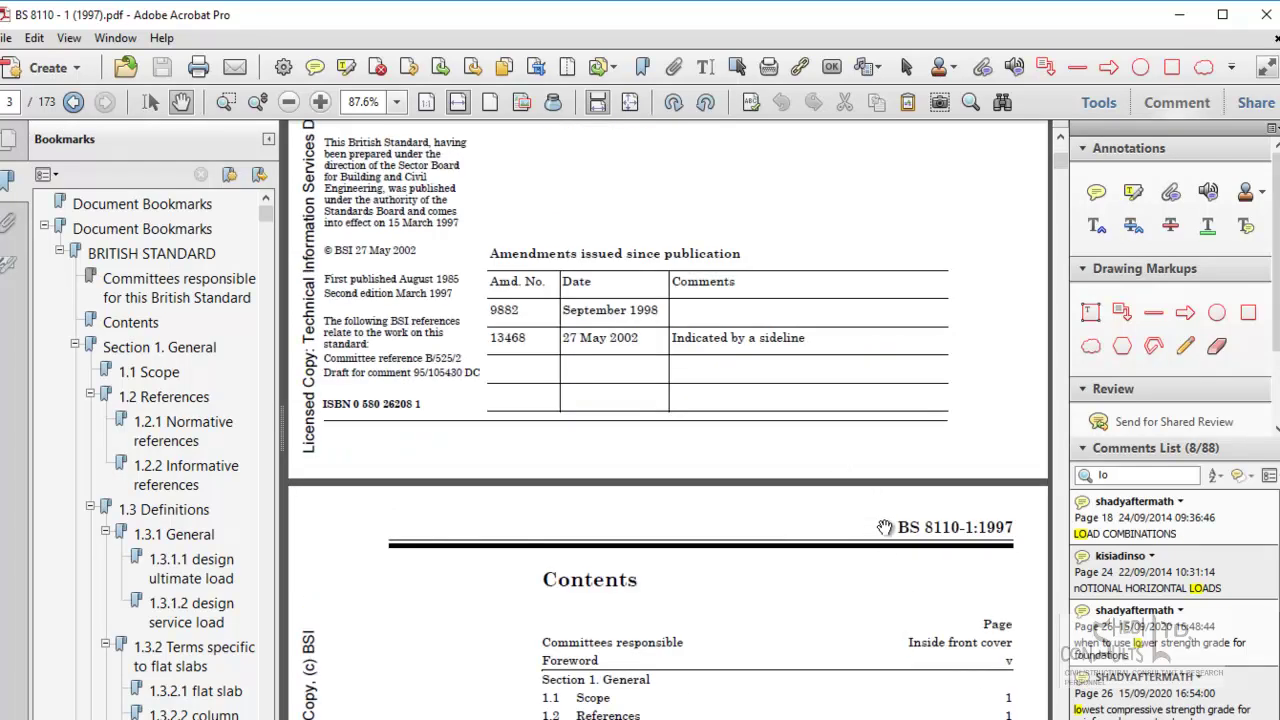
pyautogui.scroll(-2, 885, 525)
pyautogui.scroll(-5, 885, 525)
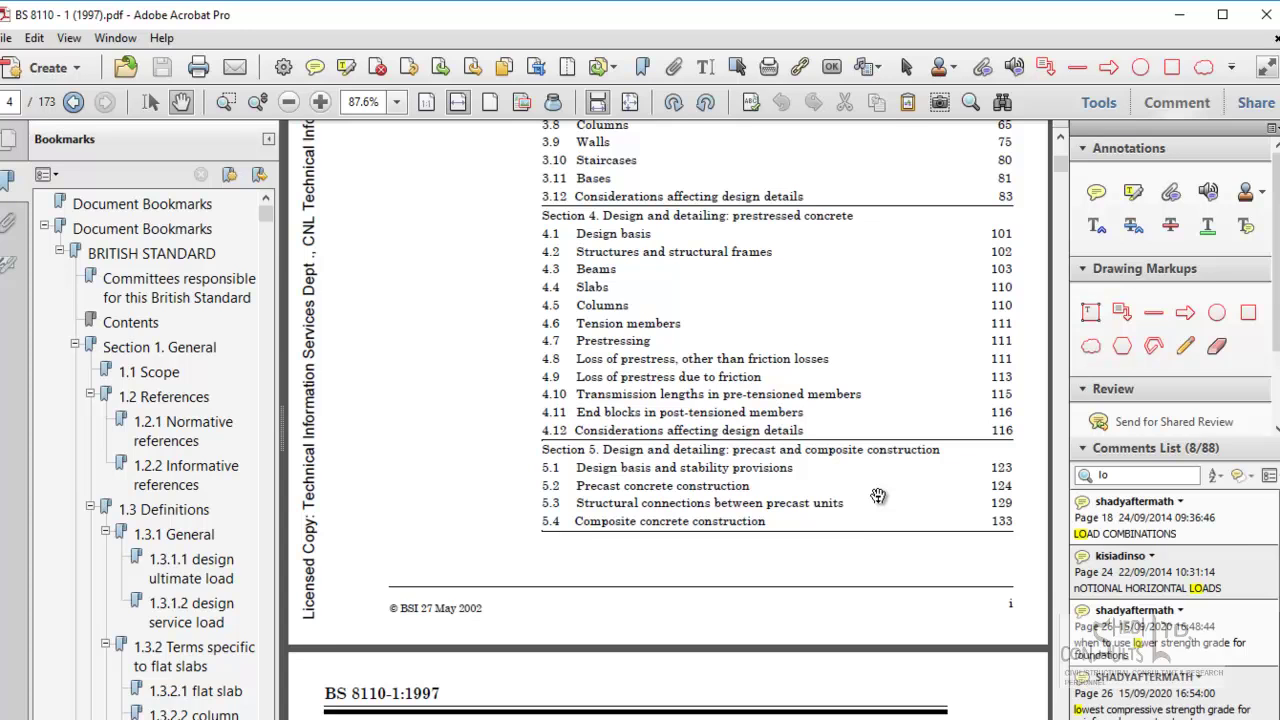
pyautogui.scroll(-2, 878, 497)
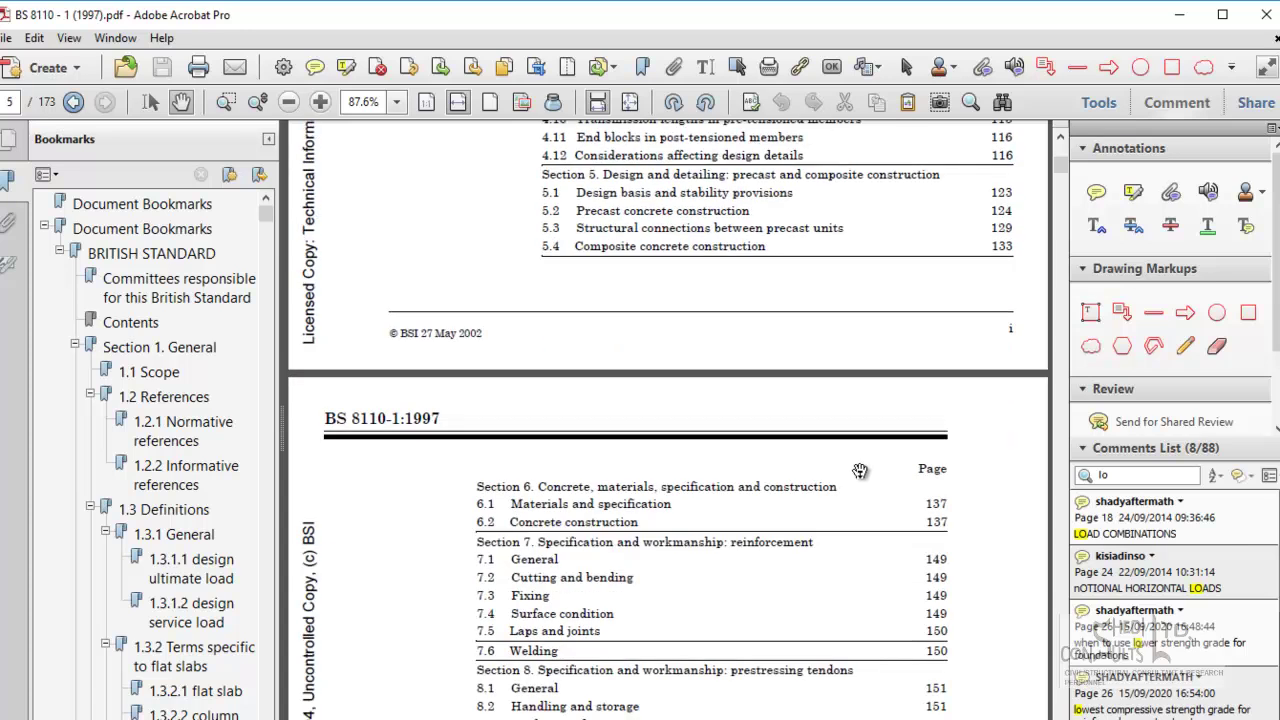
pyautogui.scroll(-1, 860, 470)
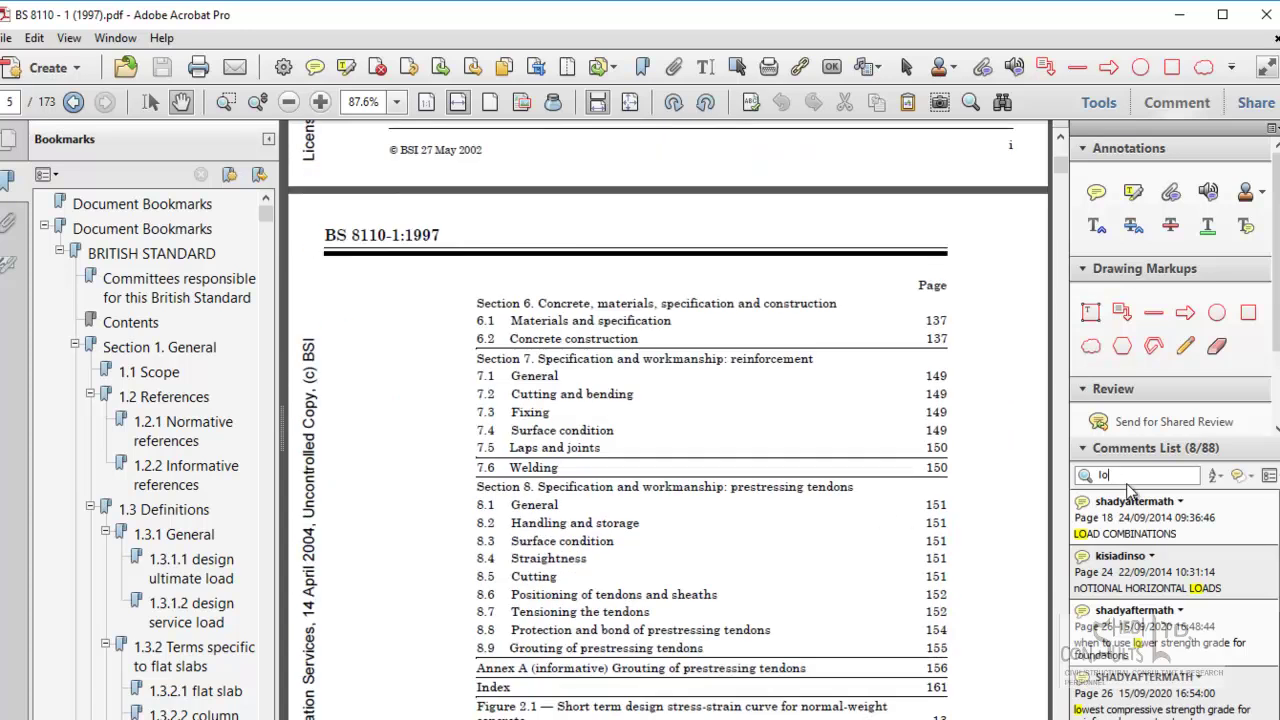
# - Go to the LOAD COMBINATIONS comment on page 18 and examine Table 2.1 for the ultimate limit state
pyautogui.click(1130, 515)
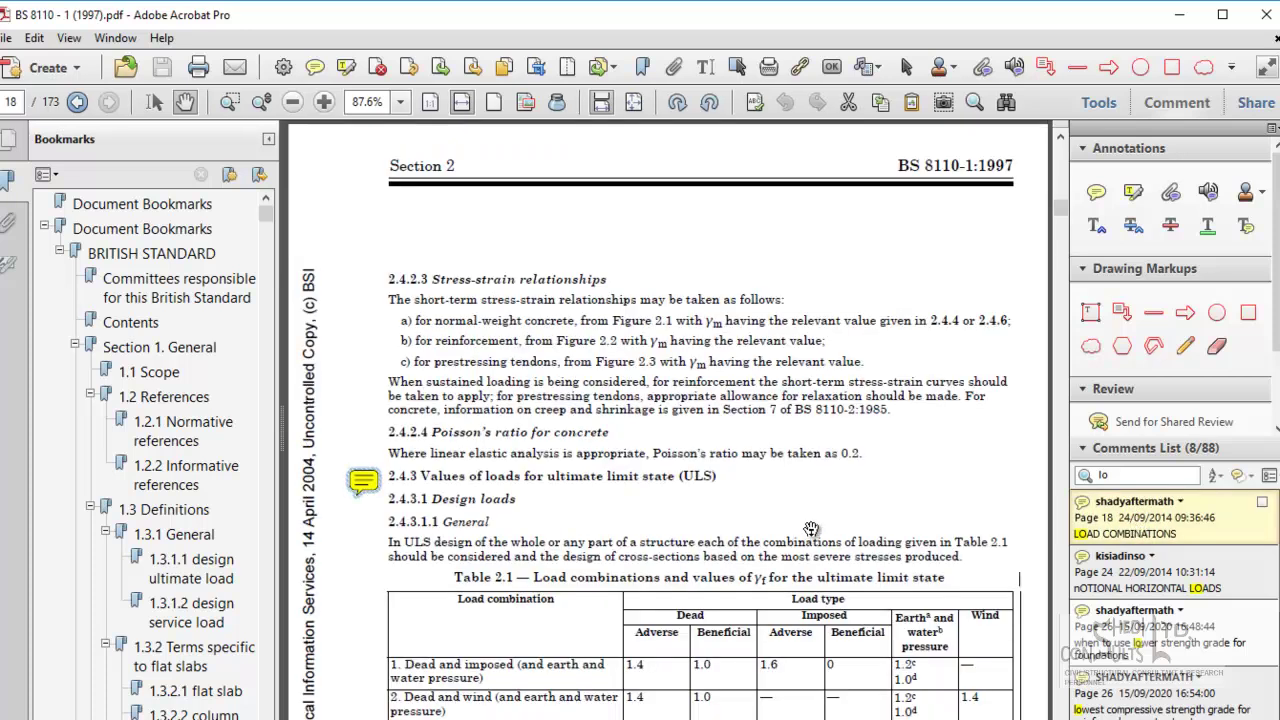
pyautogui.scroll(-2, 813, 530)
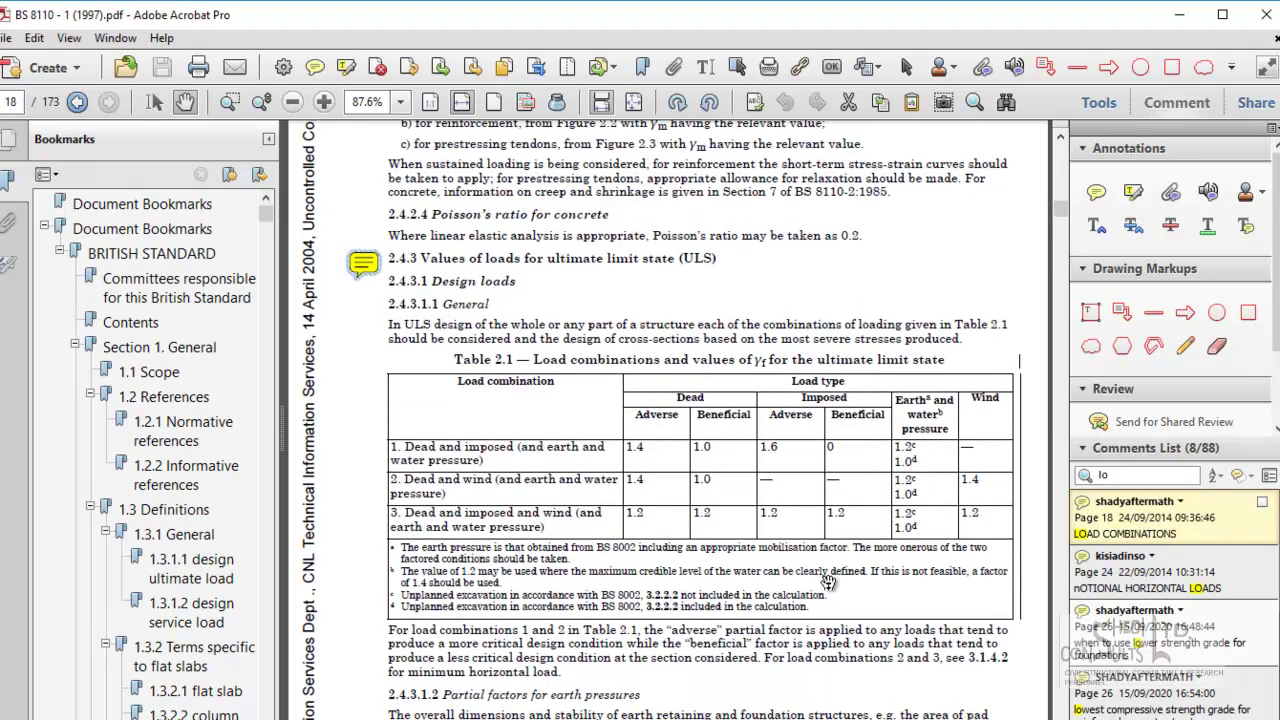
pyautogui.scroll(1, 835, 600)
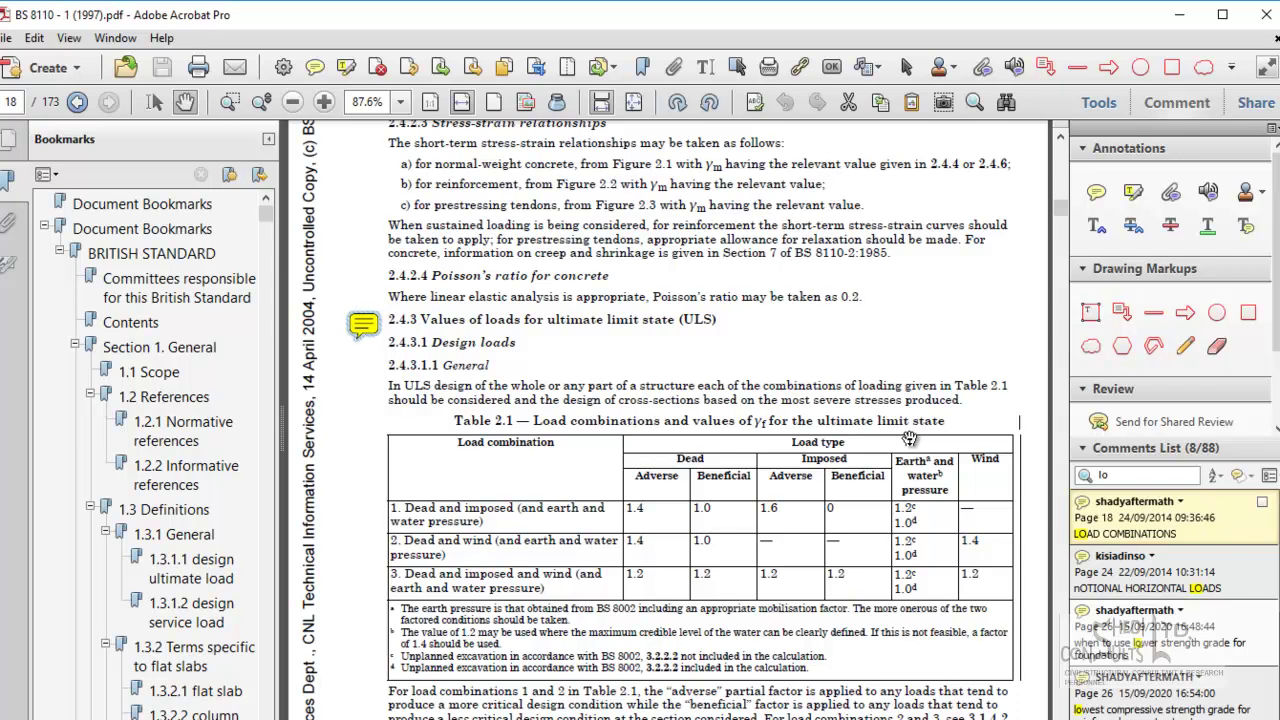
pyautogui.moveTo(798, 358); pyautogui.dragTo(775, 283)
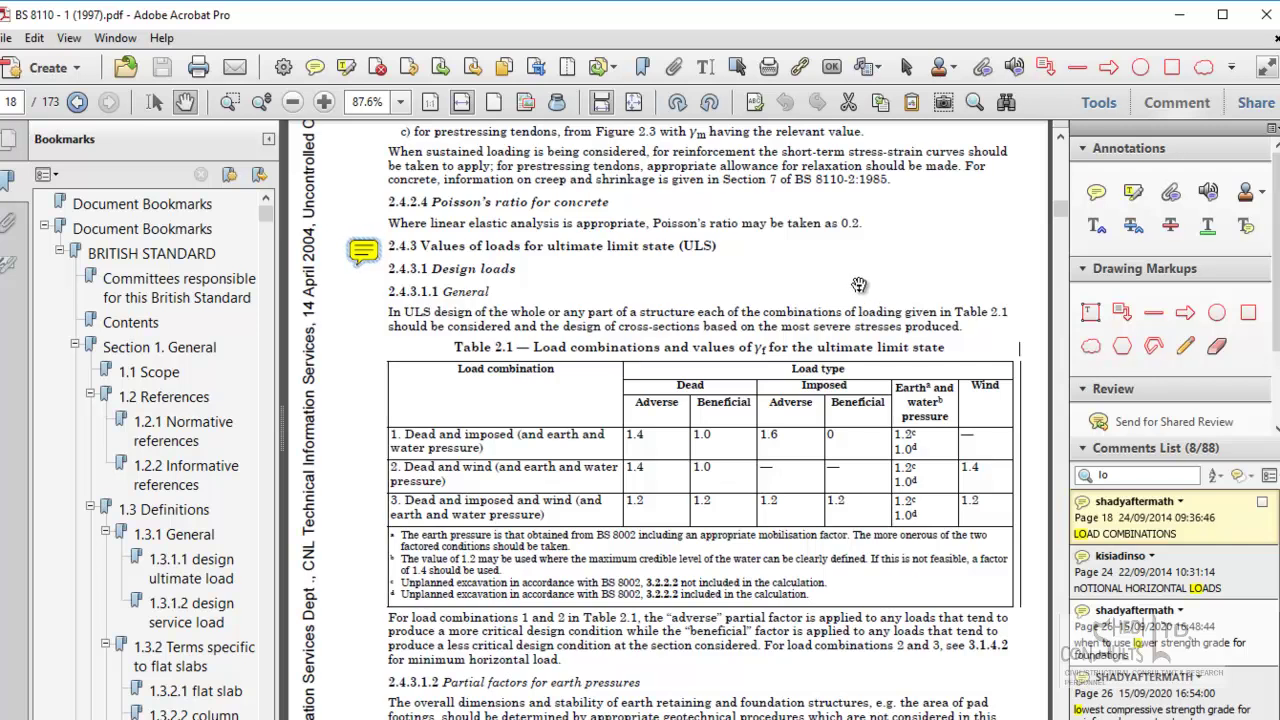
pyautogui.moveTo(832, 340); pyautogui.dragTo(814, 220)
pyautogui.moveTo(789, 513); pyautogui.dragTo(880, 640)
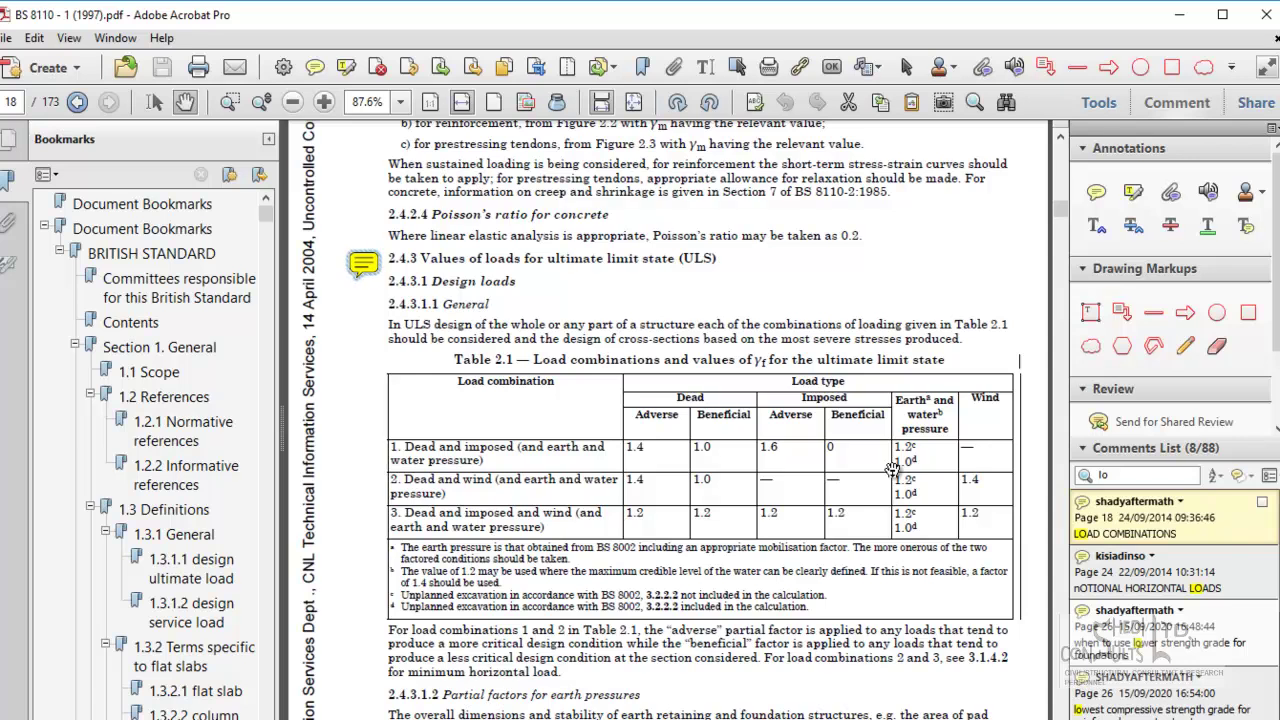
pyautogui.scroll(-2, 834, 508)
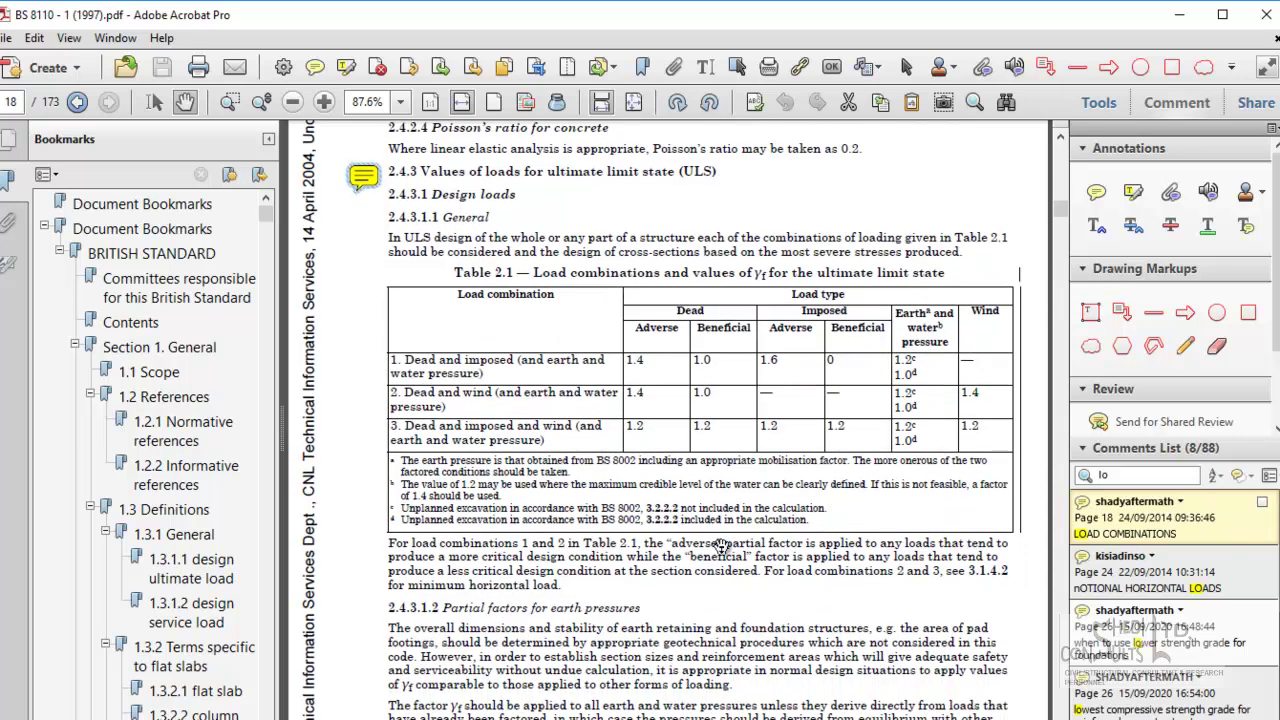
pyautogui.scroll(-1, 897, 643)
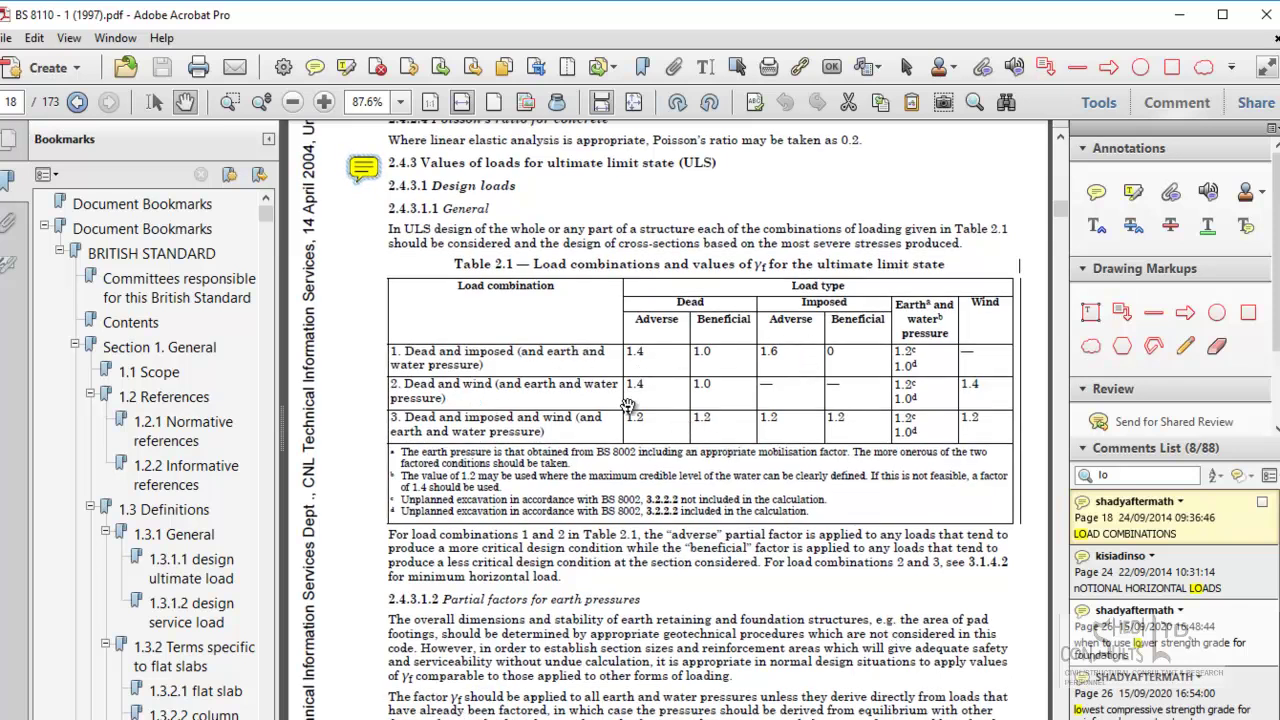
# - Enlarge the page to 104% and read the dead, imposed and wind load factors of the three combinations in Table 2.1
pyautogui.keyDown('ctrl'); pyautogui.scroll(1, 676, 502); pyautogui.keyUp('ctrl')
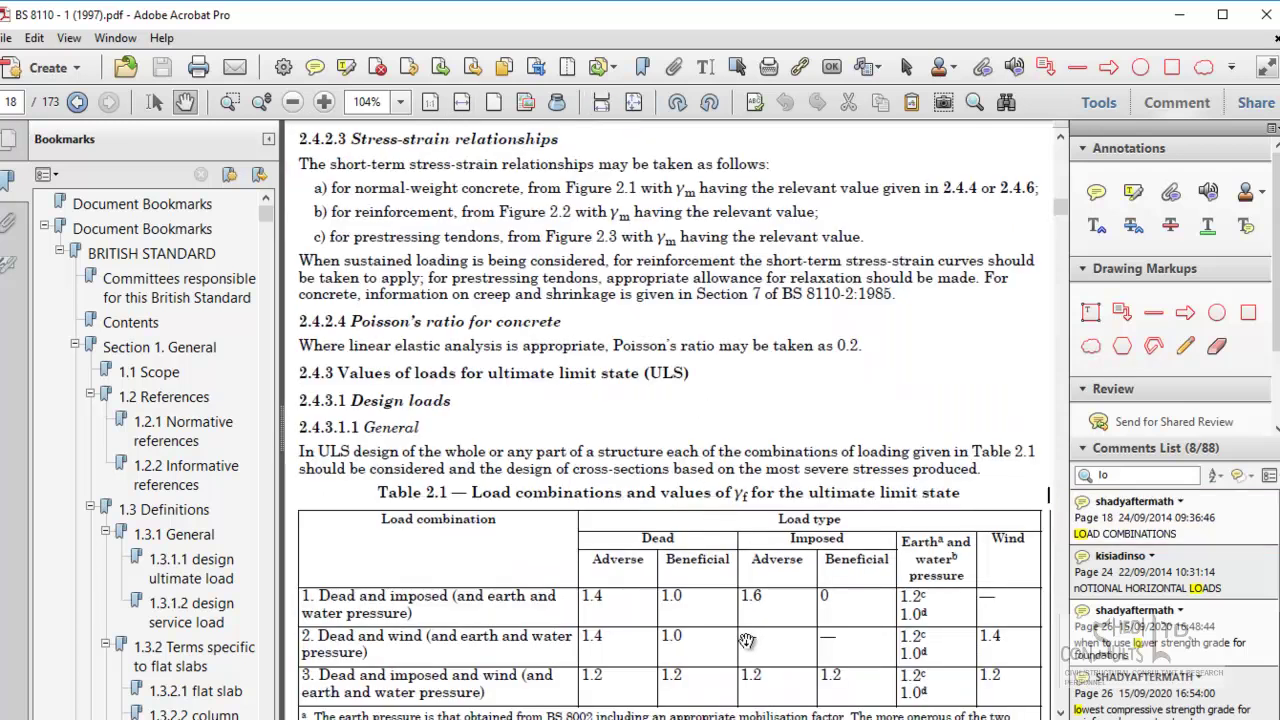
pyautogui.scroll(-4, 705, 412)
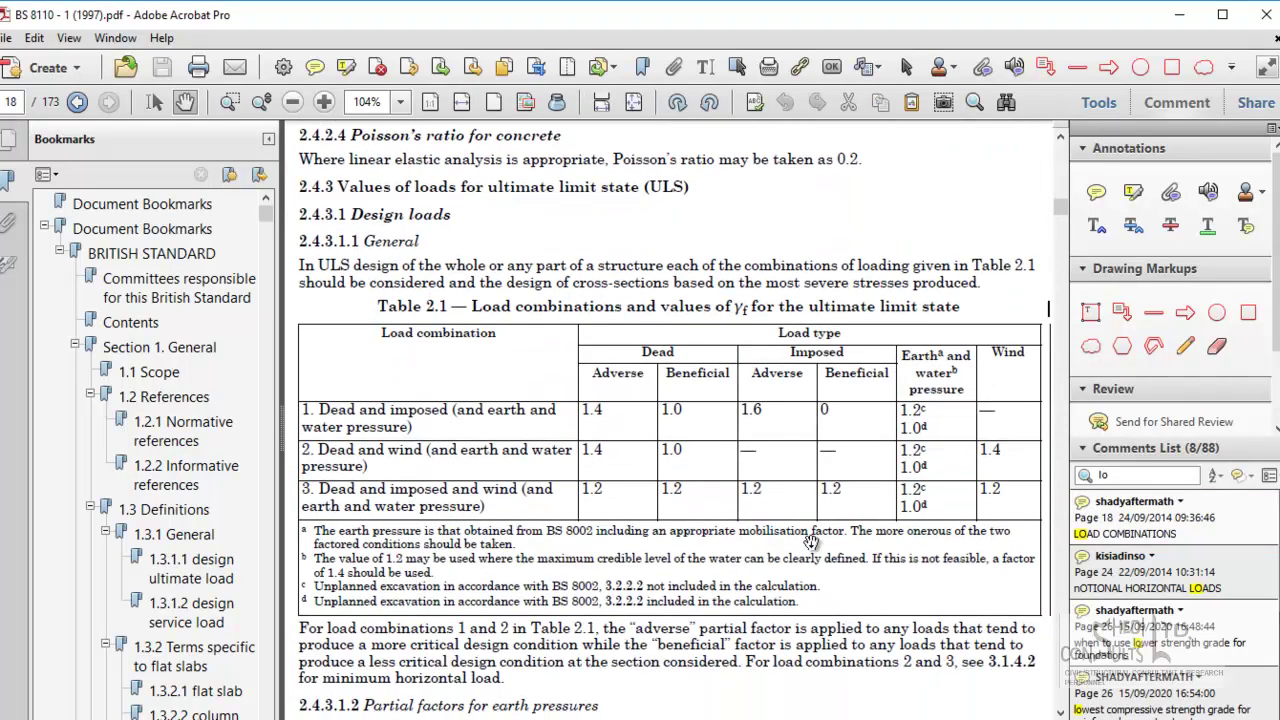
pyautogui.moveTo(808, 629); pyautogui.dragTo(840, 530)
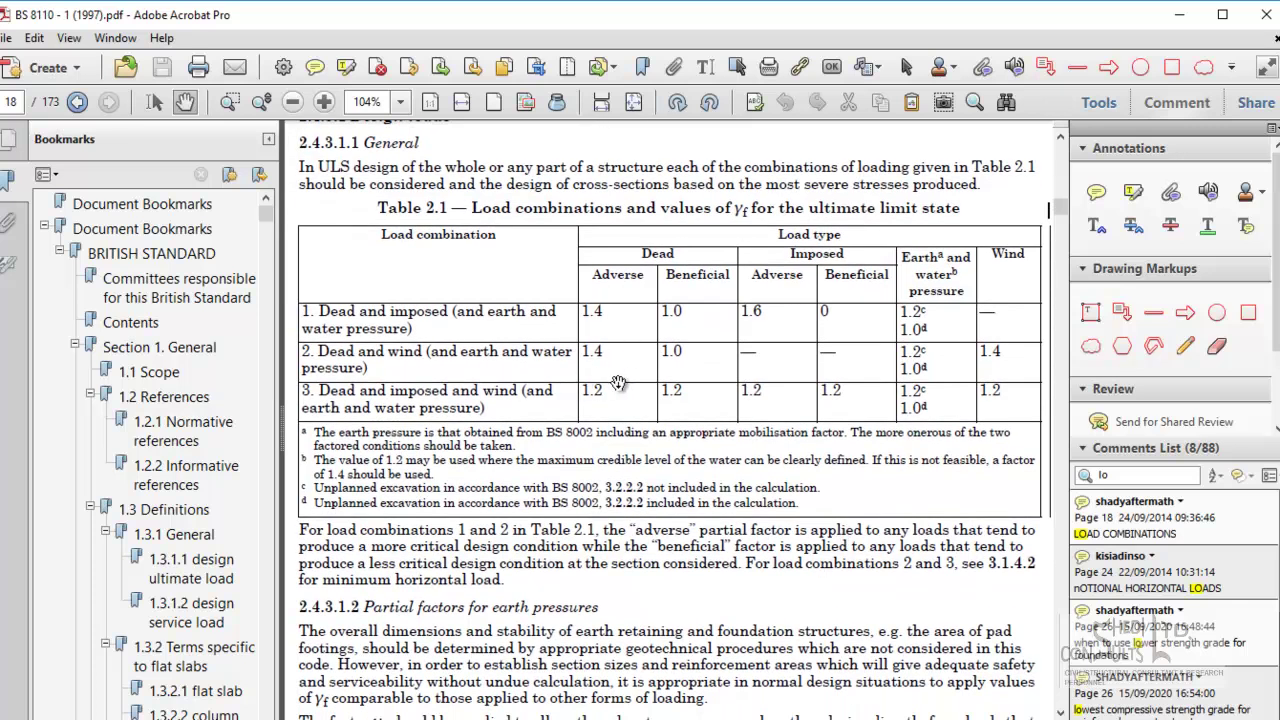
pyautogui.moveTo(708, 404); pyautogui.dragTo(709, 418)
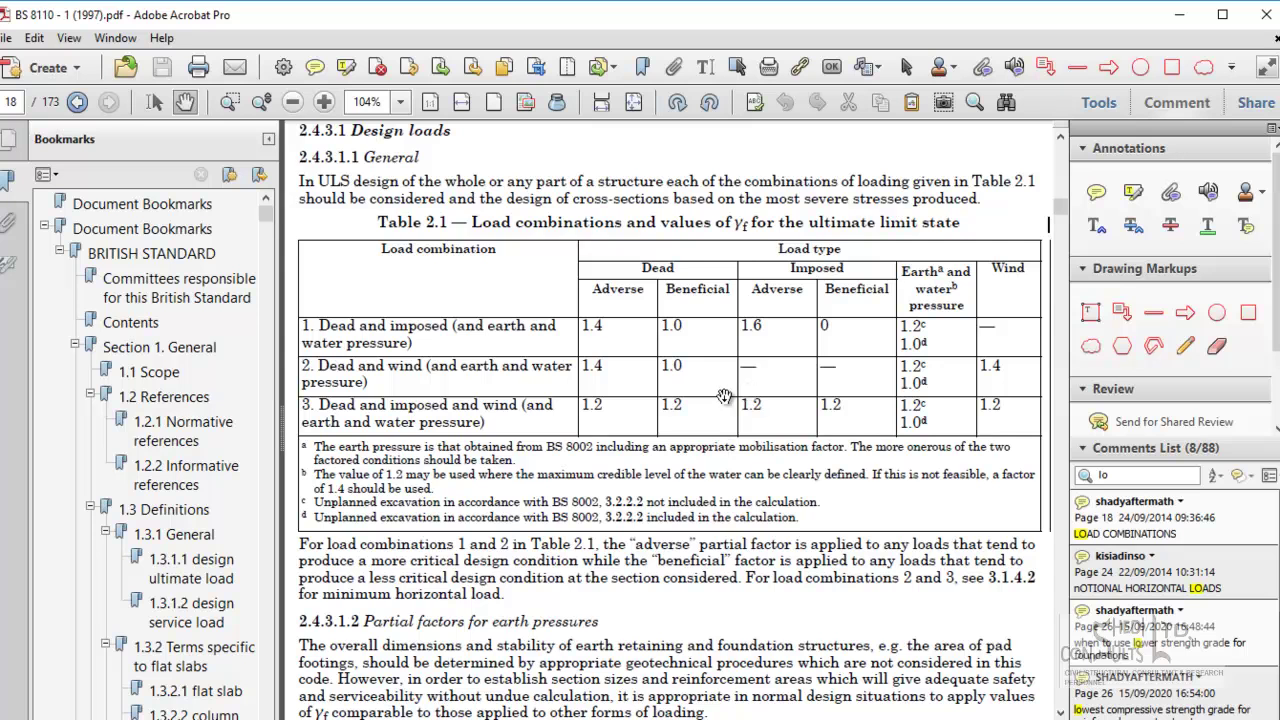
pyautogui.scroll(-1, 723, 454)
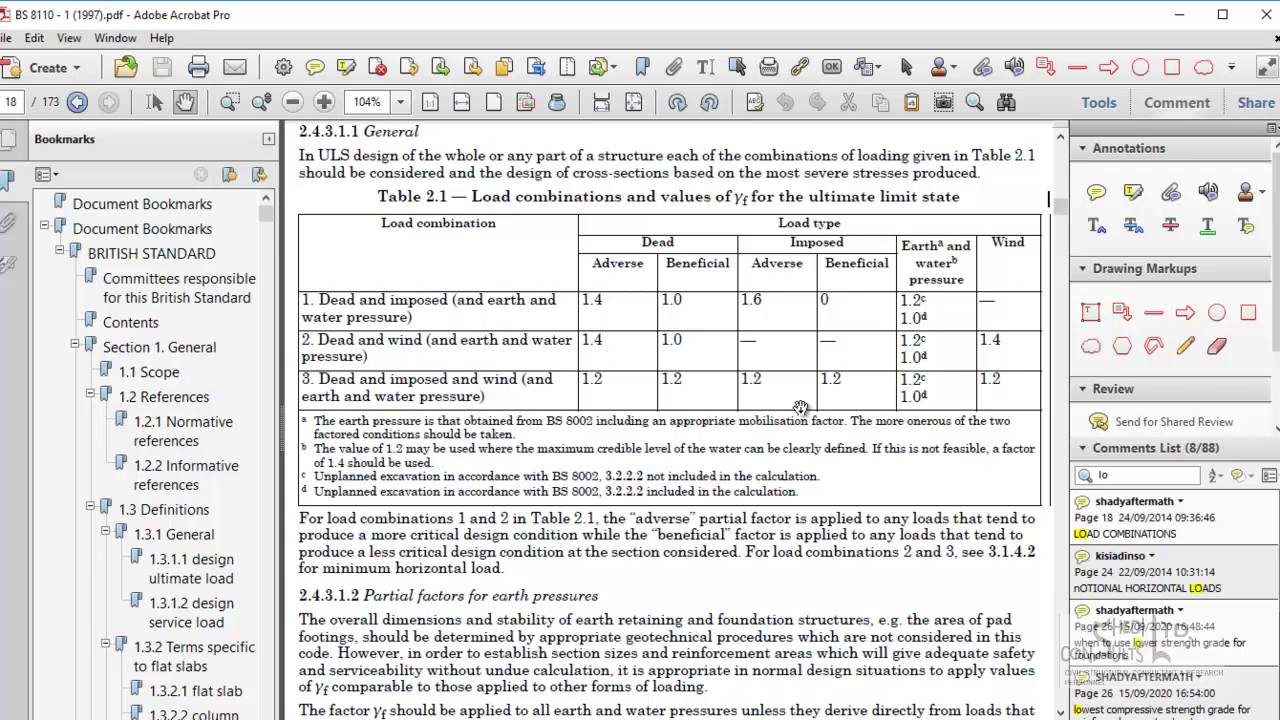
pyautogui.scroll(-1, 812, 509)
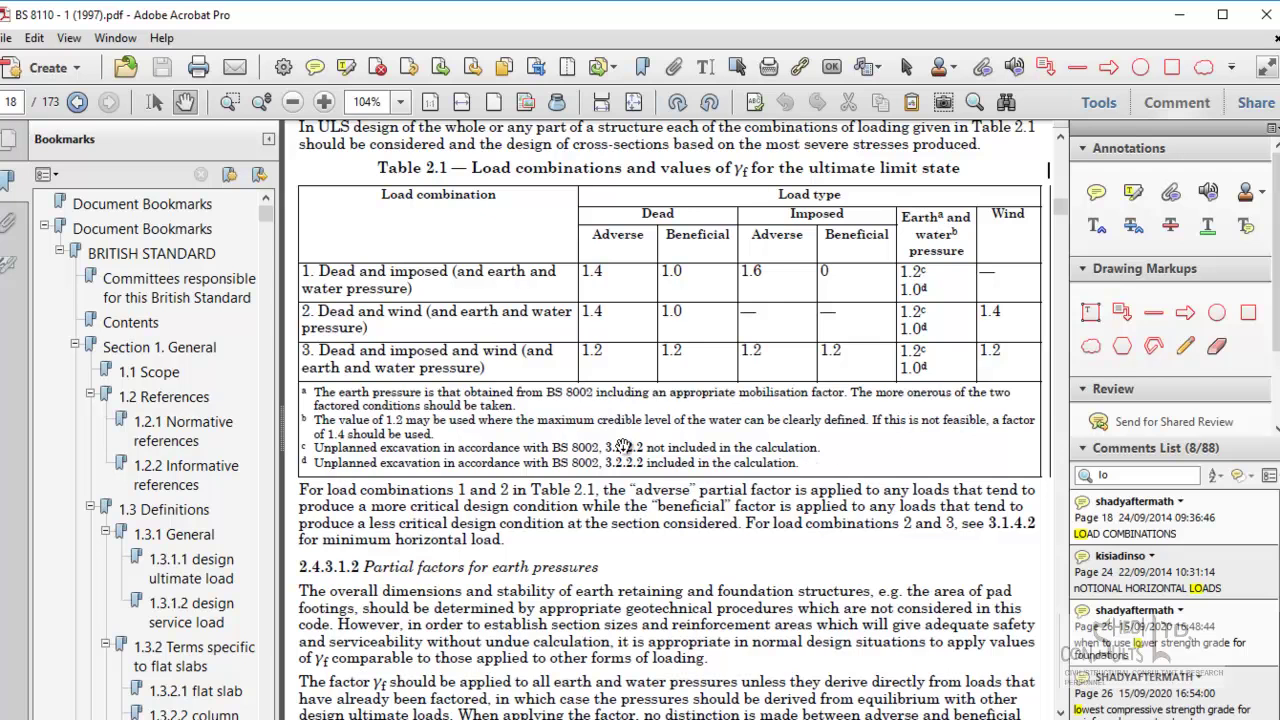
pyautogui.scroll(-3, 704, 475)
# - Switch back to STAAD.Pro, select the Load Cases Details group and display the whole structure again
pyautogui.click(1179, 15)
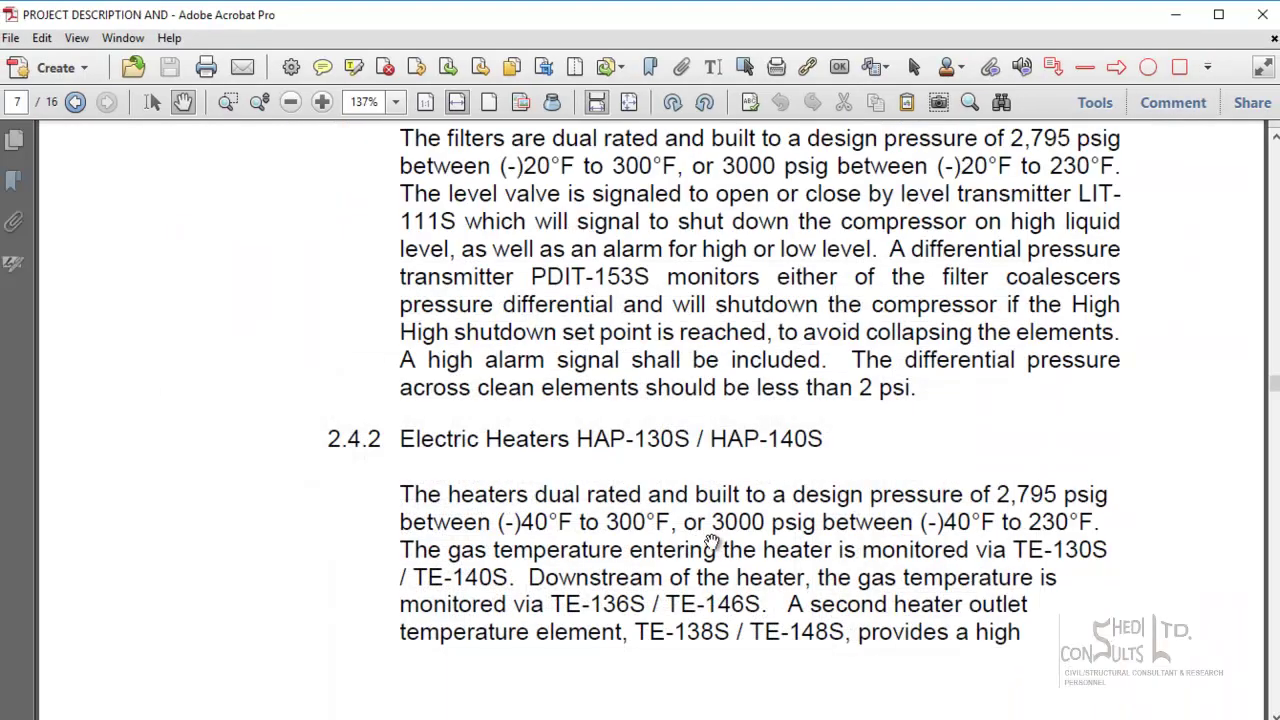
pyautogui.click(938, 712)
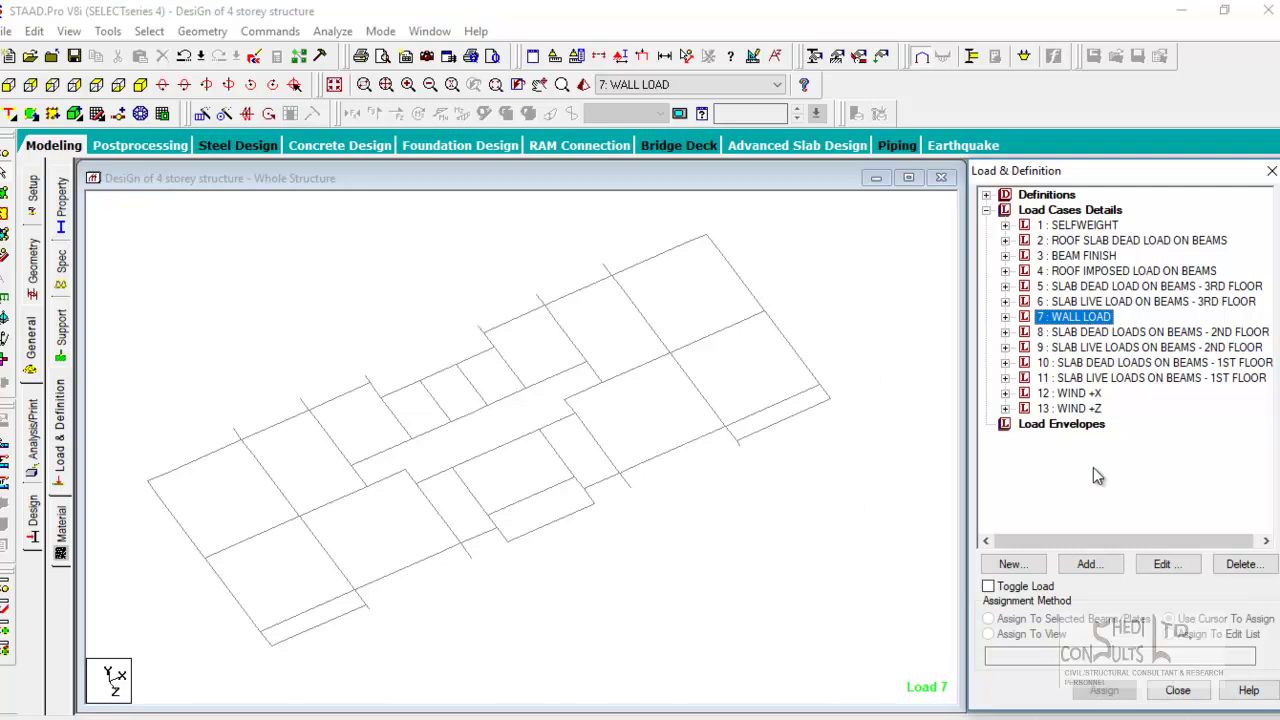
pyautogui.click(1066, 210)
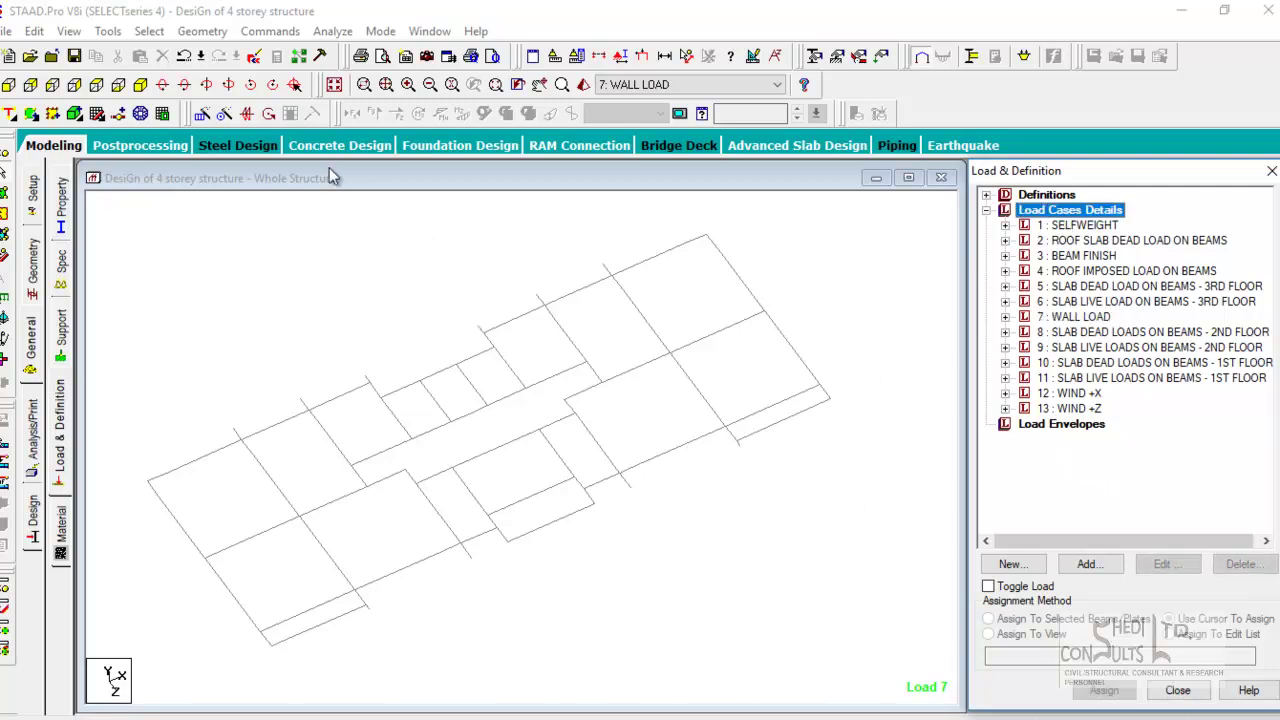
pyautogui.click(338, 88)
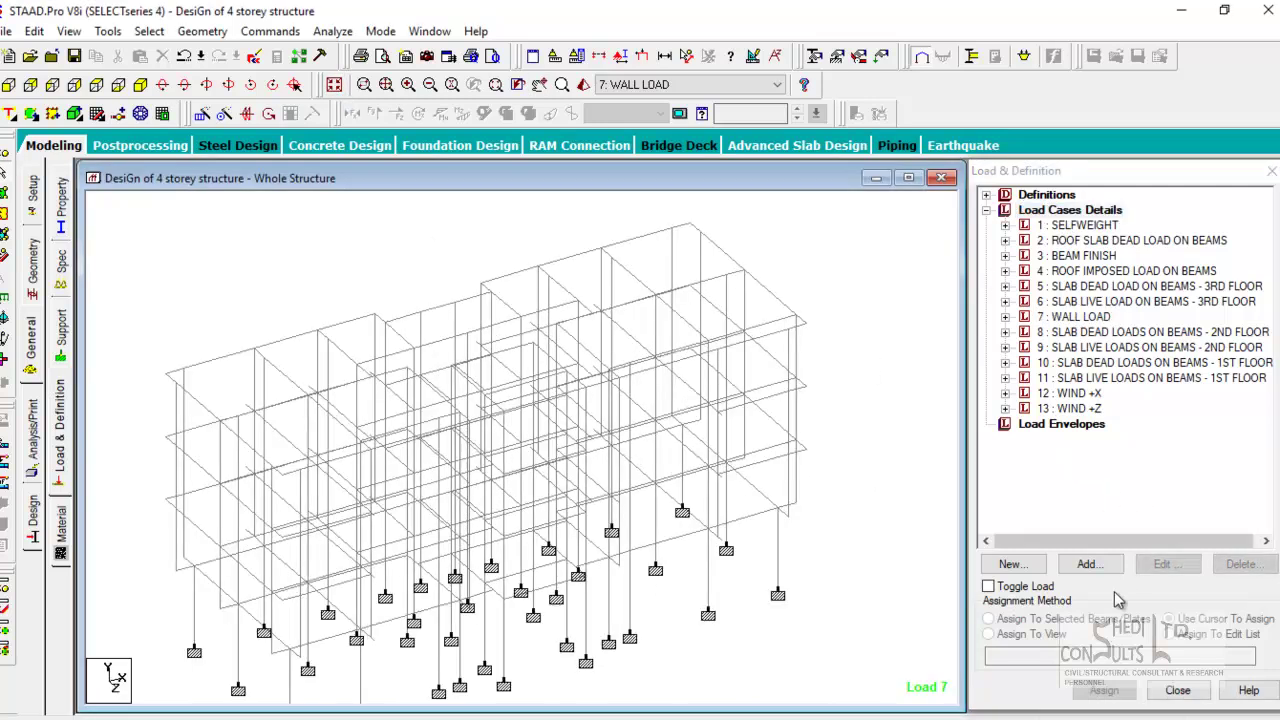
# - Start defining a new Normal load combination with number 14 and name it COMB 100
pyautogui.click(1088, 565)
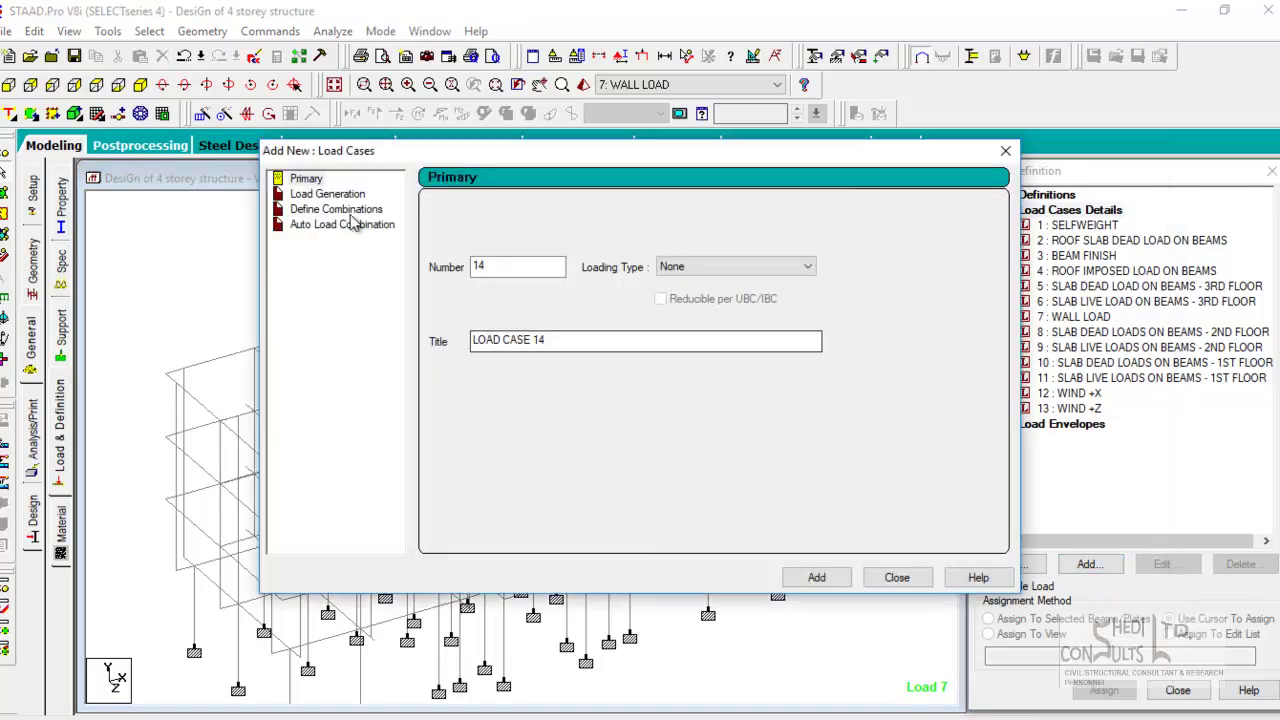
pyautogui.click(336, 209)
pyautogui.moveTo(736, 206); pyautogui.dragTo(611, 206)
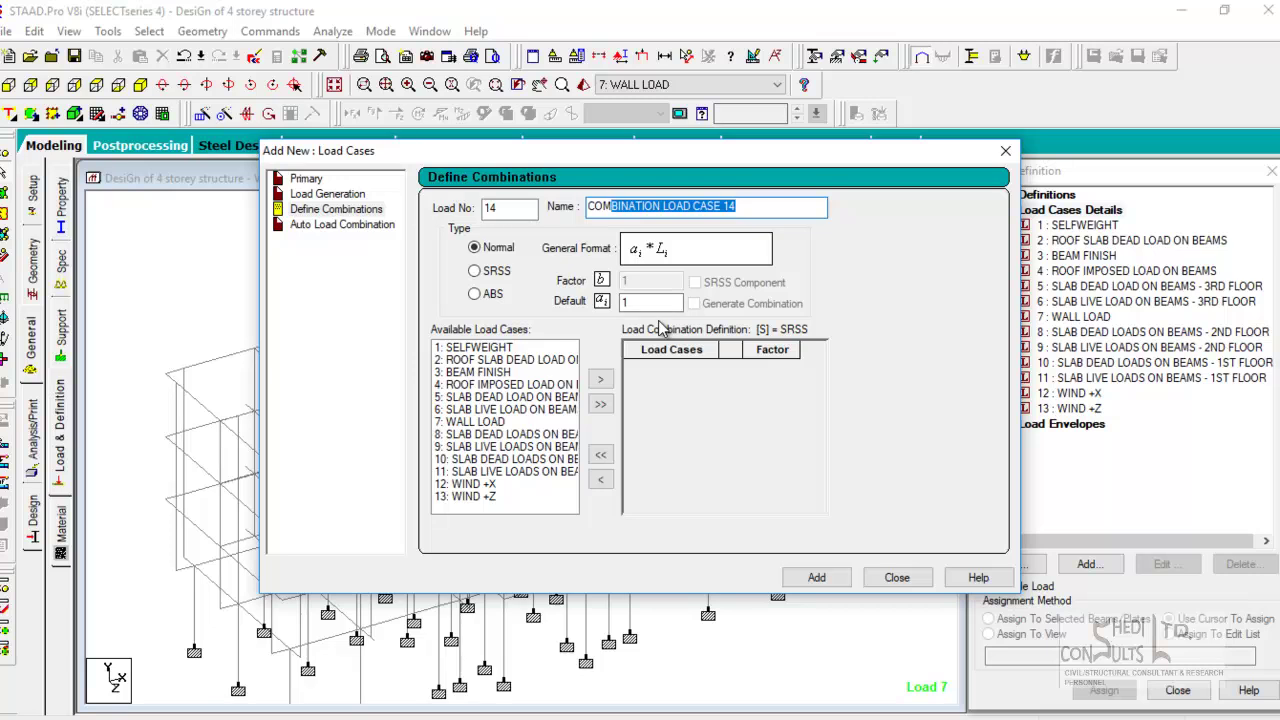
pyautogui.write('B 100')
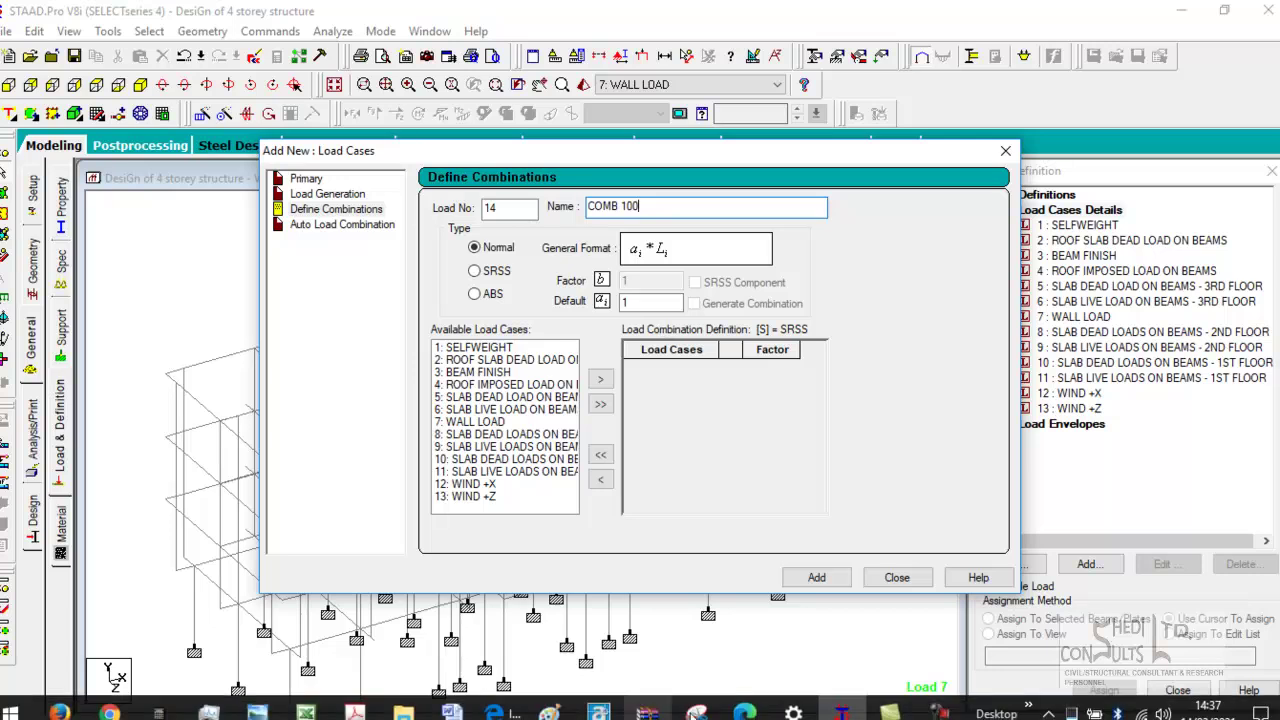
# - Include load cases 1 to 11, leaving out both wind cases, in COMB 100 with a factor of 1 each
pyautogui.doubleClick(500, 349)
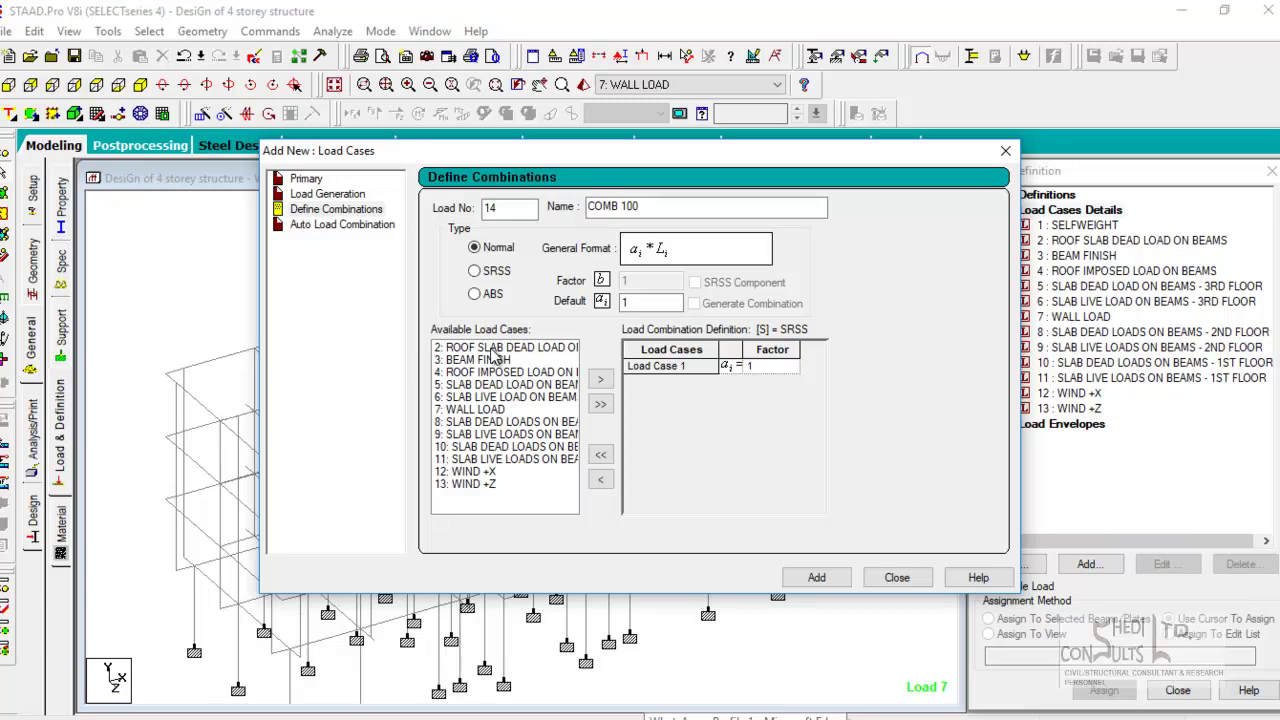
pyautogui.doubleClick(492, 350)
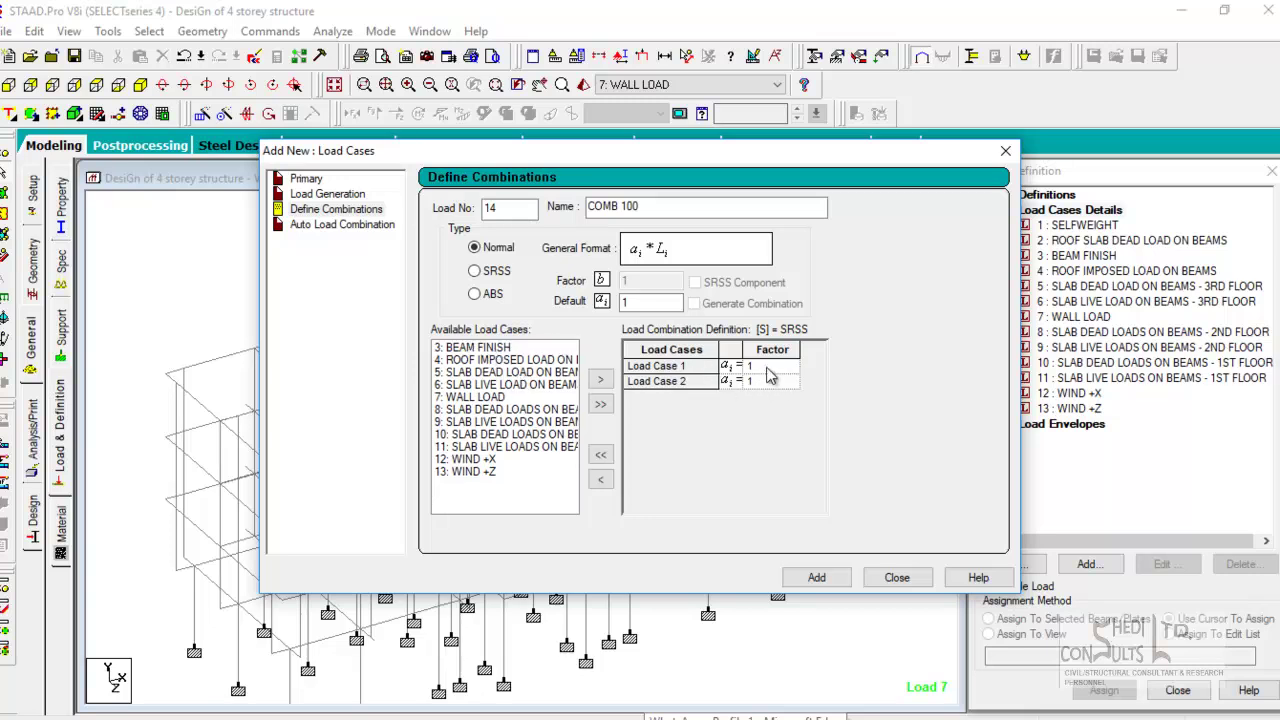
pyautogui.doubleClick(508, 348)
pyautogui.doubleClick(522, 350)
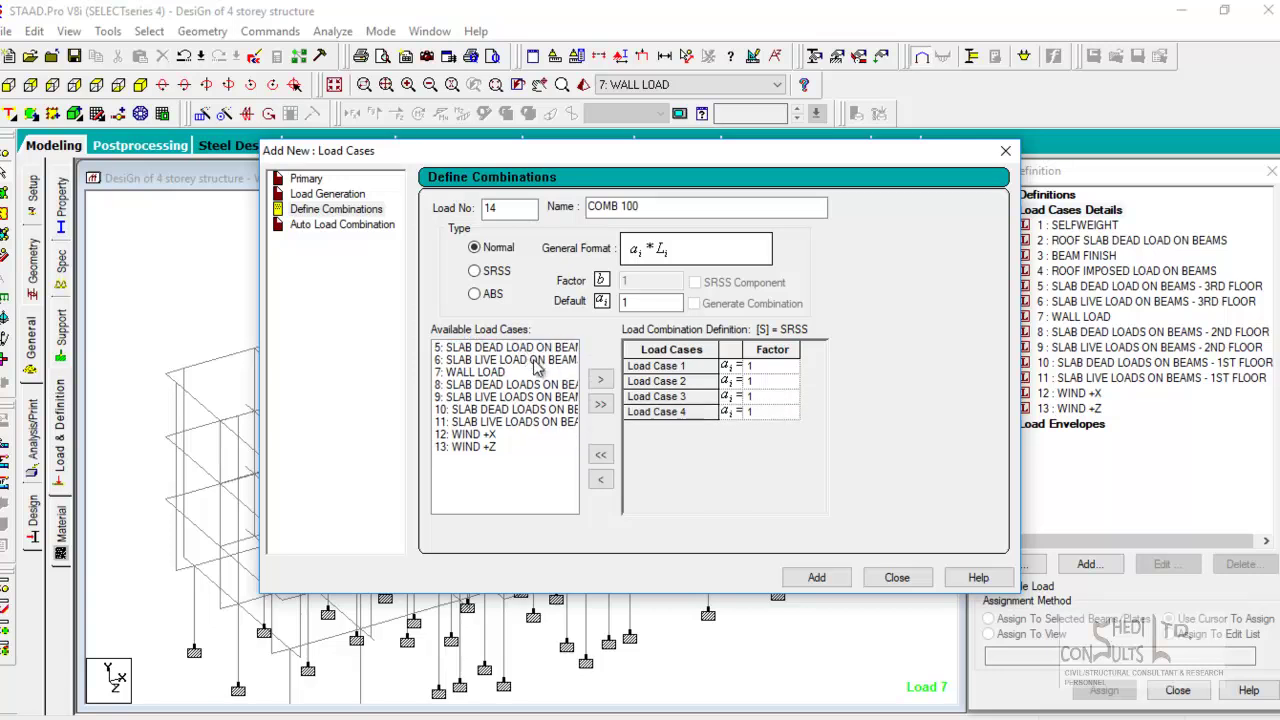
pyautogui.doubleClick(503, 349)
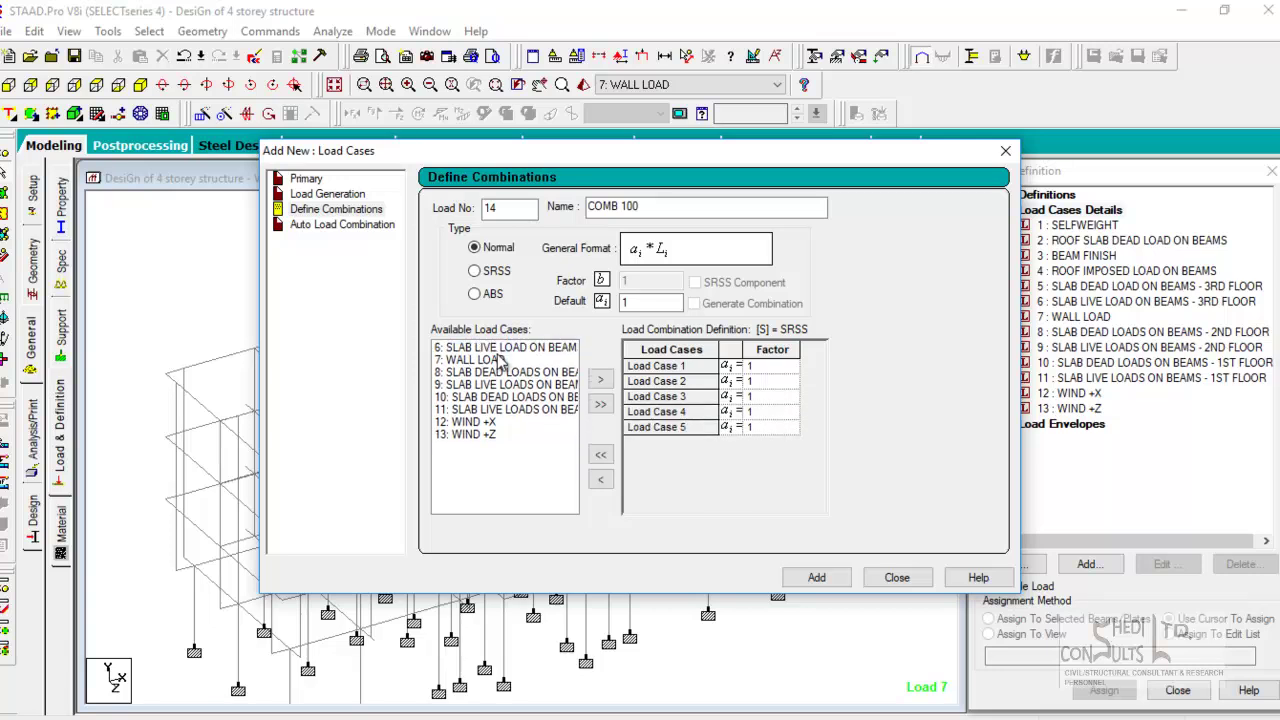
pyautogui.doubleClick(503, 349)
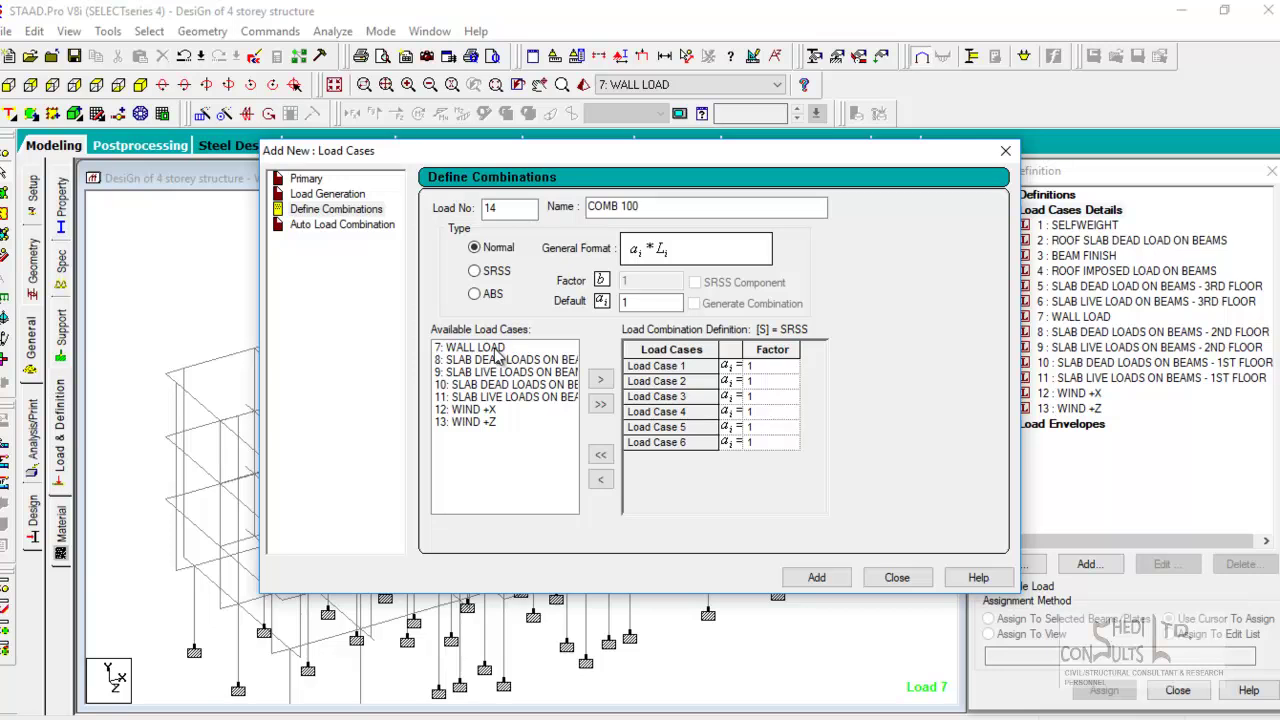
pyautogui.doubleClick(495, 350)
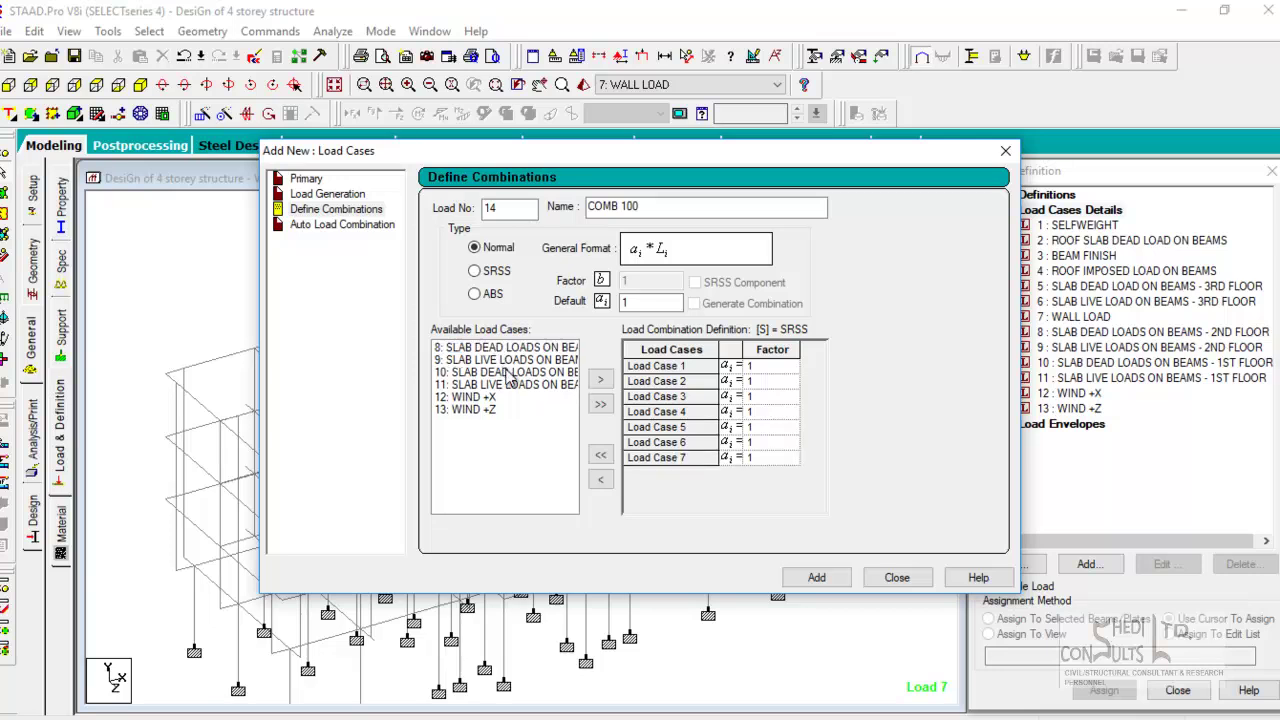
pyautogui.doubleClick(506, 350)
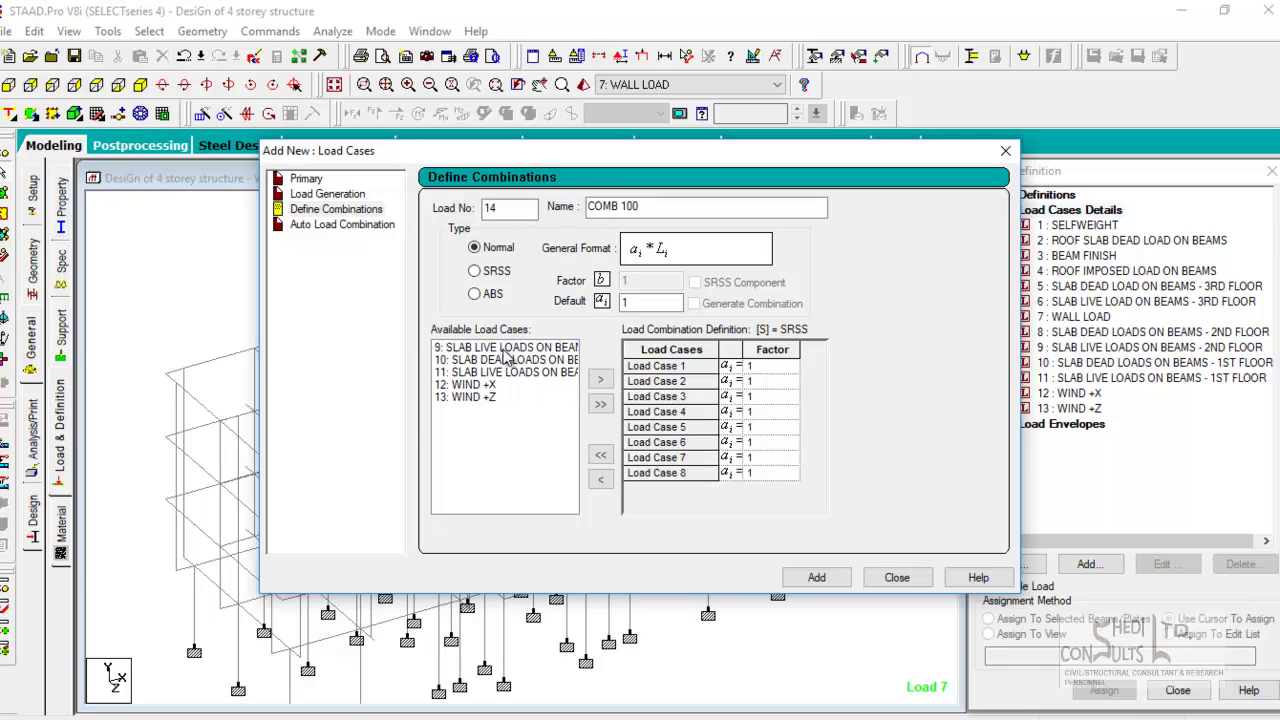
pyautogui.doubleClick(518, 350)
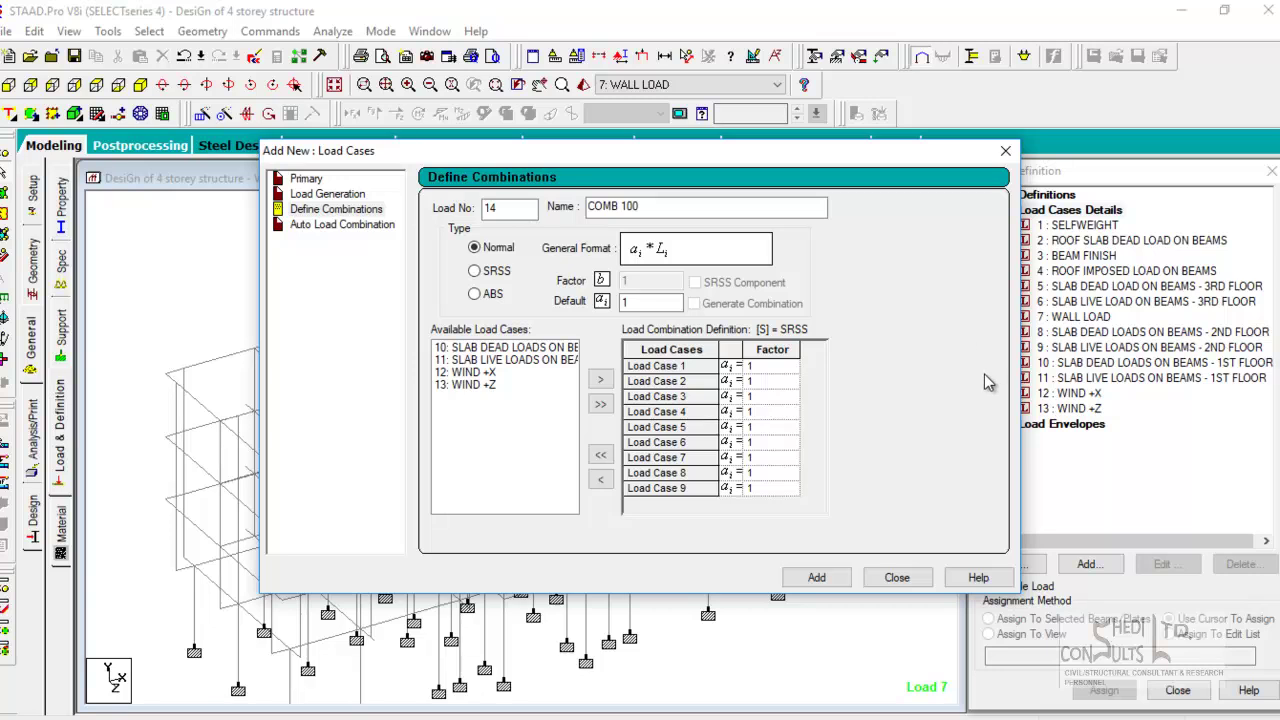
pyautogui.doubleClick(529, 350)
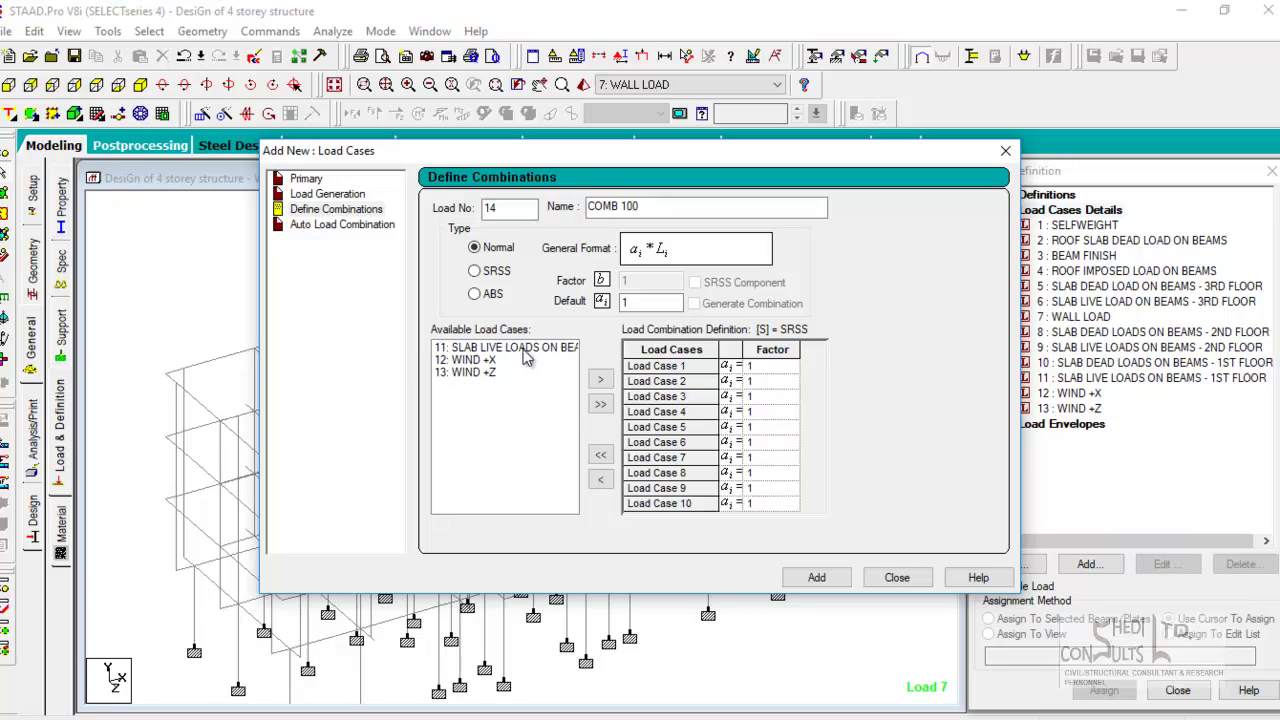
pyautogui.doubleClick(527, 358)
pyautogui.moveTo(823, 368)
pyautogui.mouseDown()
pyautogui.moveTo(808, 434)
pyautogui.moveTo(815, 384)
pyautogui.mouseUp()
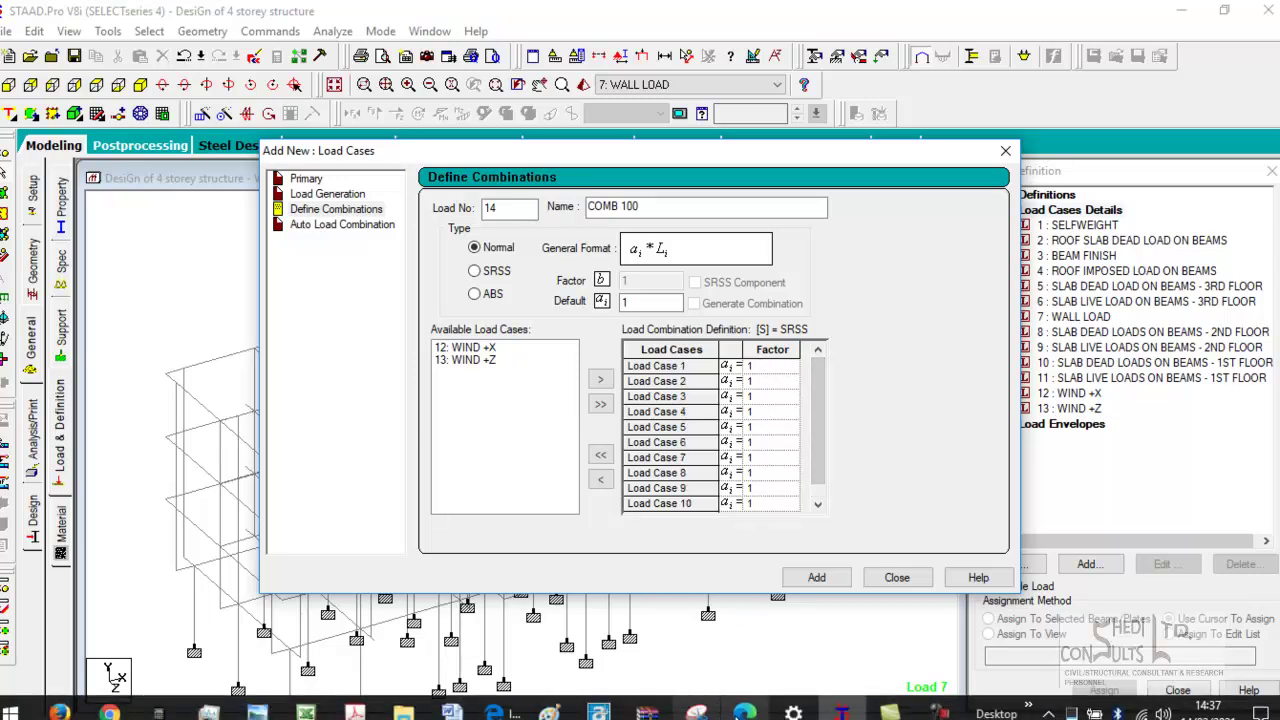
# - Switch to BS 8110 - 1 (1997).pdf in Adobe Acrobat Pro and look through the clauses from page 18 onward on serviceability limit state design loads
pyautogui.click(355, 712)
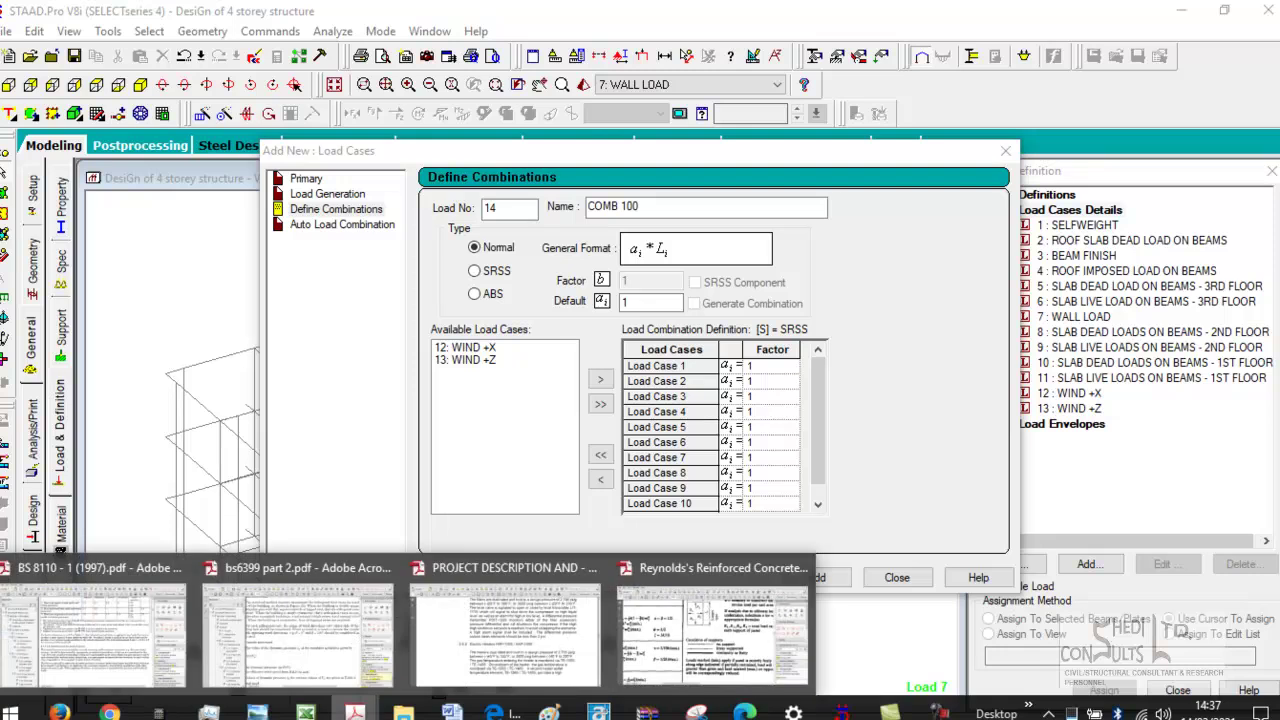
pyautogui.click(163, 594)
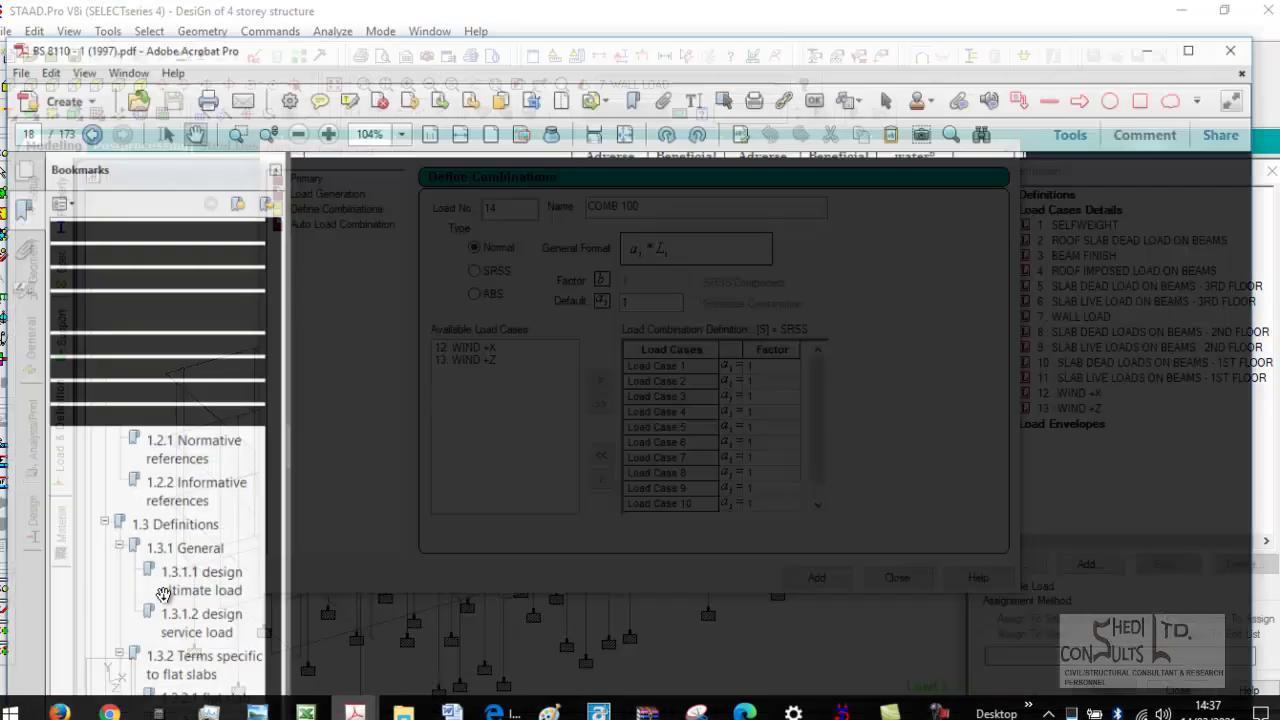
pyautogui.write('ser')
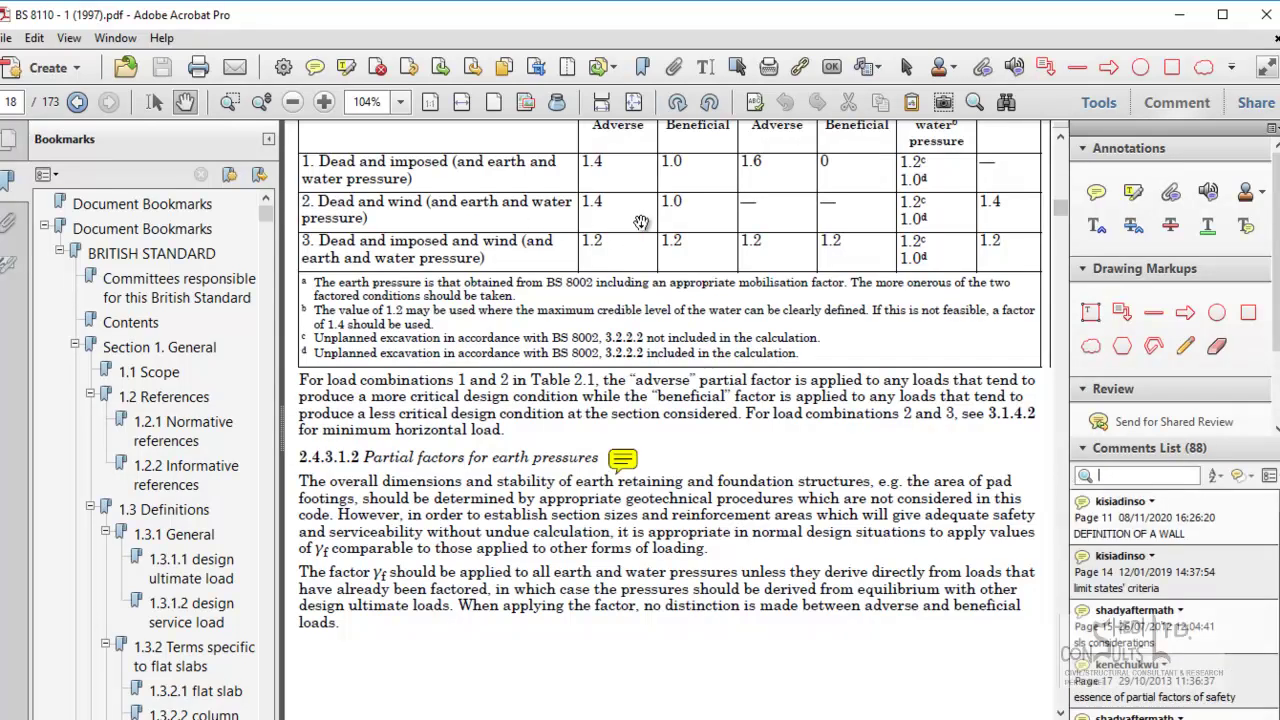
pyautogui.scroll(-10, 743, 514)
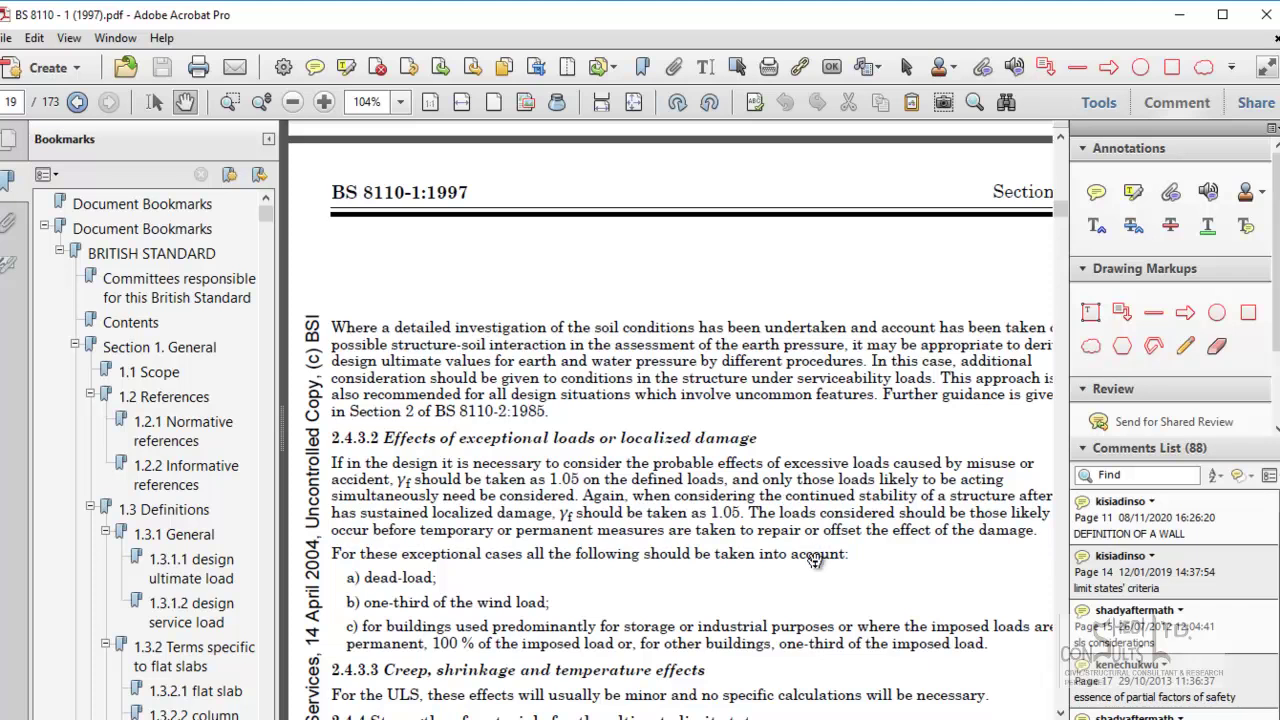
pyautogui.scroll(-8, 817, 553)
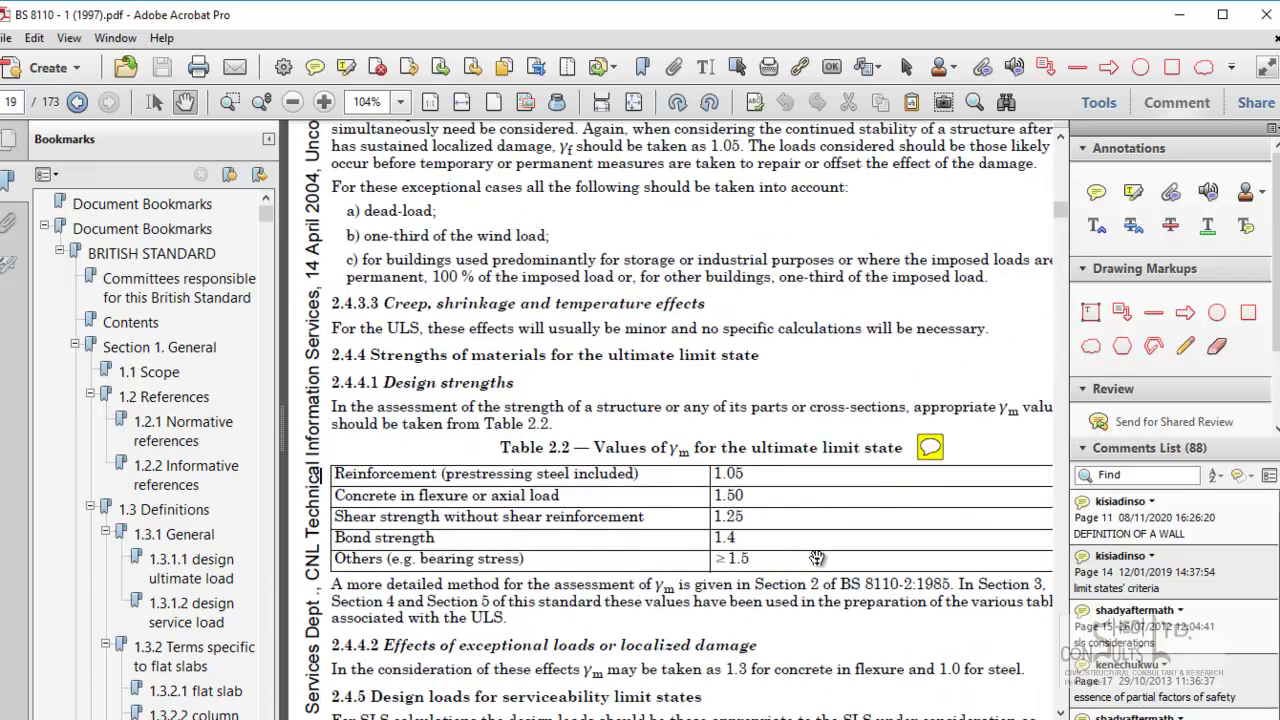
pyautogui.scroll(-20, 818, 548)
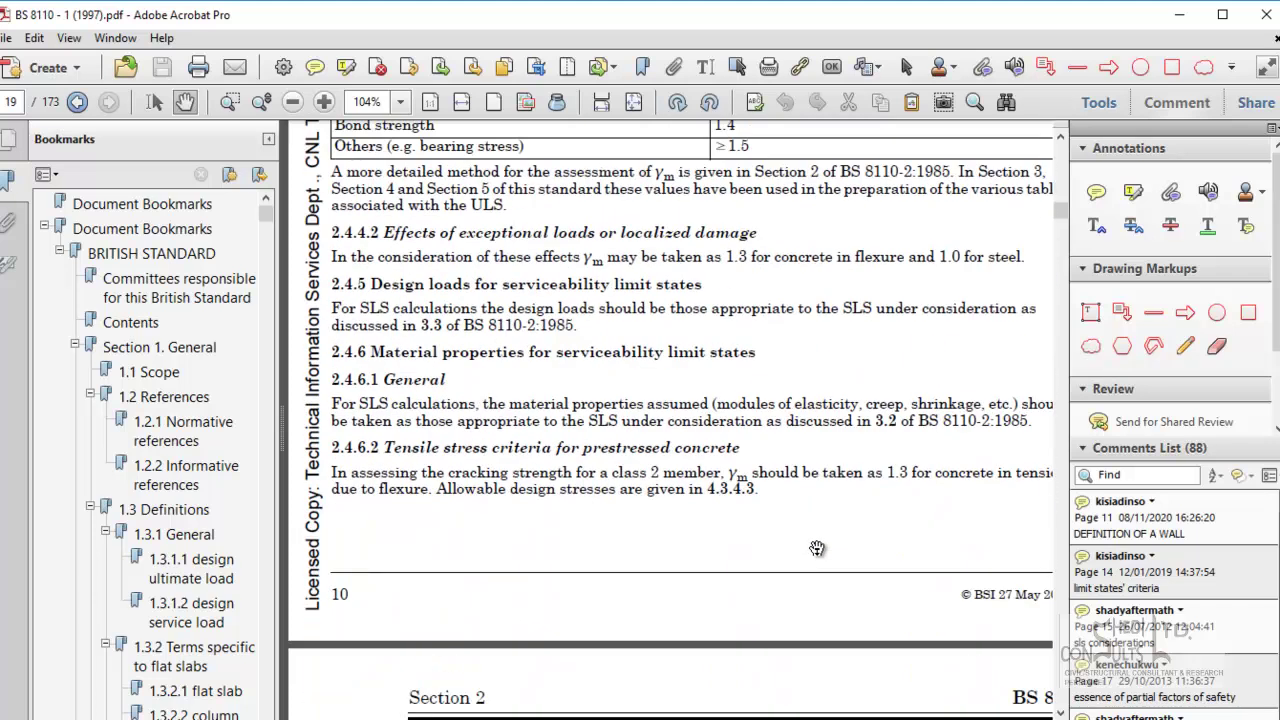
pyautogui.scroll(-20, 813, 553)
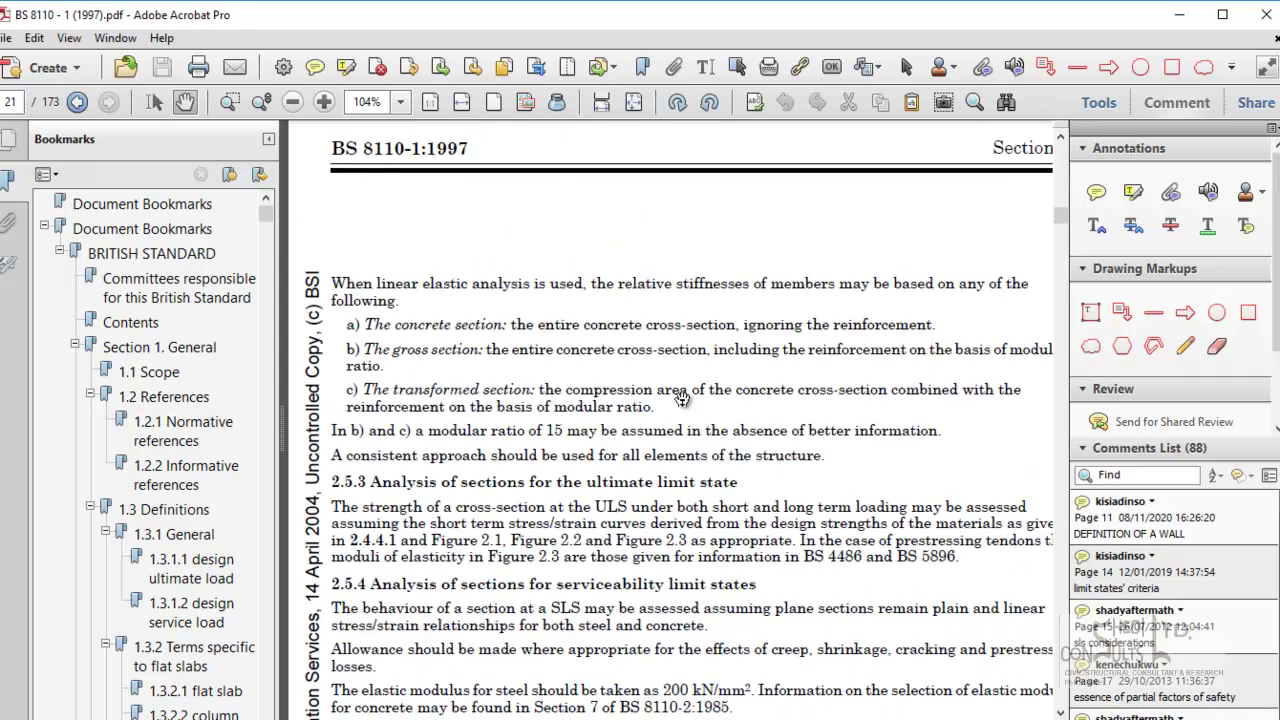
pyautogui.scroll(-8, 679, 400)
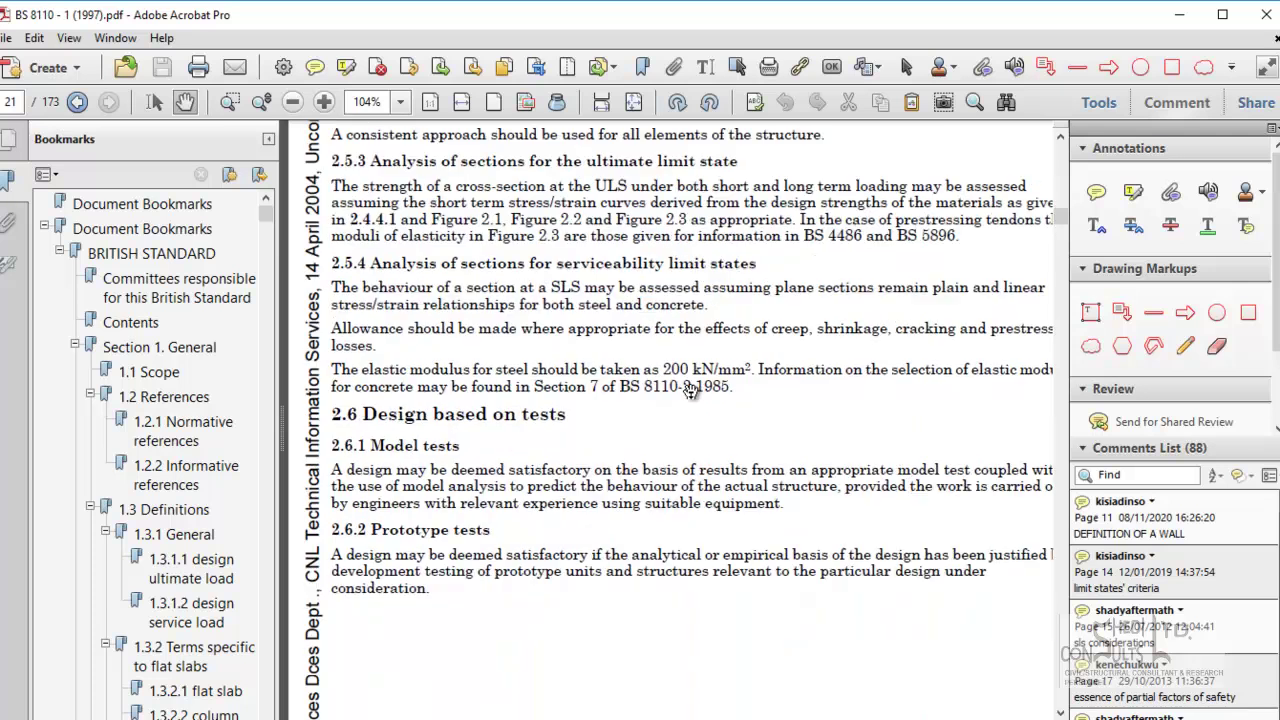
pyautogui.scroll(-20, 692, 400)
pyautogui.scroll(11, 833, 375)
pyautogui.scroll(1, 833, 375)
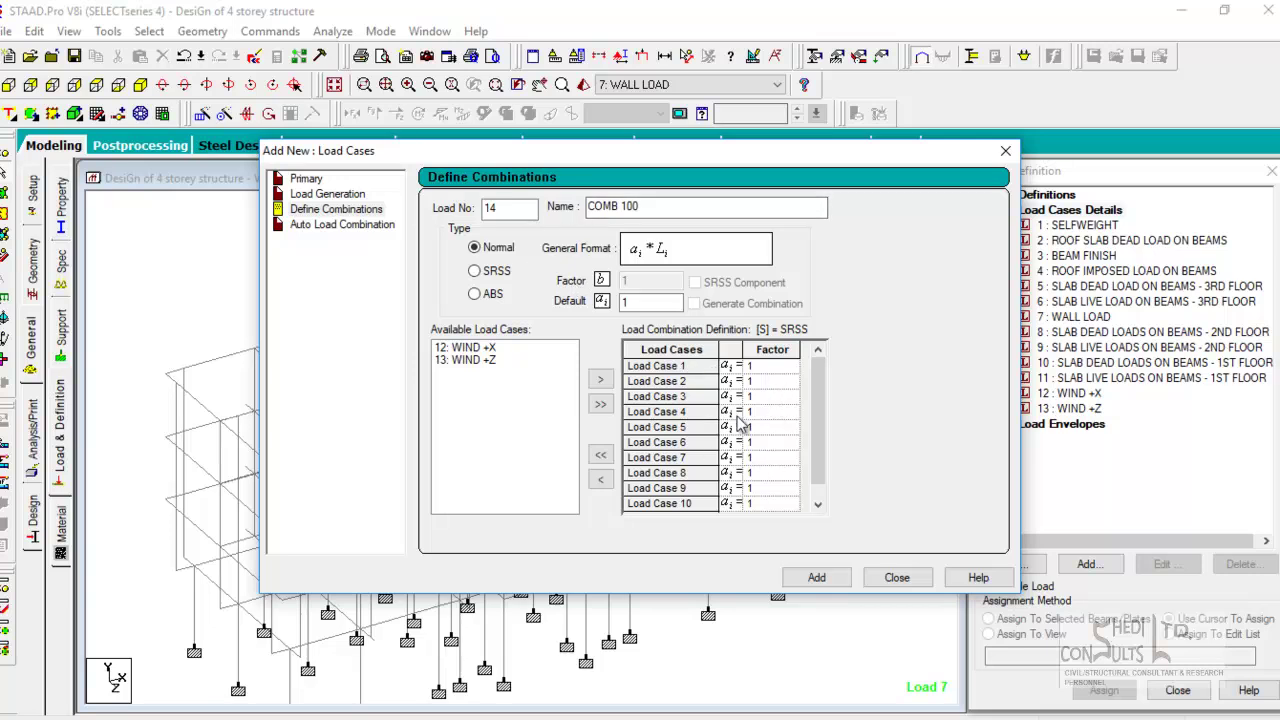
# - Add COMB 100 to the model in STAAD.Pro and include load cases 1 to 11 in combination 15 with a factor of 1 each
pyautogui.click(818, 580)
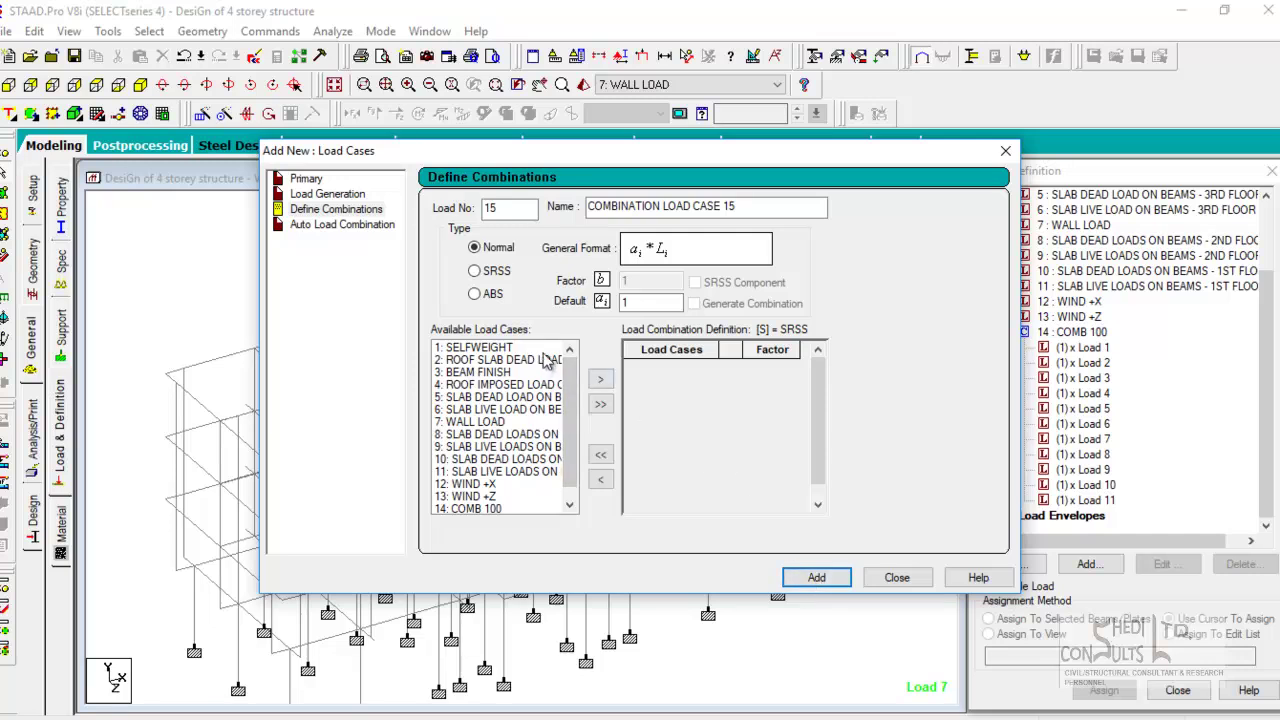
pyautogui.doubleClick(500, 348)
pyautogui.doubleClick(500, 348)
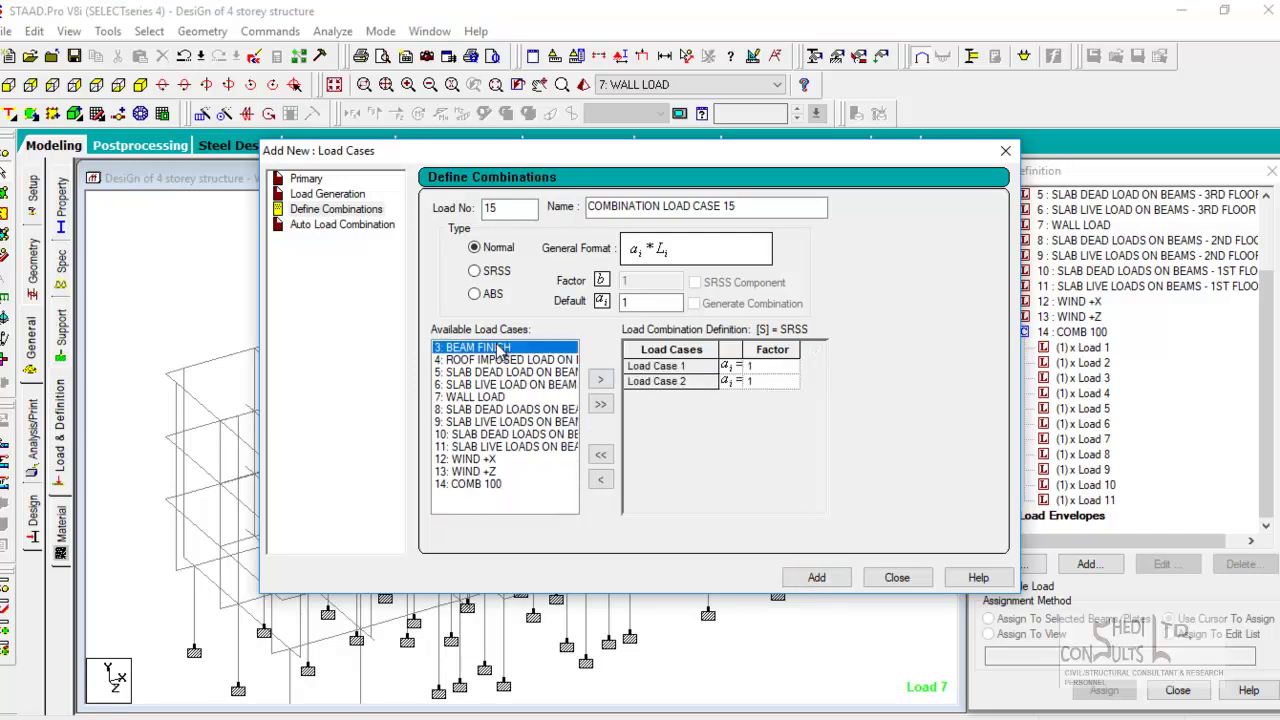
pyautogui.doubleClick(500, 348)
pyautogui.doubleClick(500, 348)
pyautogui.doubleClick(500, 348)
pyautogui.doubleClick(500, 348)
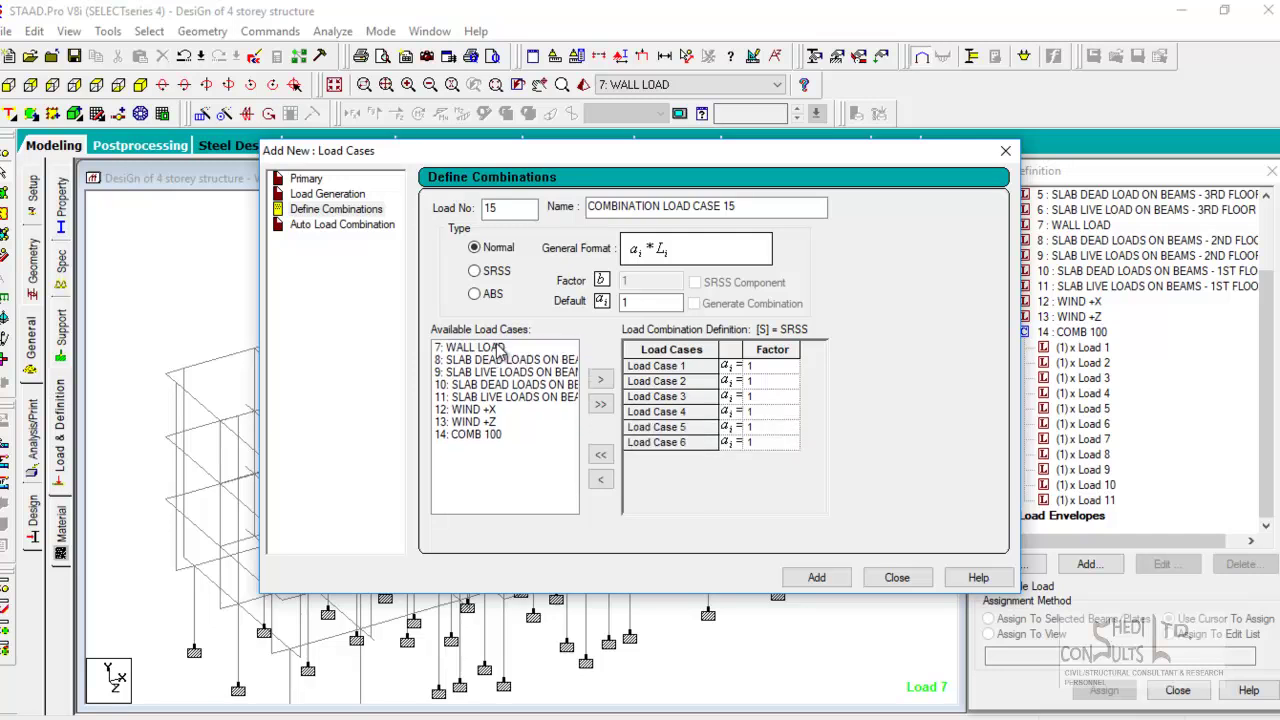
pyautogui.doubleClick(500, 348)
pyautogui.doubleClick(500, 348)
pyautogui.doubleClick(500, 348)
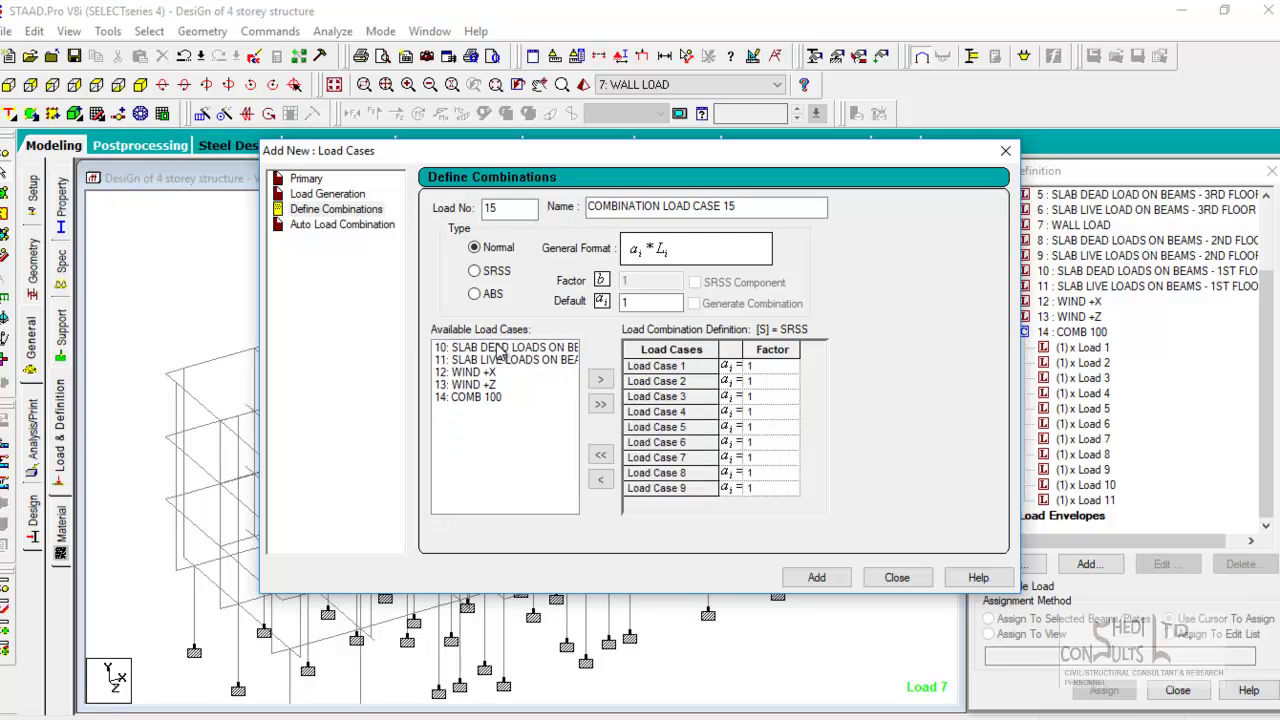
pyautogui.doubleClick(500, 348)
pyautogui.doubleClick(500, 348)
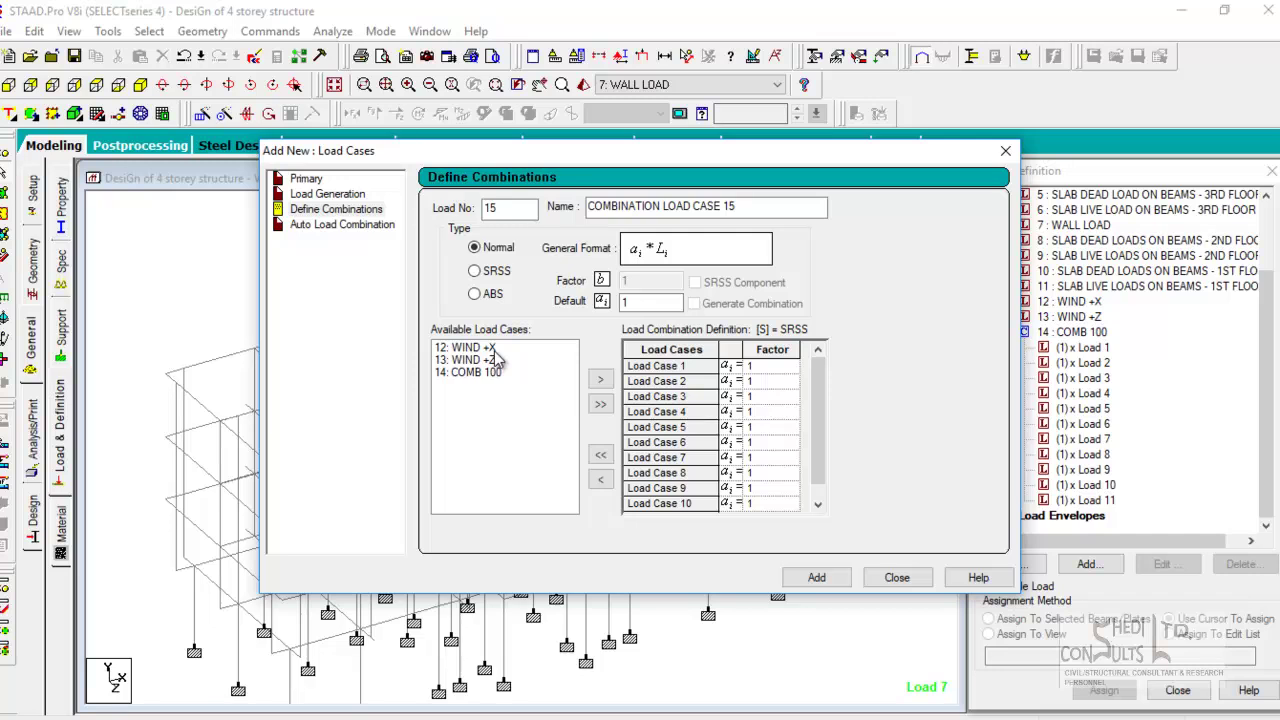
# - Include load case 12 WIND +X in combination 15 with factor 1, name it COMB 200 and add it to the model
pyautogui.doubleClick(494, 352)
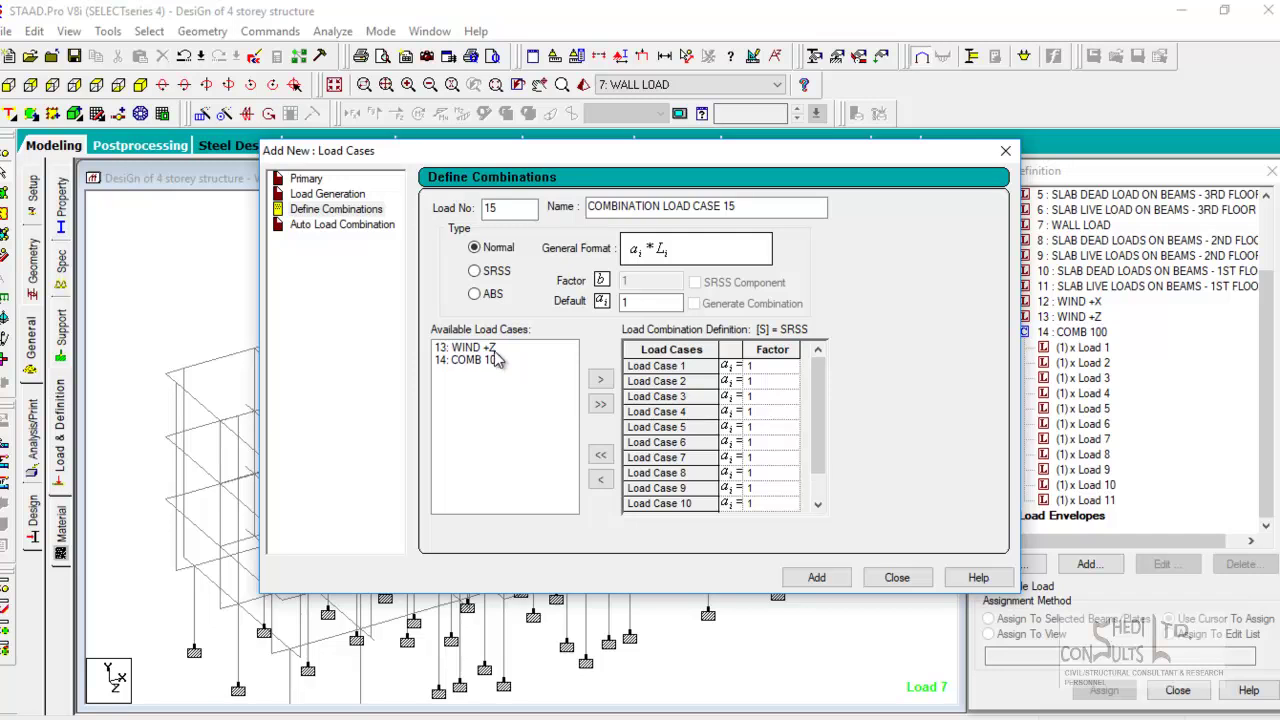
pyautogui.moveTo(776, 208); pyautogui.dragTo(622, 208)
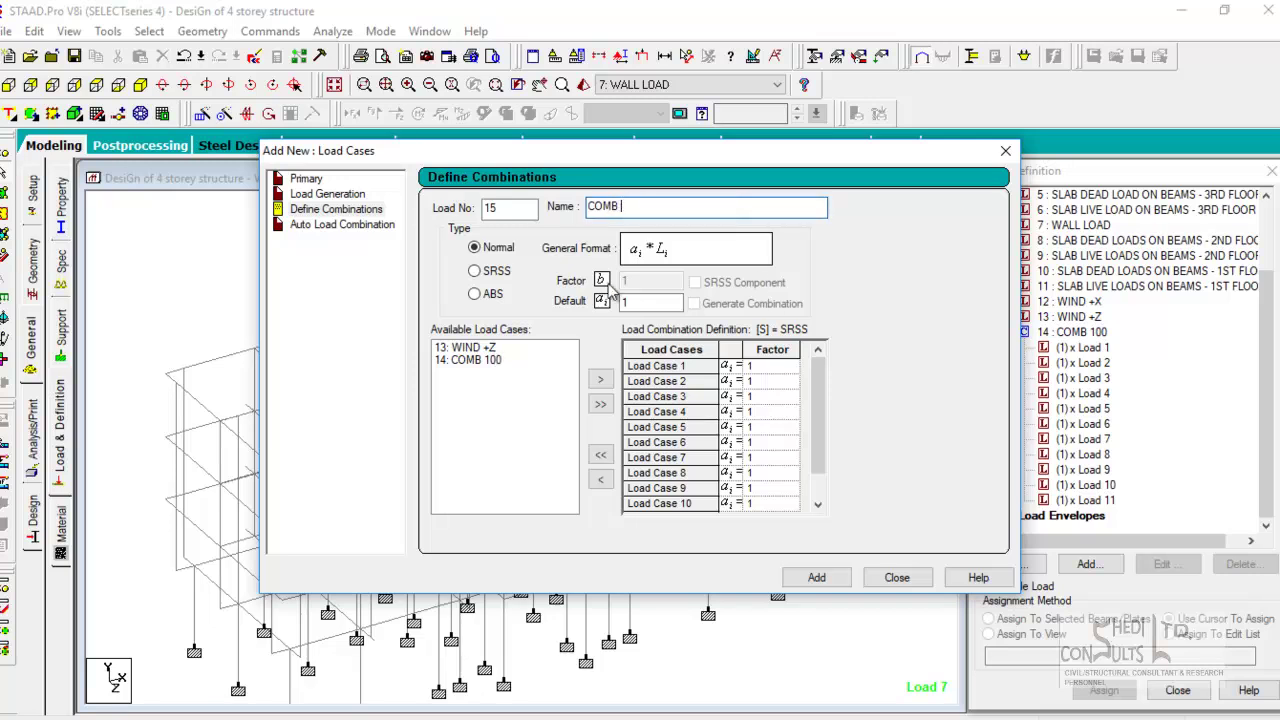
pyautogui.click(816, 578)
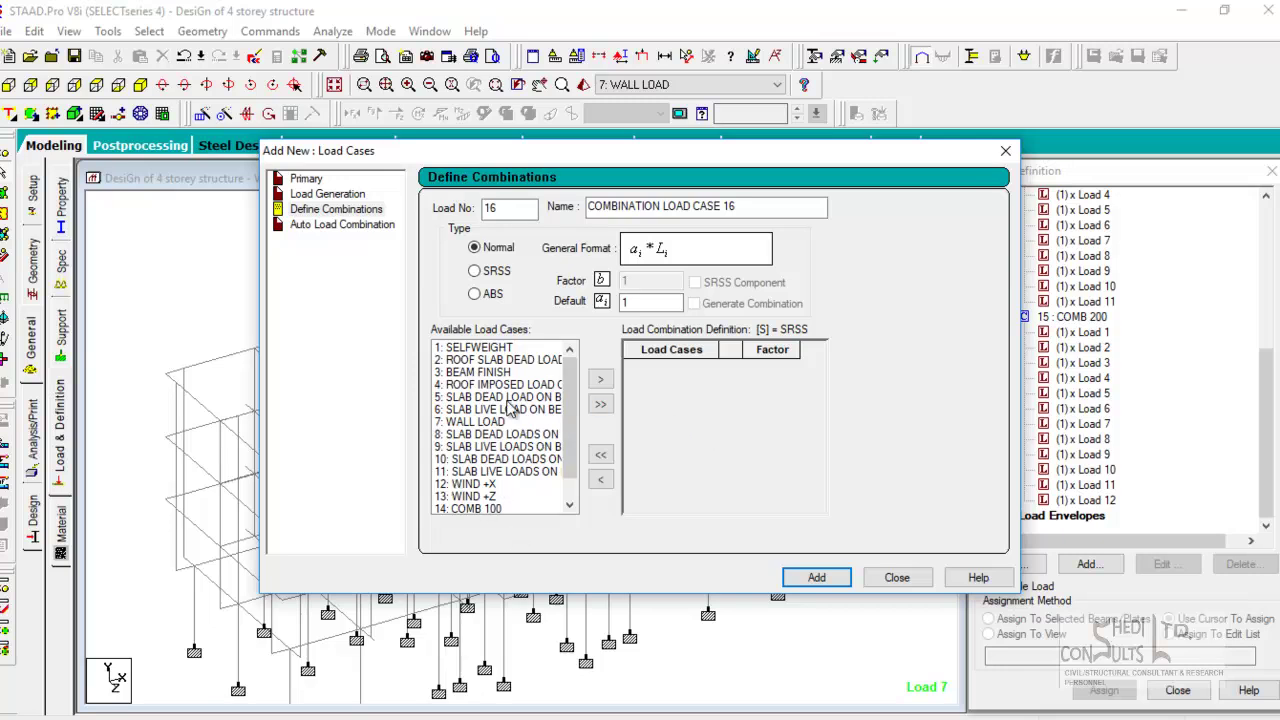
# - Include load cases 1 to 11 in combination 16 with a factor of 1 each
pyautogui.doubleClick(497, 348)
pyautogui.doubleClick(498, 347)
pyautogui.doubleClick(497, 348)
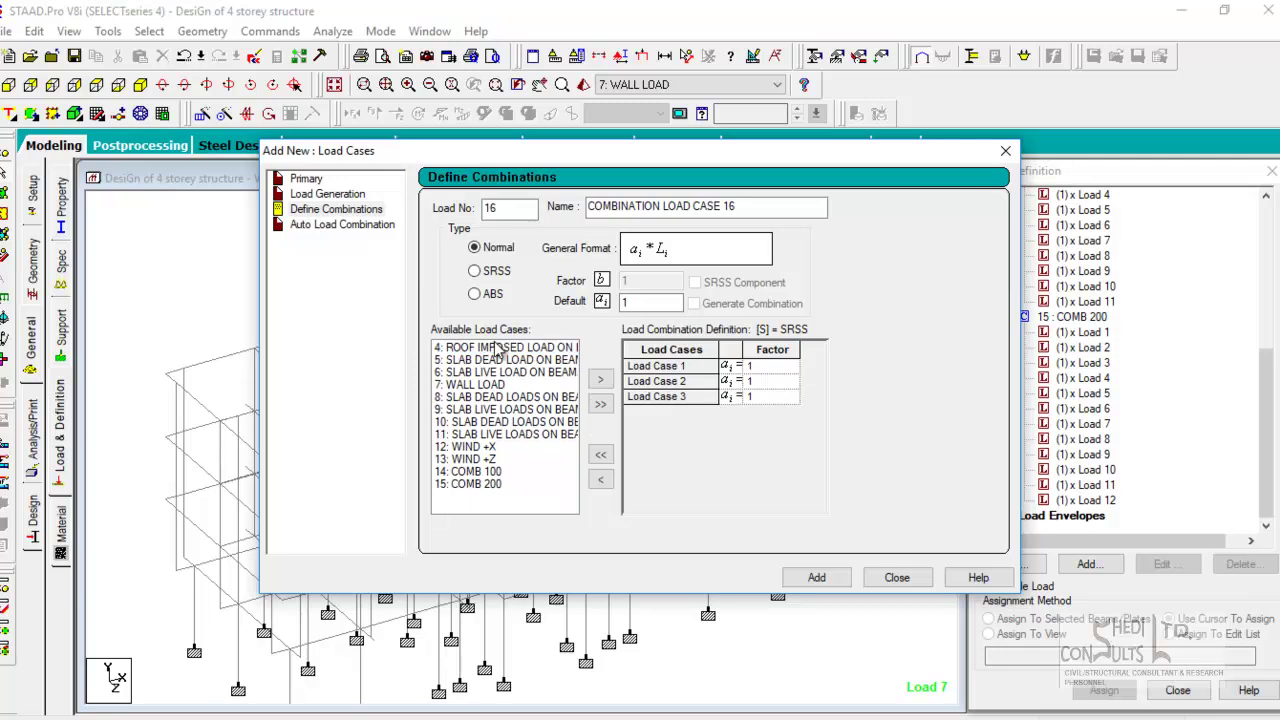
pyautogui.doubleClick(497, 348)
pyautogui.doubleClick(497, 348)
pyautogui.doubleClick(497, 348)
pyautogui.click(497, 348)
pyautogui.doubleClick(497, 348)
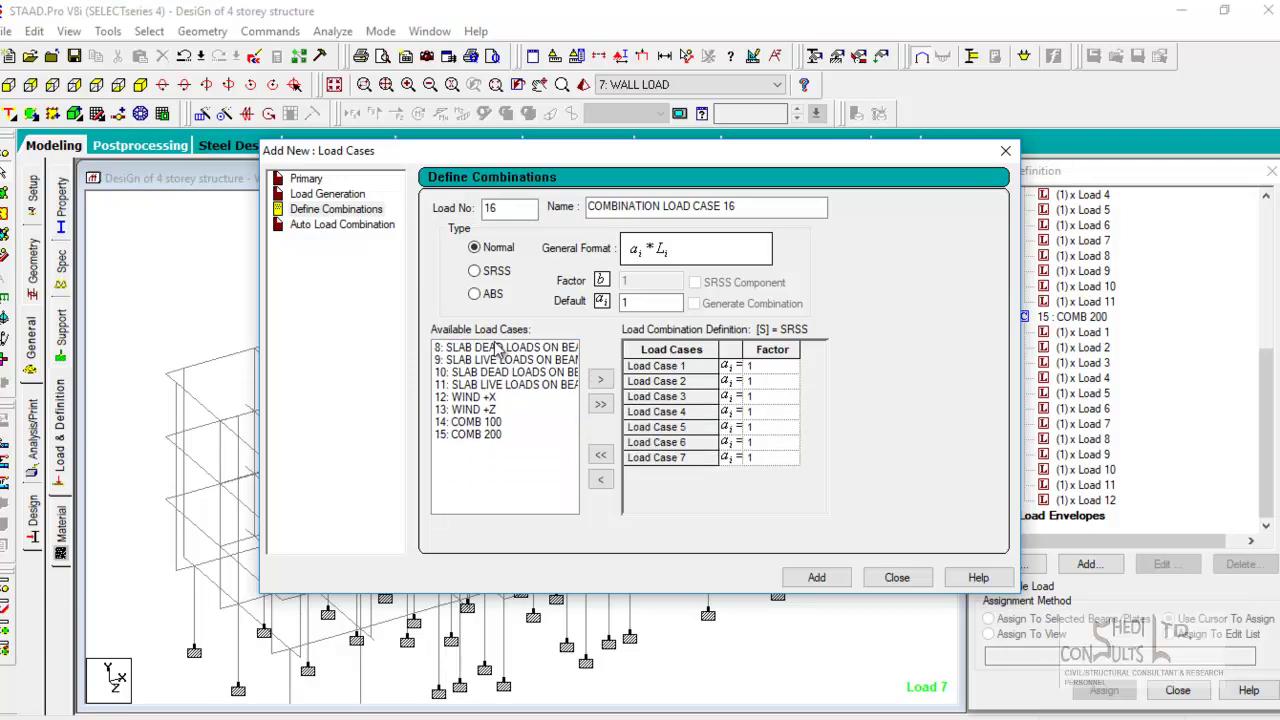
pyautogui.doubleClick(497, 348)
pyautogui.doubleClick(497, 348)
pyautogui.doubleClick(497, 348)
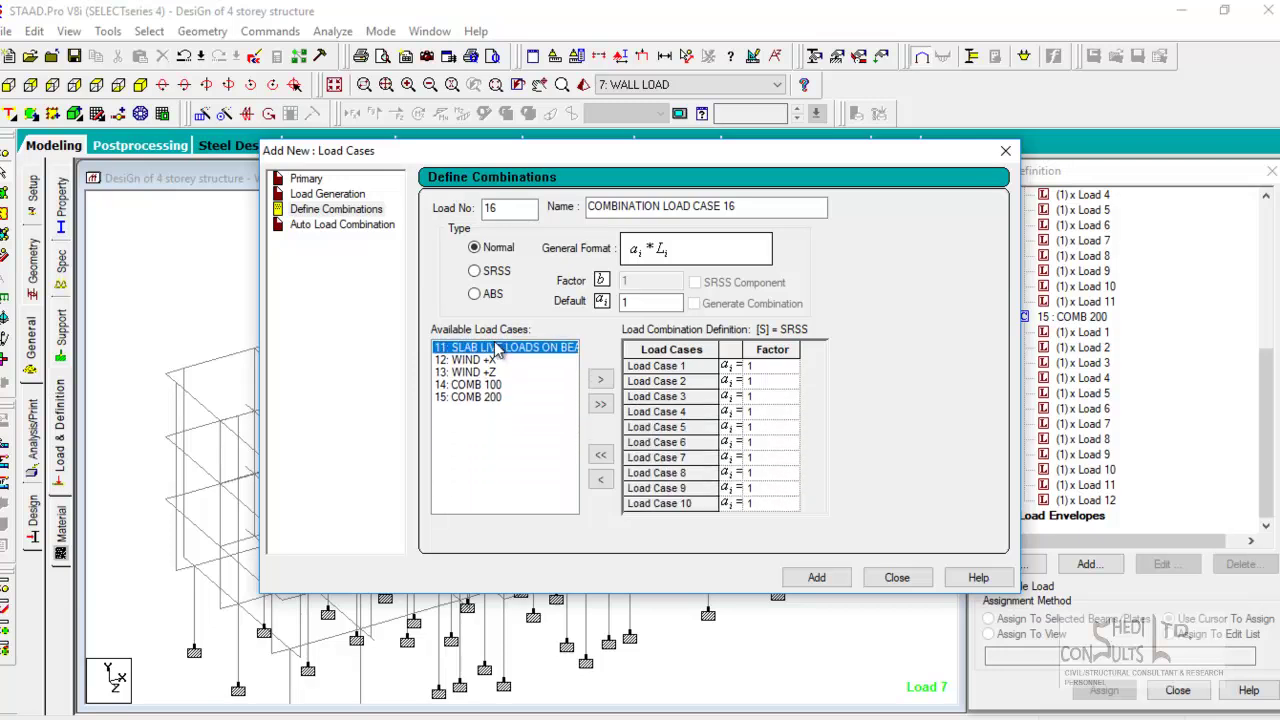
pyautogui.doubleClick(497, 348)
# - Include load case 13 WIND +Z in combination 16 with factor 1, name it COMB 300 and add it to the model
pyautogui.doubleClick(475, 360)
pyautogui.moveTo(739, 207); pyautogui.dragTo(638, 210)
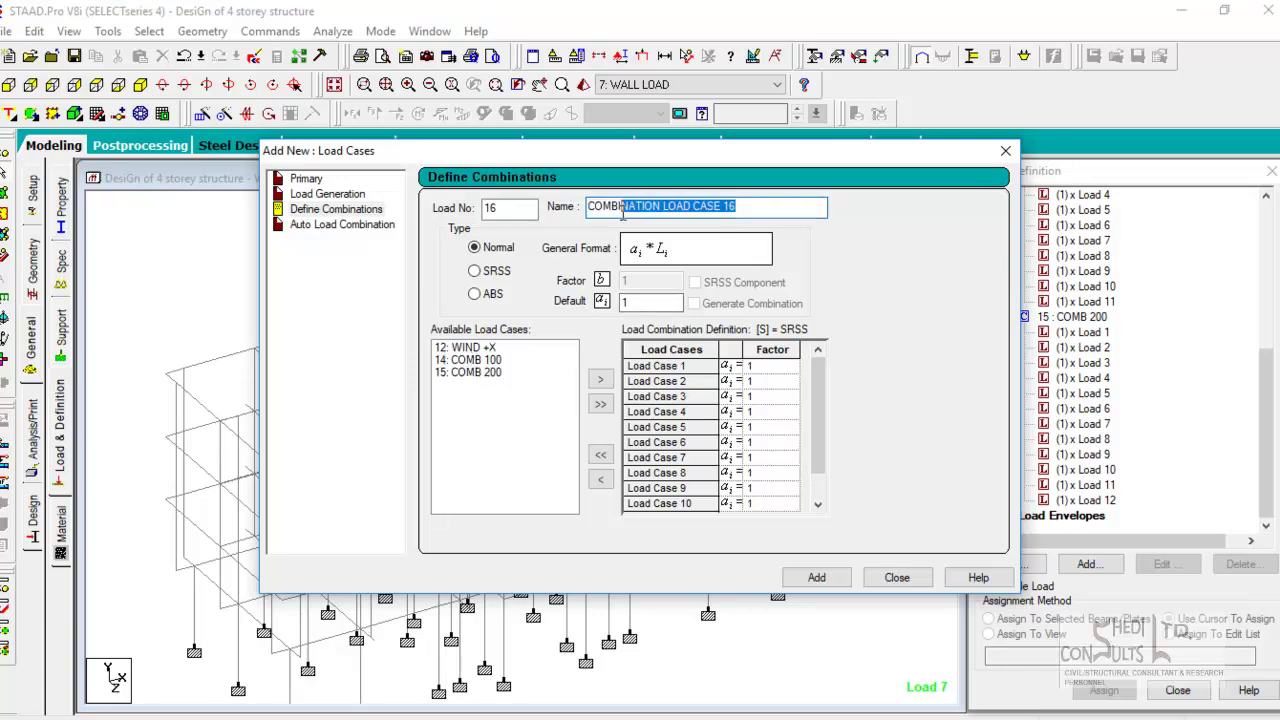
pyautogui.write('B 300')
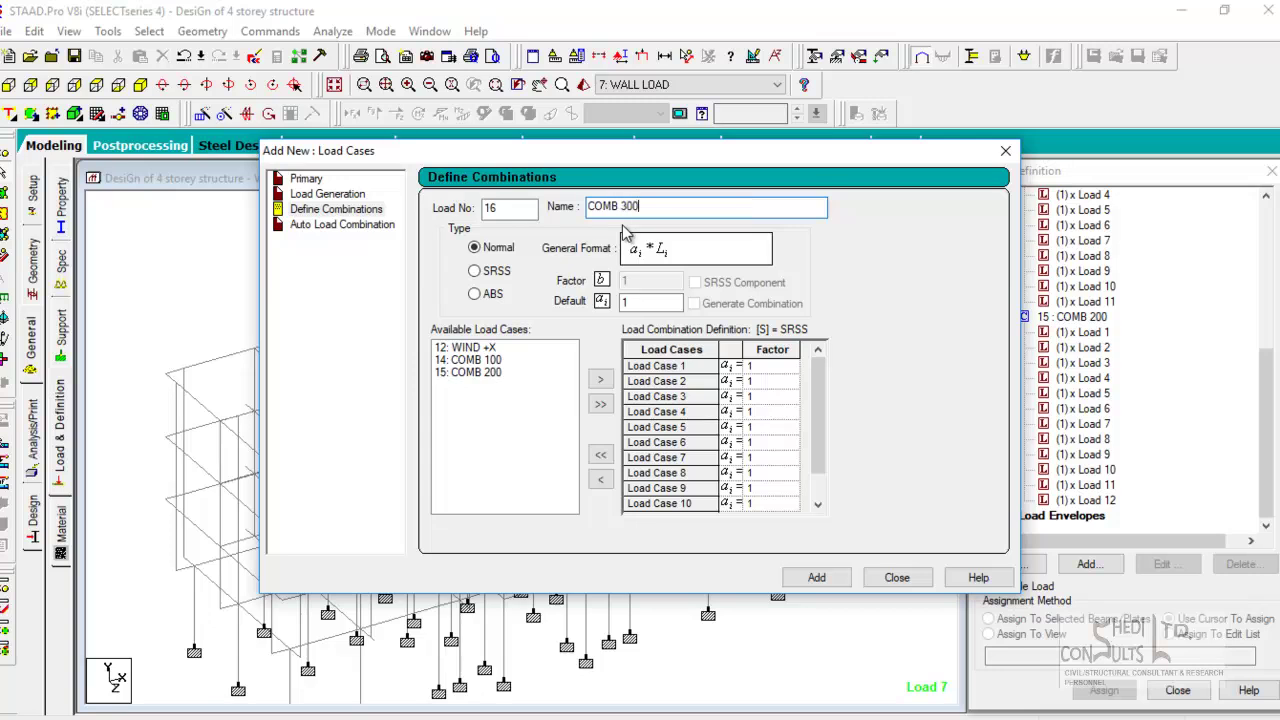
pyautogui.click(818, 578)
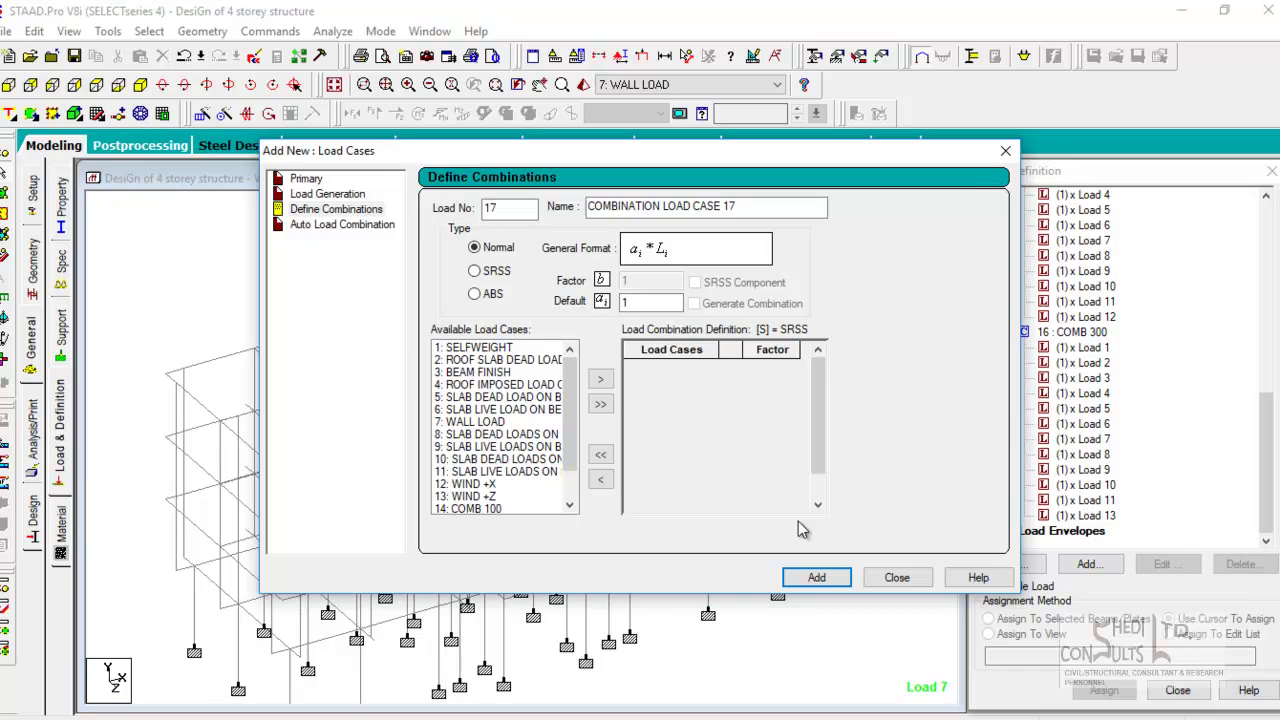
pyautogui.doubleClick(508, 348)
pyautogui.doubleClick(508, 348)
pyautogui.doubleClick(508, 348)
pyautogui.doubleClick(508, 348)
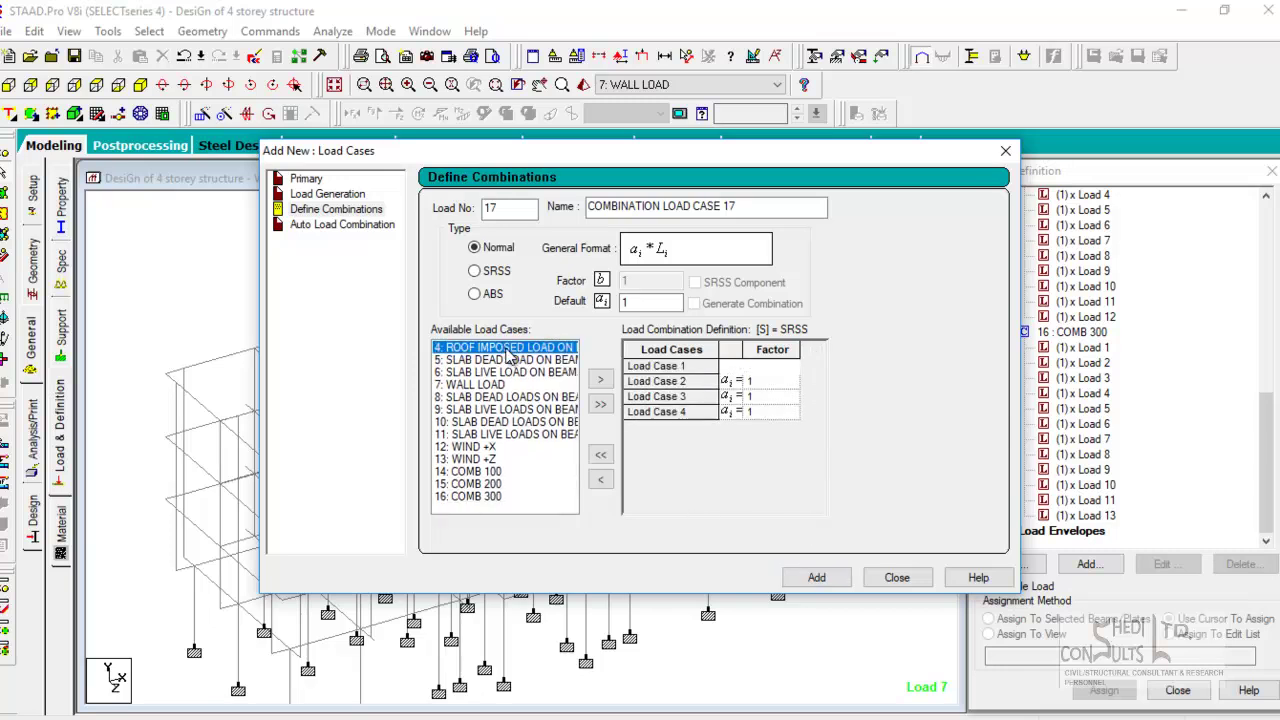
pyautogui.doubleClick(508, 348)
pyautogui.doubleClick(508, 348)
pyautogui.doubleClick(508, 348)
pyautogui.doubleClick(508, 348)
pyautogui.doubleClick(508, 348)
pyautogui.doubleClick(508, 348)
pyautogui.doubleClick(508, 348)
pyautogui.doubleClick(508, 348)
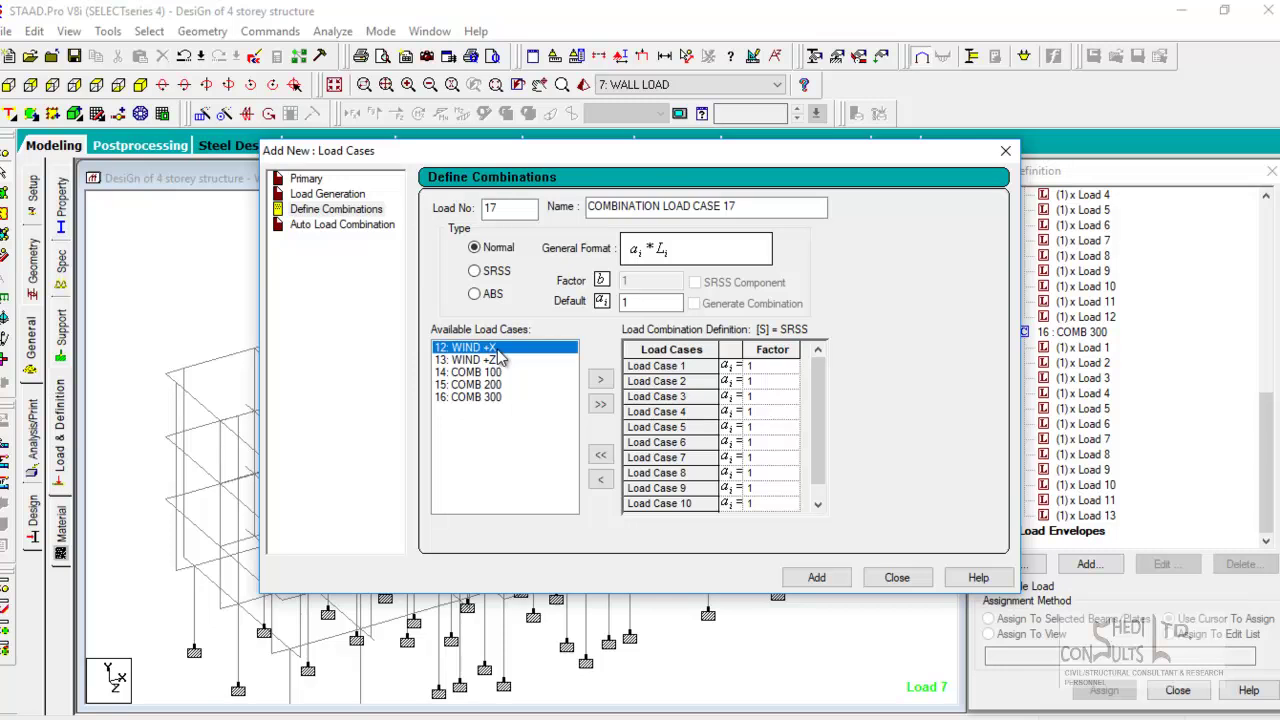
pyautogui.doubleClick(497, 349)
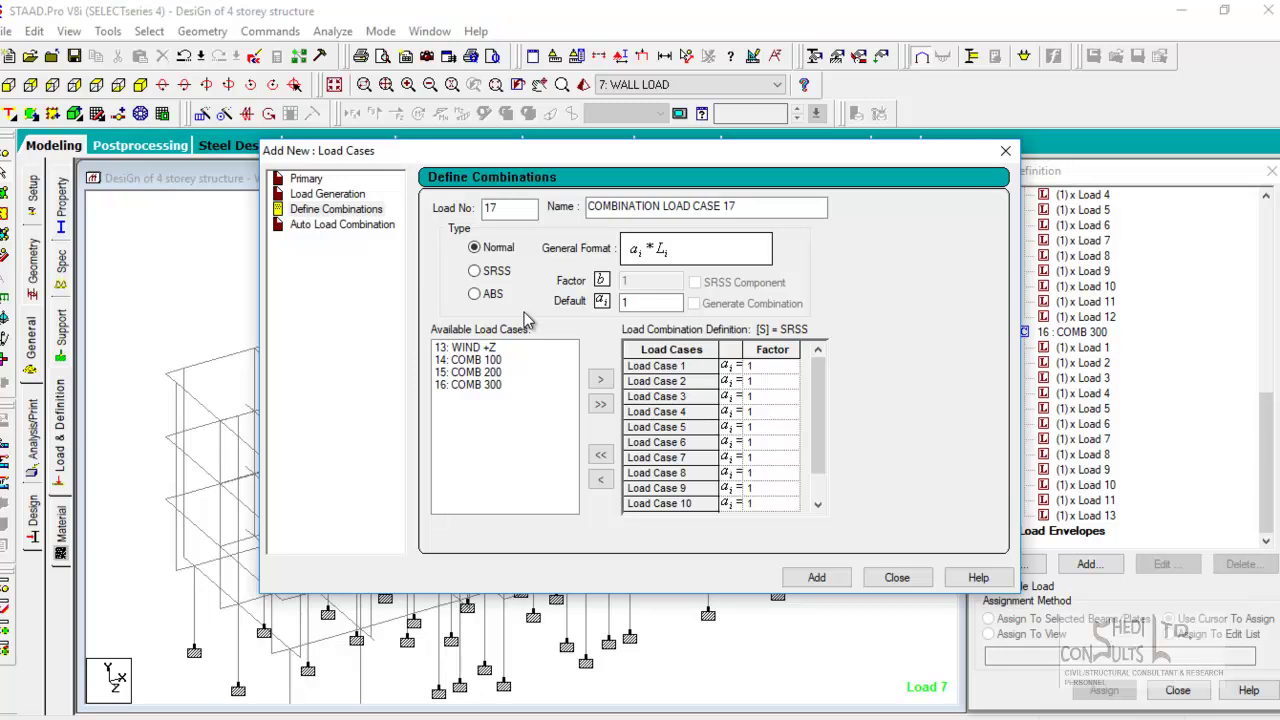
pyautogui.click(886, 578)
# - Review the primary load cases and the cases included in COMB 100, COMB 200 and COMB 300 in the load tree
pyautogui.moveTo(1266, 440); pyautogui.dragTo(1267, 307)
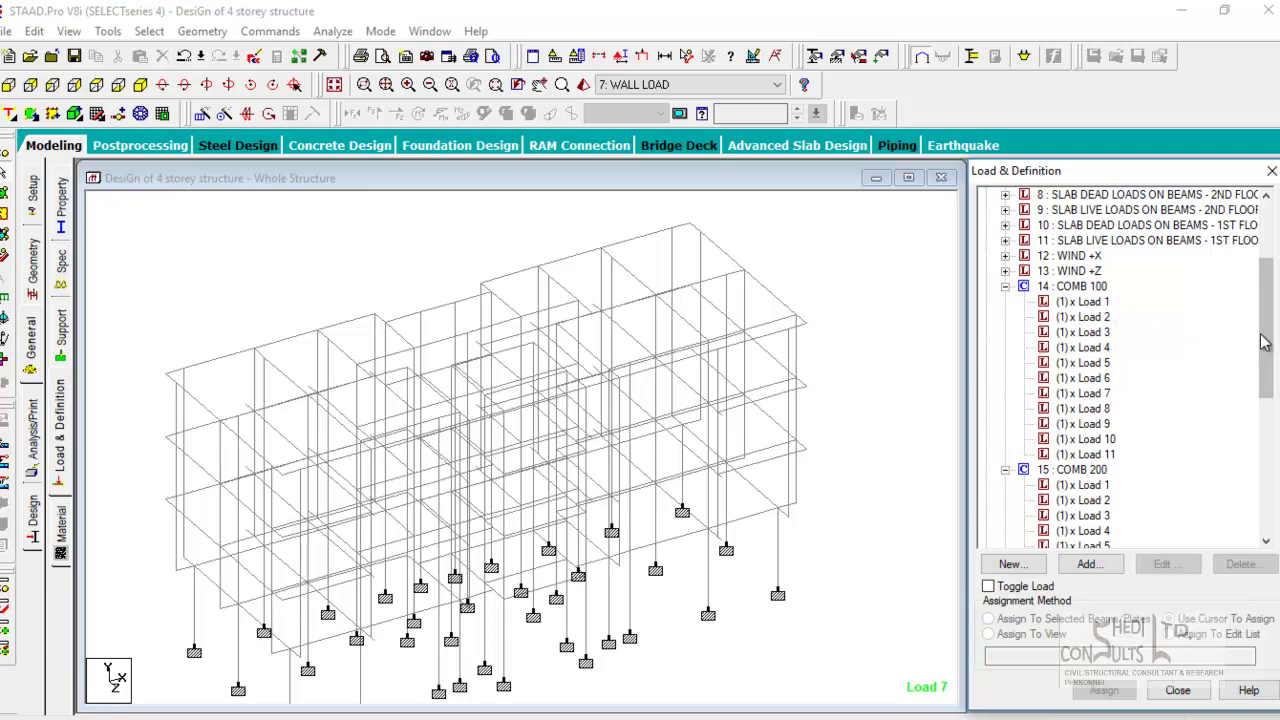
pyautogui.moveTo(1266, 330); pyautogui.dragTo(1275, 252)
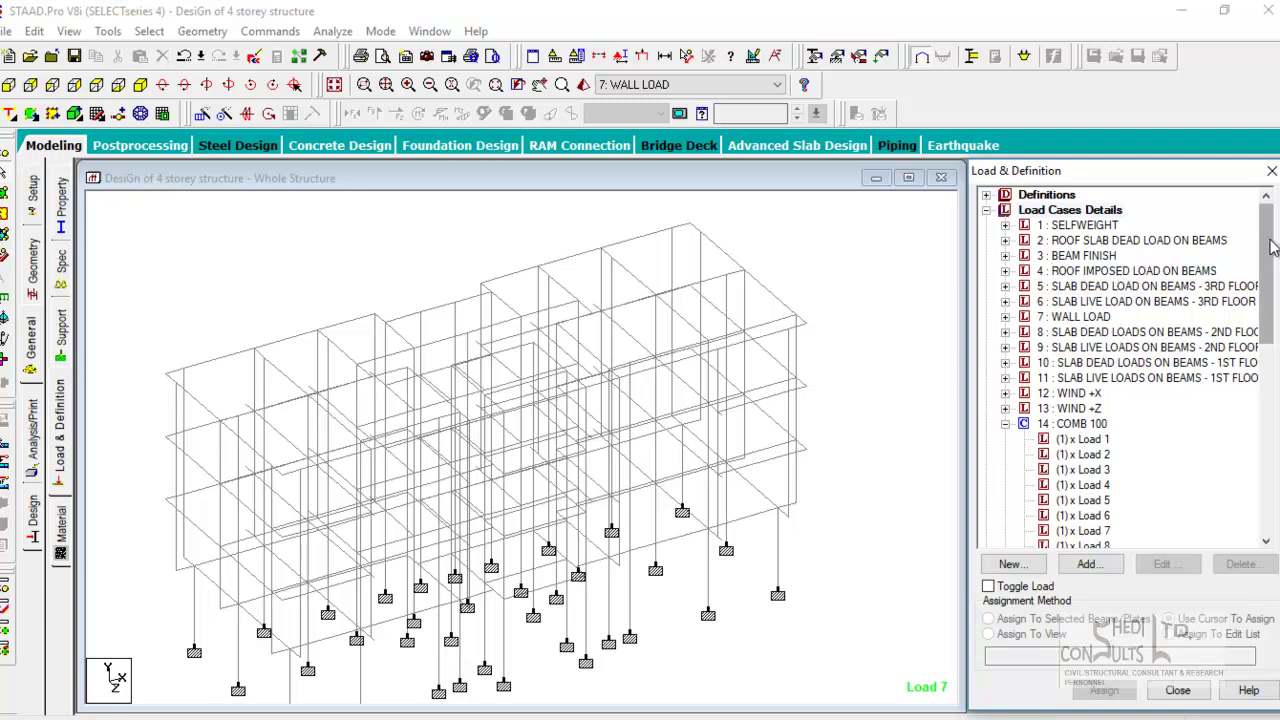
pyautogui.moveTo(1267, 246); pyautogui.dragTo(1267, 304)
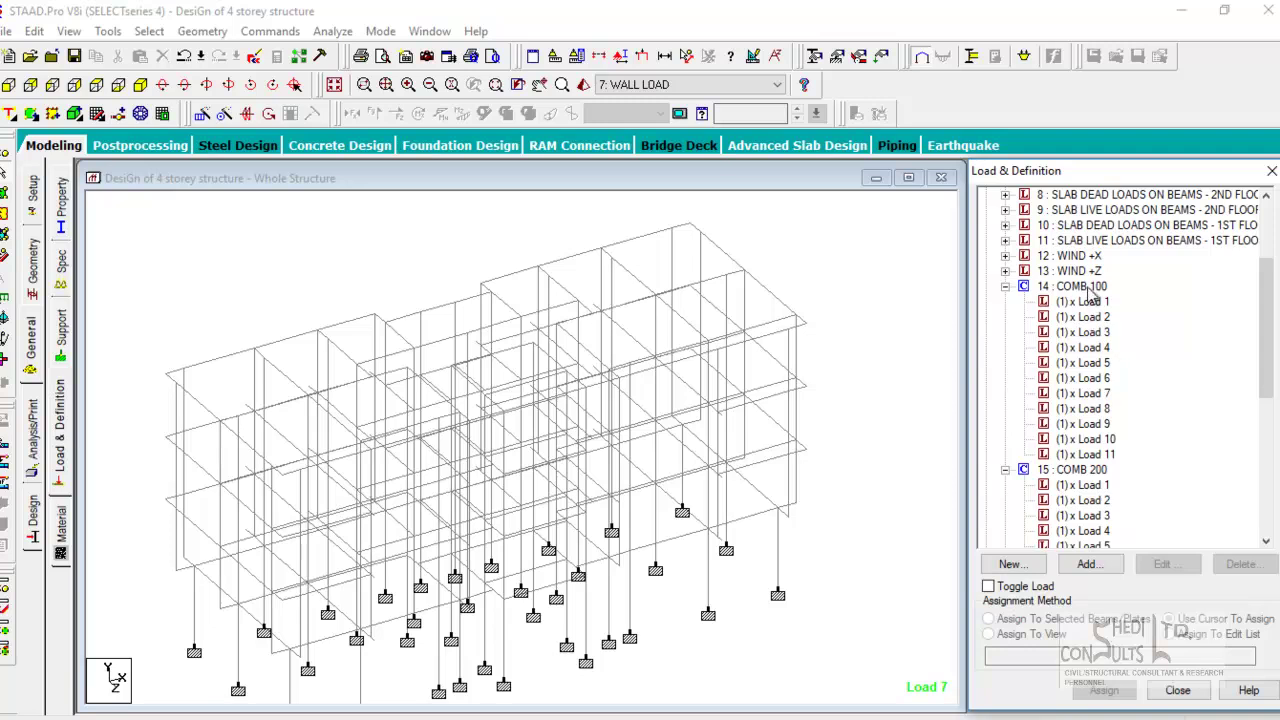
pyautogui.moveTo(1268, 328)
pyautogui.mouseDown()
pyautogui.moveTo(1268, 389)
pyautogui.moveTo(1268, 317)
pyautogui.mouseUp()
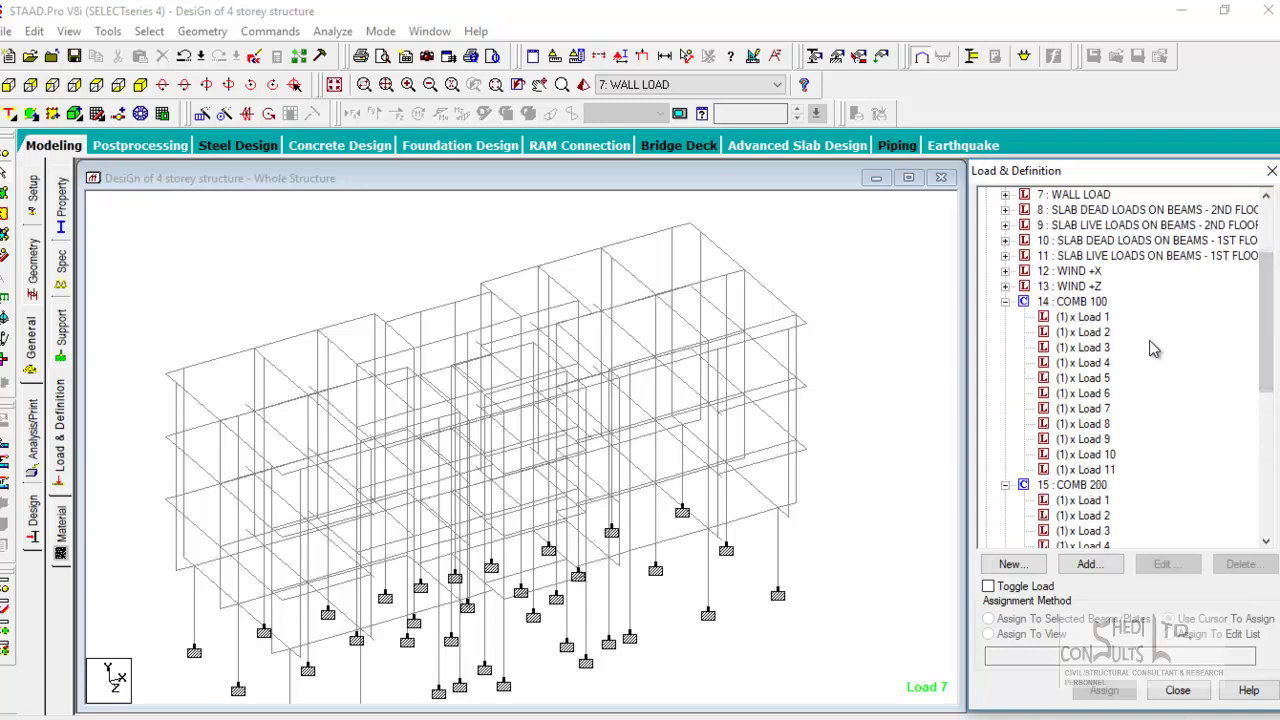
pyautogui.moveTo(1268, 317); pyautogui.dragTo(1270, 259)
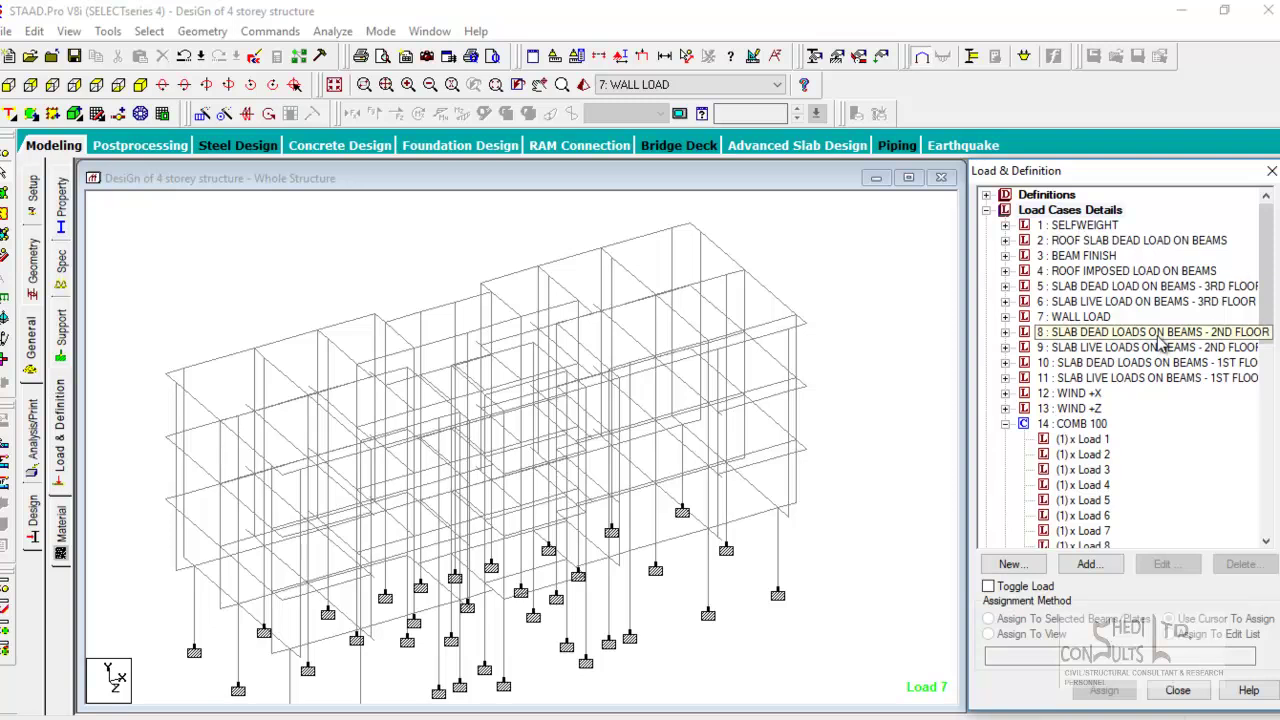
pyautogui.moveTo(1268, 268); pyautogui.dragTo(1267, 382)
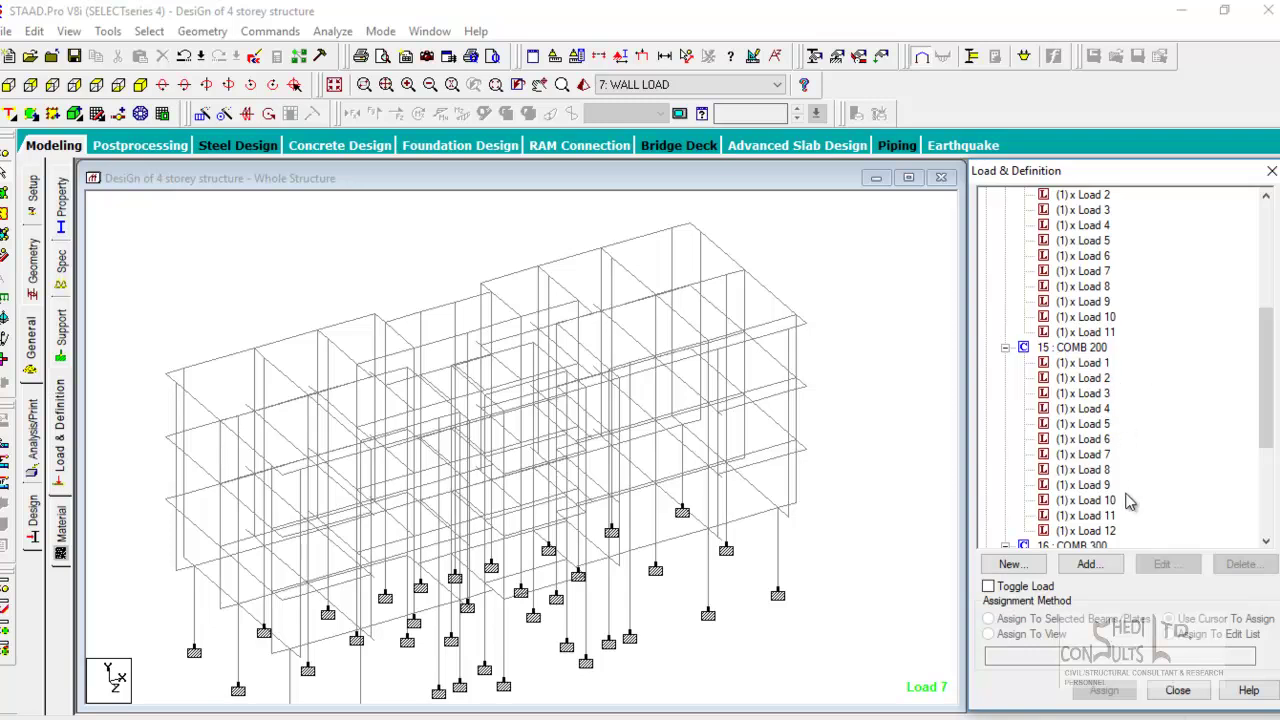
pyautogui.moveTo(1262, 388); pyautogui.dragTo(1272, 285)
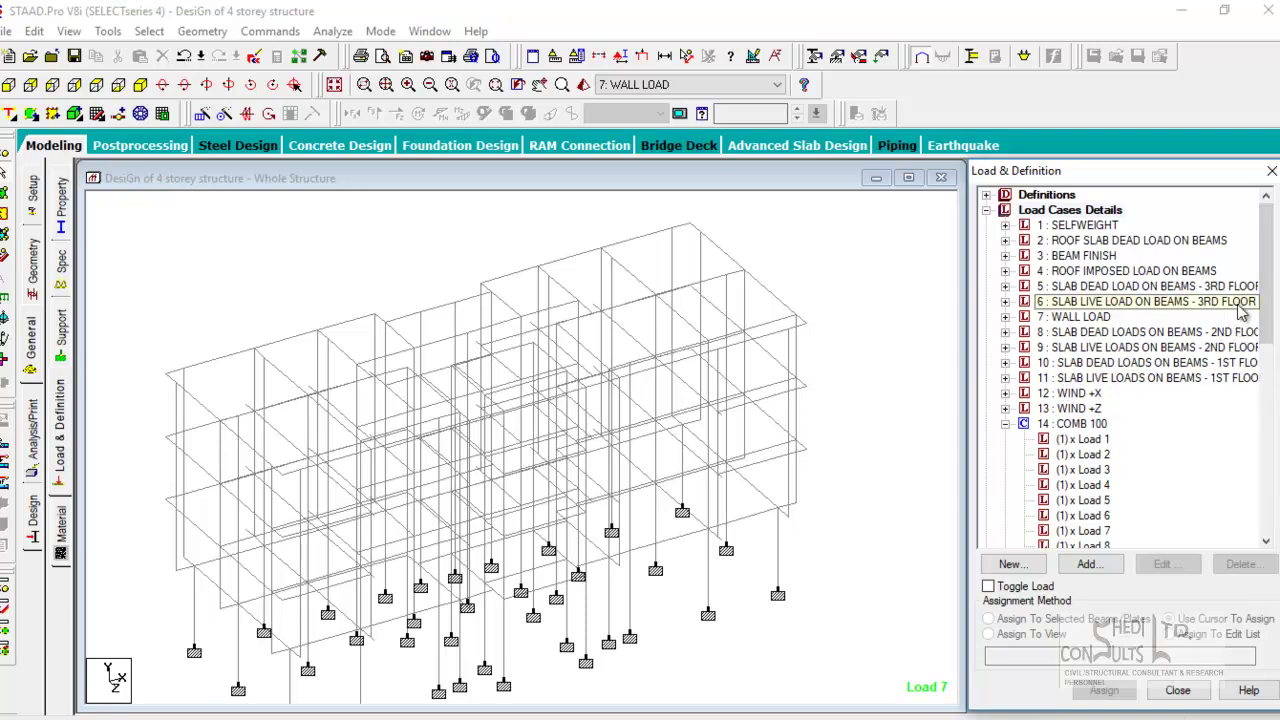
pyautogui.click(1266, 420)
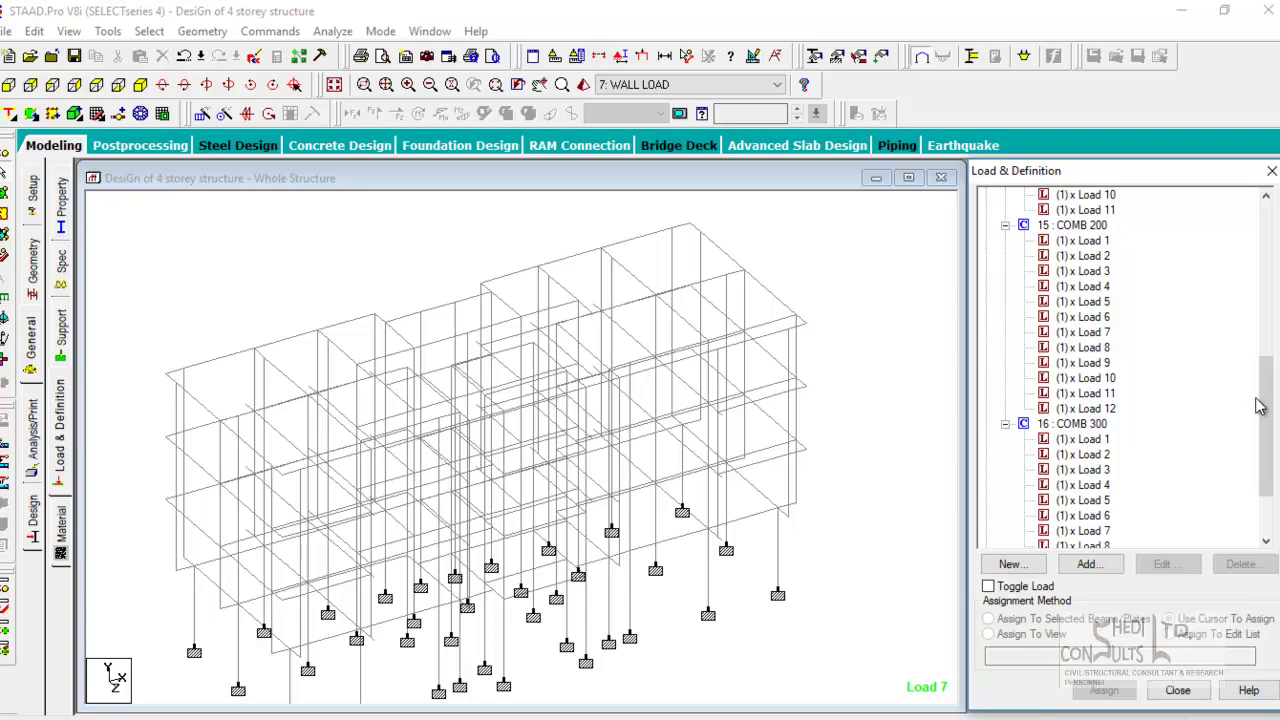
pyautogui.moveTo(1272, 467); pyautogui.dragTo(1278, 370)
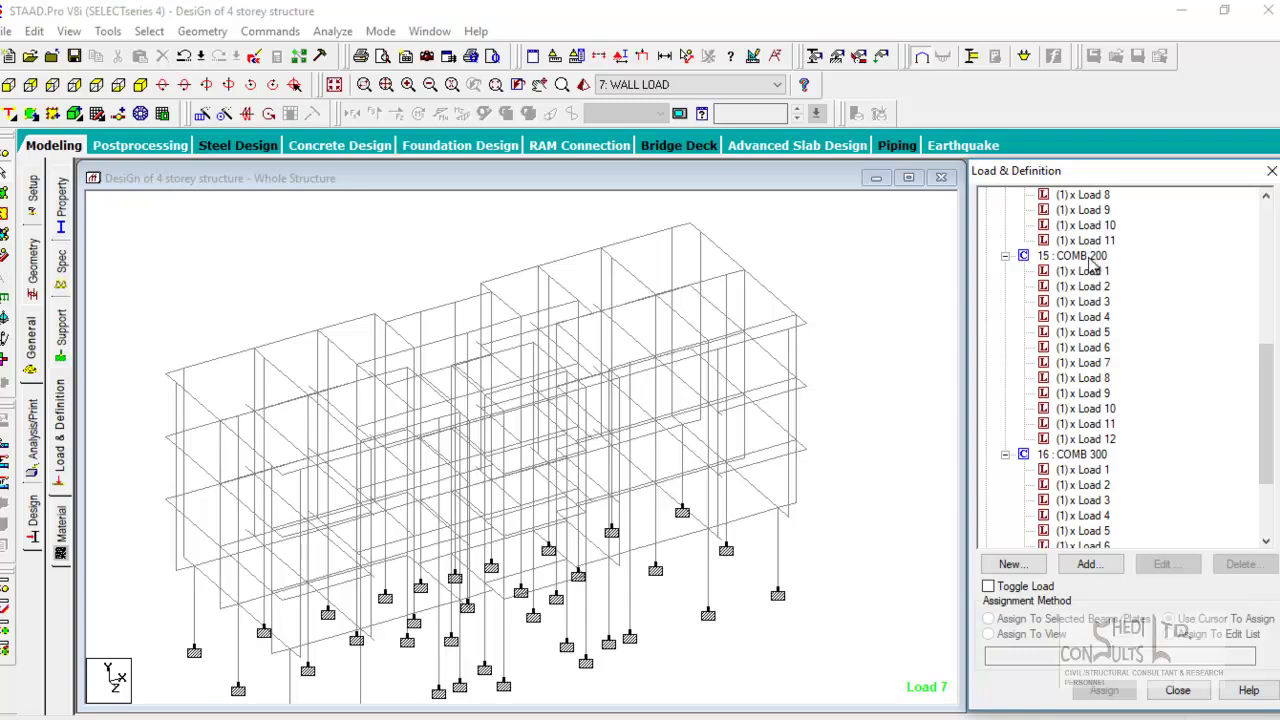
# - Open COMB 200 for editing and remove the roof imposed load (case 4) and 3rd floor slab live load (case 6) from it
pyautogui.click(1078, 256)
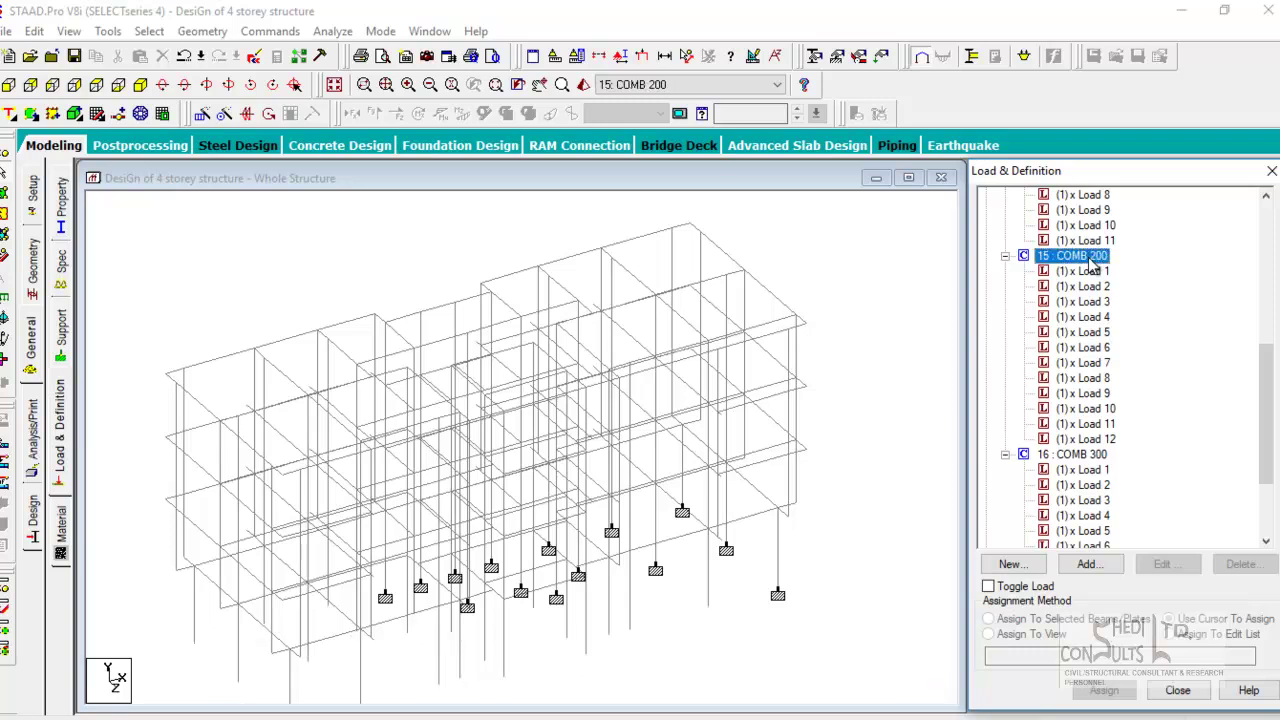
pyautogui.click(1162, 564)
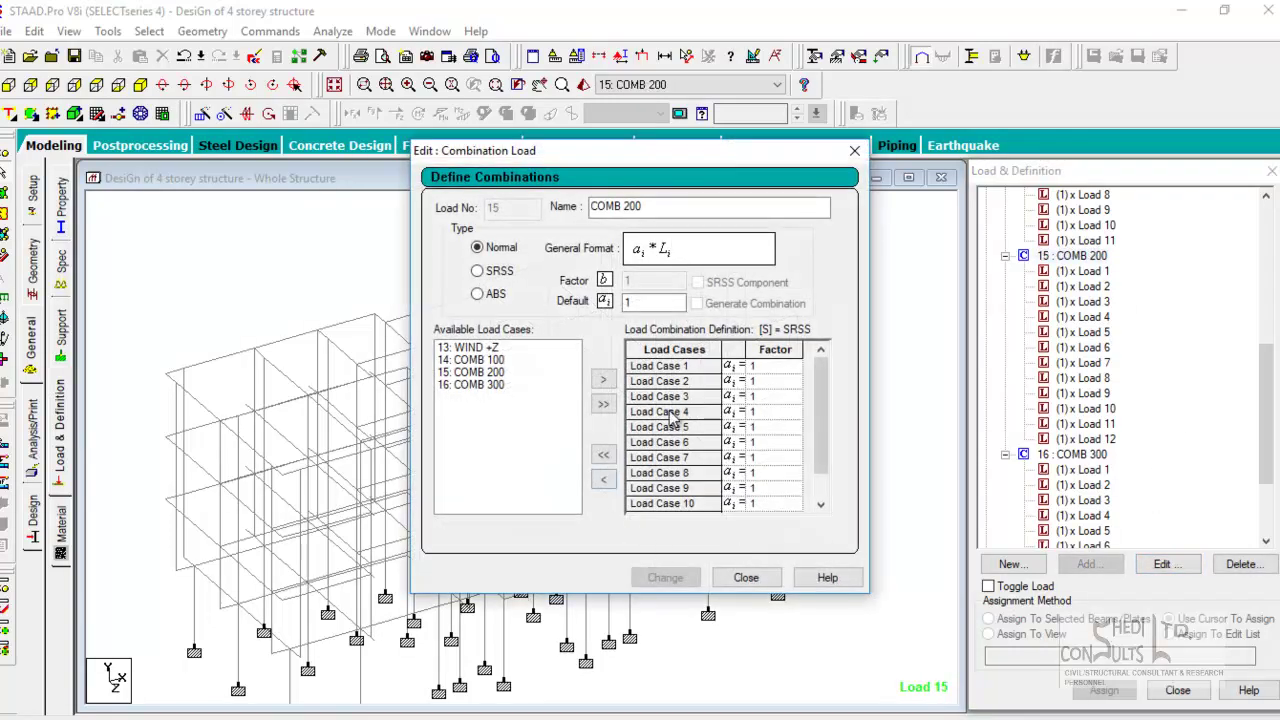
pyautogui.moveTo(1266, 414); pyautogui.dragTo(1266, 274)
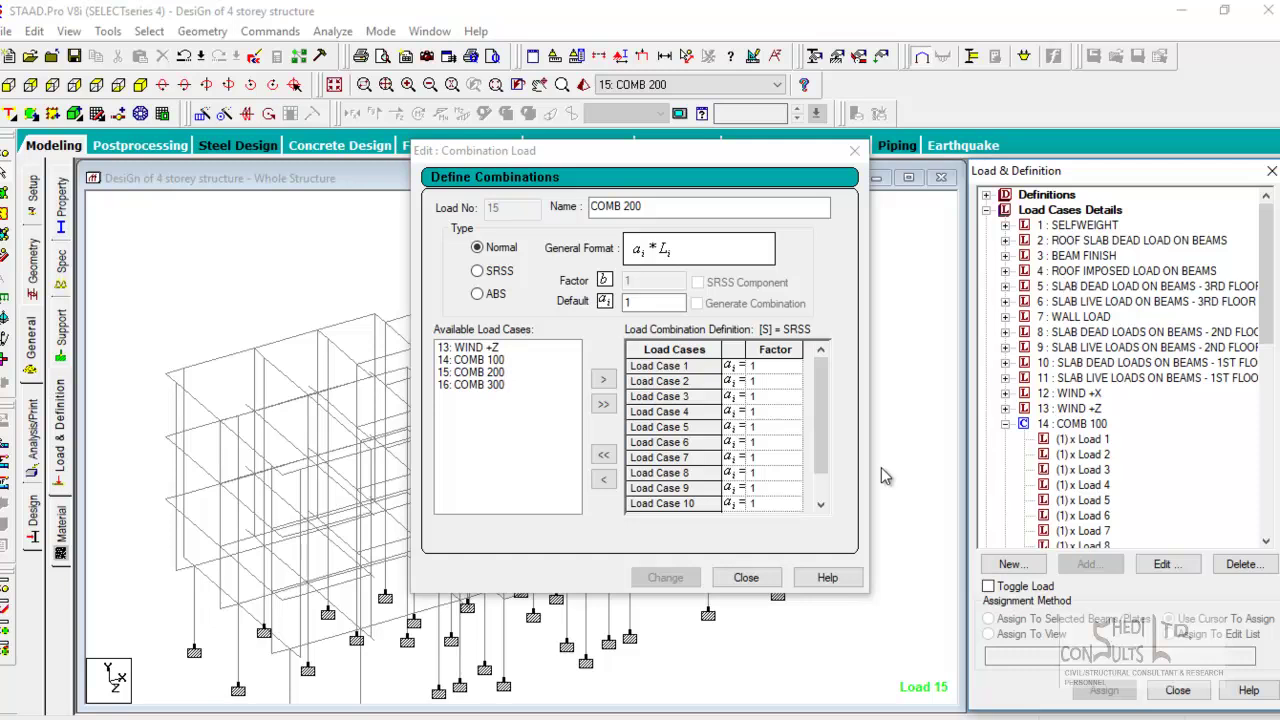
pyautogui.click(706, 411)
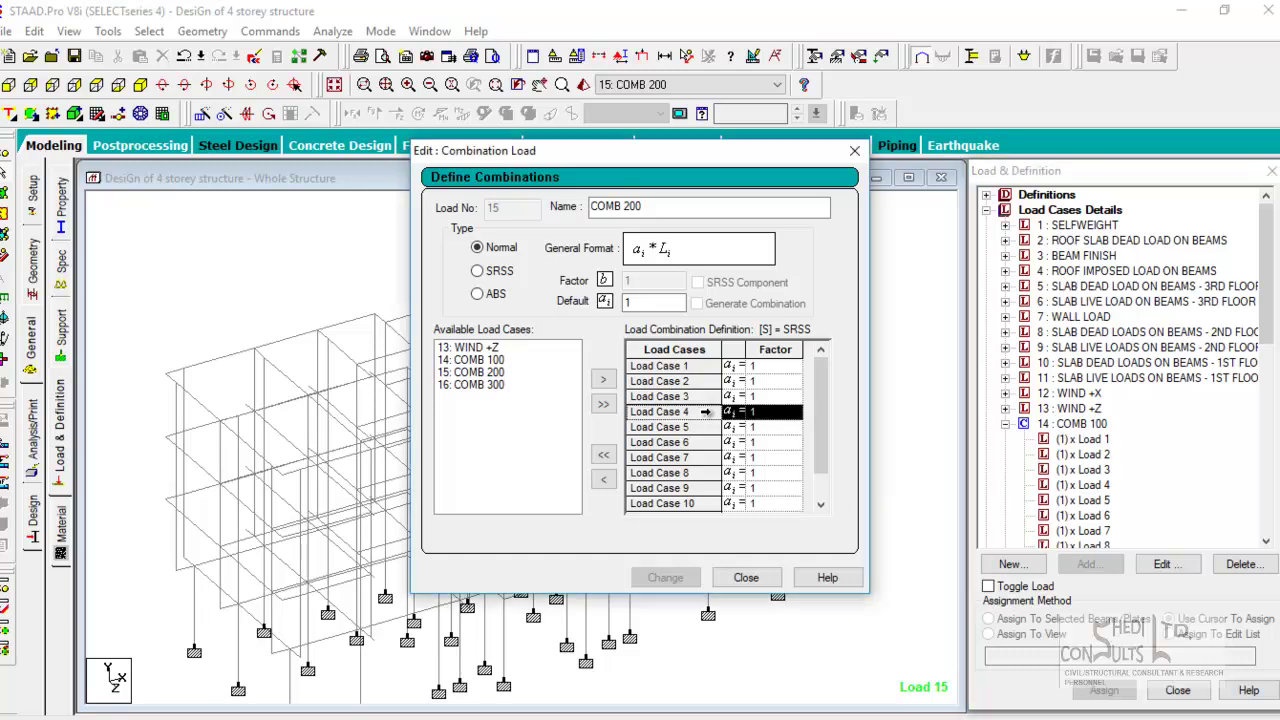
pyautogui.click(603, 479)
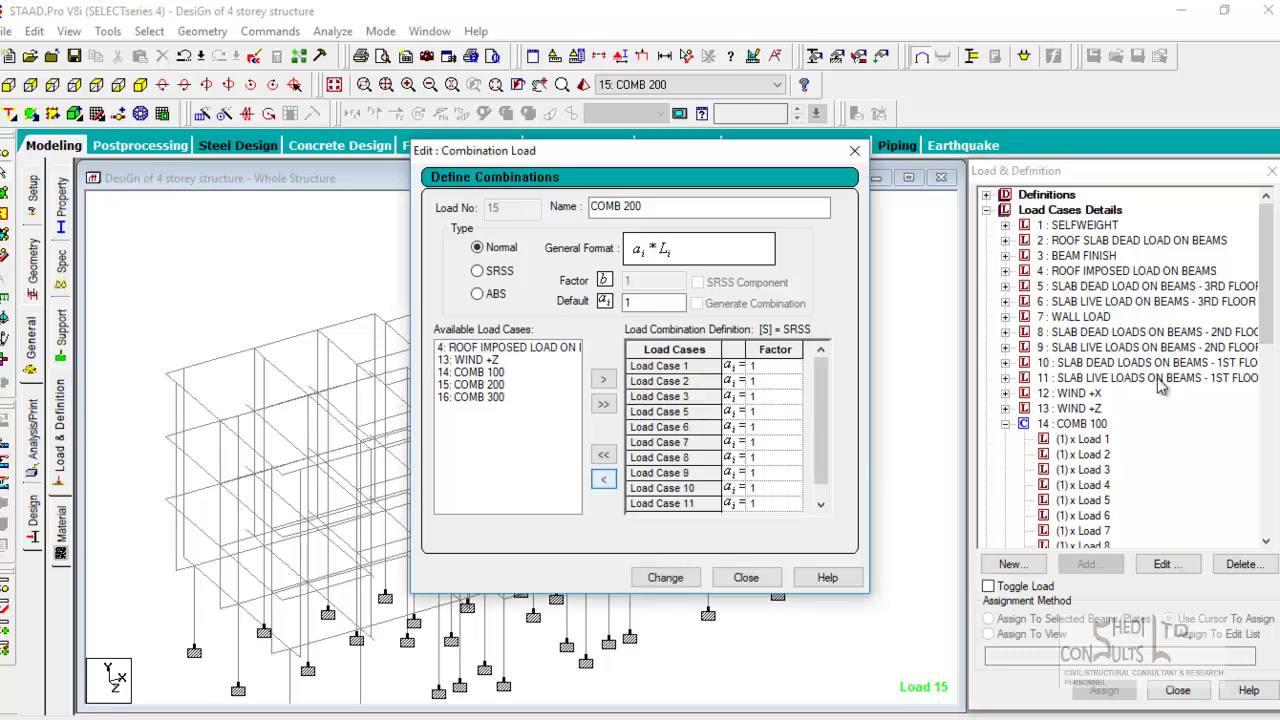
pyautogui.click(684, 427)
pyautogui.click(603, 479)
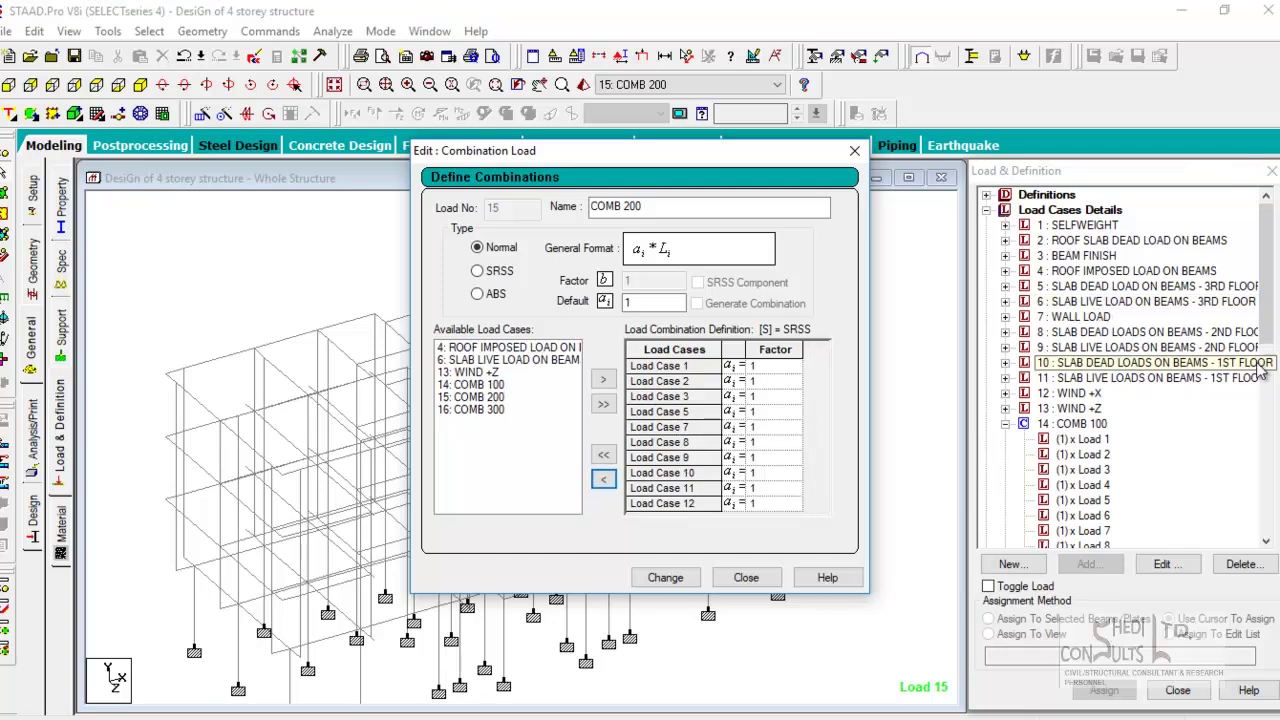
# - Remove the 2nd and 1st floor slab live loads (cases 9 and 11) from COMB 200 and apply the change
pyautogui.scroll(-1, 1200, 345)
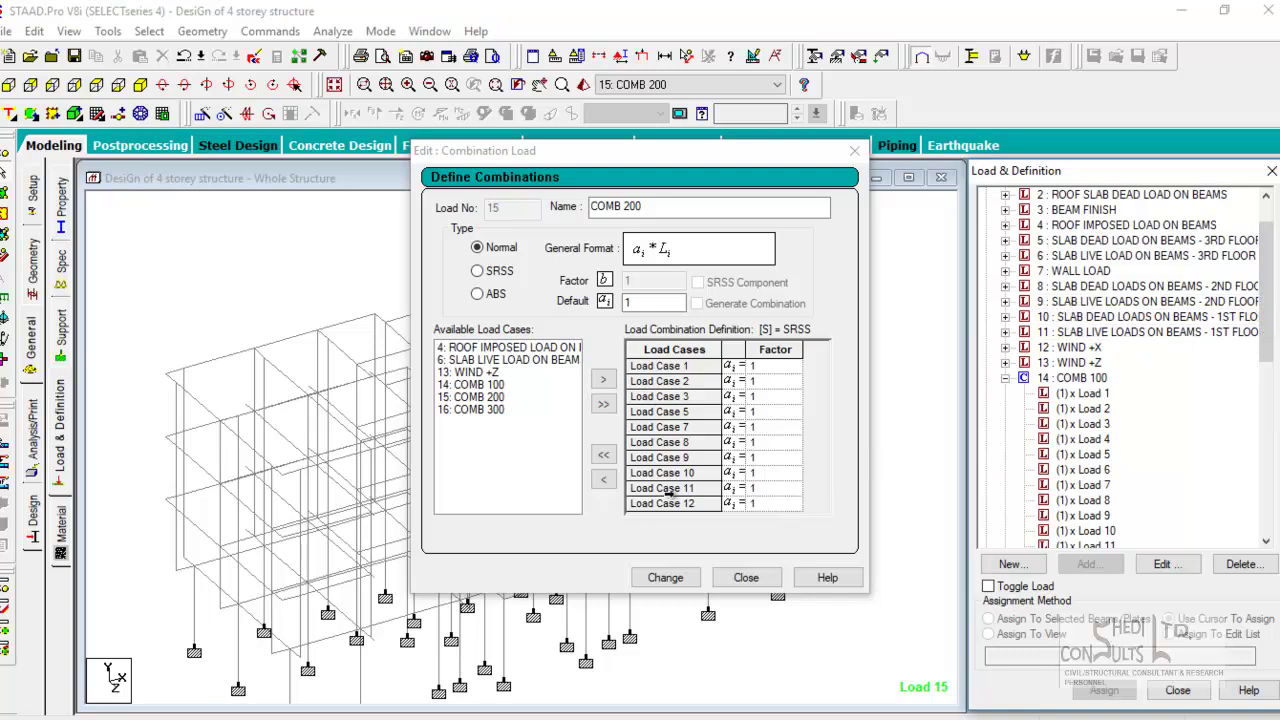
pyautogui.click(673, 444)
pyautogui.click(667, 459)
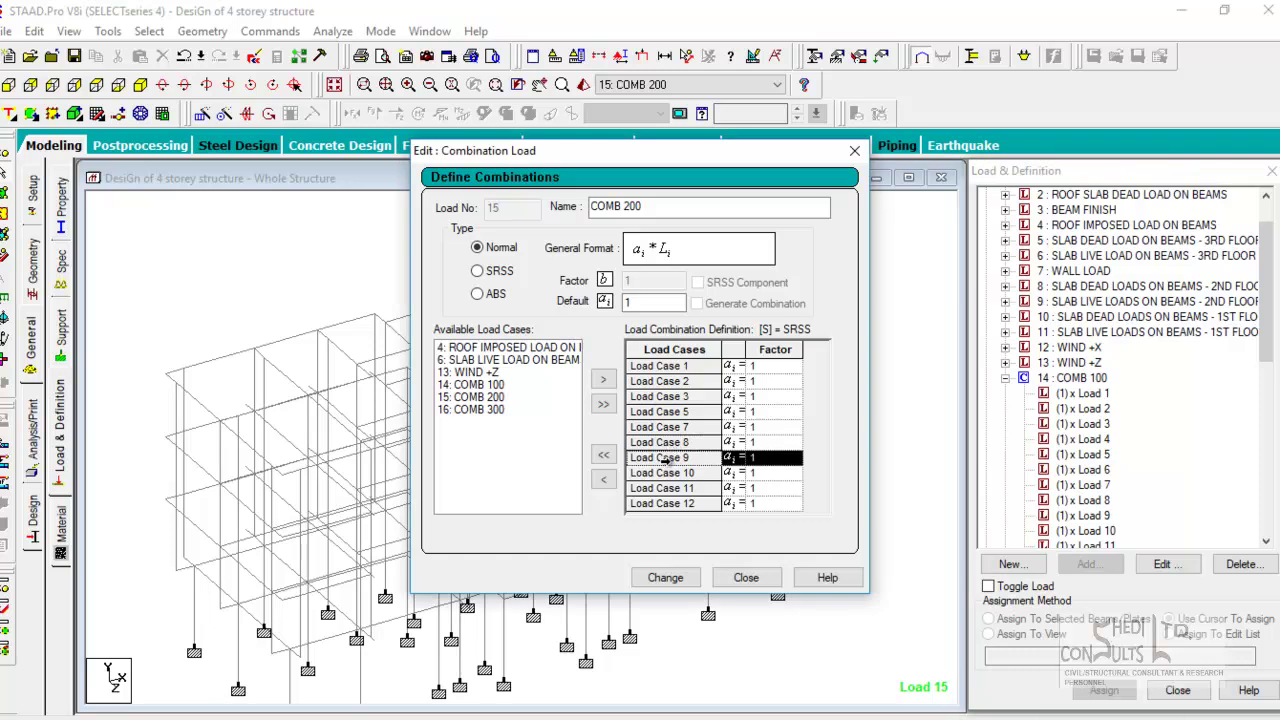
pyautogui.click(601, 481)
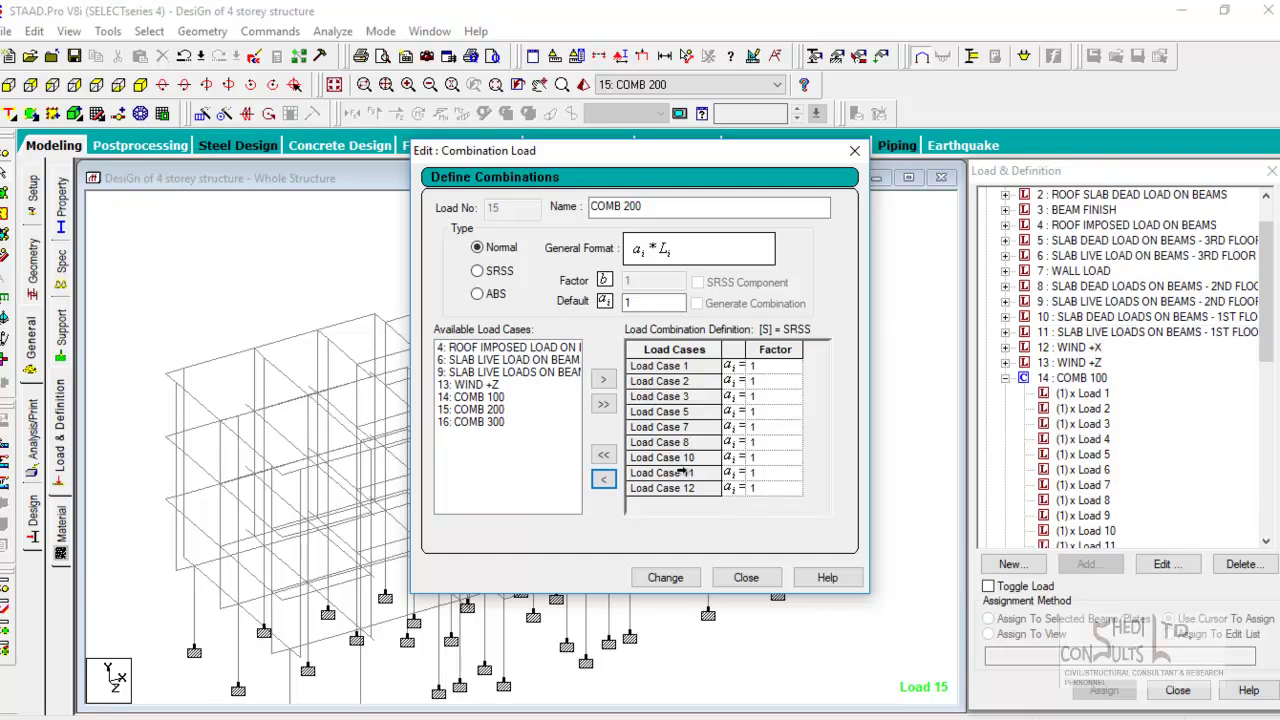
pyautogui.click(683, 472)
pyautogui.click(603, 480)
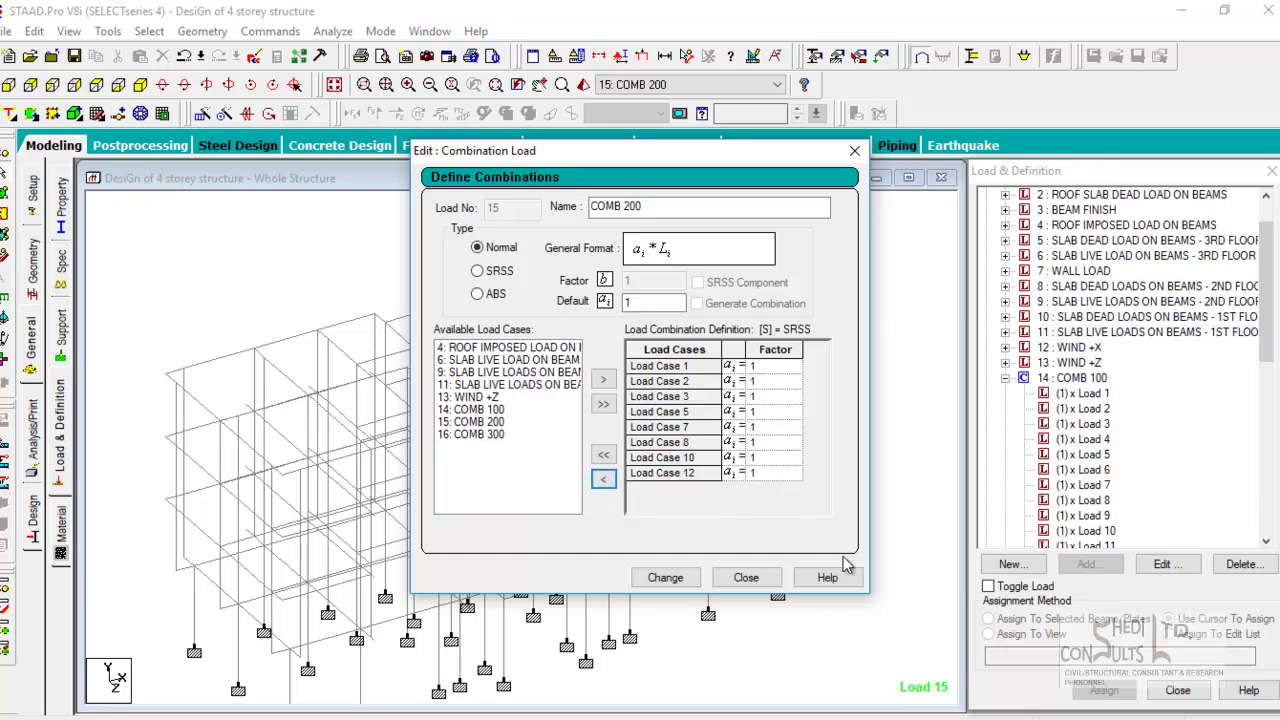
pyautogui.click(678, 582)
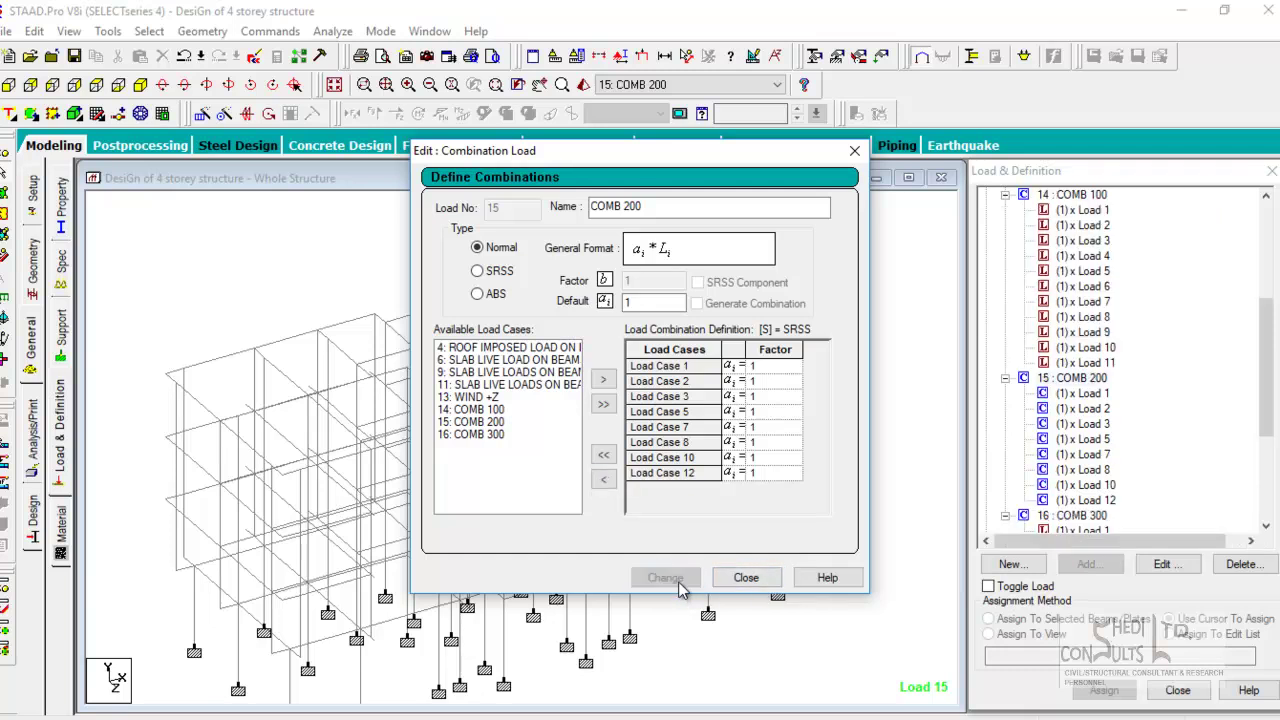
pyautogui.click(746, 577)
# - Open COMB 300 for editing and remove the roof imposed load (case 4) and 3rd floor slab live load (case 6) from it
pyautogui.moveTo(1274, 376); pyautogui.dragTo(1274, 410)
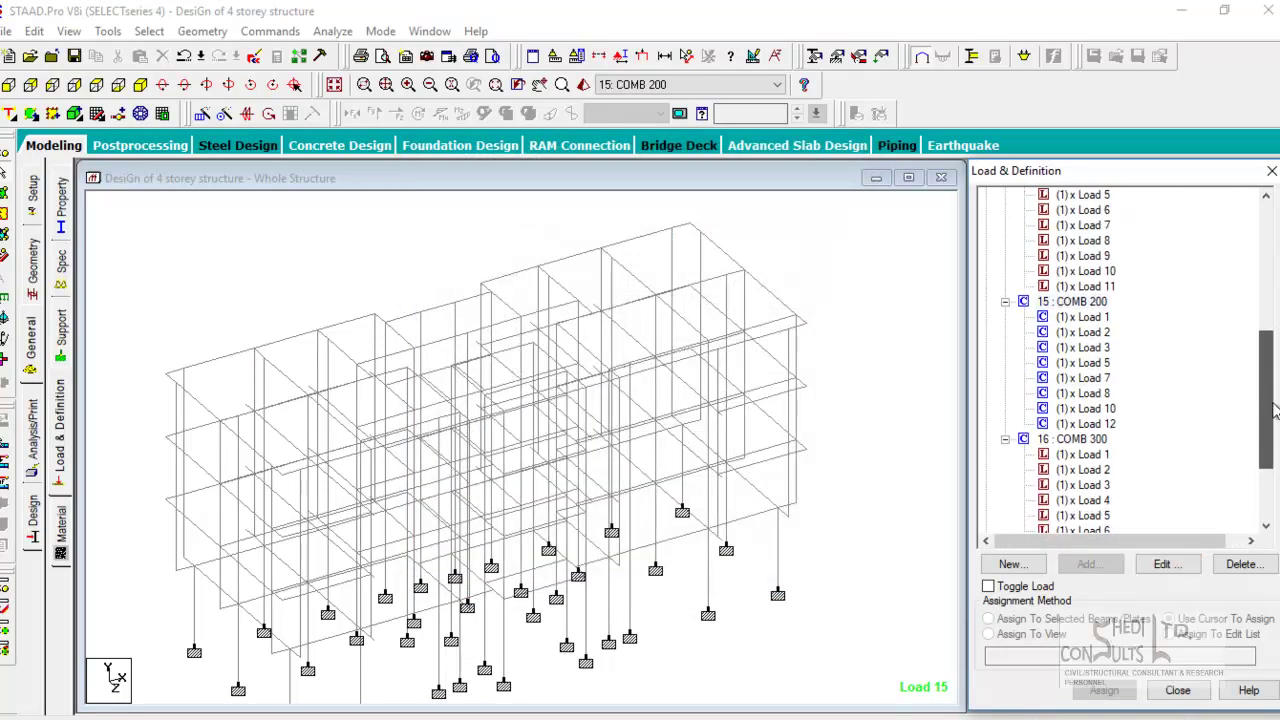
pyautogui.scroll(-1, 1274, 410)
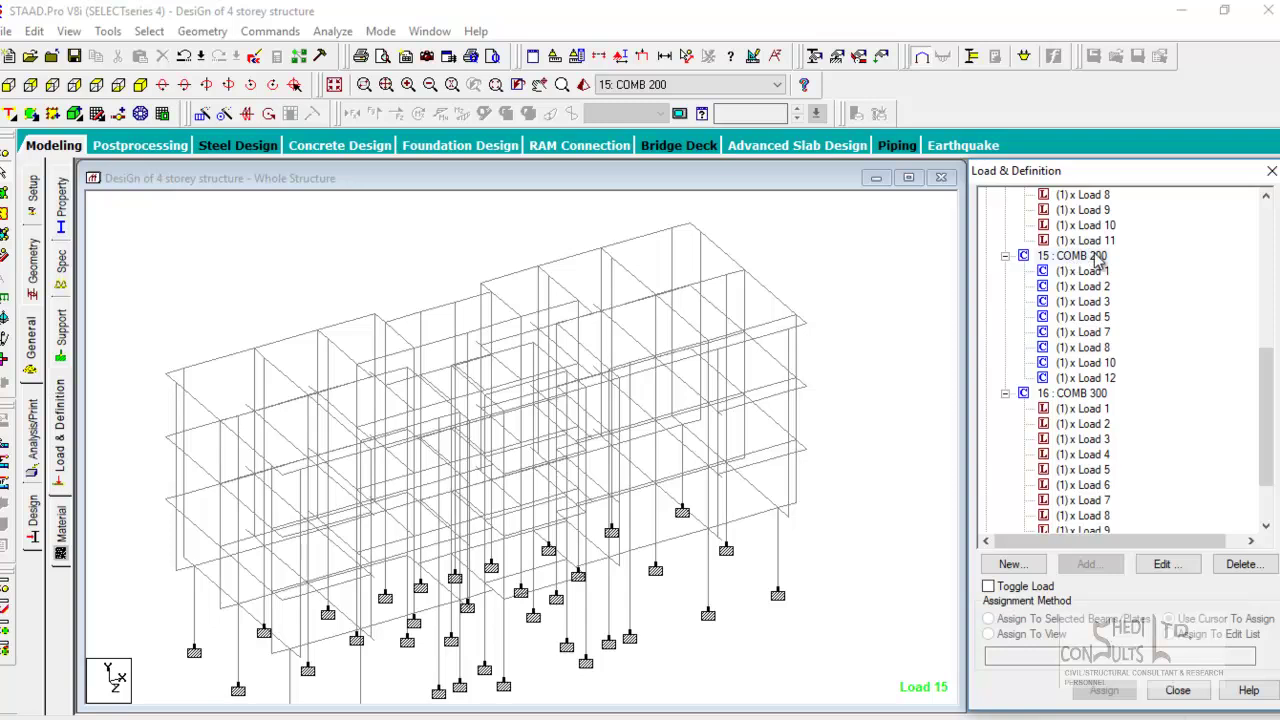
pyautogui.moveTo(1272, 410); pyautogui.dragTo(1240, 436)
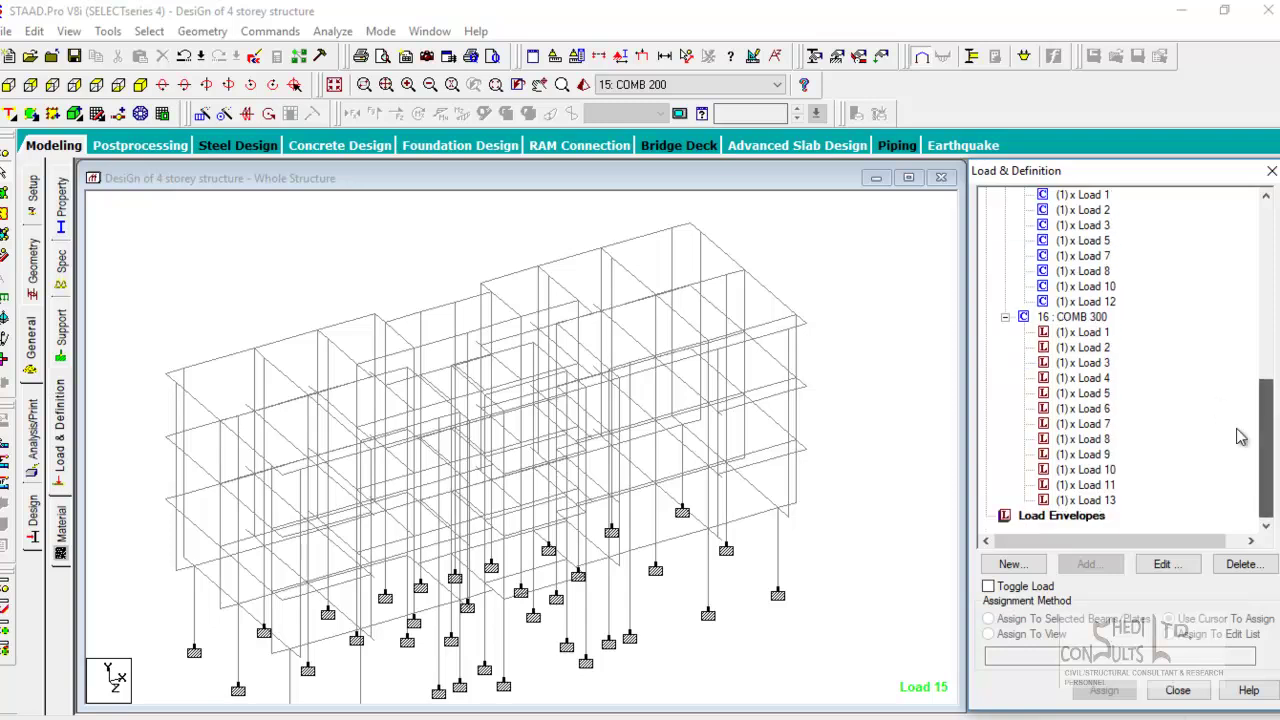
pyautogui.click(1080, 318)
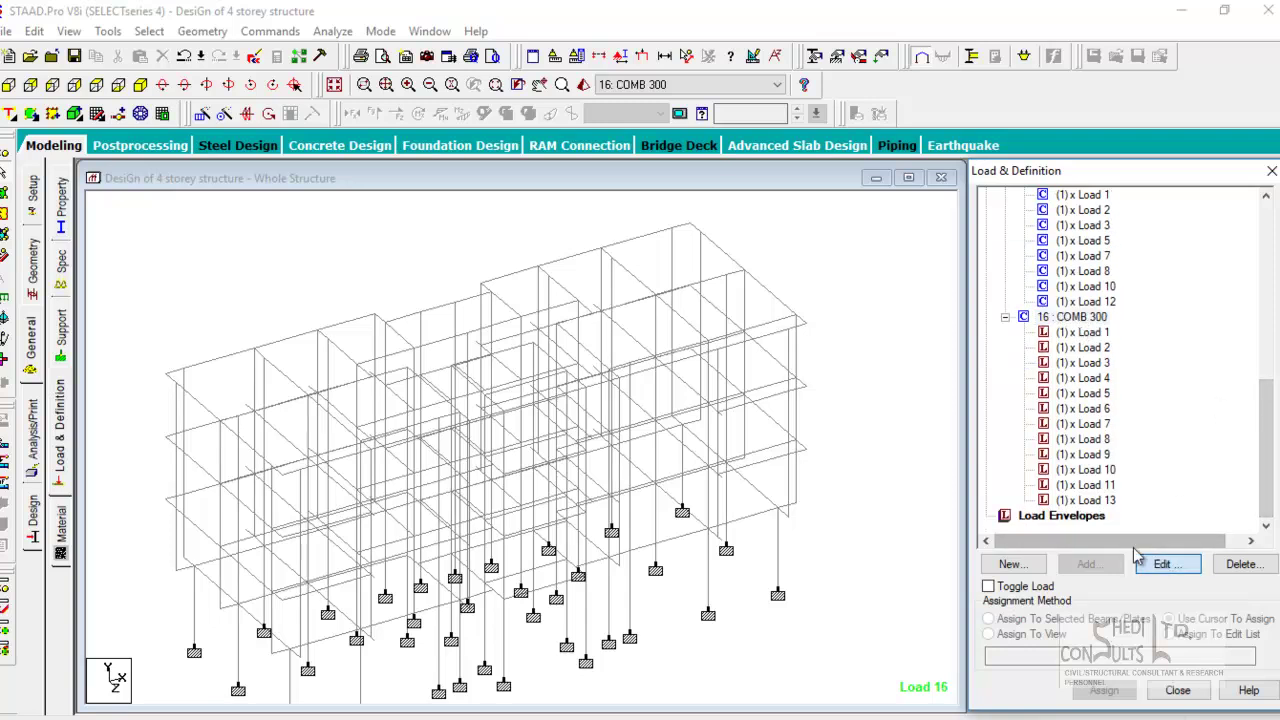
pyautogui.click(1150, 562)
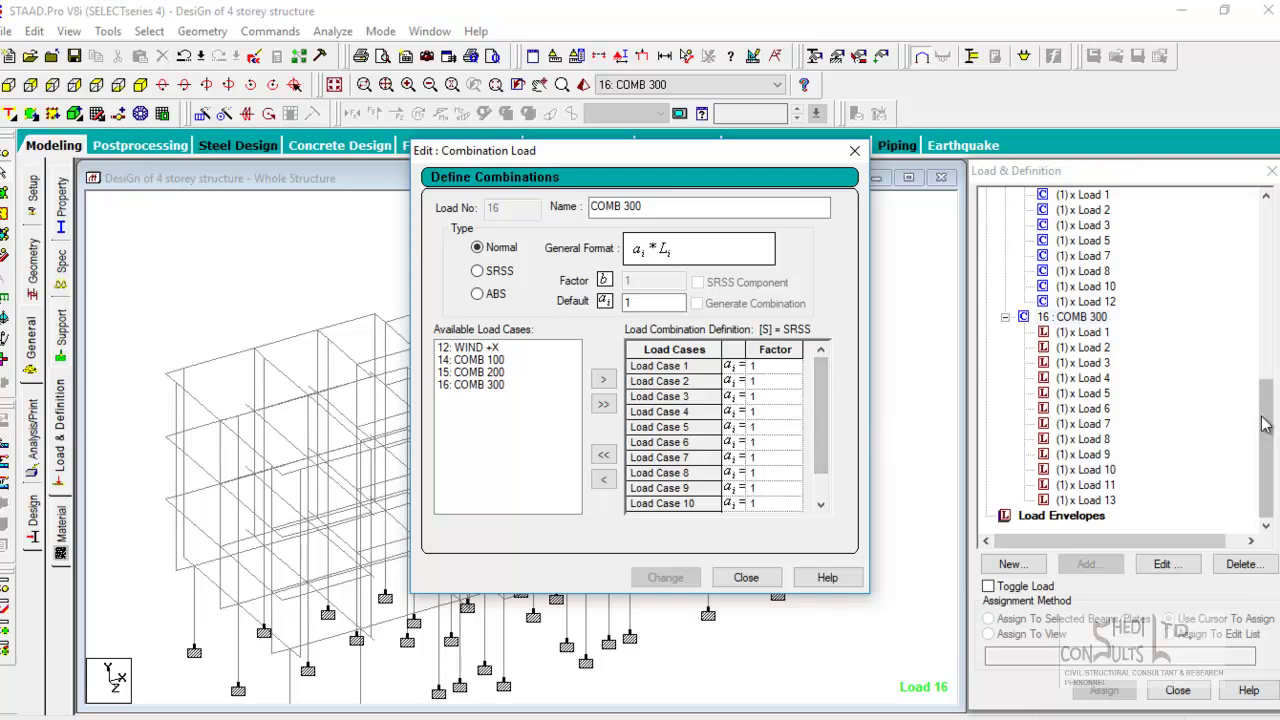
pyautogui.moveTo(1266, 450); pyautogui.dragTo(1266, 272)
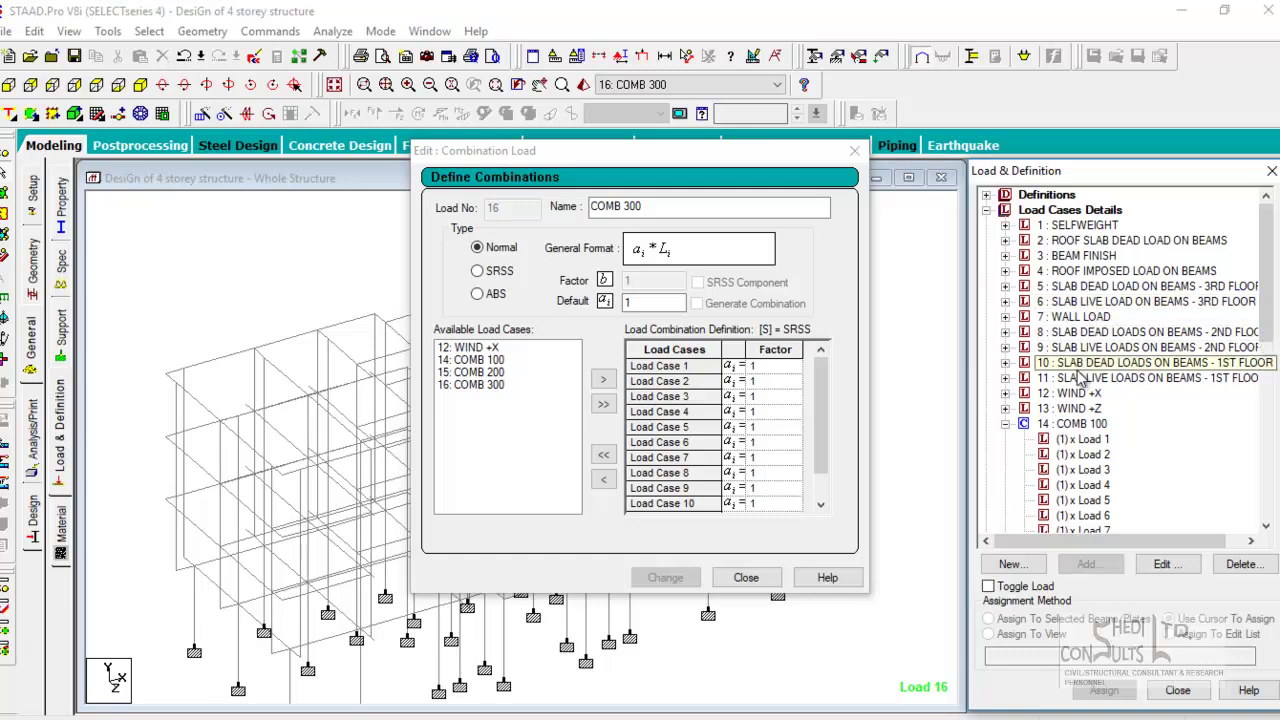
pyautogui.click(679, 412)
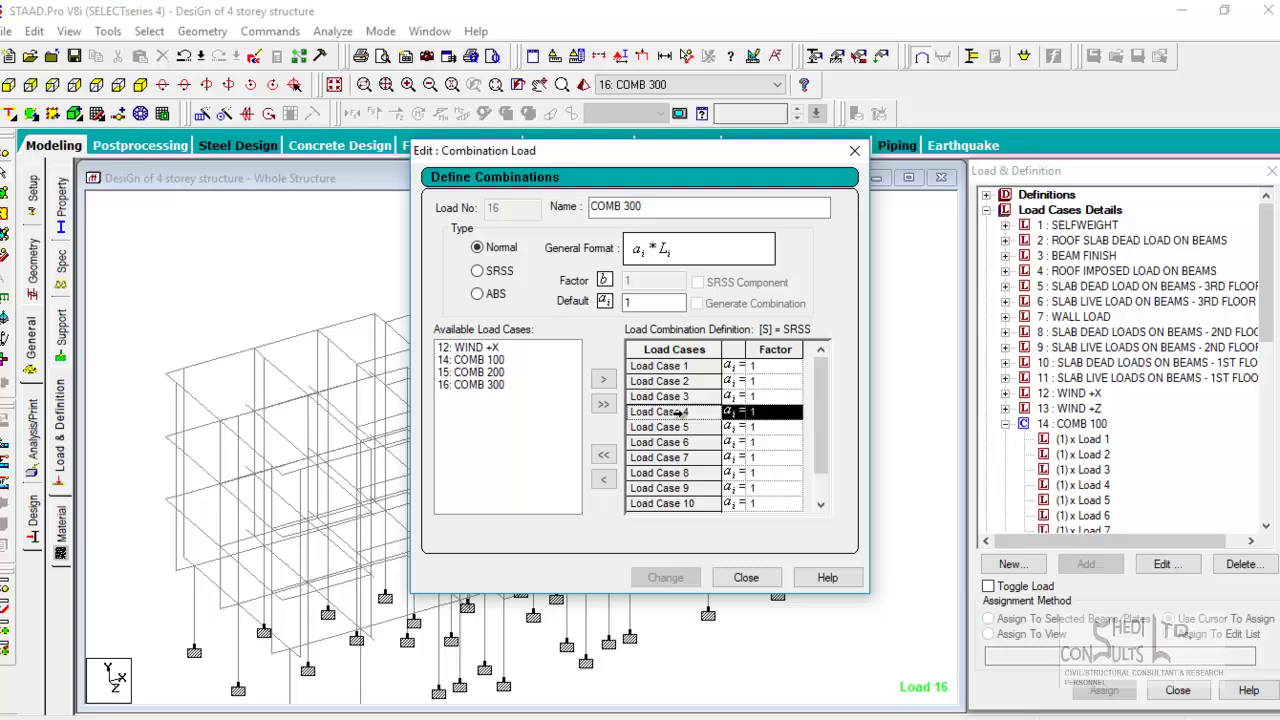
pyautogui.click(603, 479)
pyautogui.click(672, 427)
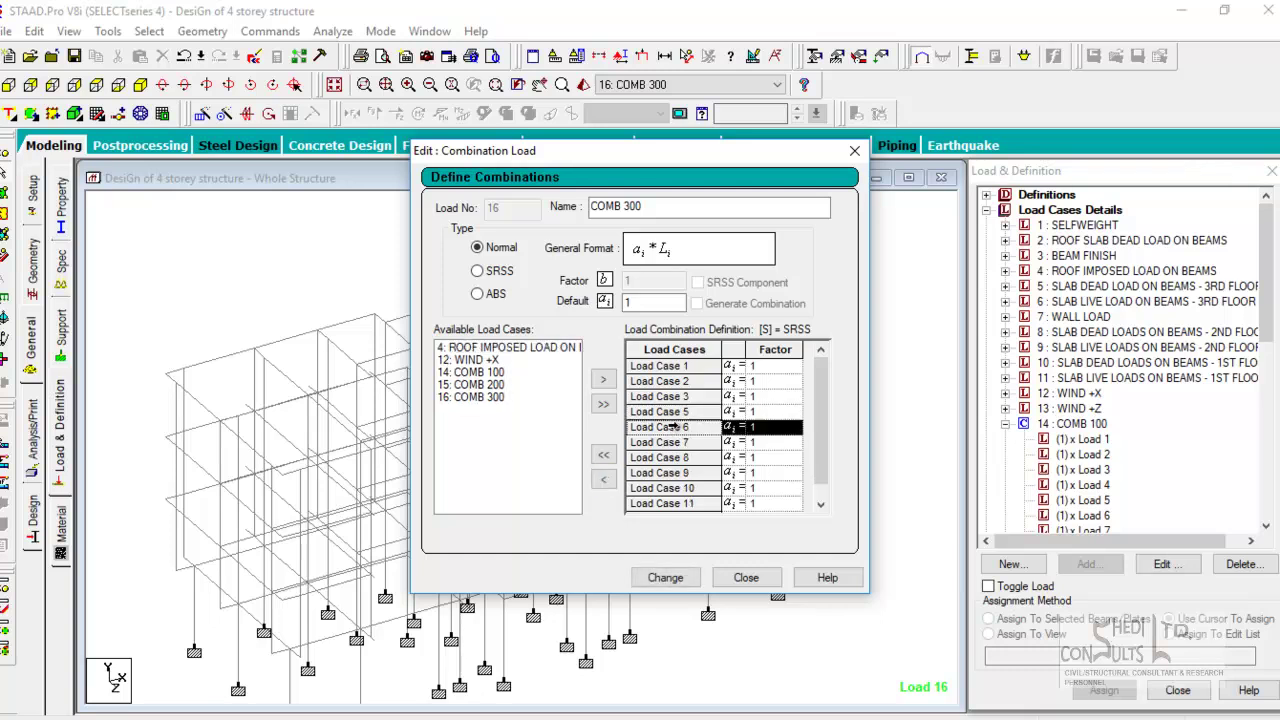
pyautogui.click(603, 479)
# - Remove the 2nd and 1st floor slab live loads (cases 9 and 11) from COMB 300, apply the change and close the editor
pyautogui.click(678, 457)
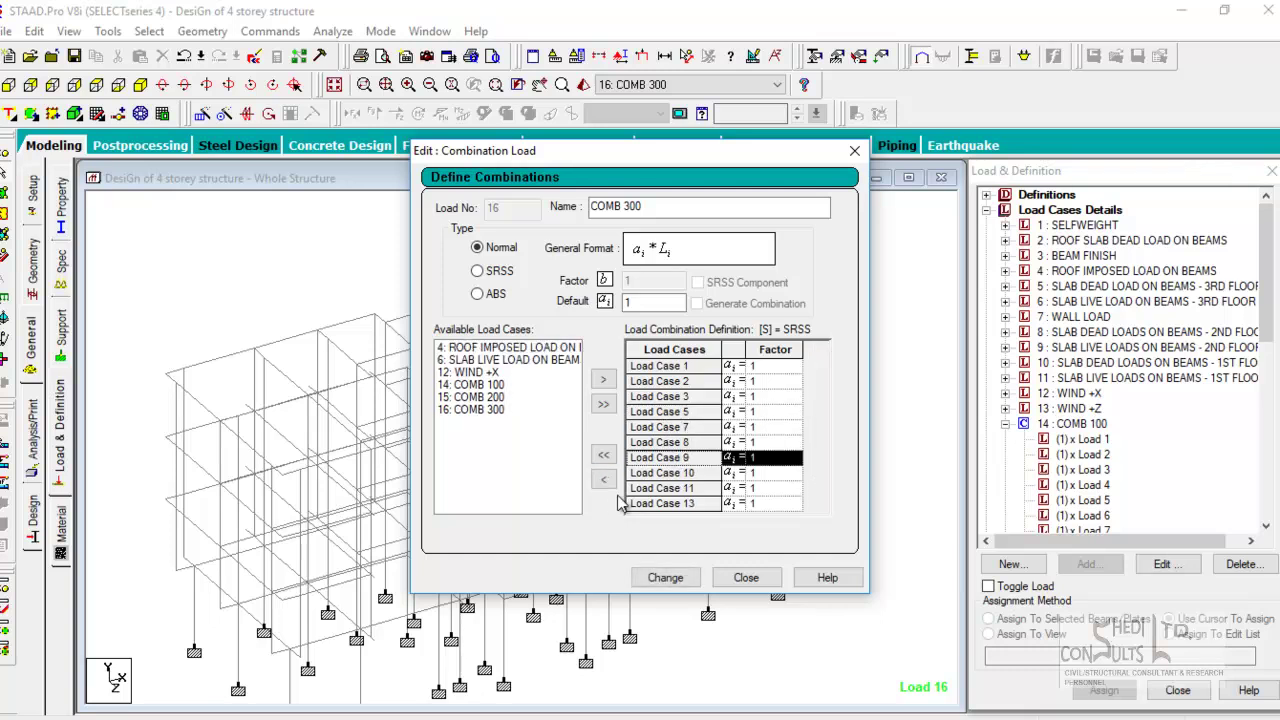
pyautogui.click(603, 479)
pyautogui.click(680, 472)
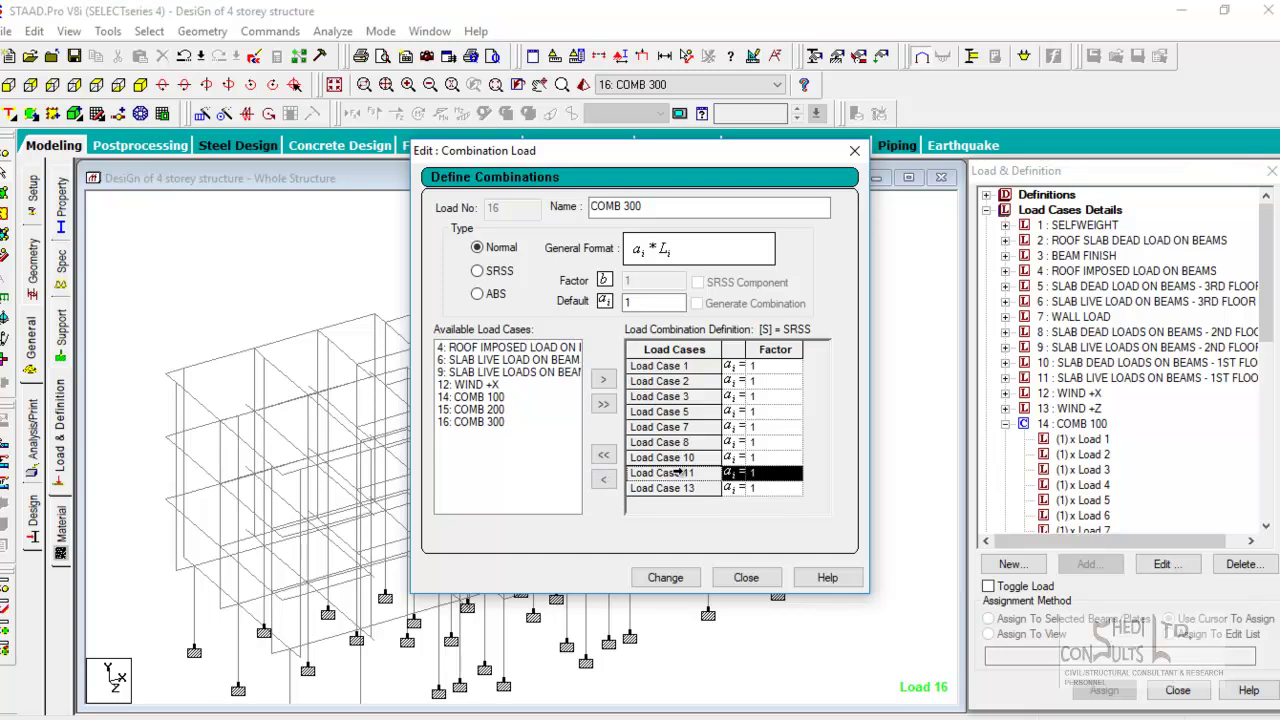
pyautogui.click(603, 481)
pyautogui.click(665, 577)
pyautogui.click(746, 577)
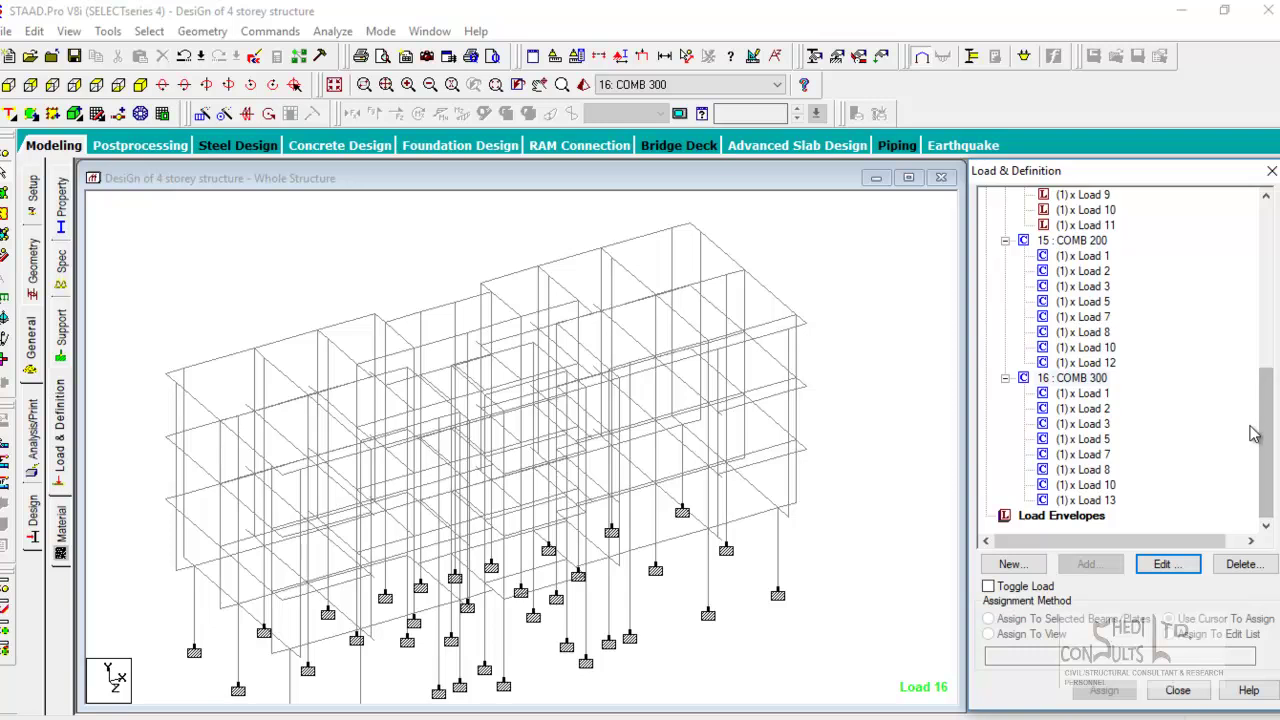
# - Start a new load combination with number 17 and name it COMB 400
pyautogui.moveTo(1265, 450); pyautogui.dragTo(1250, 250)
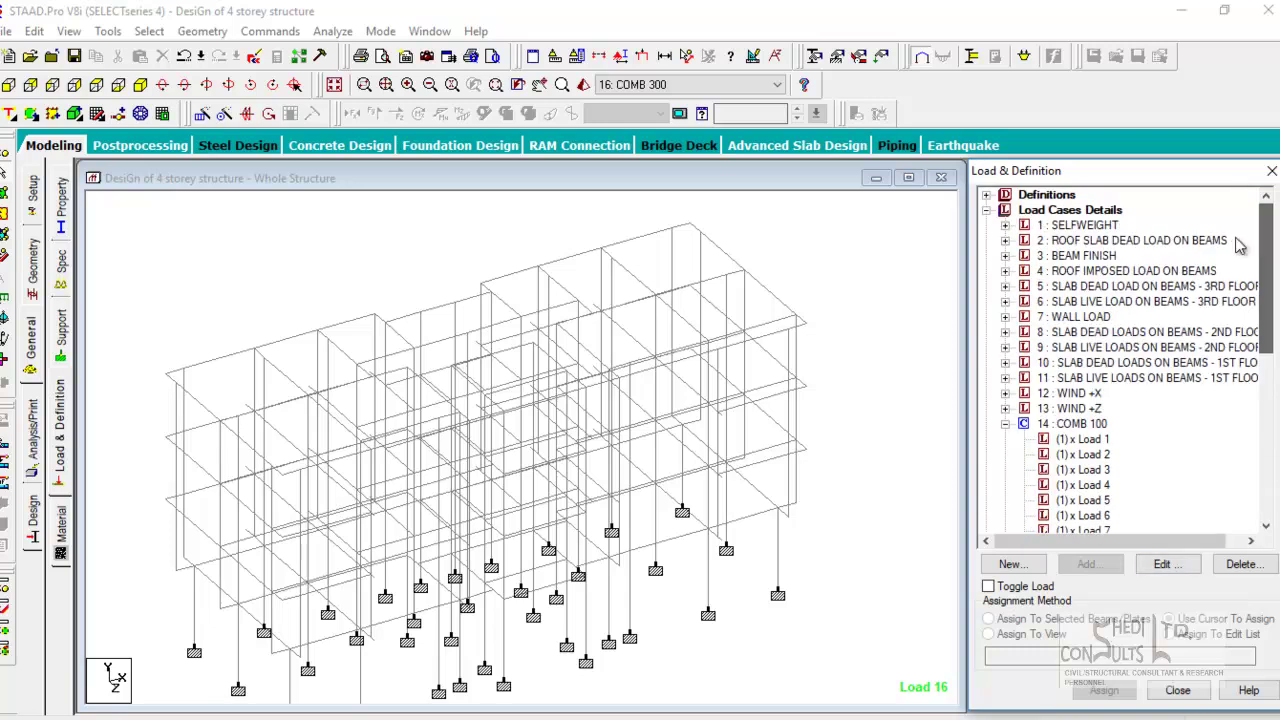
pyautogui.click(1086, 212)
pyautogui.click(1087, 564)
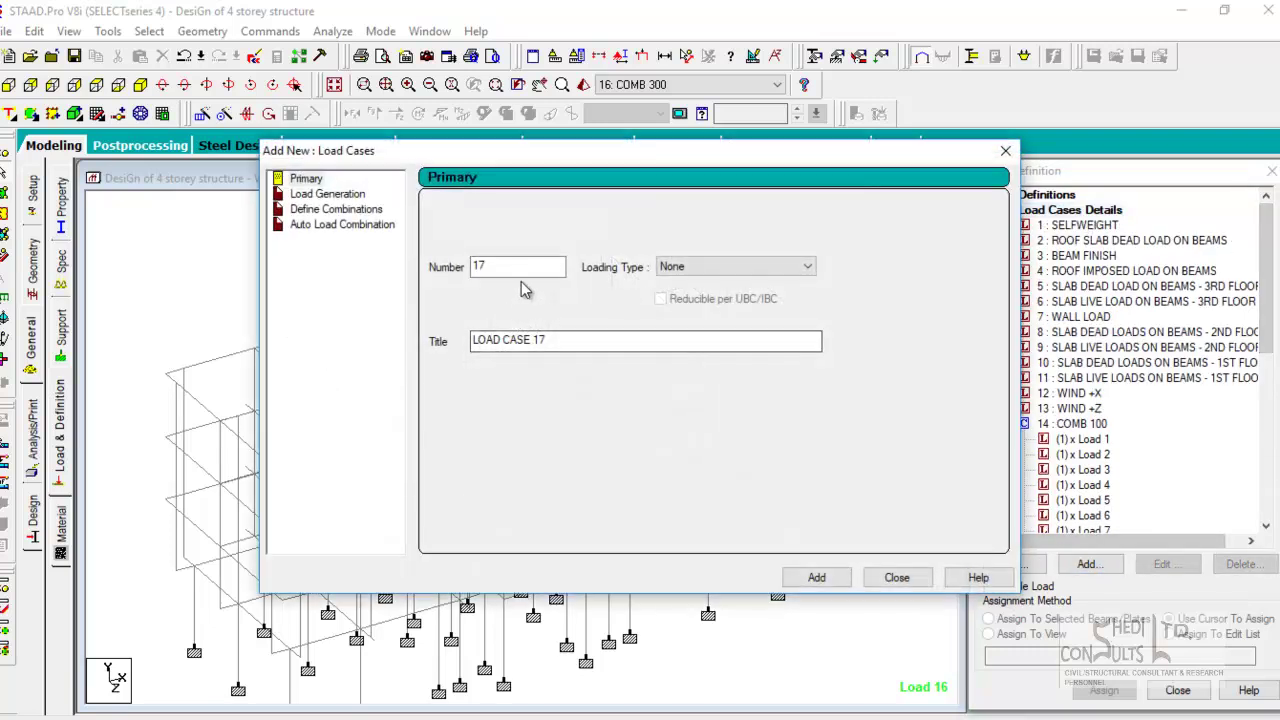
pyautogui.click(350, 198)
pyautogui.click(362, 210)
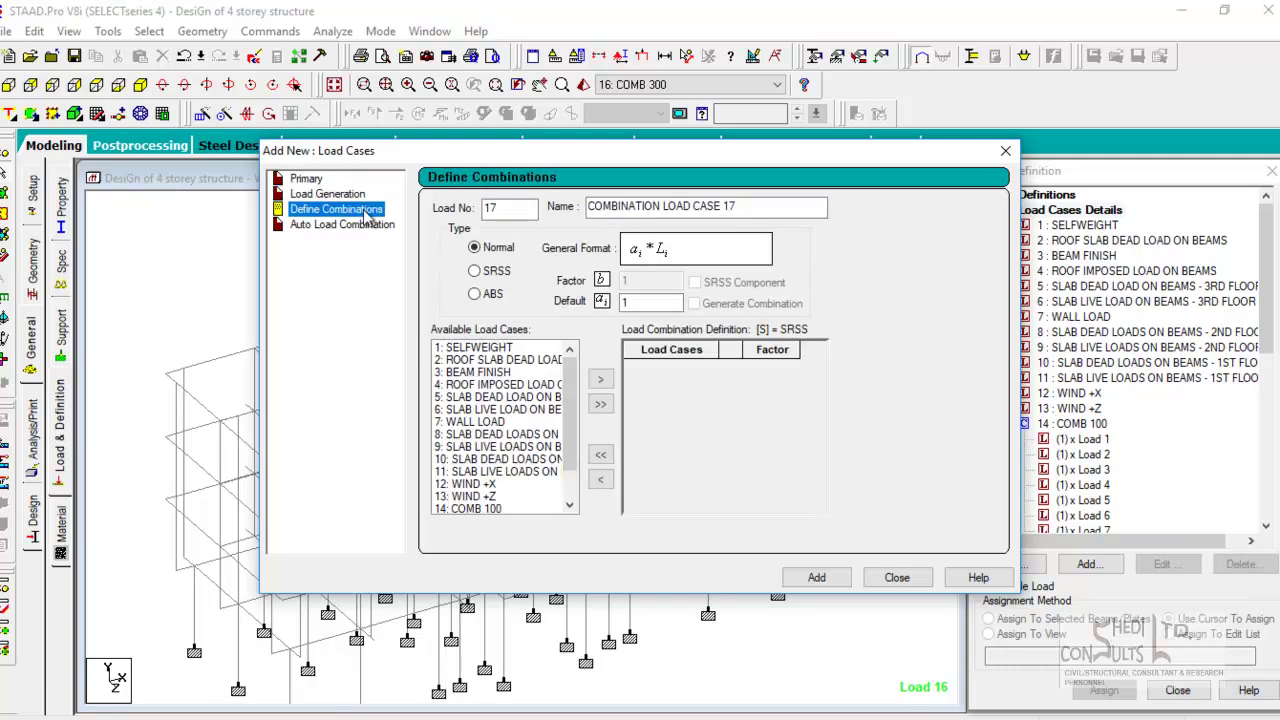
pyautogui.write('COMB')
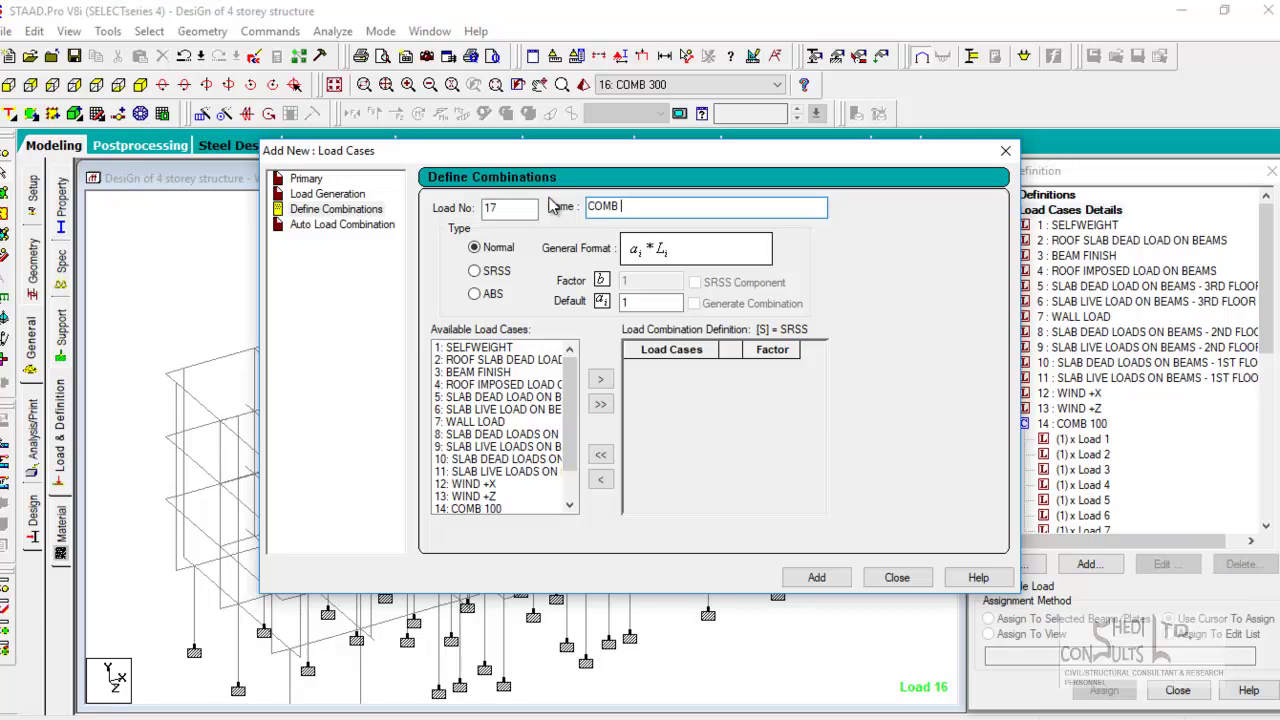
pyautogui.moveTo(1264, 262); pyautogui.dragTo(1275, 440)
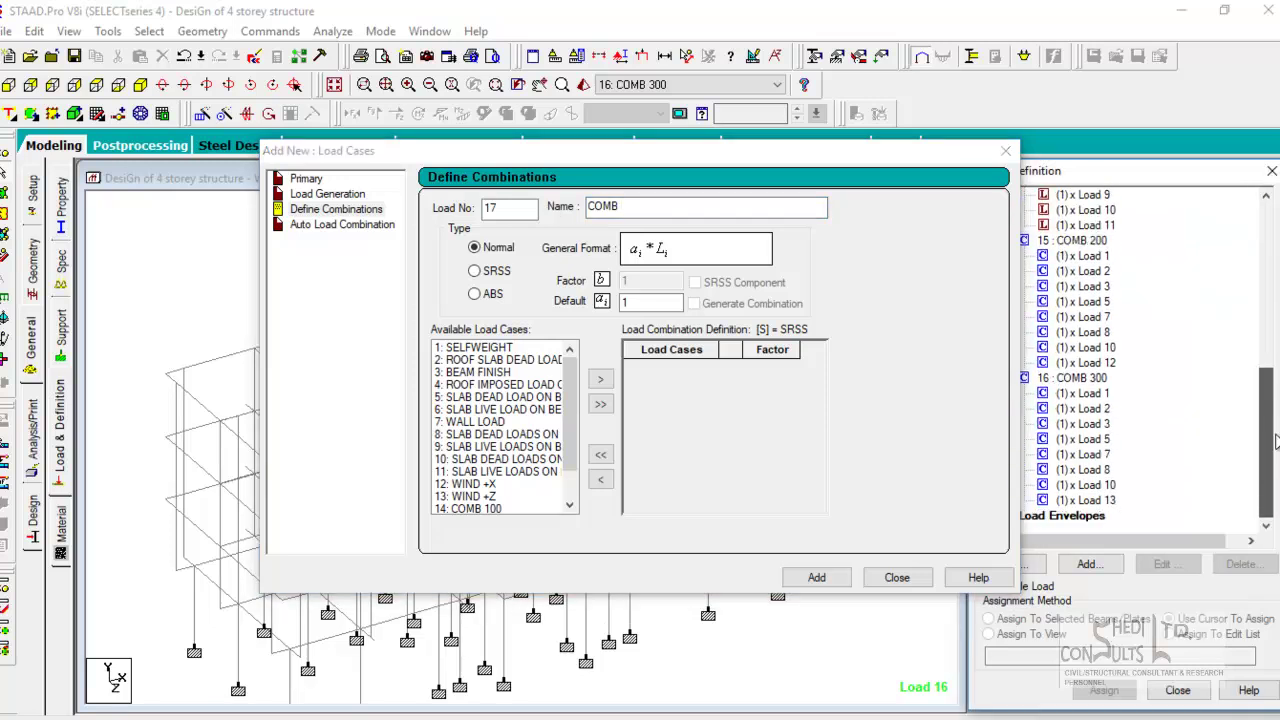
pyautogui.click(662, 208)
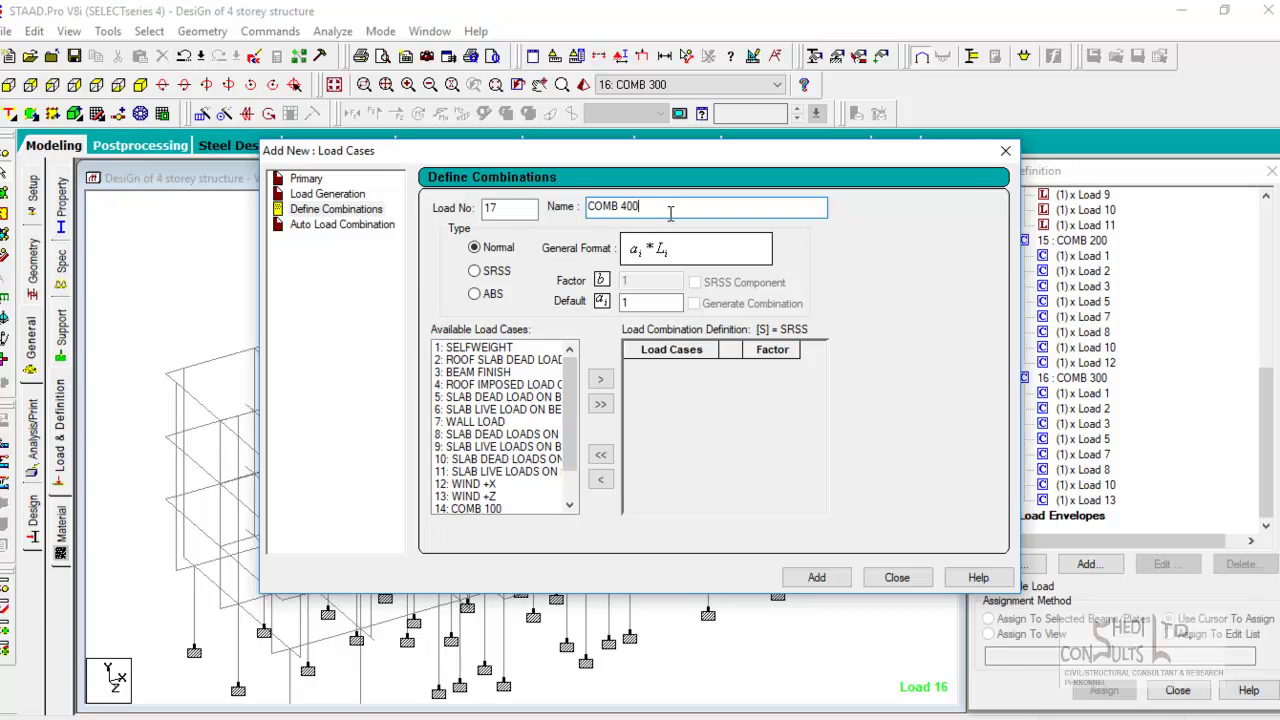
pyautogui.write('400')
# - Include load cases 1 to 12 in COMB 400 with factor 1 and add the combination to the model
pyautogui.doubleClick(488, 348)
pyautogui.doubleClick(490, 348)
pyautogui.doubleClick(490, 348)
pyautogui.doubleClick(490, 348)
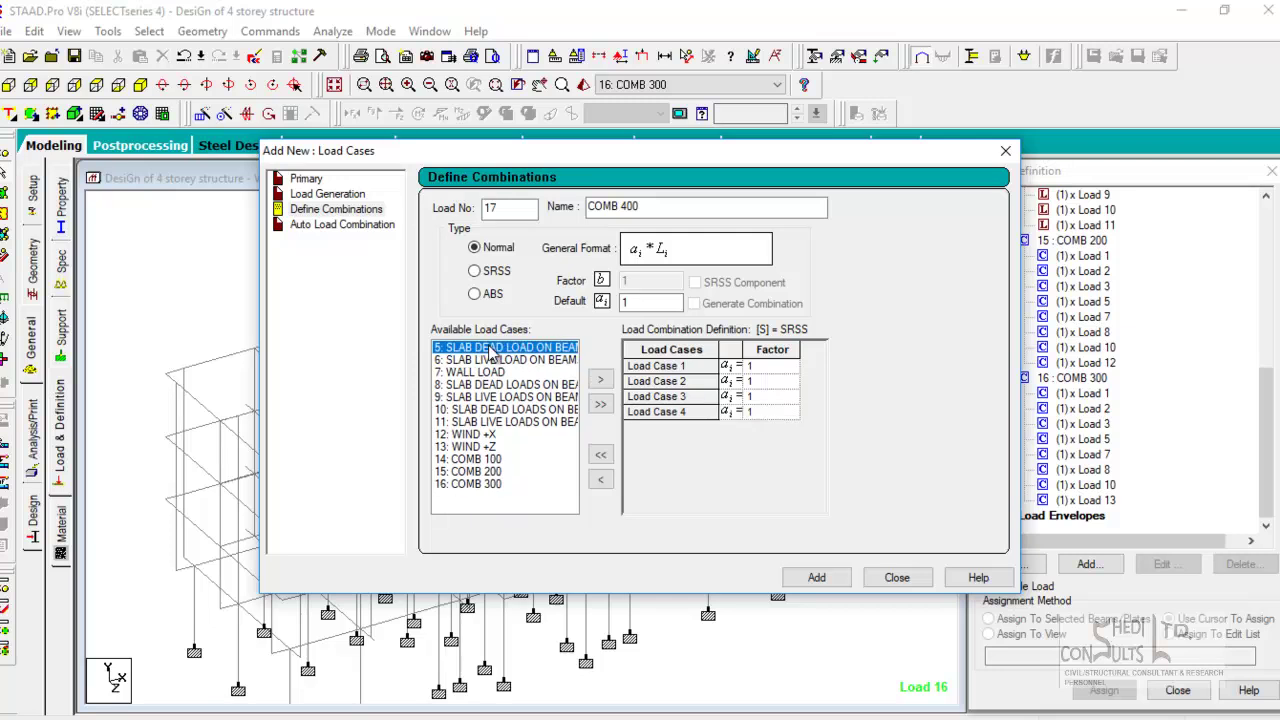
pyautogui.doubleClick(490, 348)
pyautogui.doubleClick(490, 348)
pyautogui.doubleClick(490, 348)
pyautogui.doubleClick(491, 350)
pyautogui.doubleClick(491, 350)
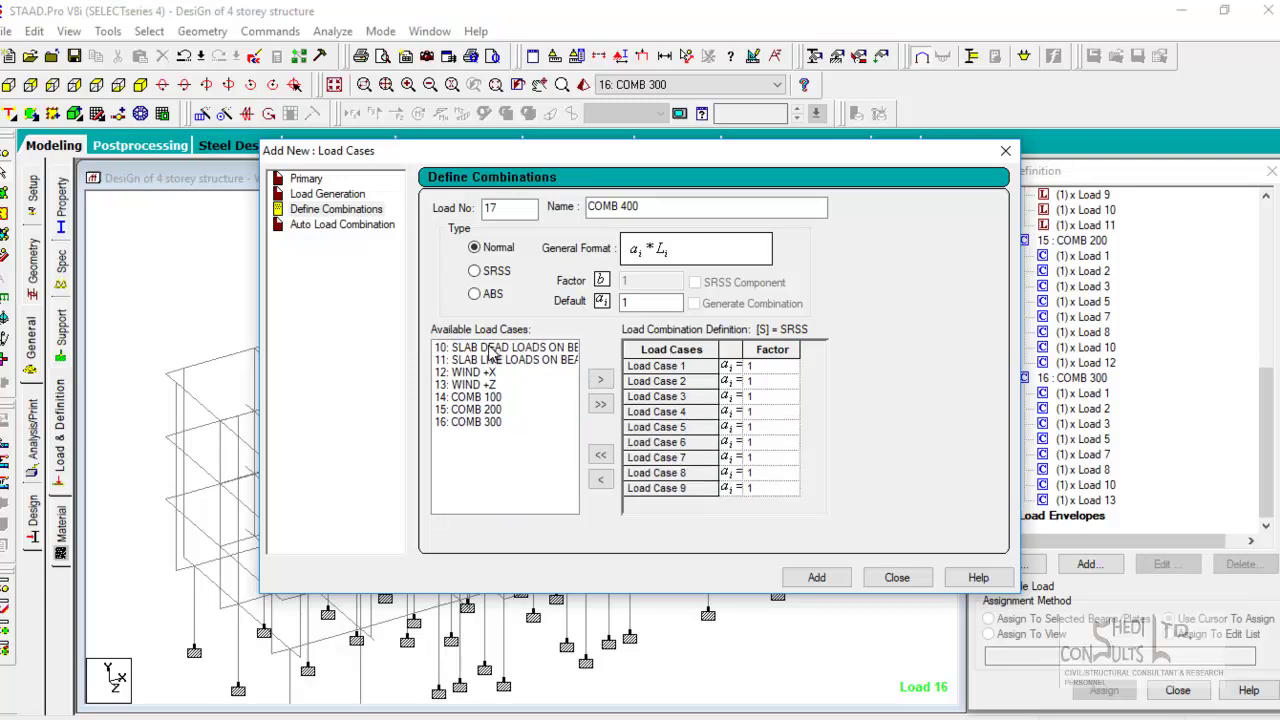
pyautogui.doubleClick(491, 350)
pyautogui.doubleClick(491, 350)
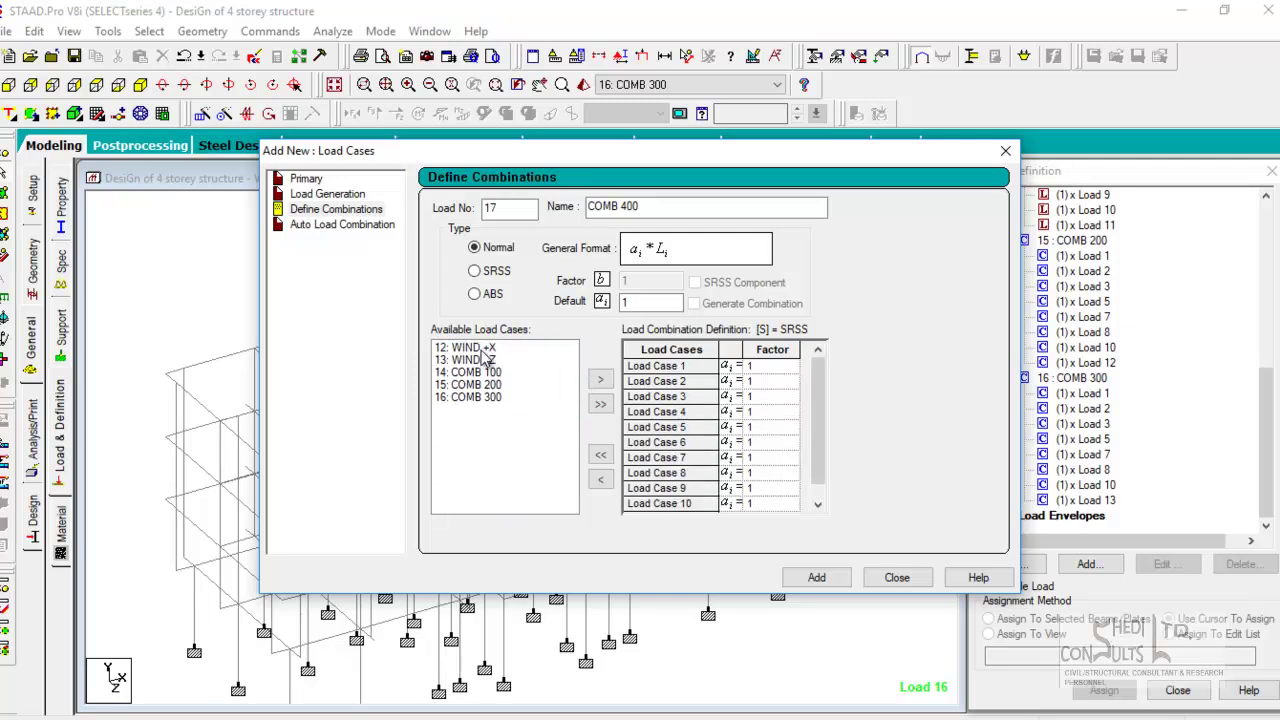
pyautogui.doubleClick(485, 352)
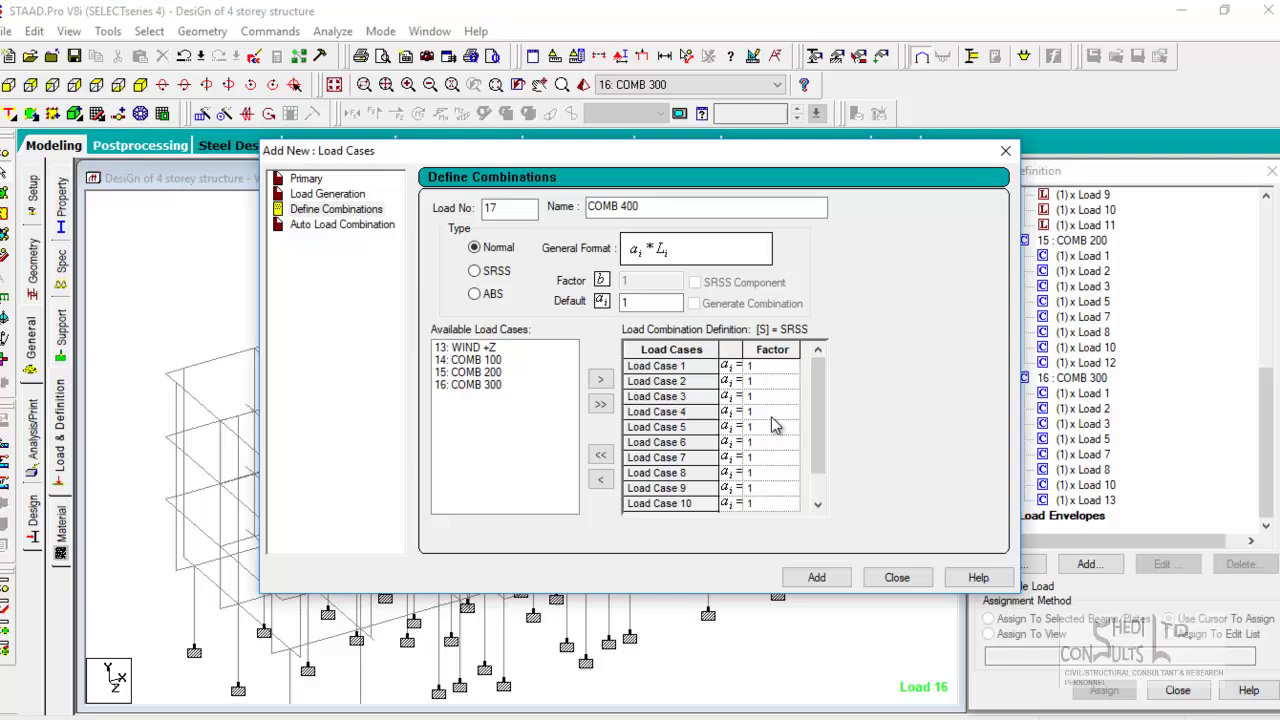
pyautogui.click(817, 577)
# - Name combination 18 COMB 500, include load cases 1 to 11 and 13 with factor 1, and add it to the model
pyautogui.moveTo(740, 206); pyautogui.dragTo(624, 207)
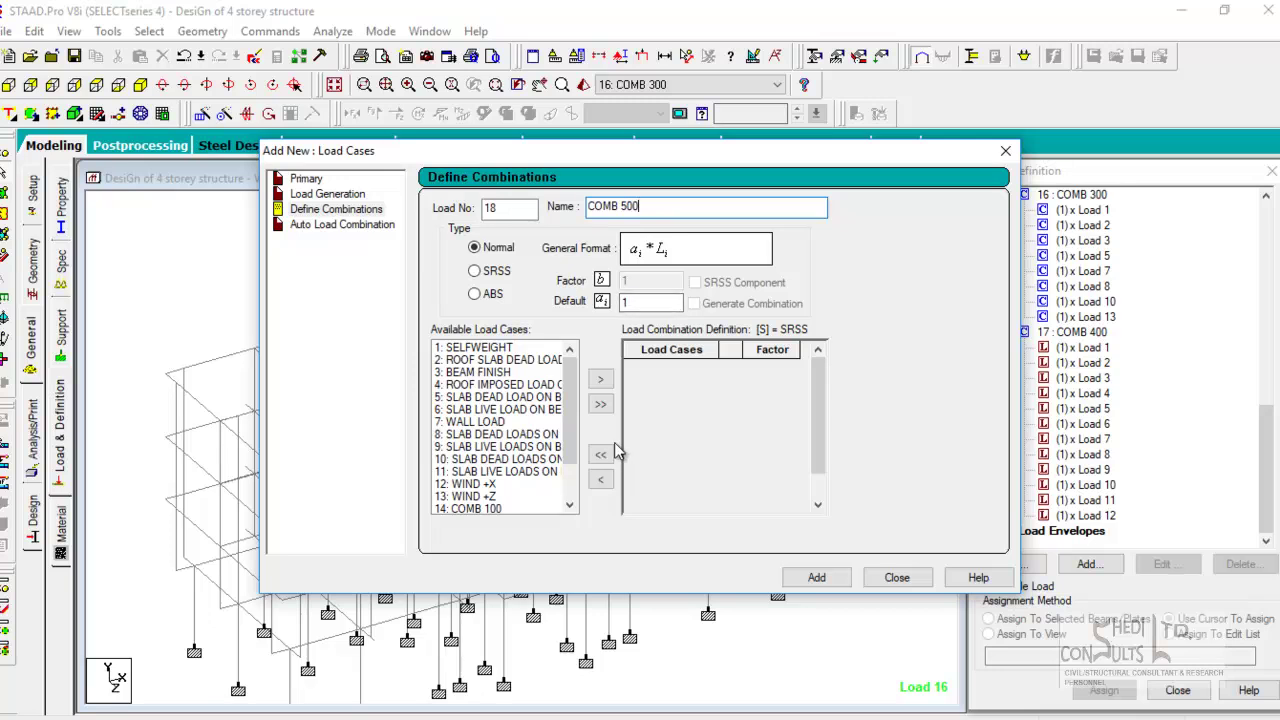
pyautogui.doubleClick(500, 350)
pyautogui.doubleClick(500, 350)
pyautogui.doubleClick(500, 350)
pyautogui.doubleClick(499, 350)
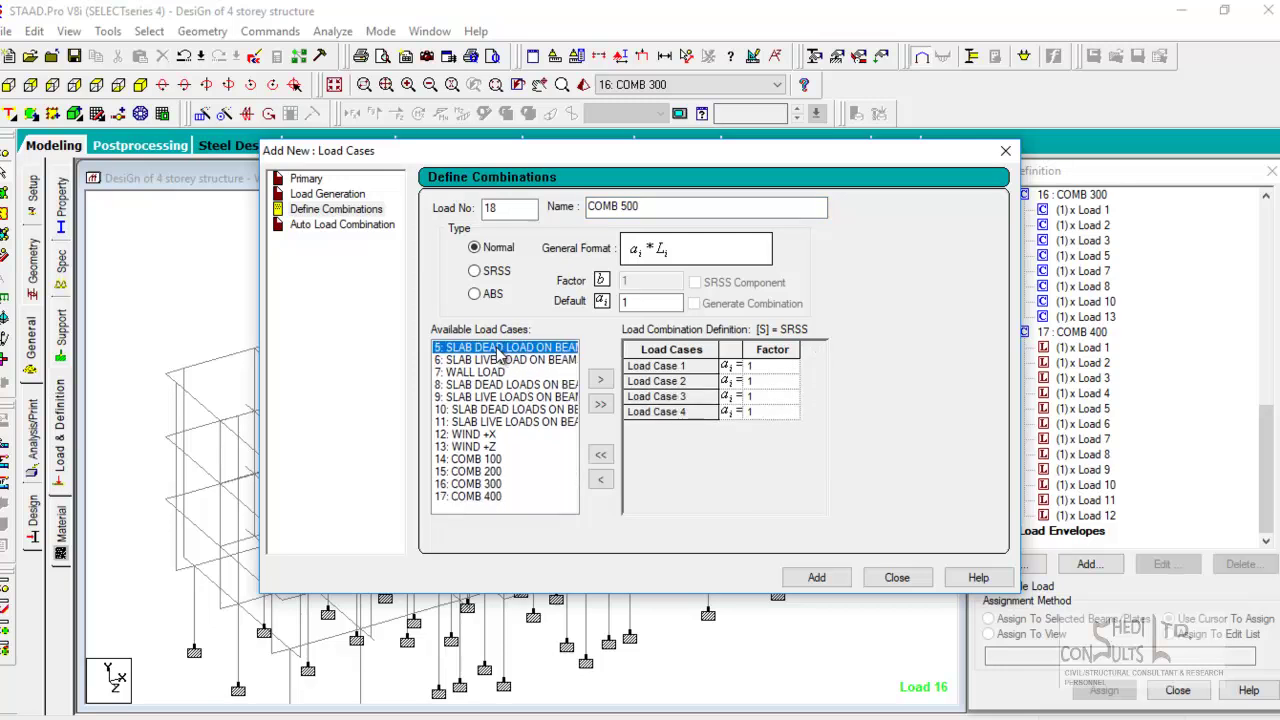
pyautogui.doubleClick(499, 350)
pyautogui.doubleClick(499, 350)
pyautogui.doubleClick(499, 350)
pyautogui.doubleClick(500, 350)
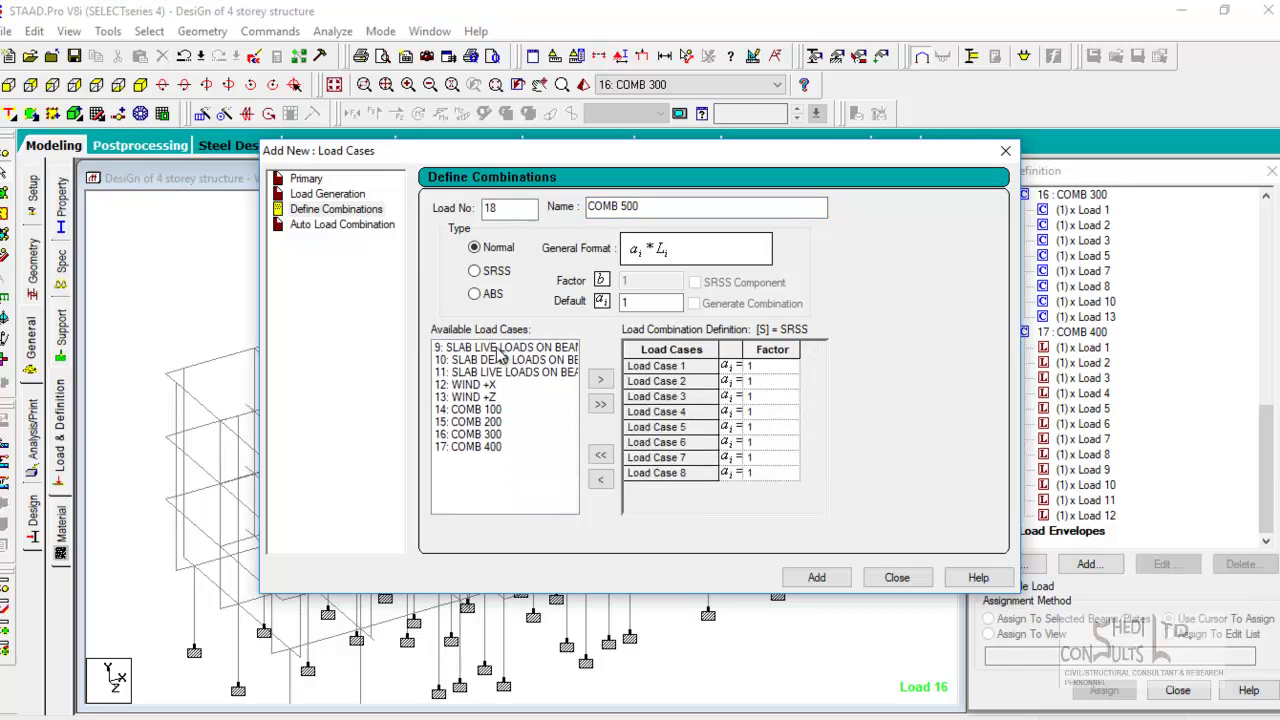
pyautogui.doubleClick(500, 350)
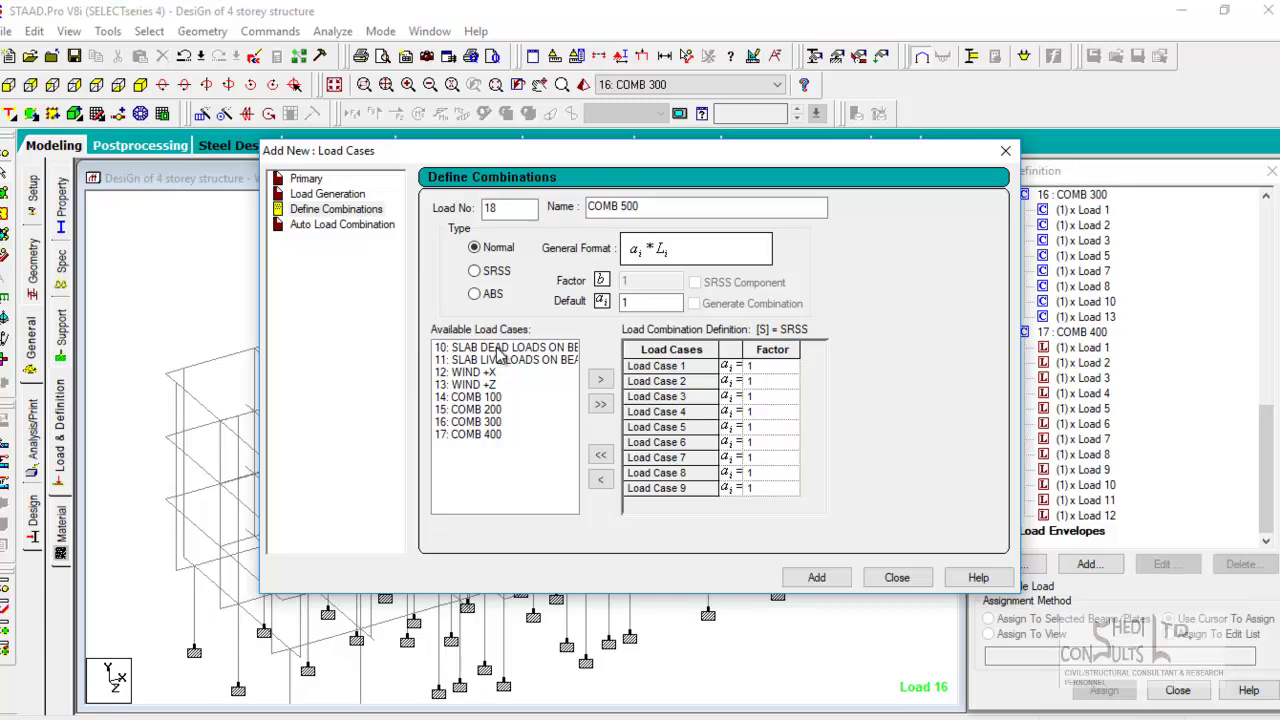
pyautogui.doubleClick(500, 350)
pyautogui.doubleClick(499, 350)
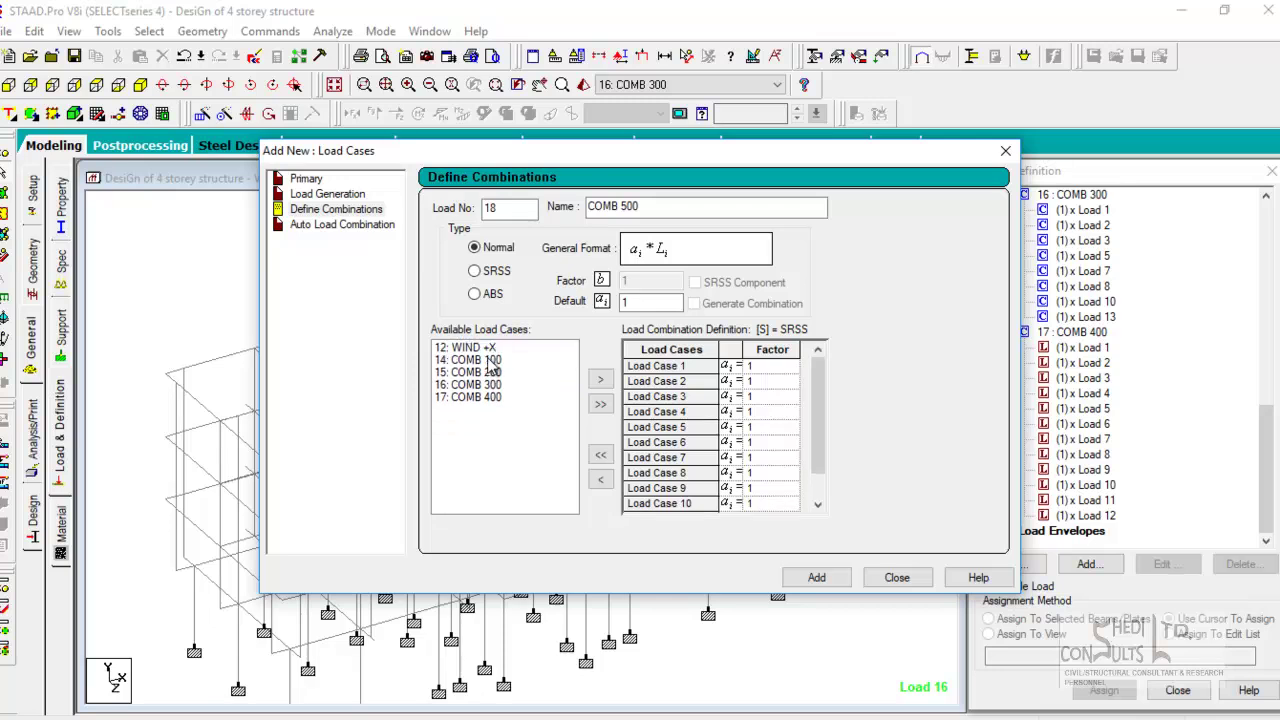
pyautogui.click(825, 583)
pyautogui.click(895, 578)
# - Start a new load combination with number 19 and name it COMB 600
pyautogui.moveTo(1266, 482); pyautogui.dragTo(1257, 306)
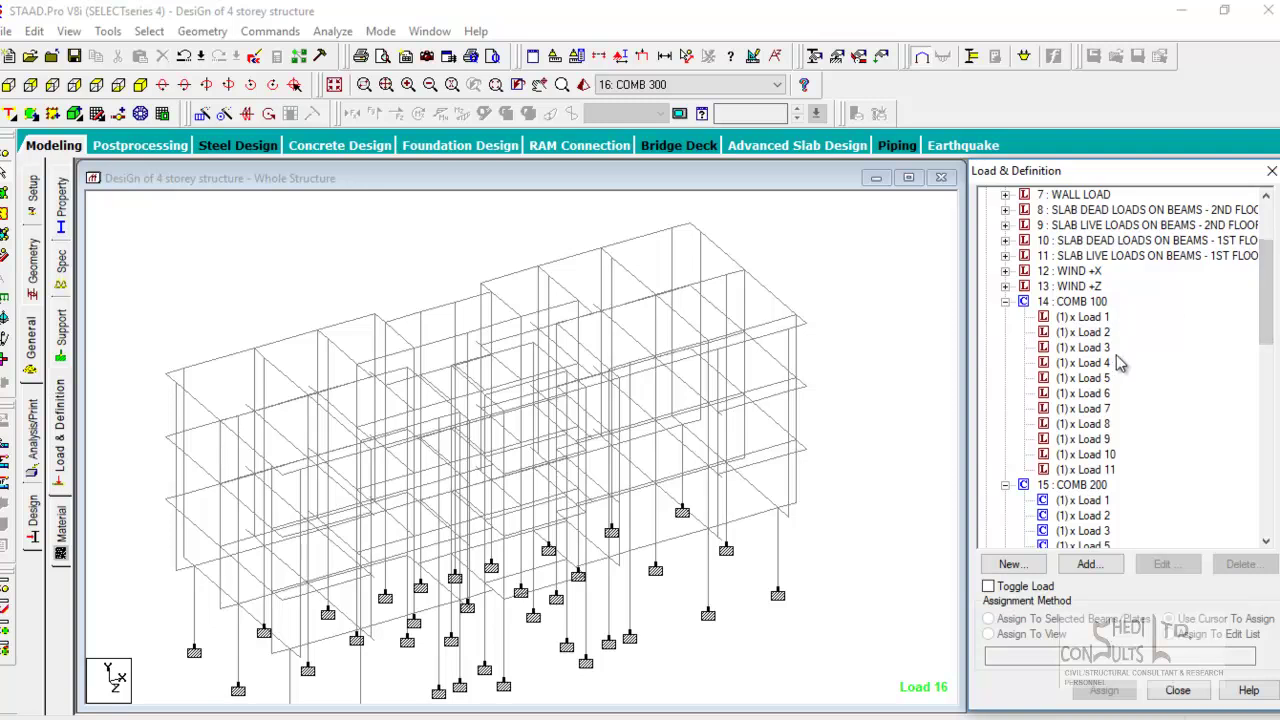
pyautogui.moveTo(1268, 306); pyautogui.dragTo(1265, 340)
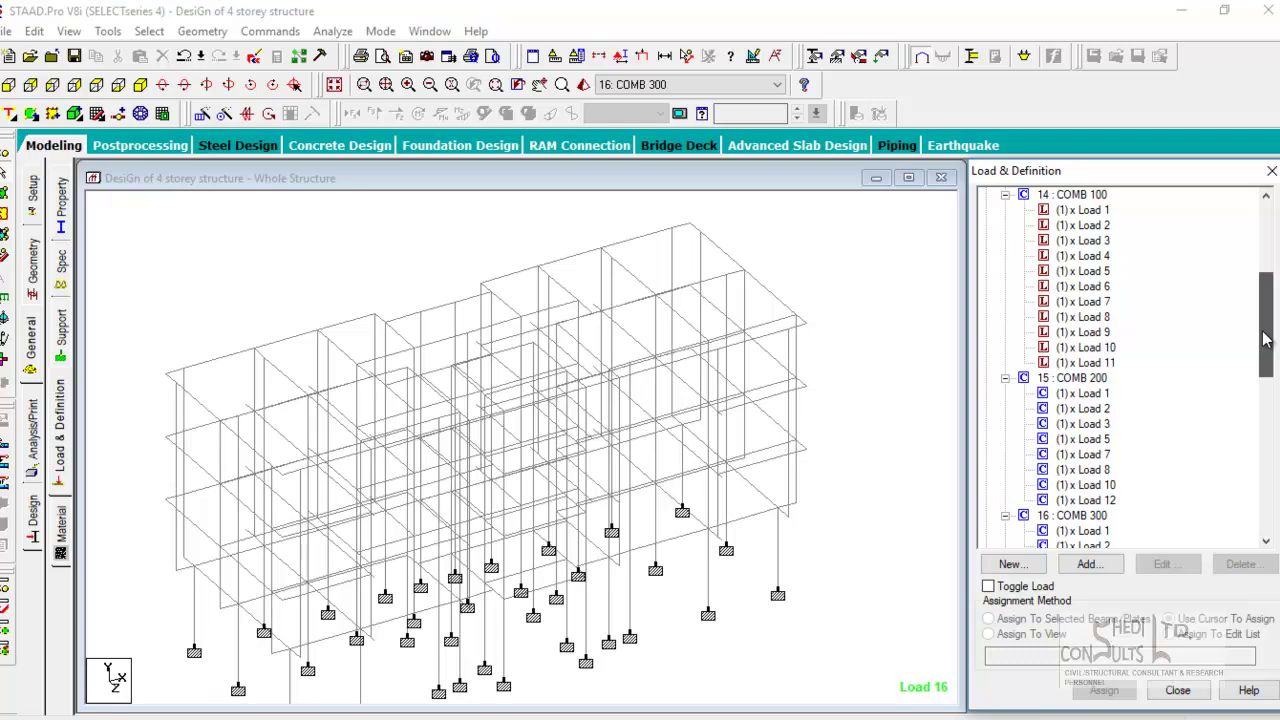
pyautogui.moveTo(1265, 340); pyautogui.dragTo(1252, 527)
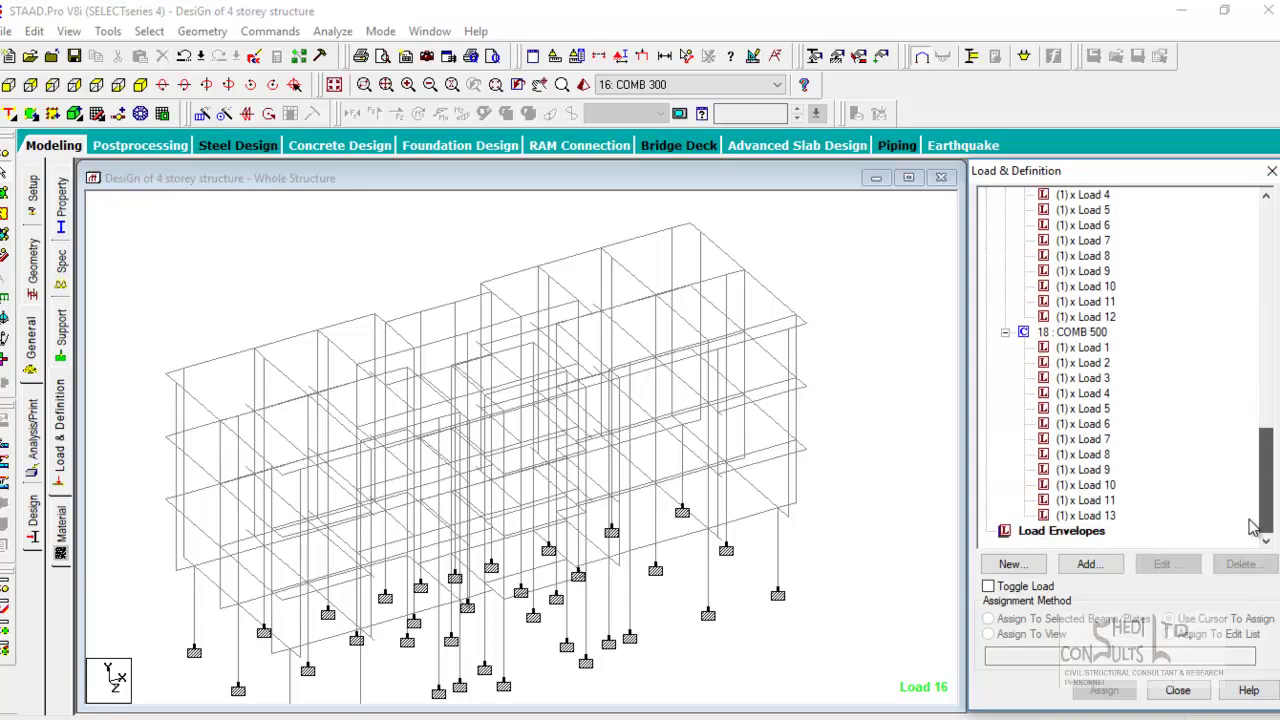
pyautogui.click(1089, 564)
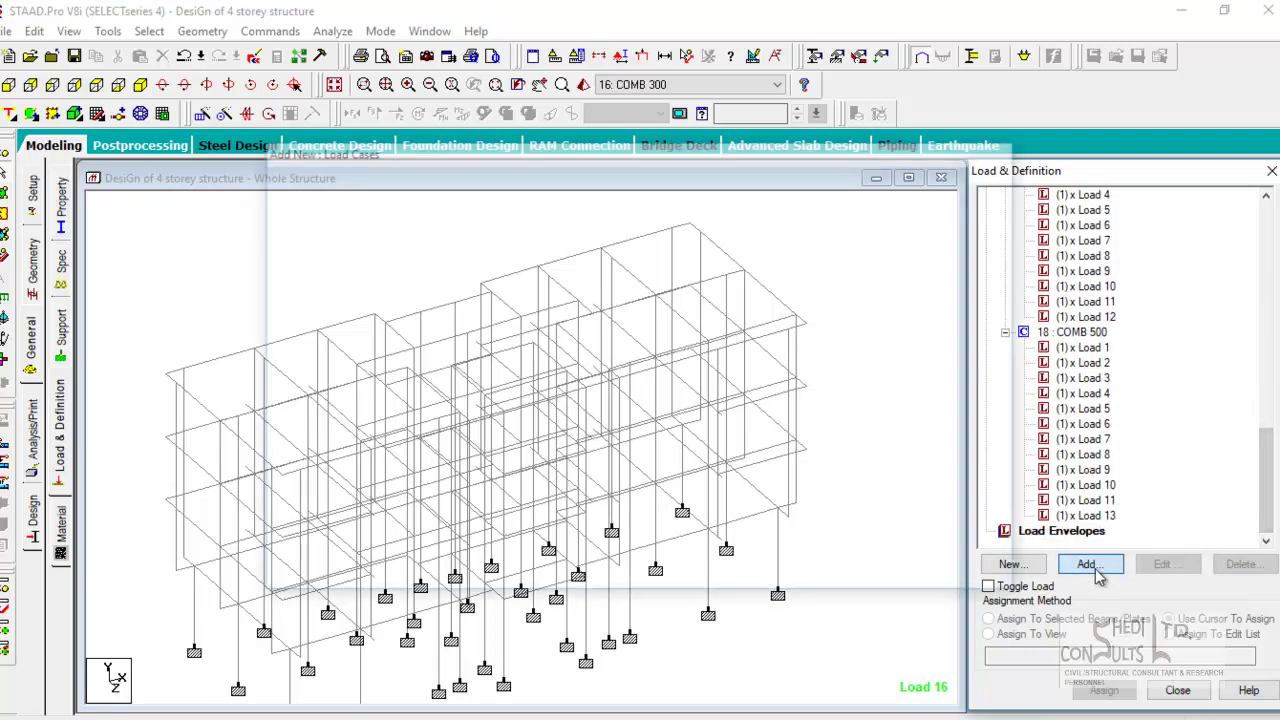
pyautogui.click(333, 210)
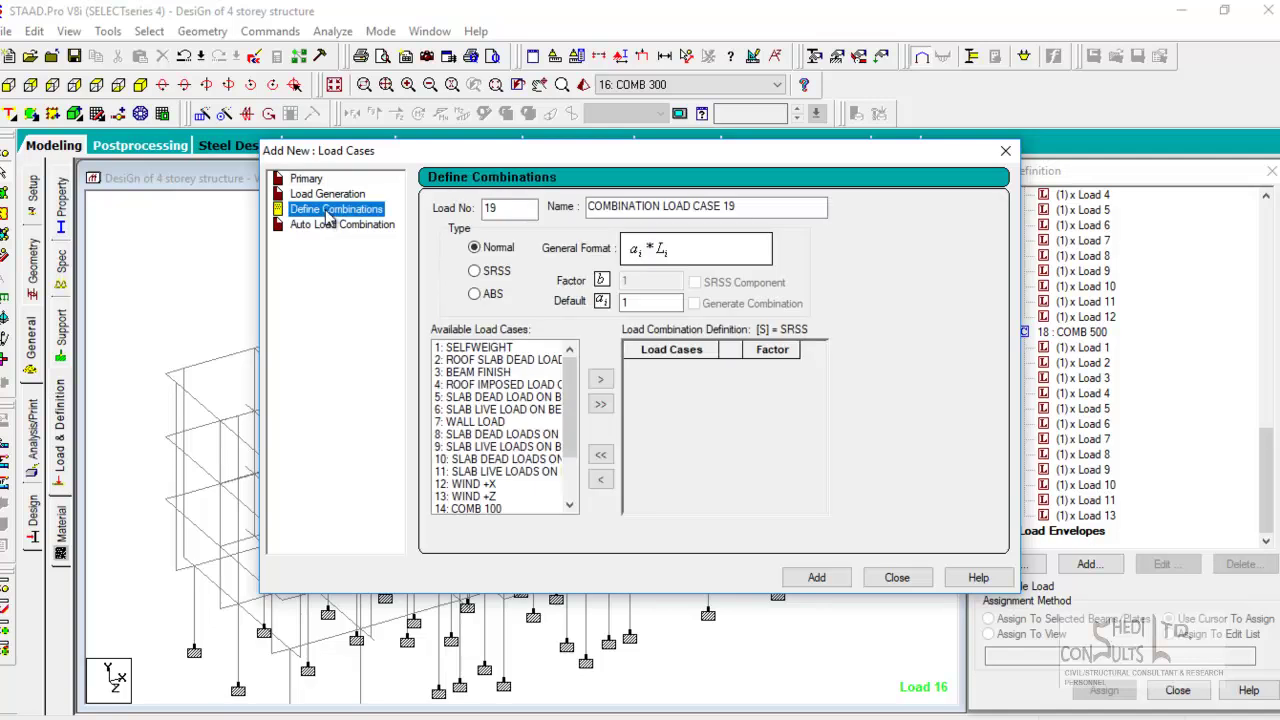
pyautogui.moveTo(800, 209); pyautogui.dragTo(645, 213)
pyautogui.press('Delete')
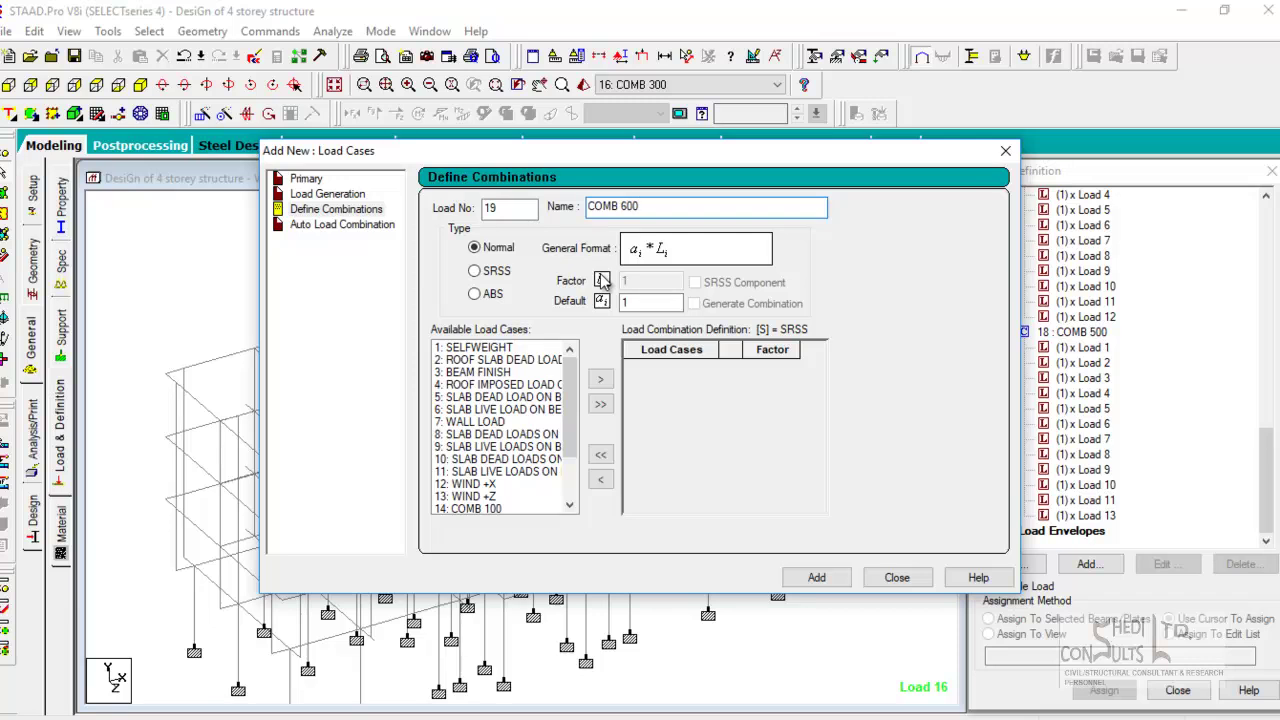
# - Include load cases 1 to 3 with factor 1.4 and load case 4 with factor 1.6 in COMB 600
pyautogui.doubleClick(503, 348)
pyautogui.moveTo(500, 348); pyautogui.dragTo(490, 362)
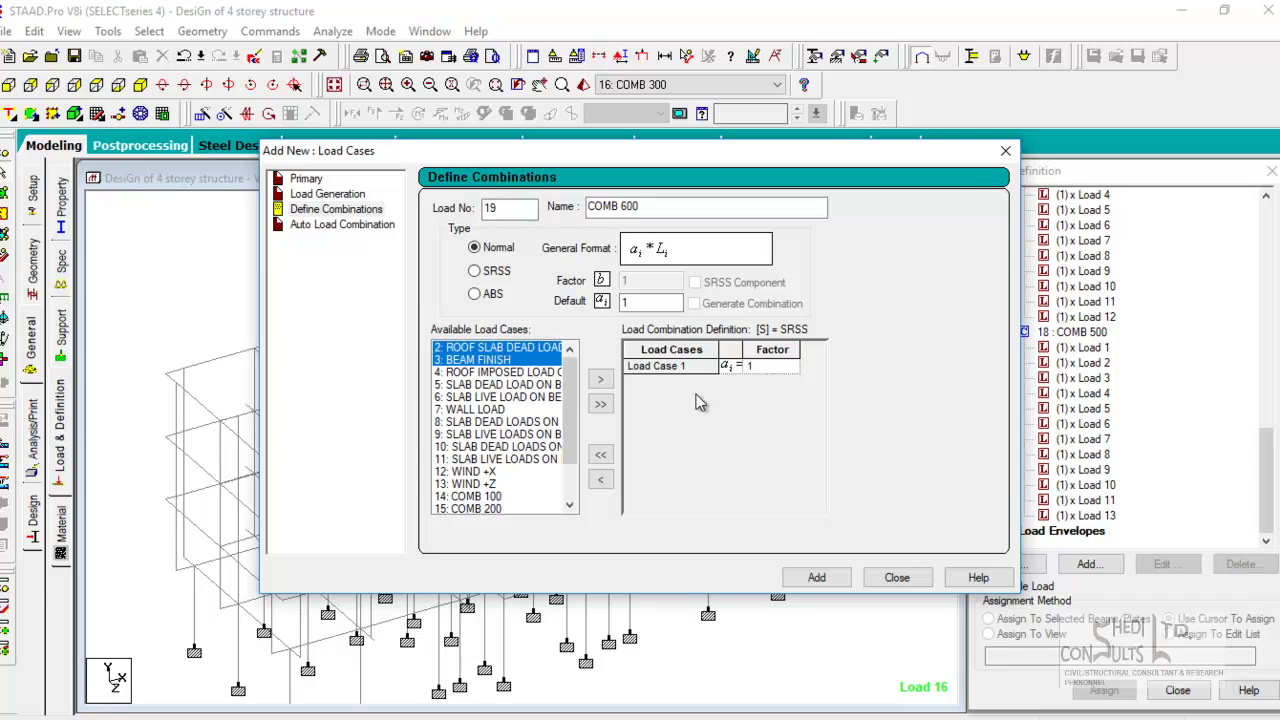
pyautogui.click(770, 367)
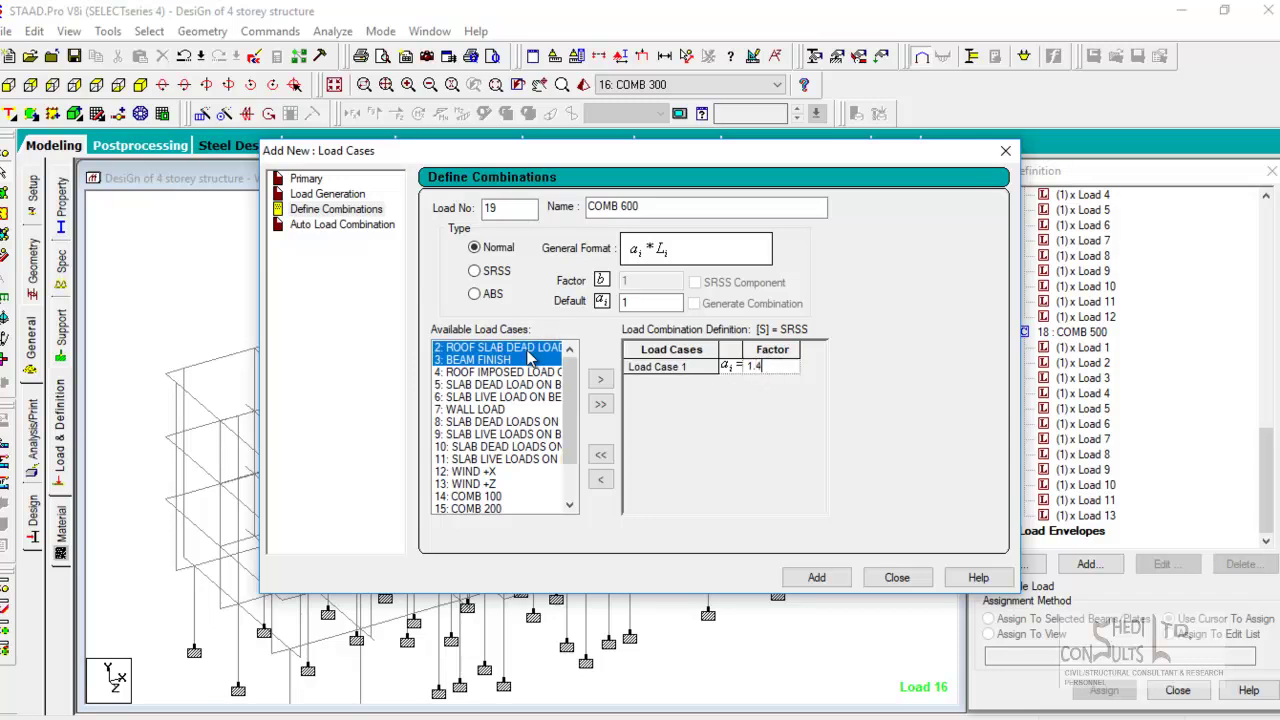
pyautogui.doubleClick(530, 350)
pyautogui.doubleClick(497, 350)
pyautogui.click(765, 386)
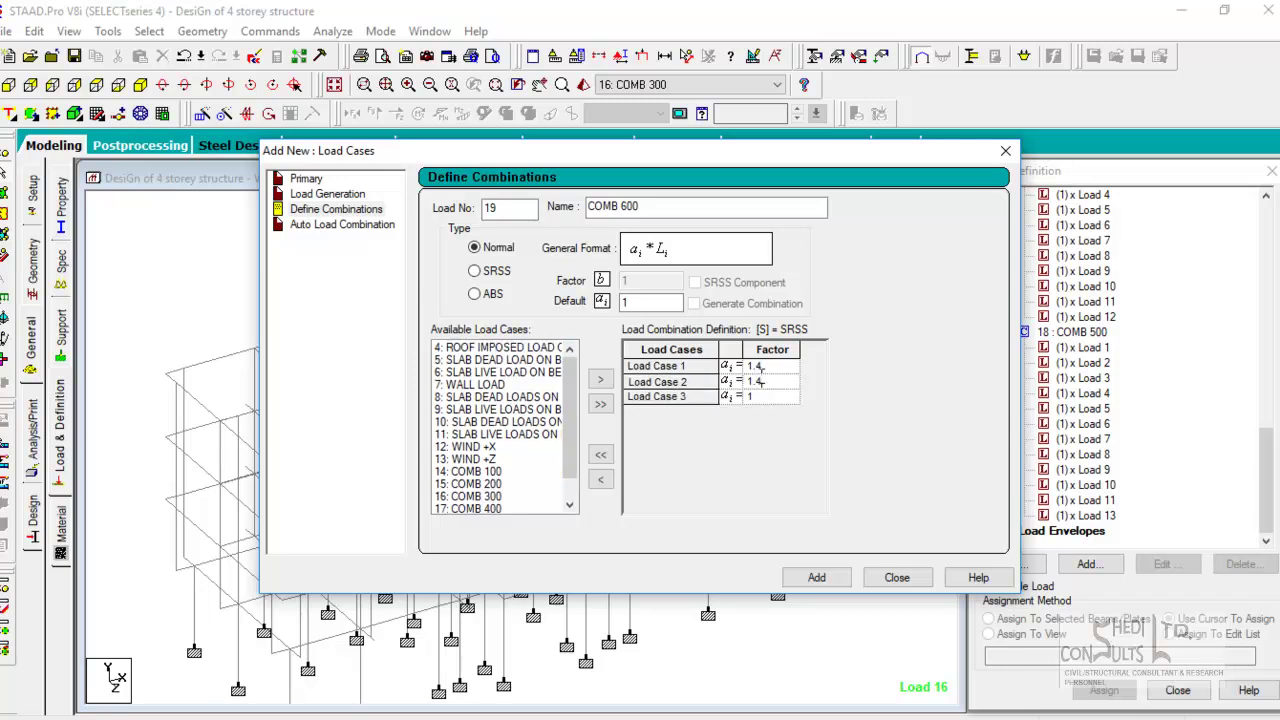
pyautogui.click(766, 398)
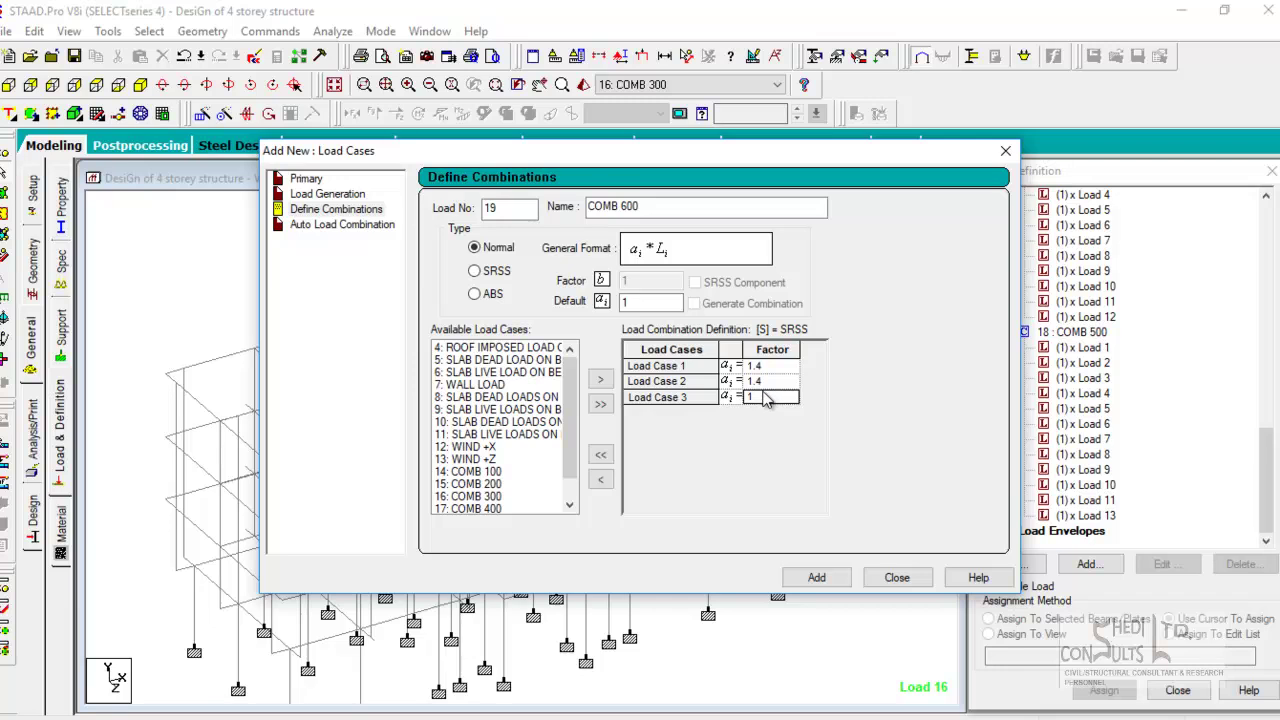
pyautogui.doubleClick(538, 350)
pyautogui.click(775, 413)
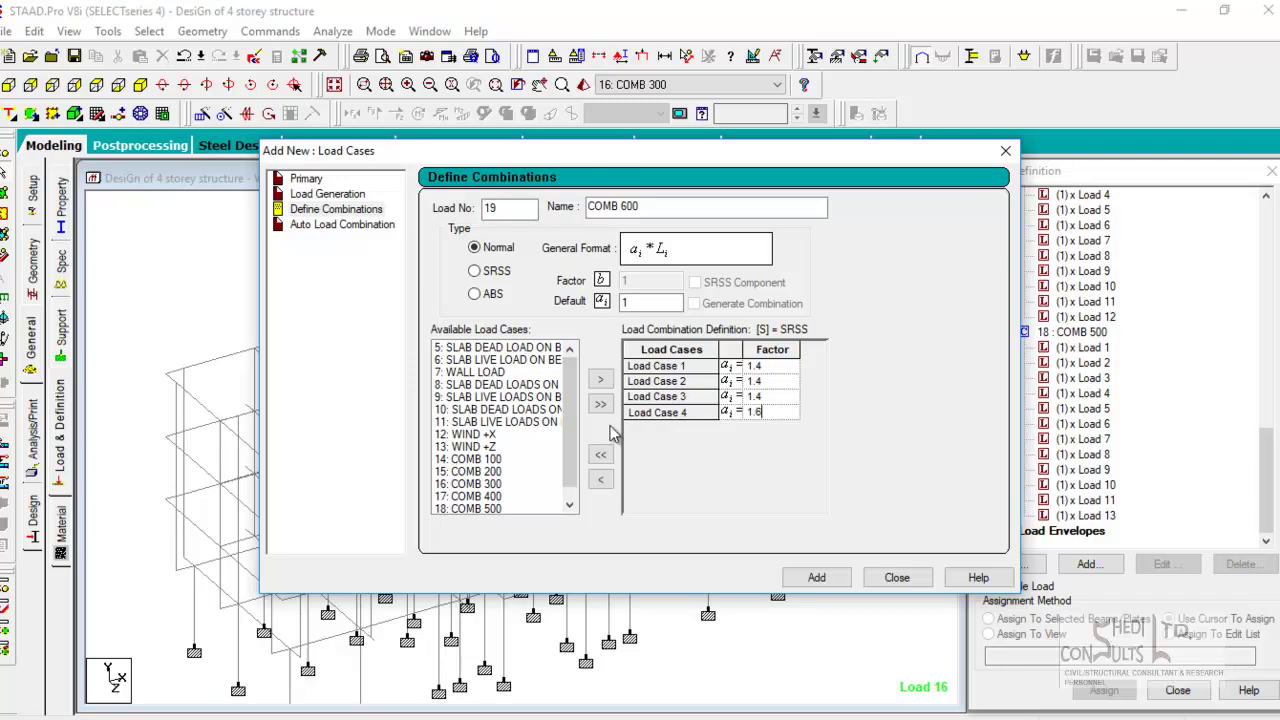
# - Include load cases 5 and 7 with factor 1.4 and load case 6 with factor 1.6 in COMB 600
pyautogui.doubleClick(520, 350)
pyautogui.click(760, 425)
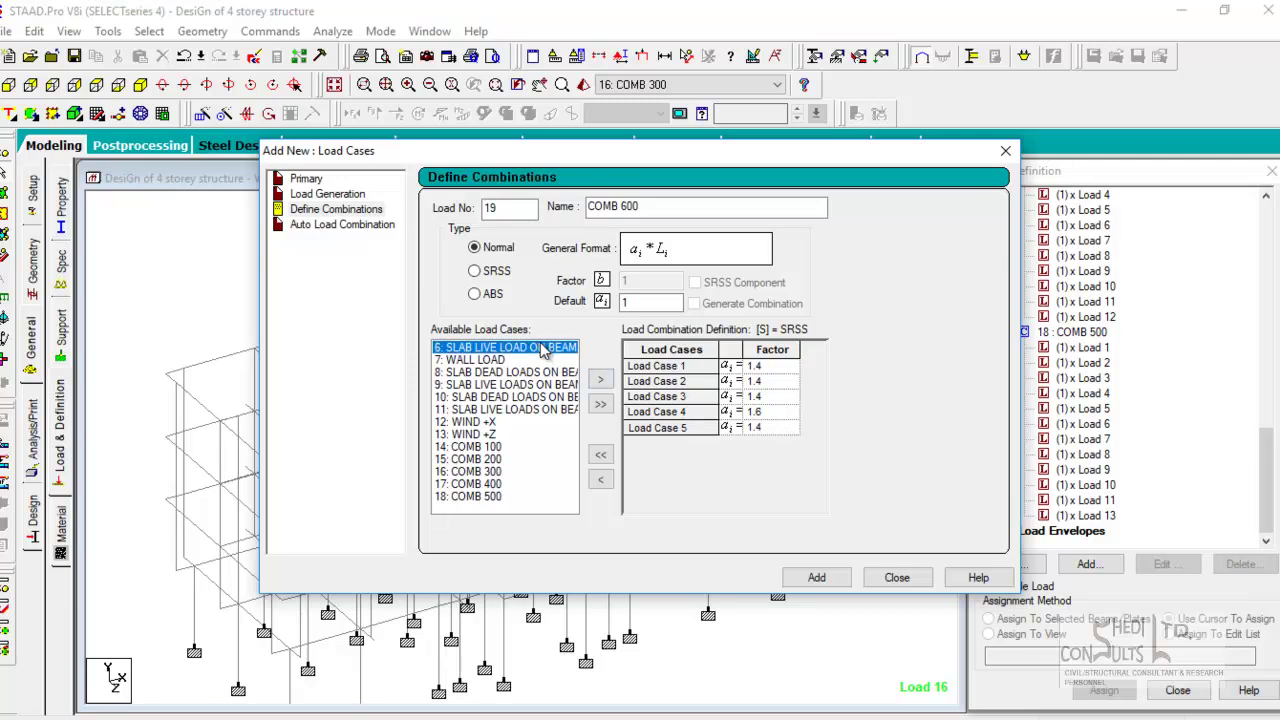
pyautogui.doubleClick(550, 348)
pyautogui.click(772, 445)
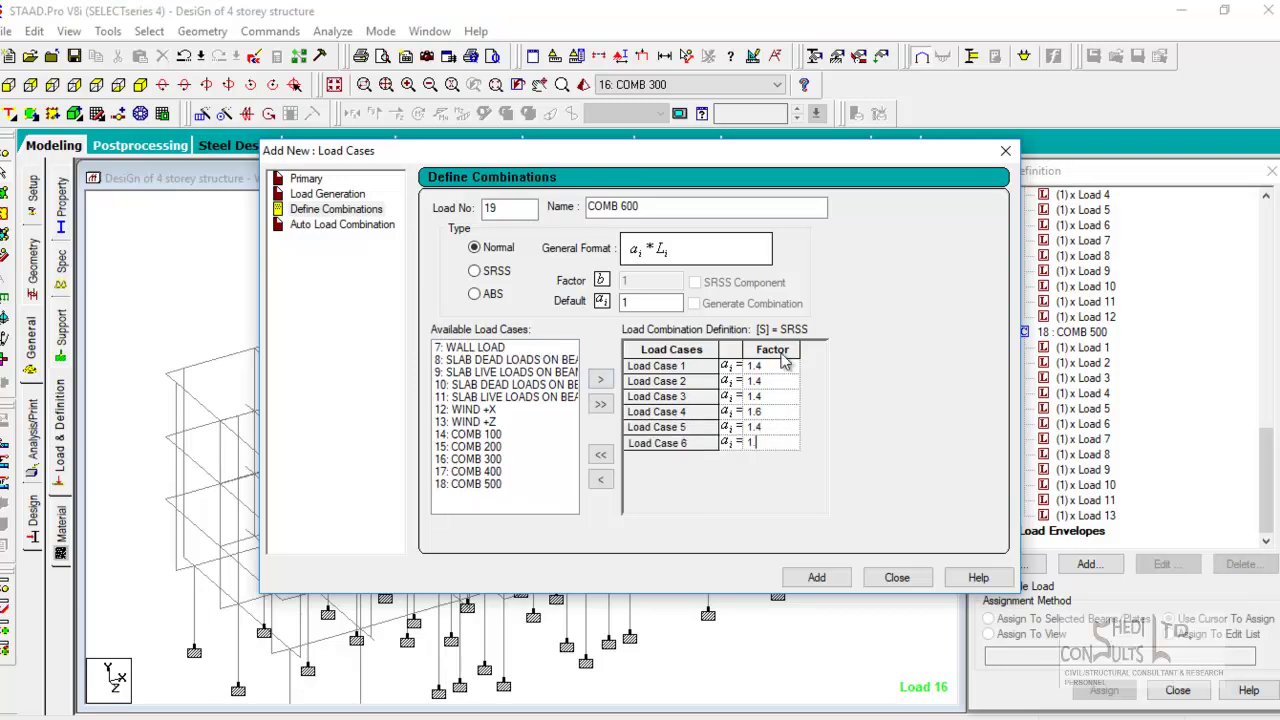
pyautogui.doubleClick(496, 347)
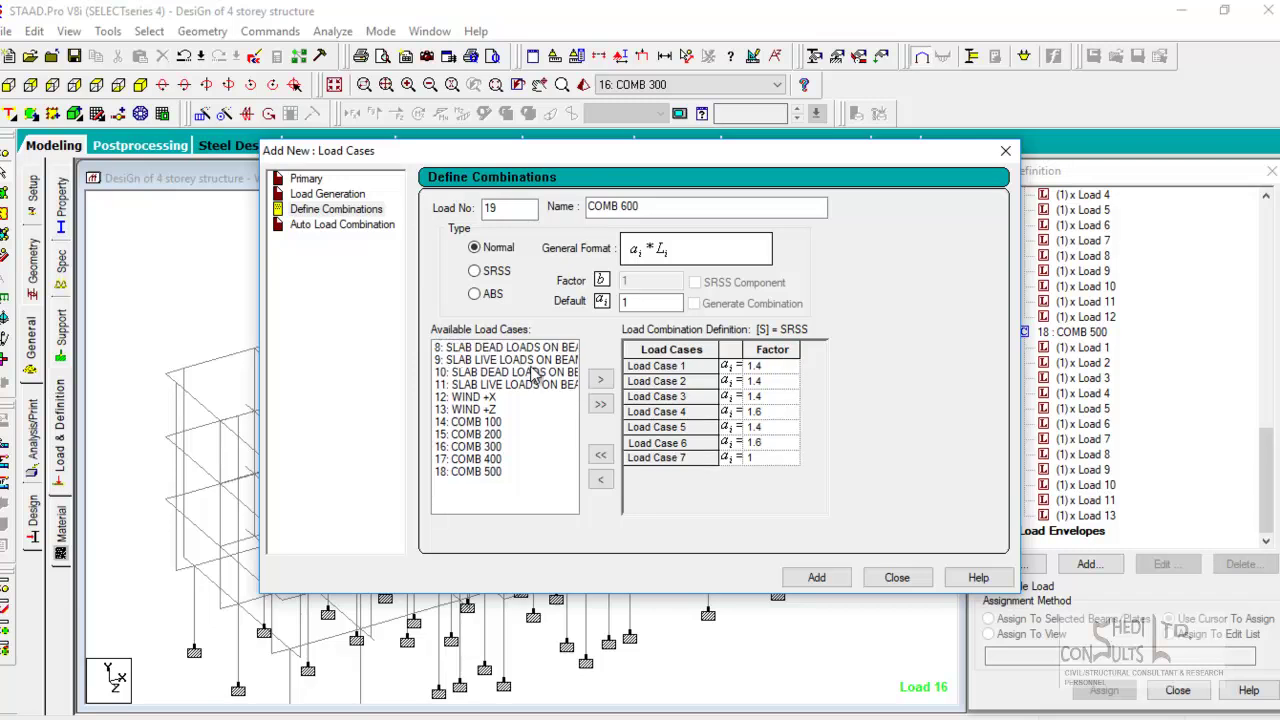
pyautogui.click(782, 458)
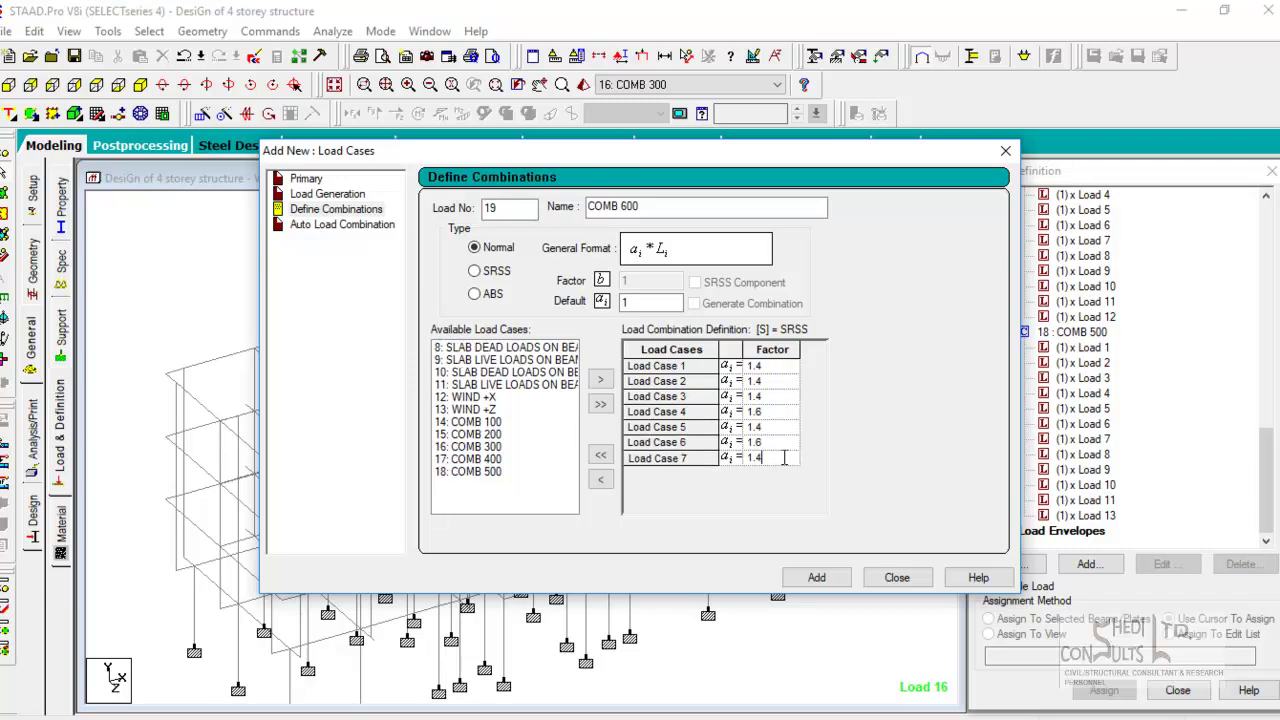
# - Include load cases 8 and 10 with factor 1.4 and load case 9 with factor 1.6 in COMB 600
pyautogui.doubleClick(555, 348)
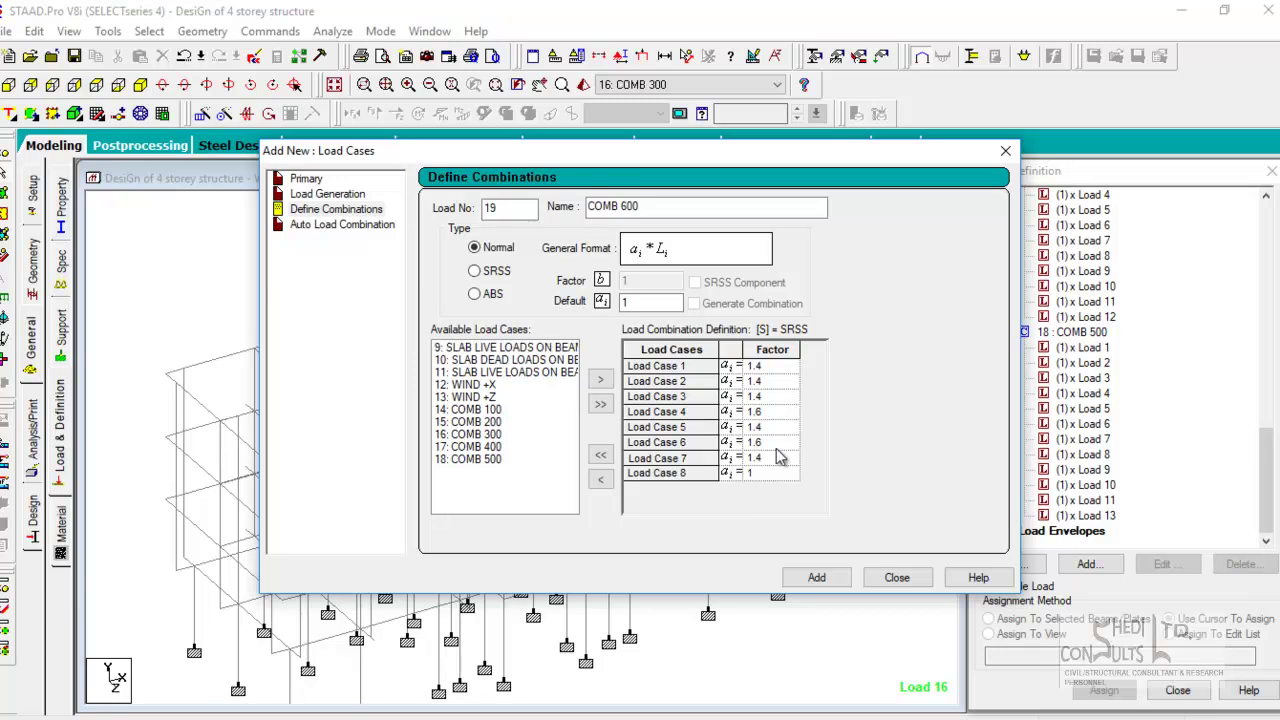
pyautogui.click(775, 475)
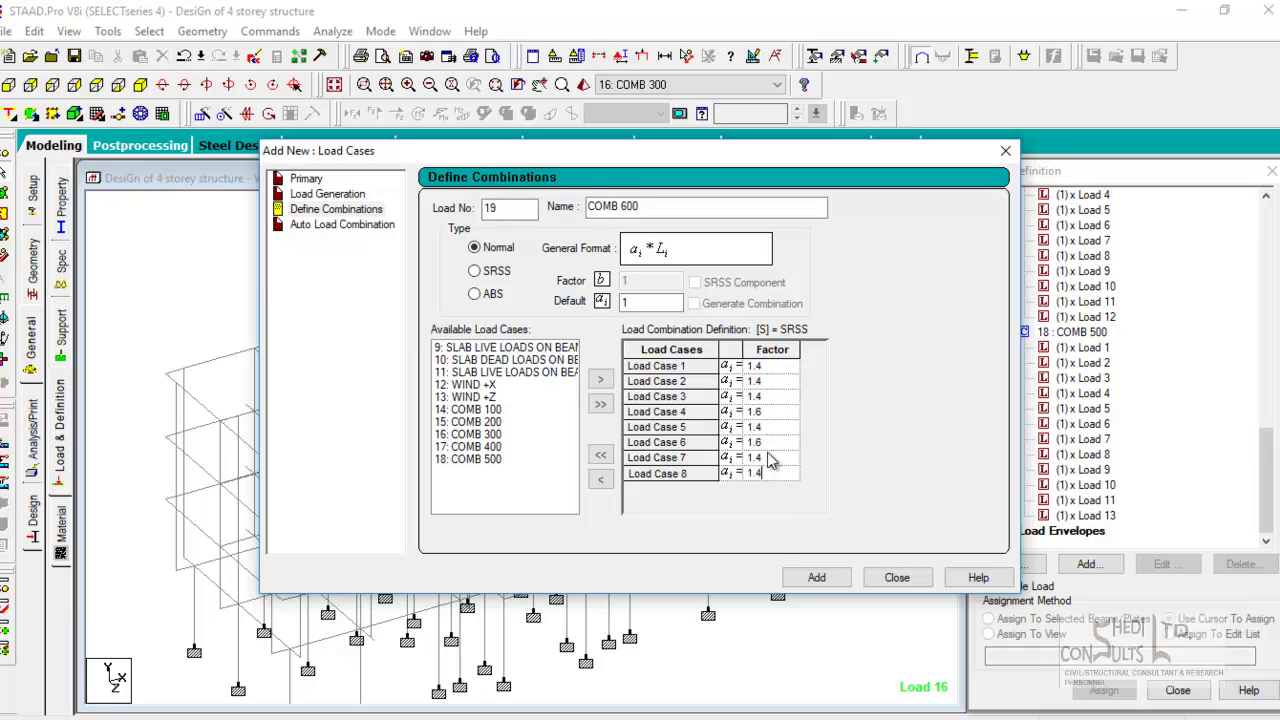
pyautogui.doubleClick(495, 348)
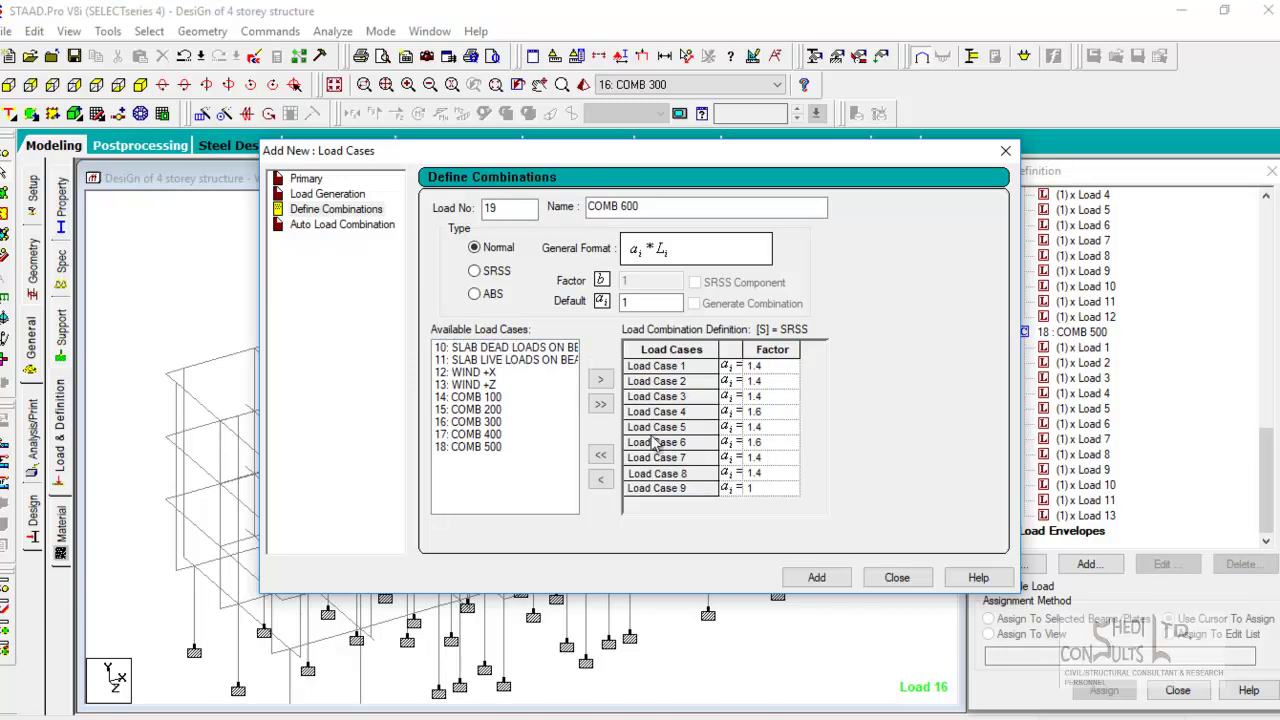
pyautogui.click(772, 490)
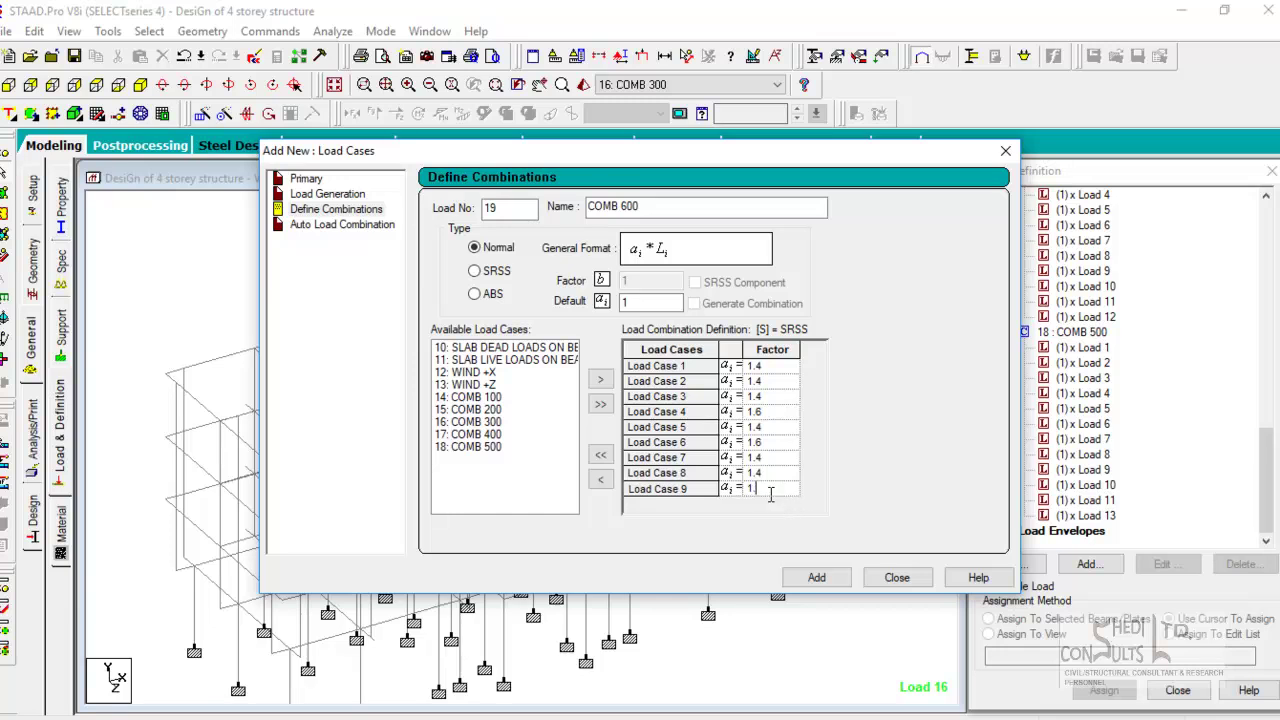
pyautogui.doubleClick(540, 348)
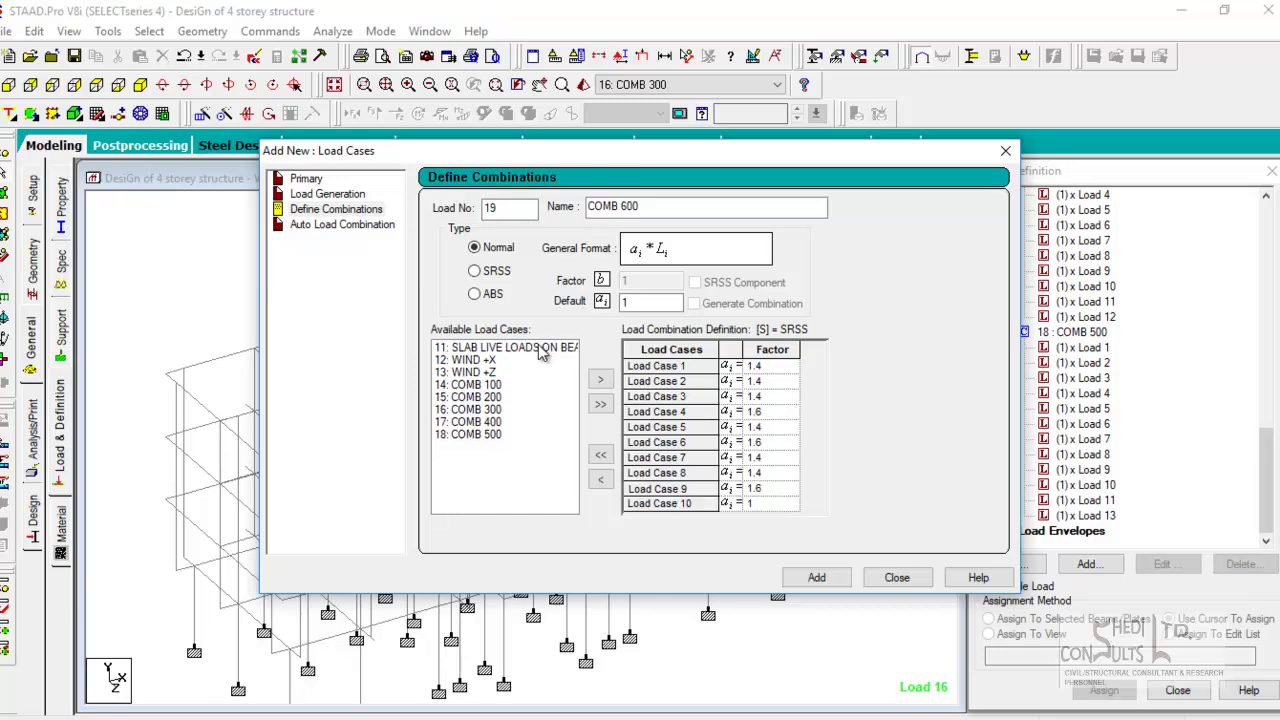
pyautogui.click(785, 506)
pyautogui.write('.4')
# - Include load case 11 with factor 1.6, add COMB 600 to the model and finish defining combinations
pyautogui.doubleClick(510, 348)
pyautogui.click(817, 504)
pyautogui.click(757, 504)
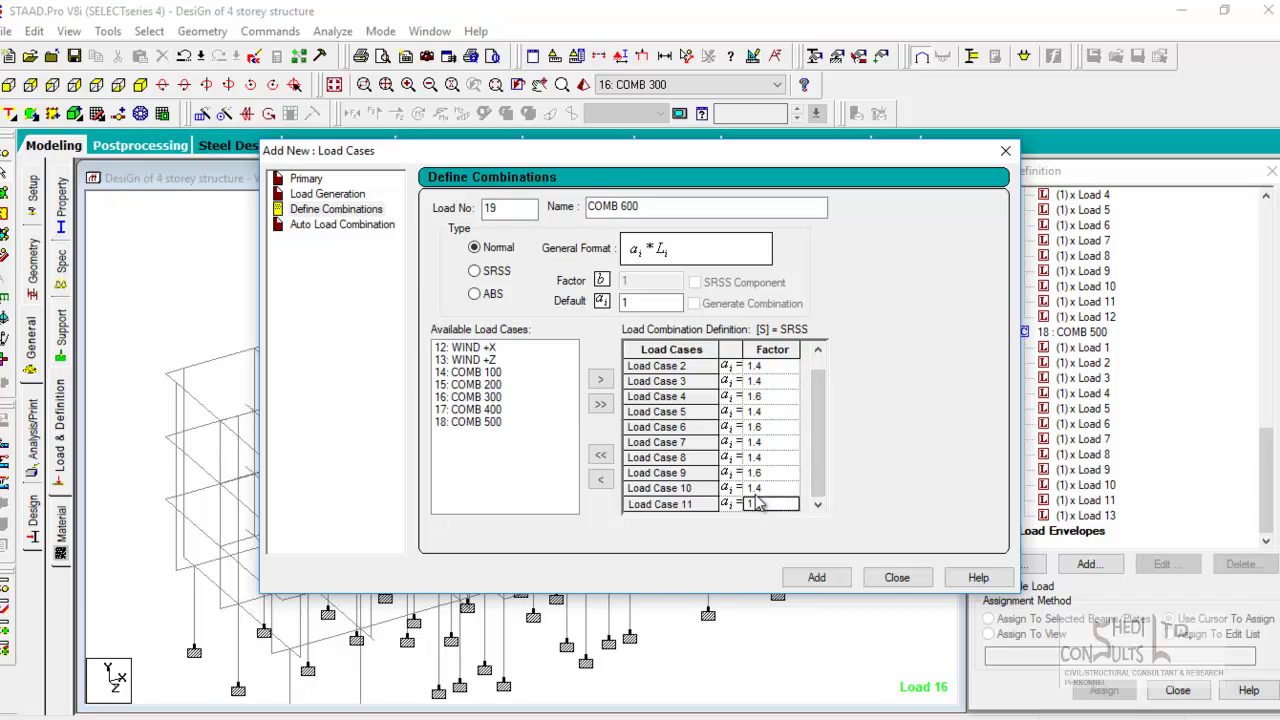
pyautogui.write('.6')
pyautogui.scroll(1, 815, 400)
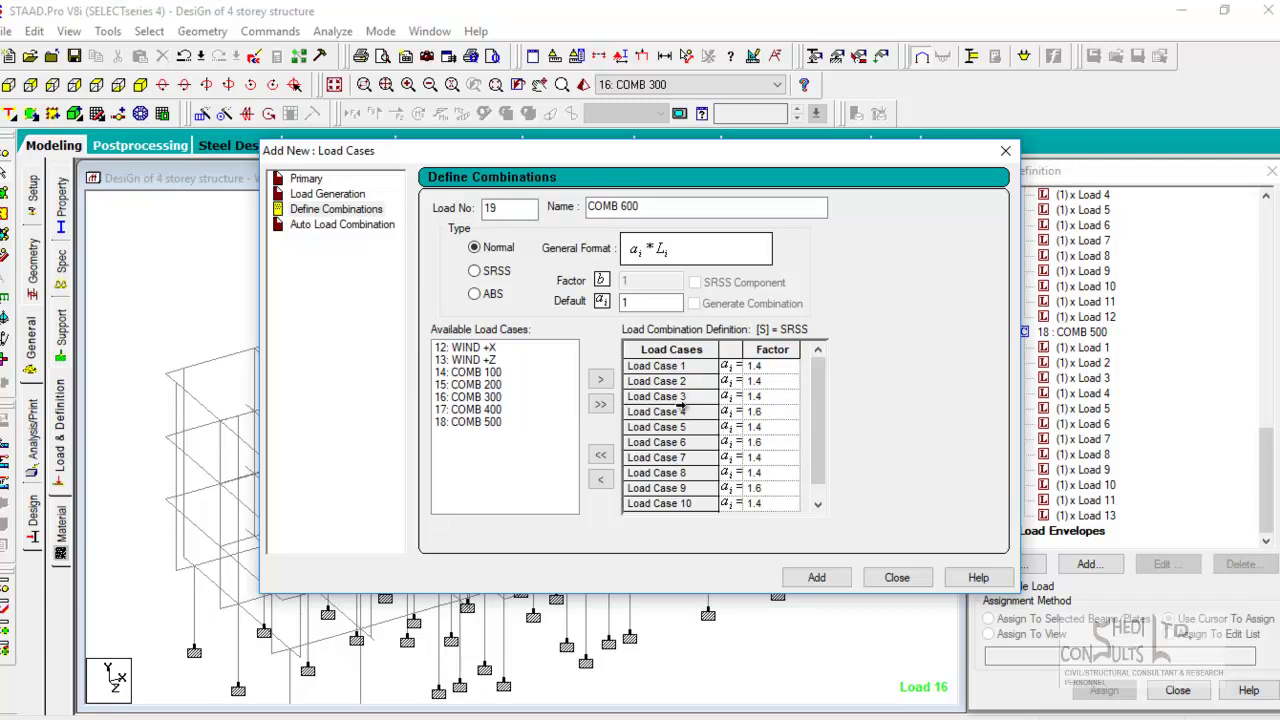
pyautogui.moveTo(1266, 480); pyautogui.dragTo(1272, 234)
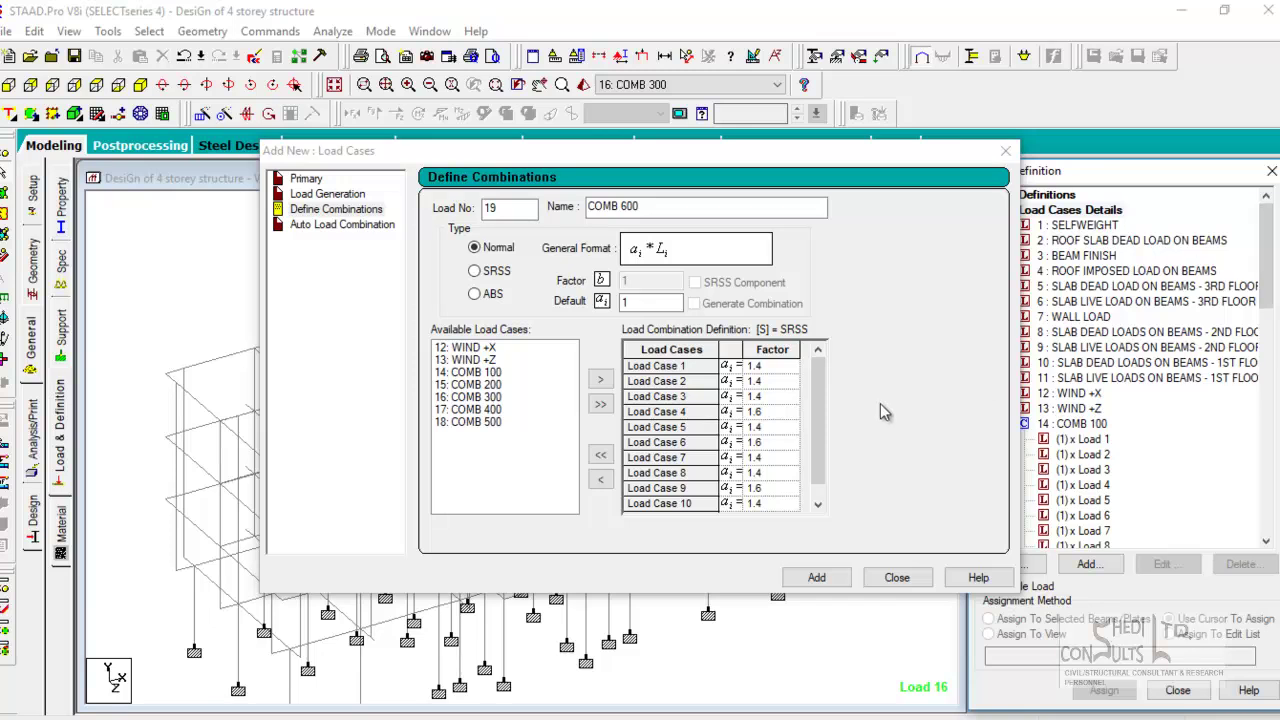
pyautogui.click(821, 372)
pyautogui.scroll(-1, 756, 403)
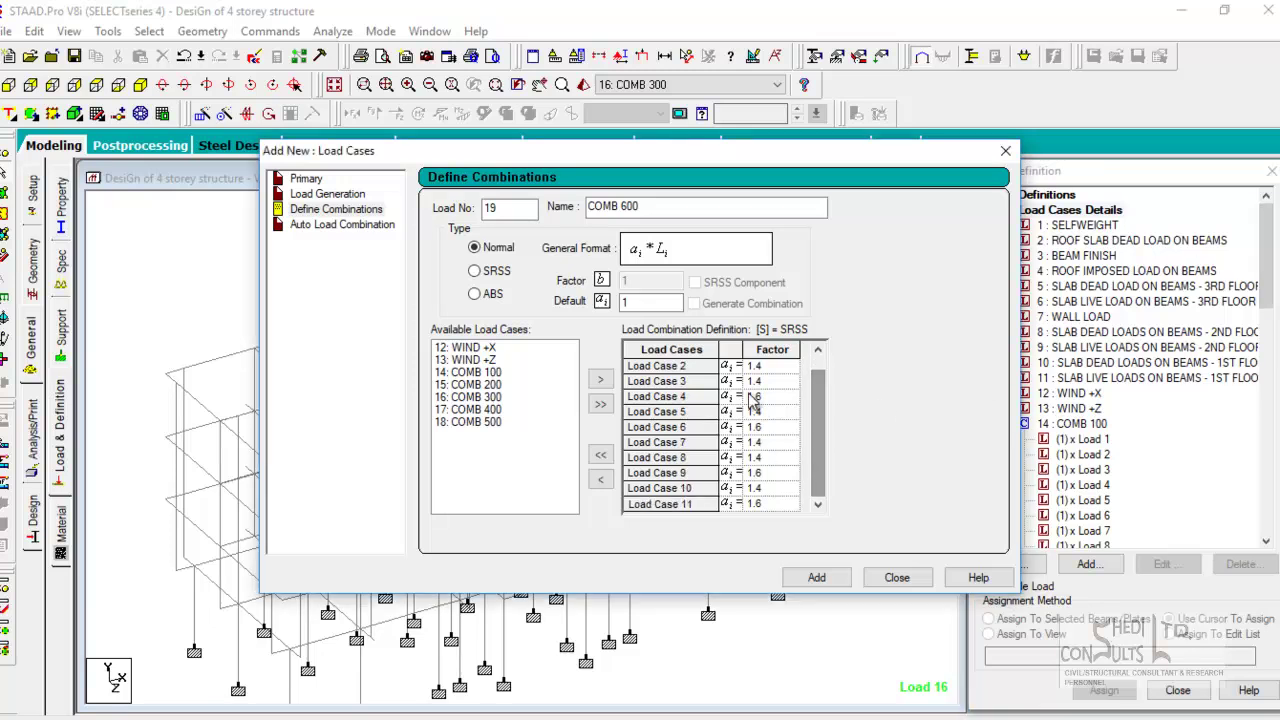
pyautogui.click(816, 577)
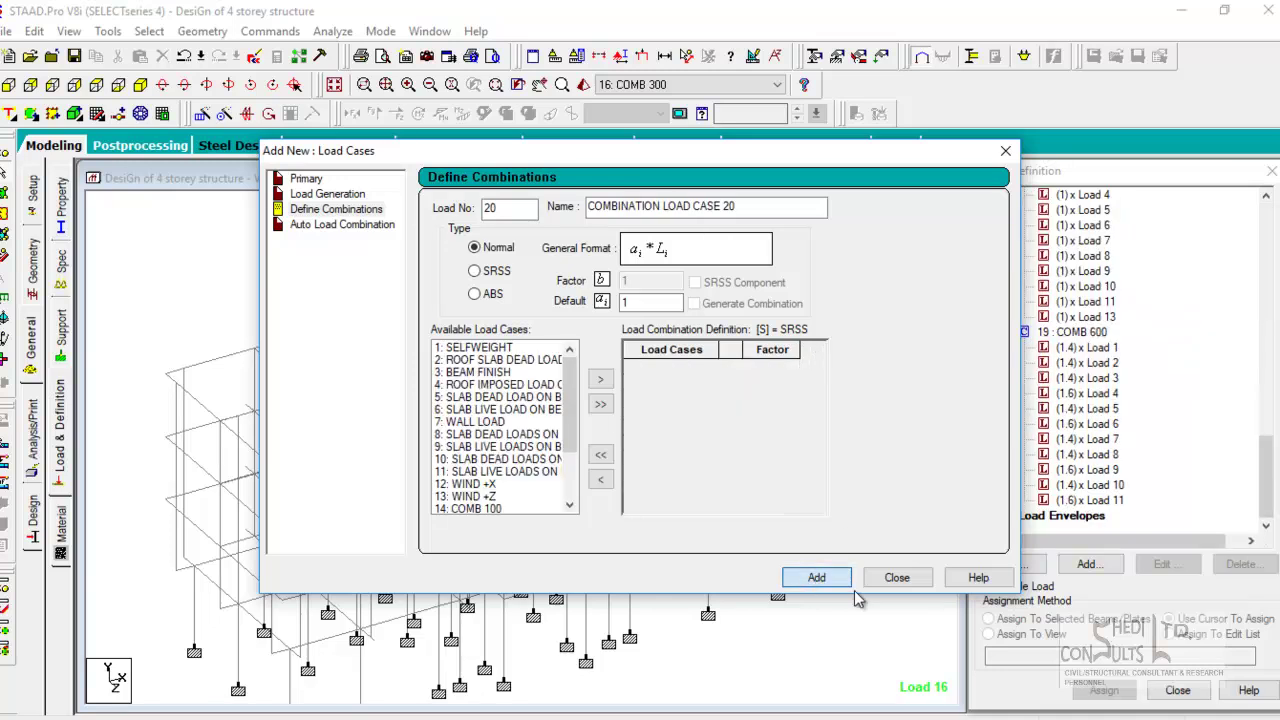
pyautogui.click(900, 580)
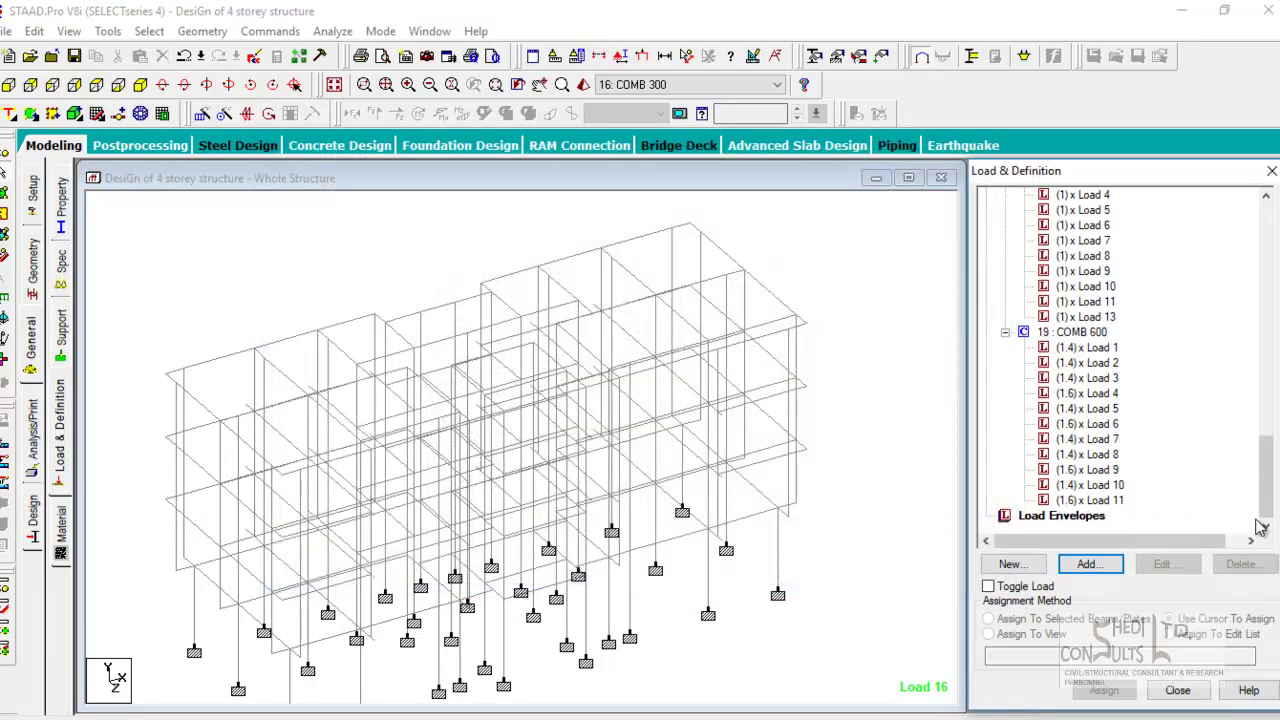
# - Collapse COMB 100 in the load case tree and save the modified structure
pyautogui.moveTo(1264, 505); pyautogui.dragTo(1274, 272)
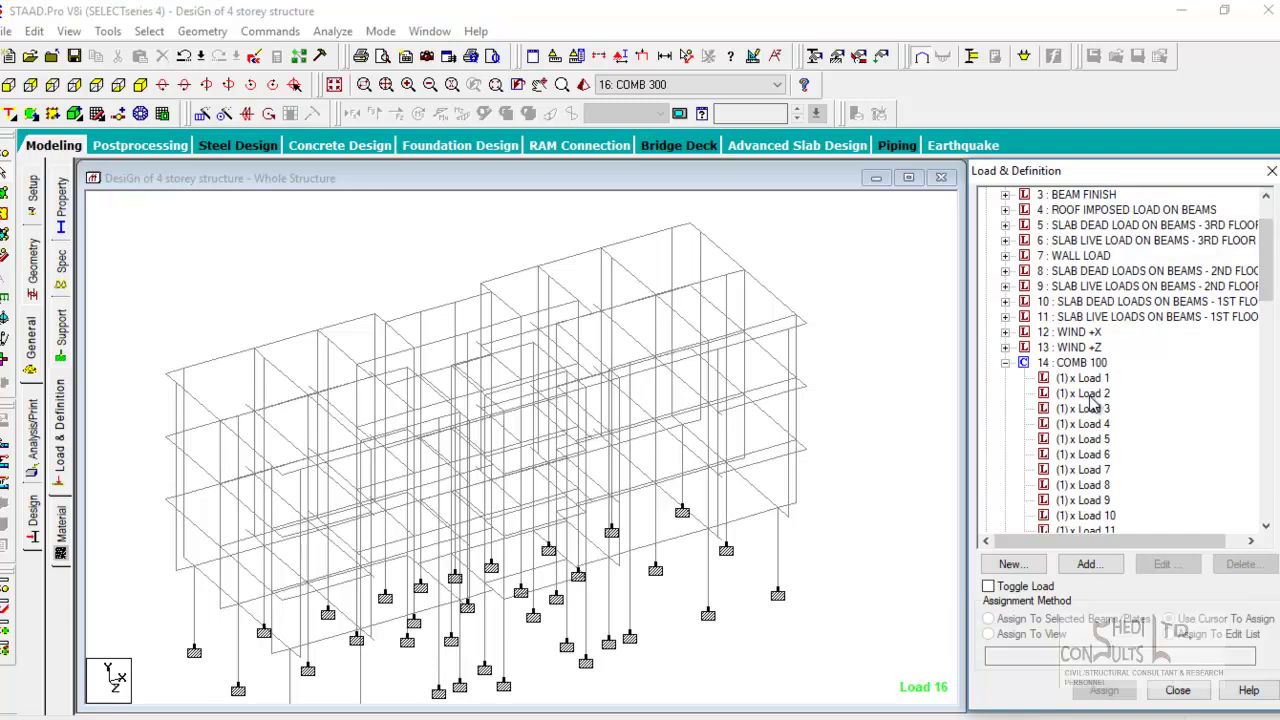
pyautogui.click(1005, 362)
pyautogui.click(889, 370)
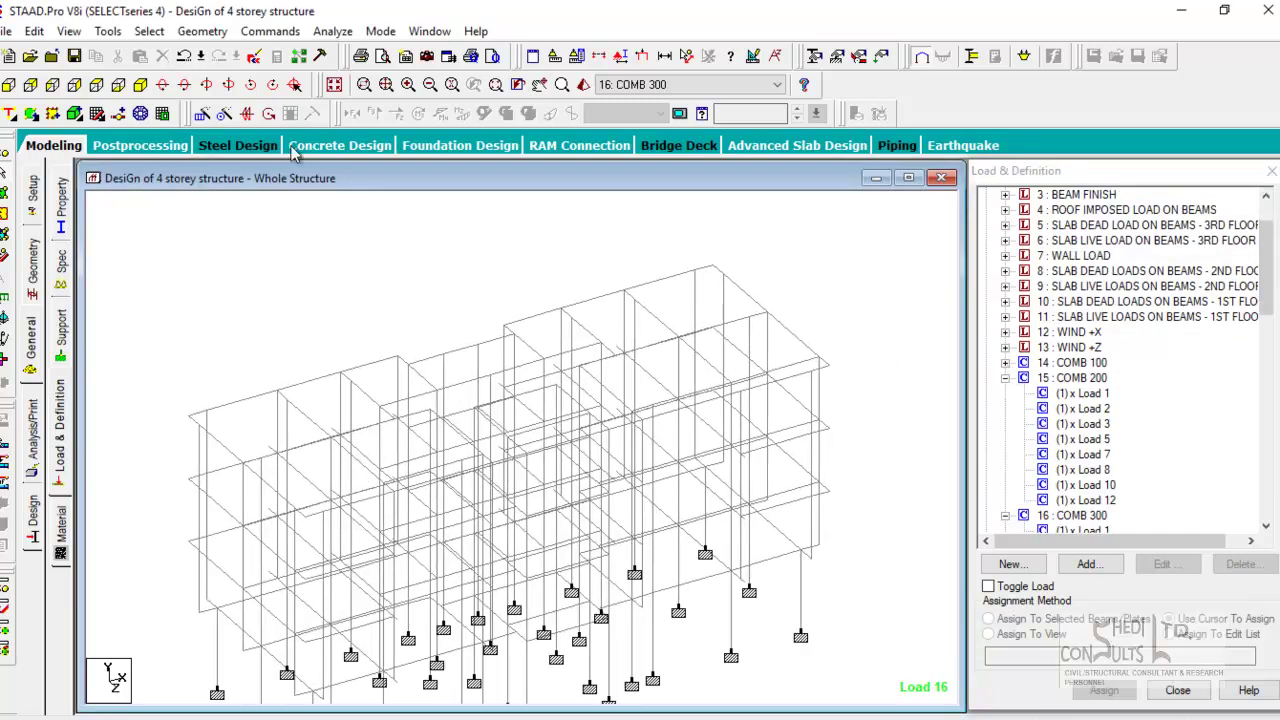
pyautogui.click(80, 56)
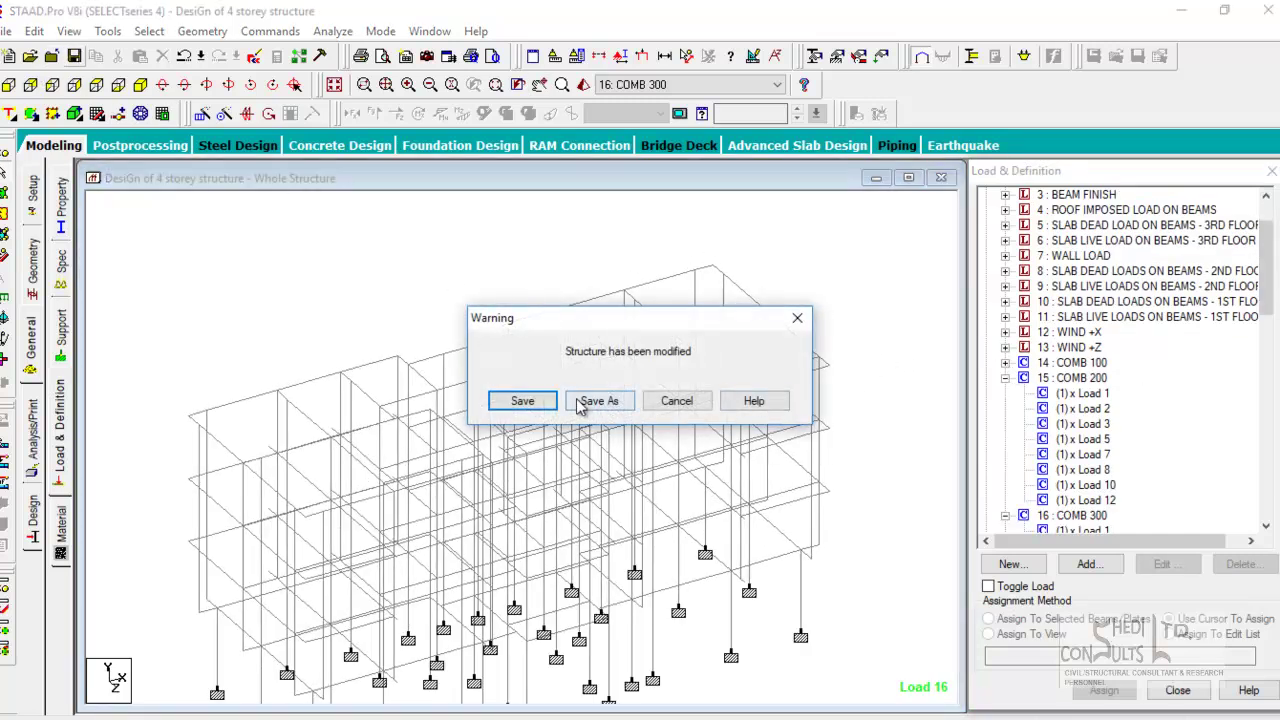
pyautogui.click(524, 402)
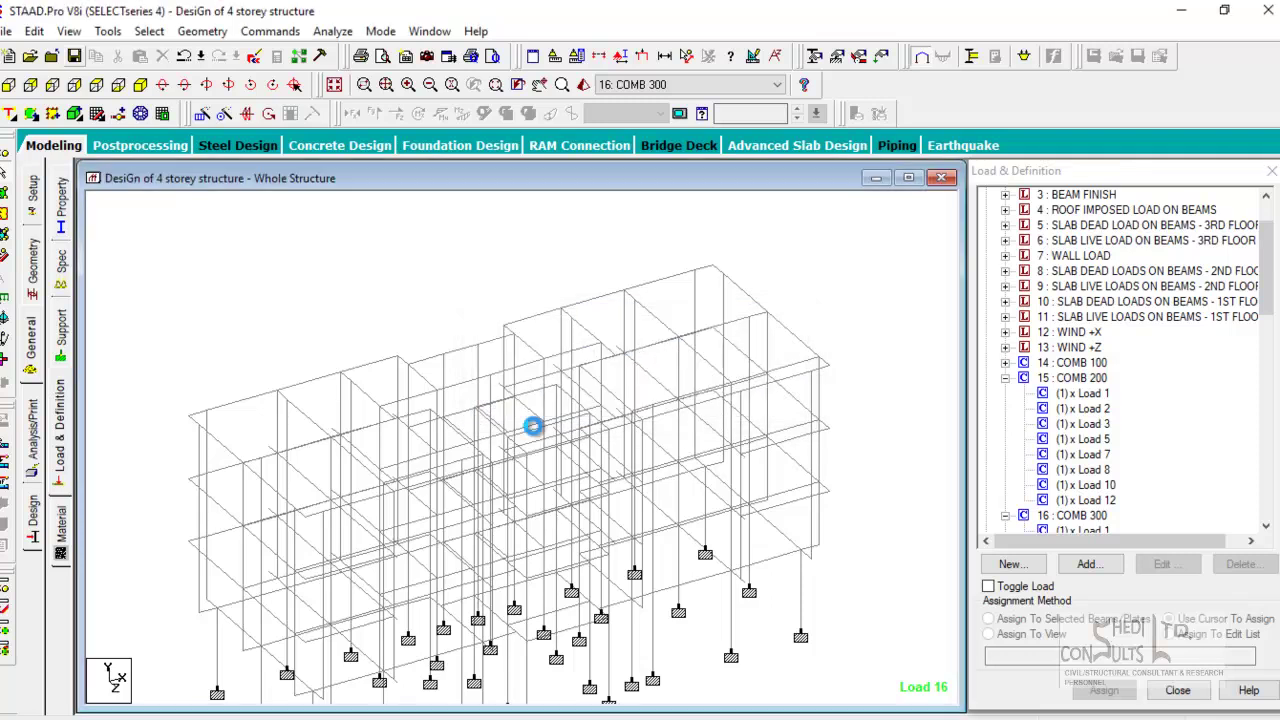
# - Add a Perform Analysis command with the Statics Check print option
pyautogui.click(33, 420)
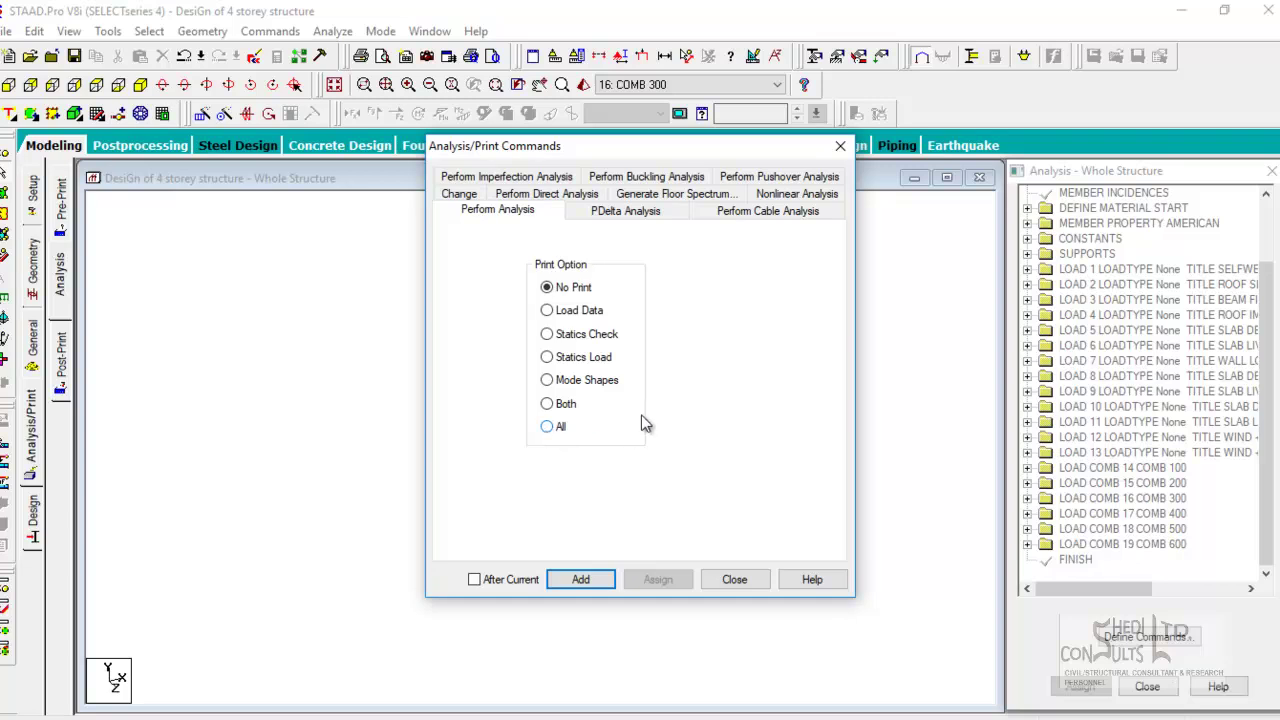
pyautogui.click(558, 337)
pyautogui.click(579, 580)
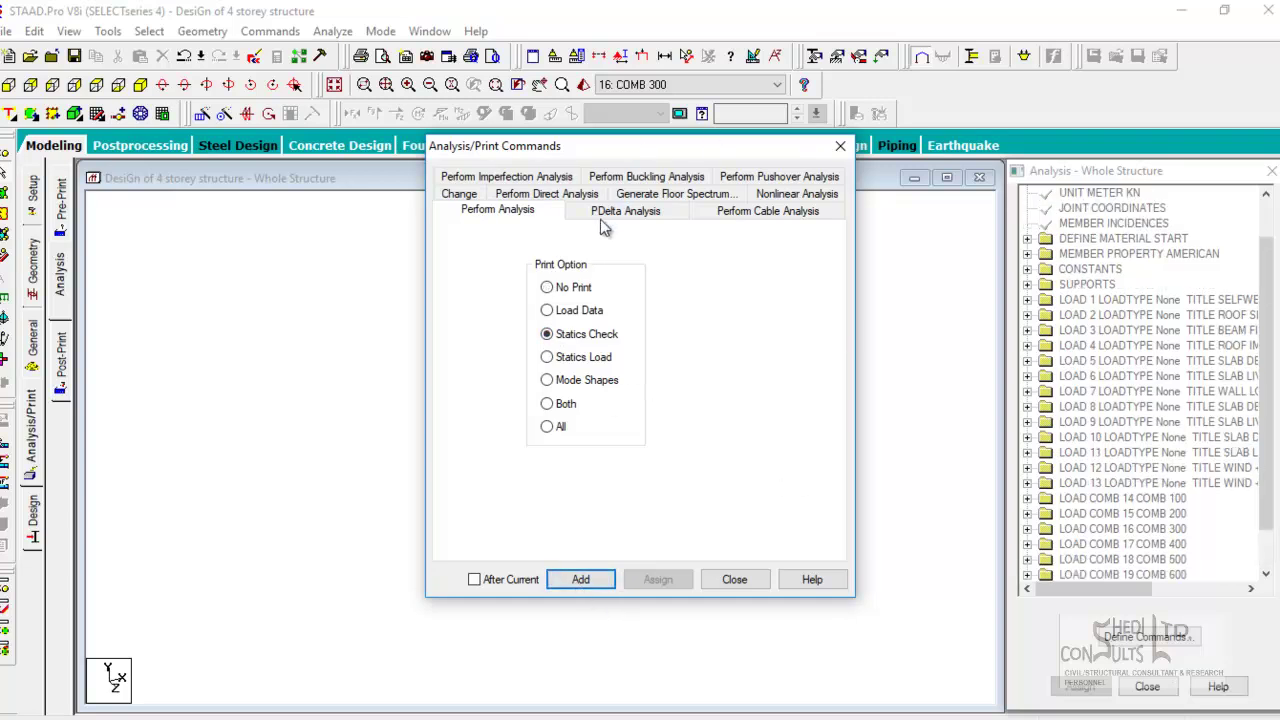
pyautogui.click(734, 579)
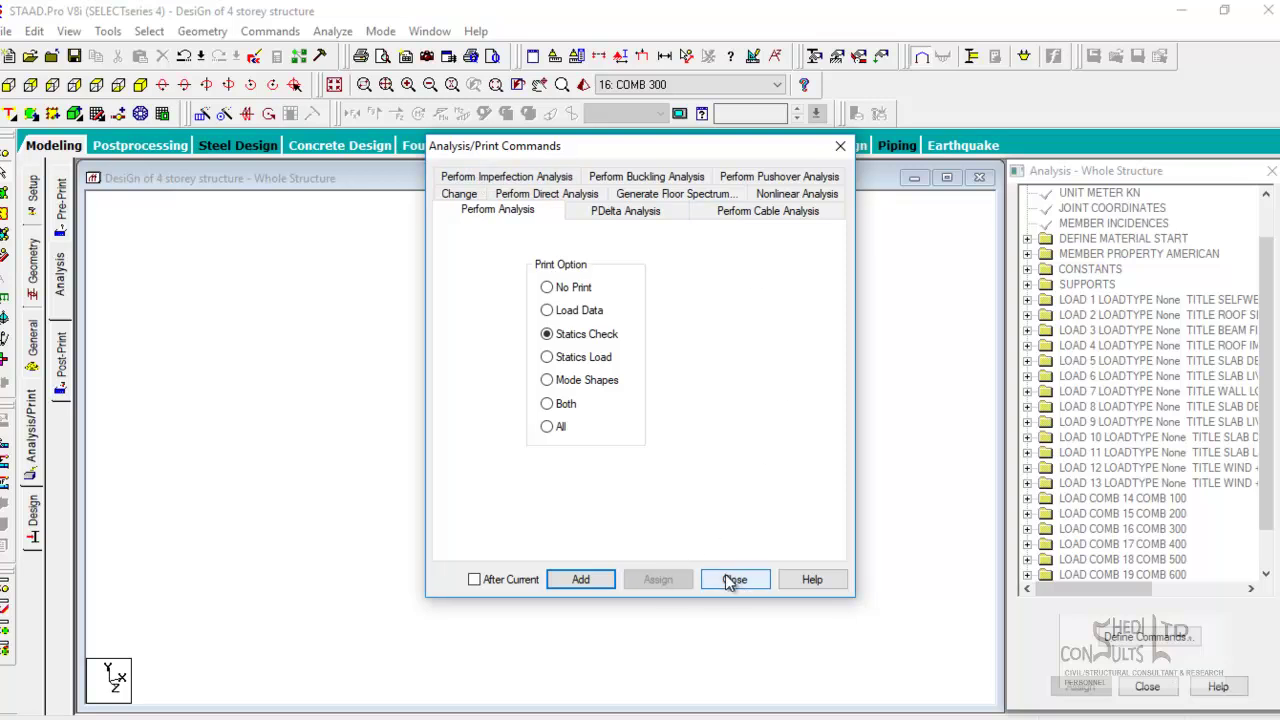
pyautogui.scroll(-1, 1256, 492)
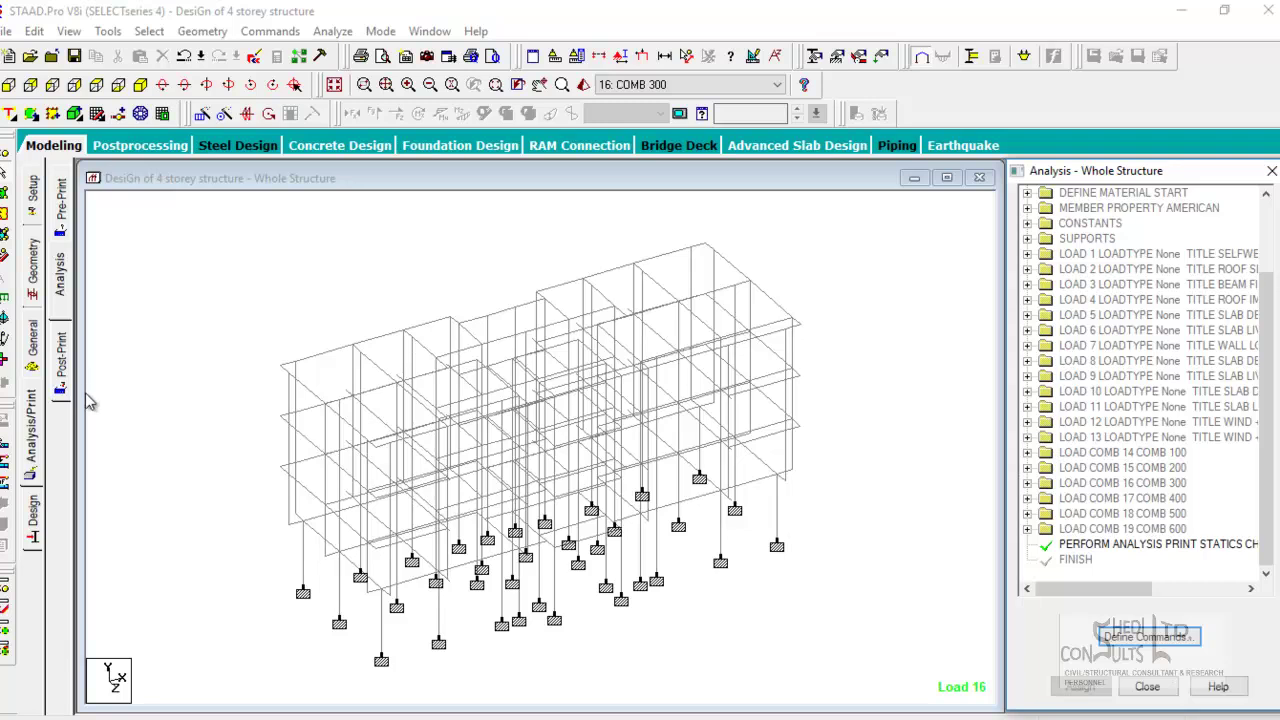
# - Add a post-analysis load list command containing only 19: COMB 600
pyautogui.click(62, 368)
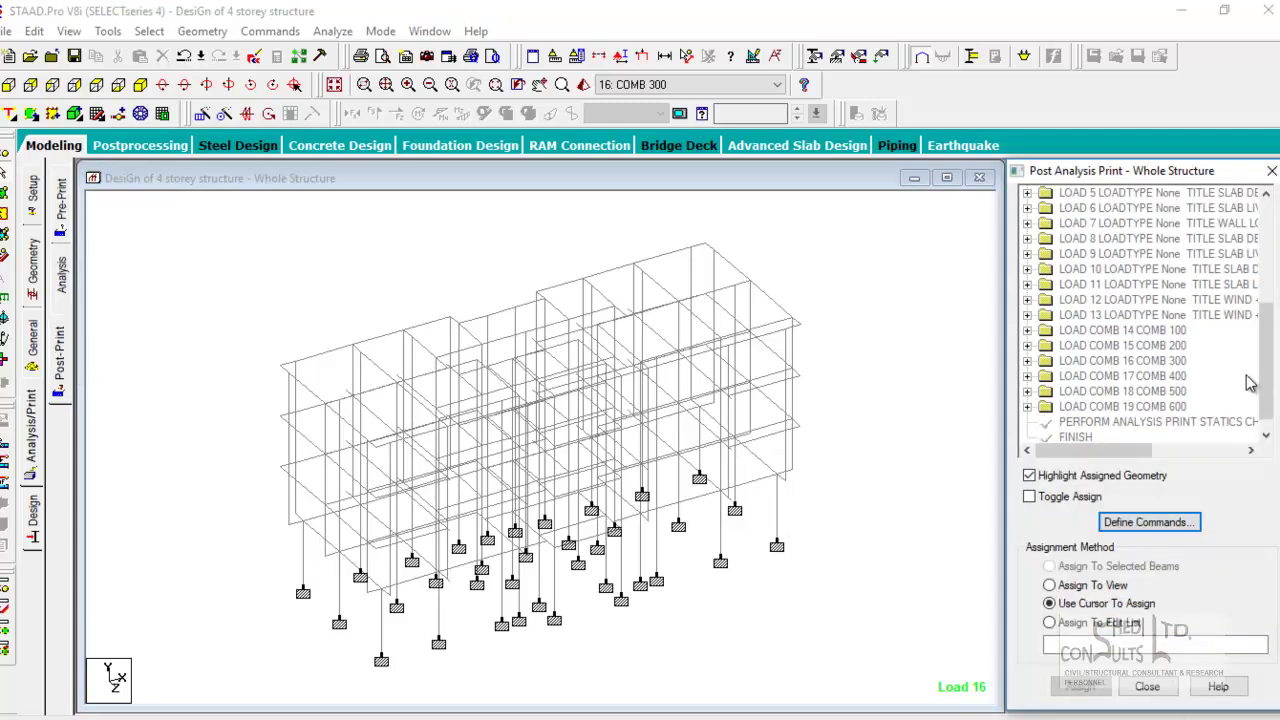
pyautogui.scroll(-1, 1263, 405)
pyautogui.click(1148, 526)
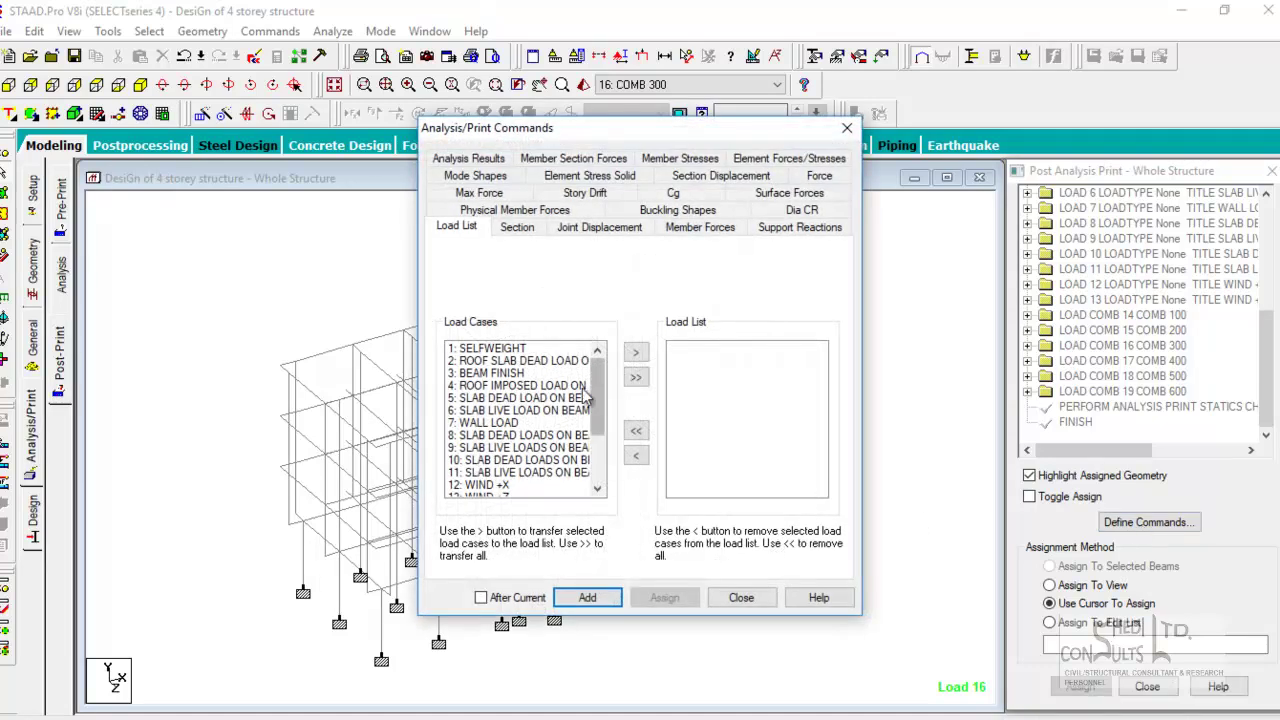
pyautogui.moveTo(595, 385); pyautogui.dragTo(595, 445)
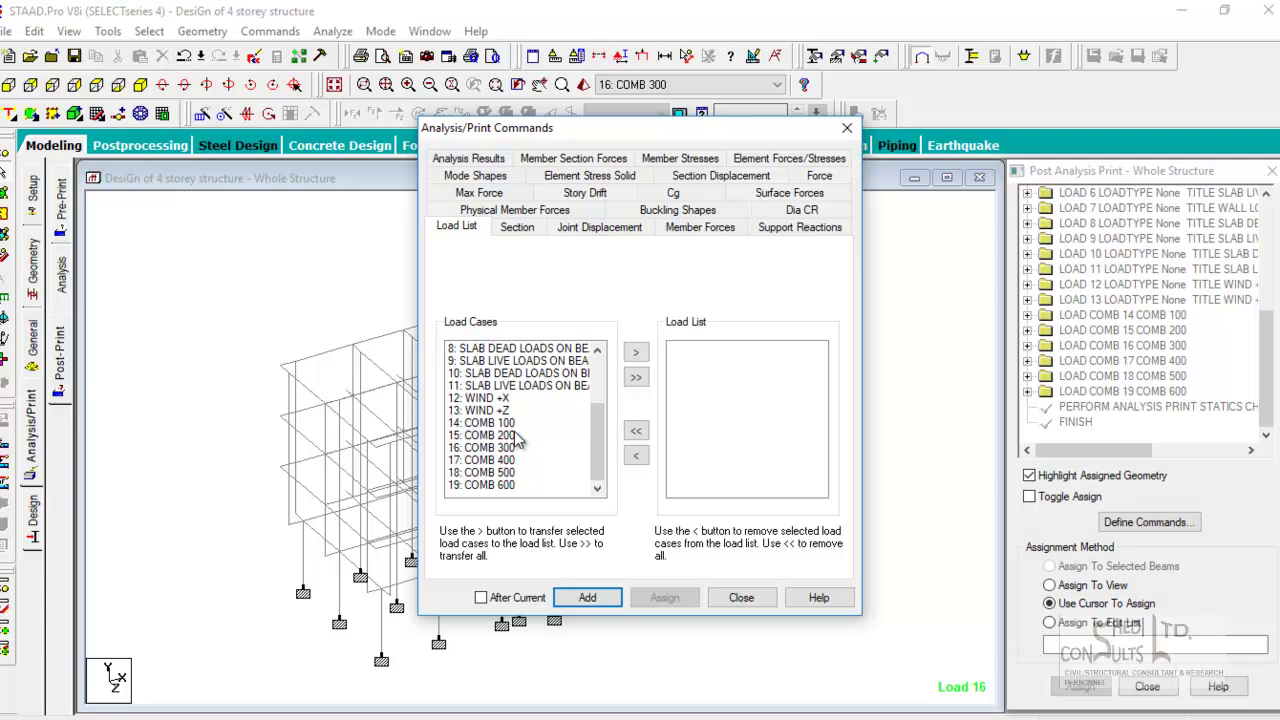
pyautogui.click(488, 423)
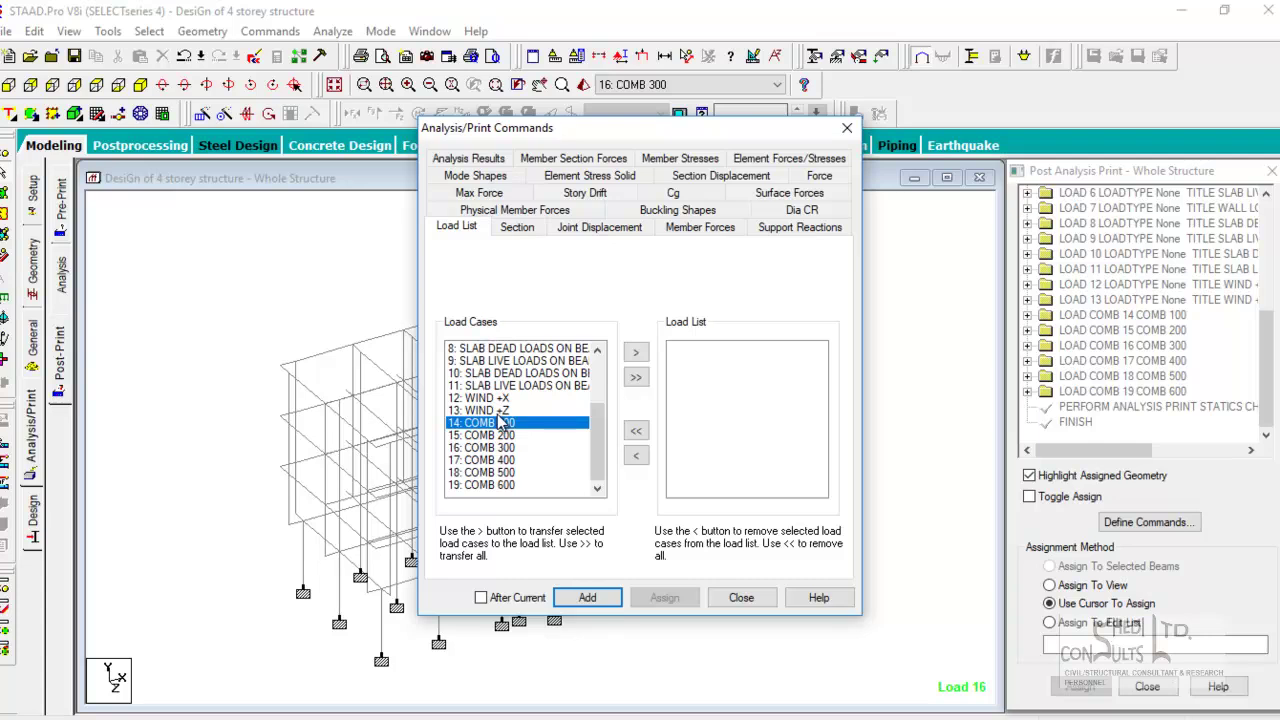
pyautogui.doubleClick(510, 486)
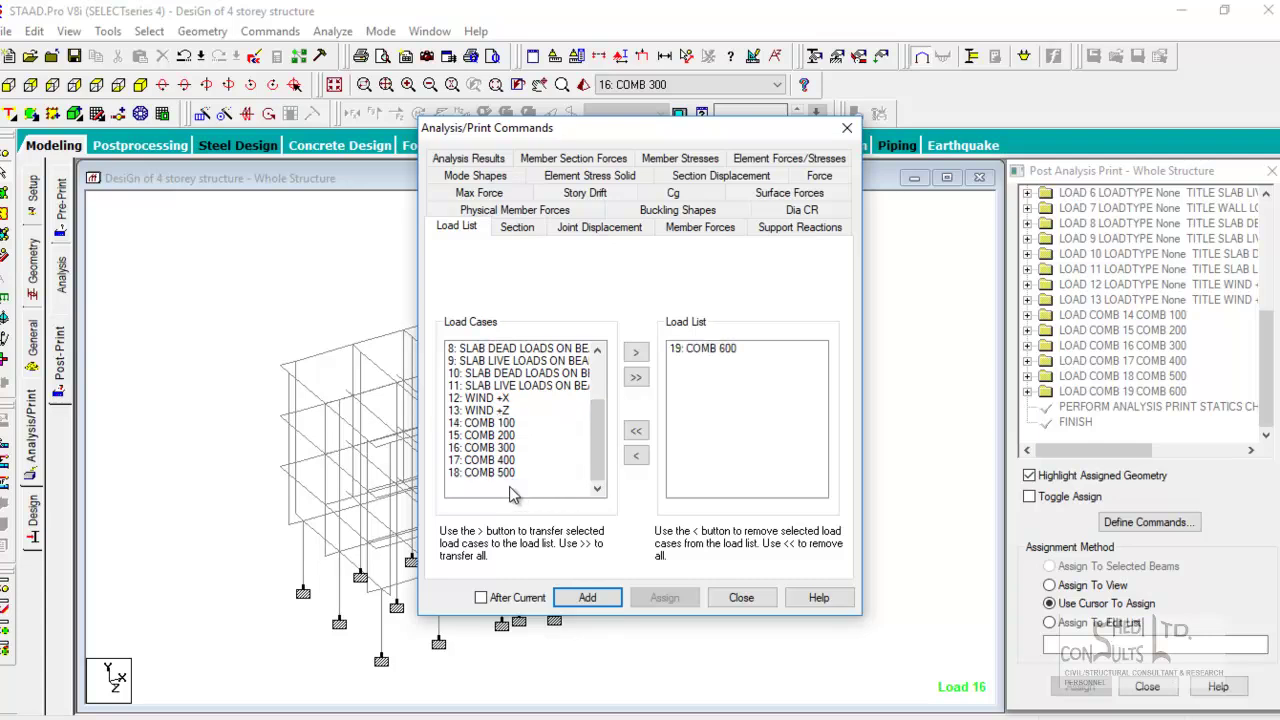
pyautogui.click(587, 598)
# - Add the Analysis Results print command to the post-analysis commands and close the command definitions
pyautogui.click(474, 160)
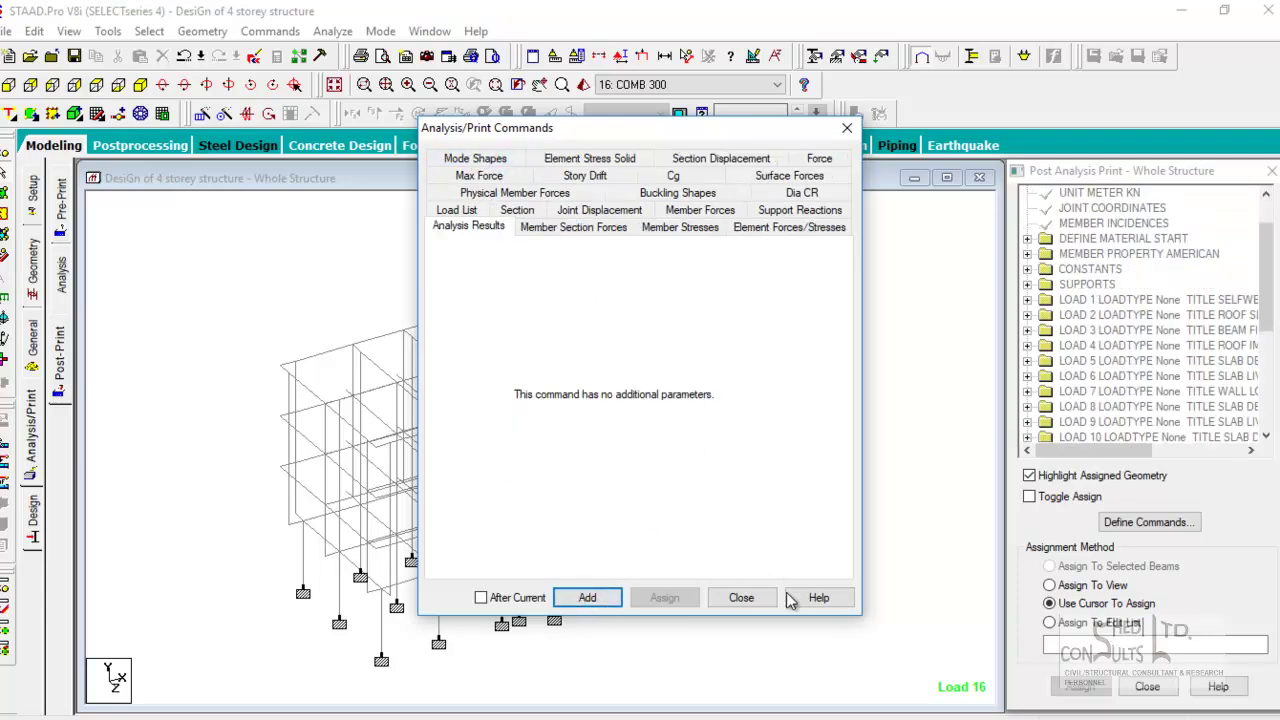
pyautogui.click(757, 599)
pyautogui.moveTo(1266, 245); pyautogui.dragTo(1274, 364)
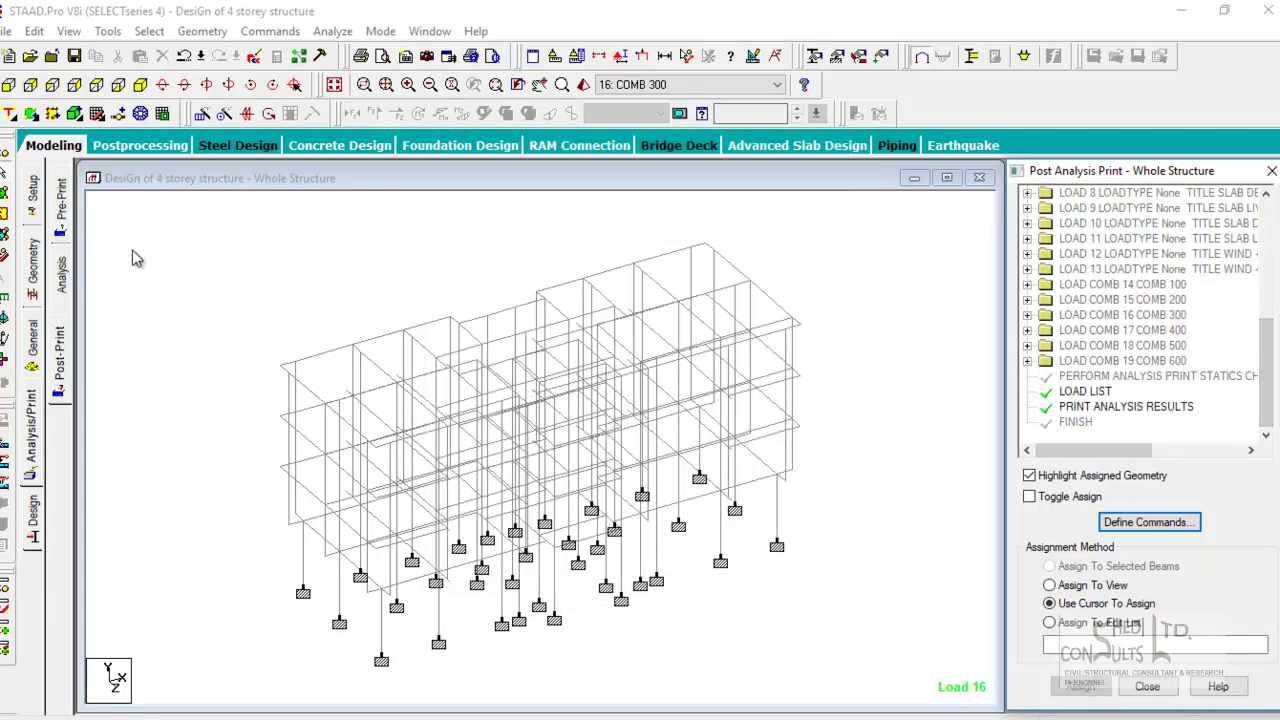
# - Open the concrete design settings for the whole structure and set the current design code to BS 8110
pyautogui.click(33, 515)
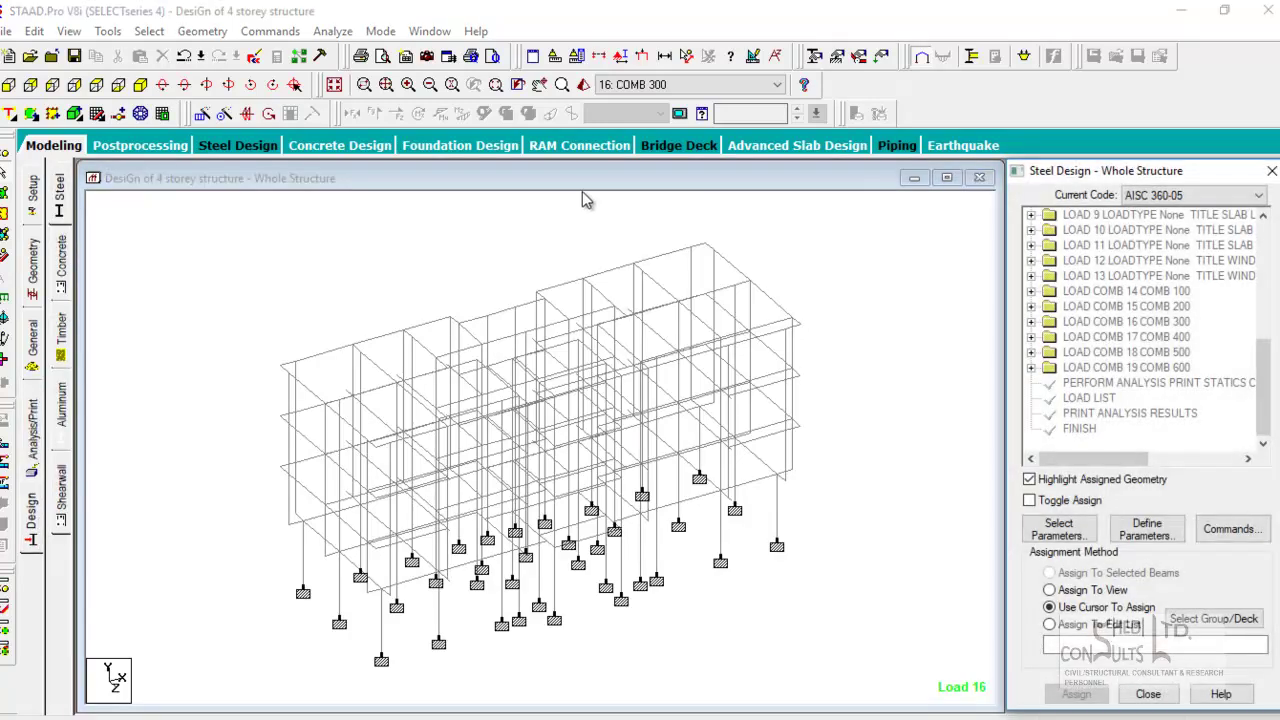
pyautogui.click(61, 266)
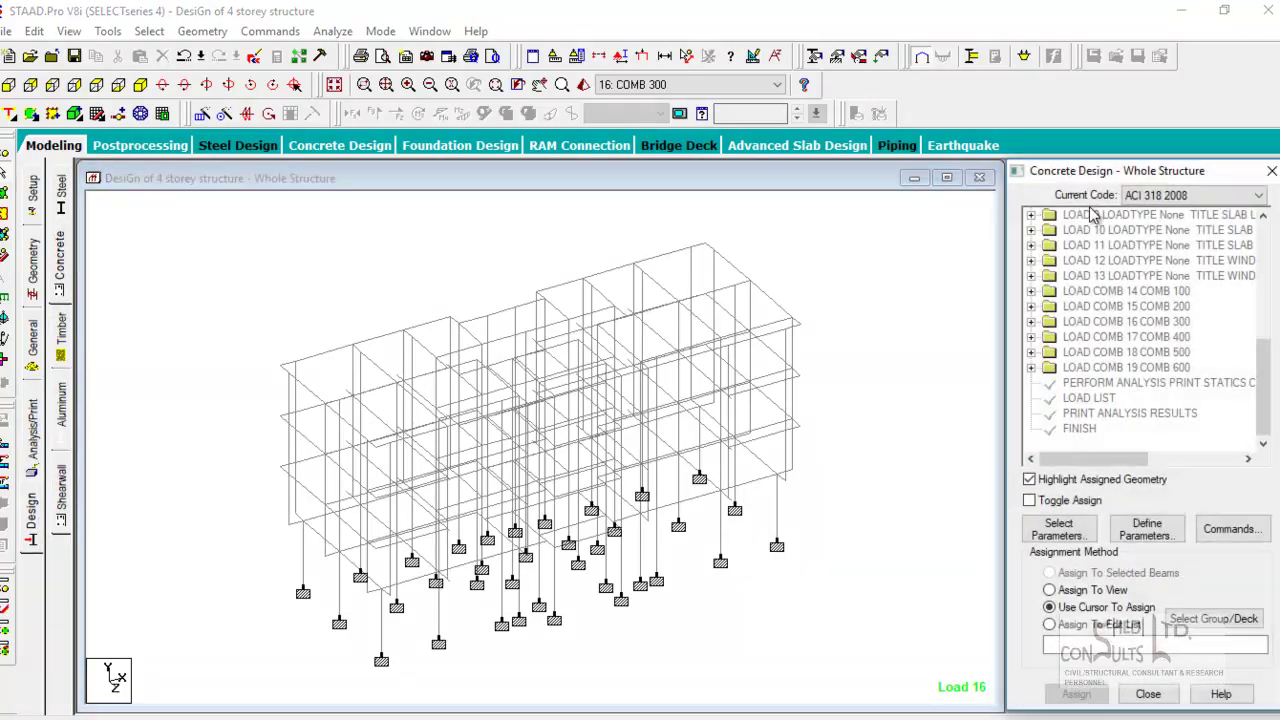
pyautogui.click(1177, 200)
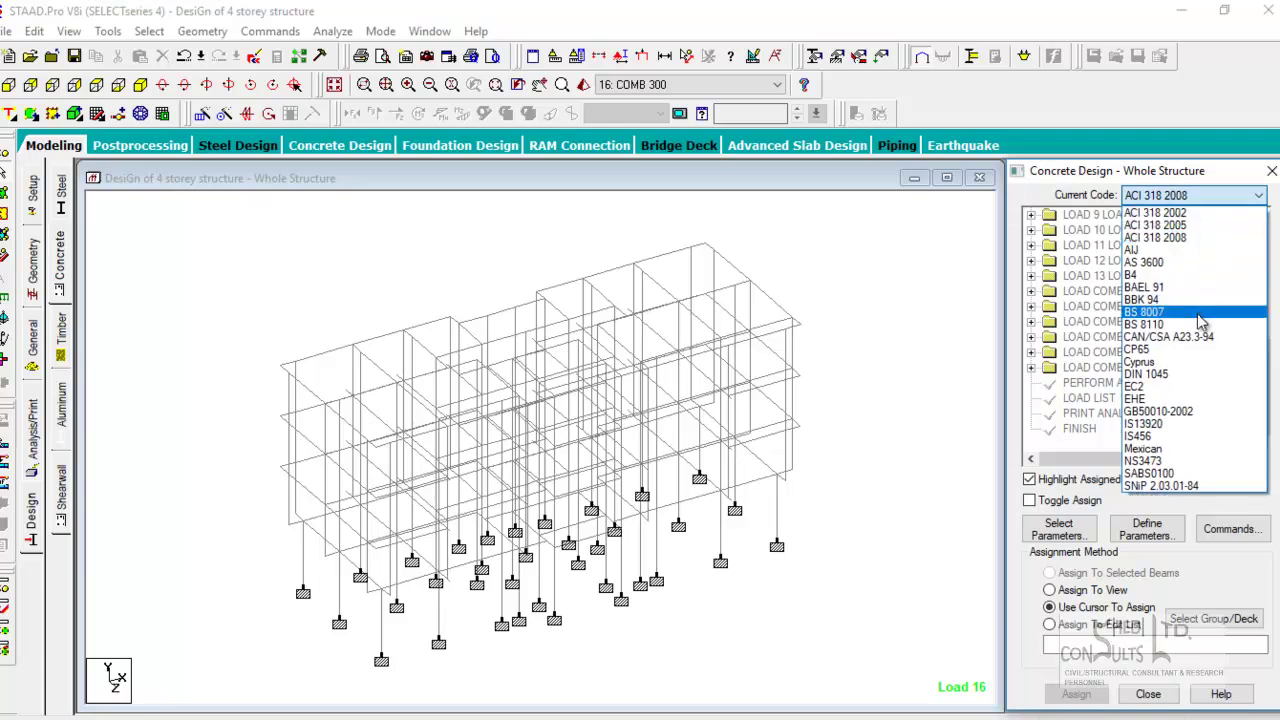
pyautogui.click(1176, 325)
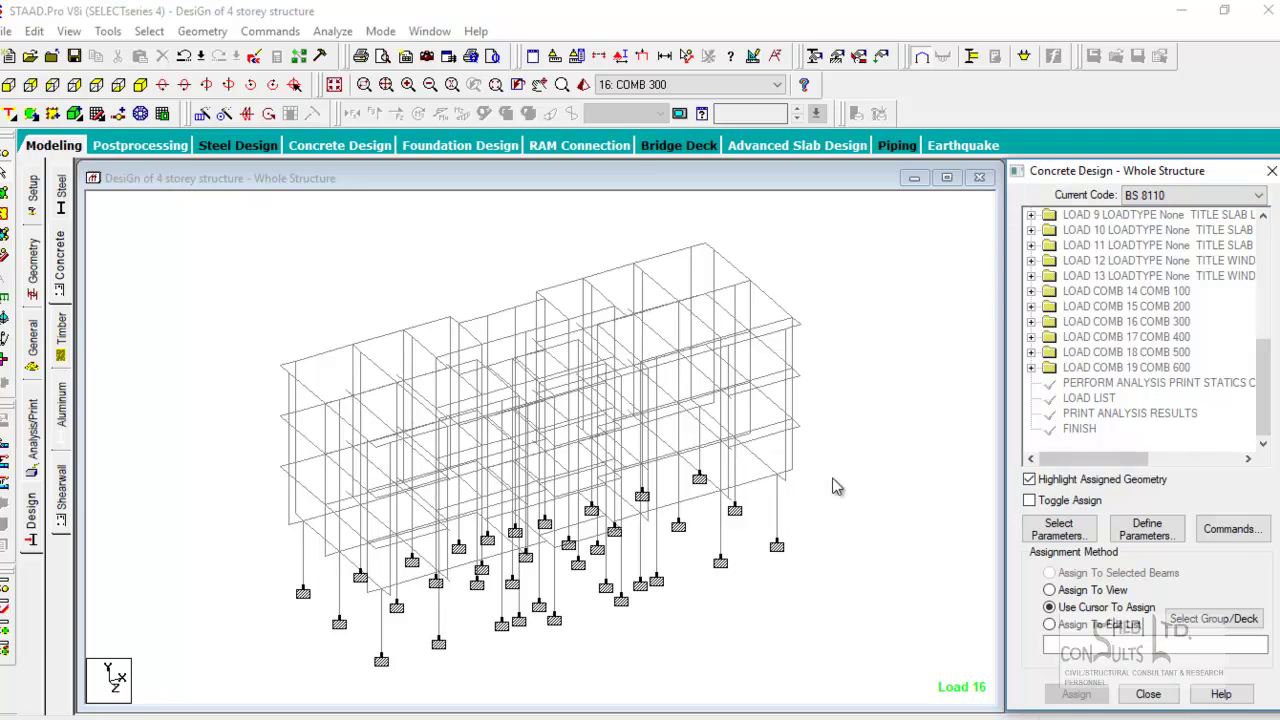
# - Inspect the geometry and section details of the roof-level edge beam at the far corner of the frame
pyautogui.click(790, 410)
pyautogui.scroll(2, 785, 403)
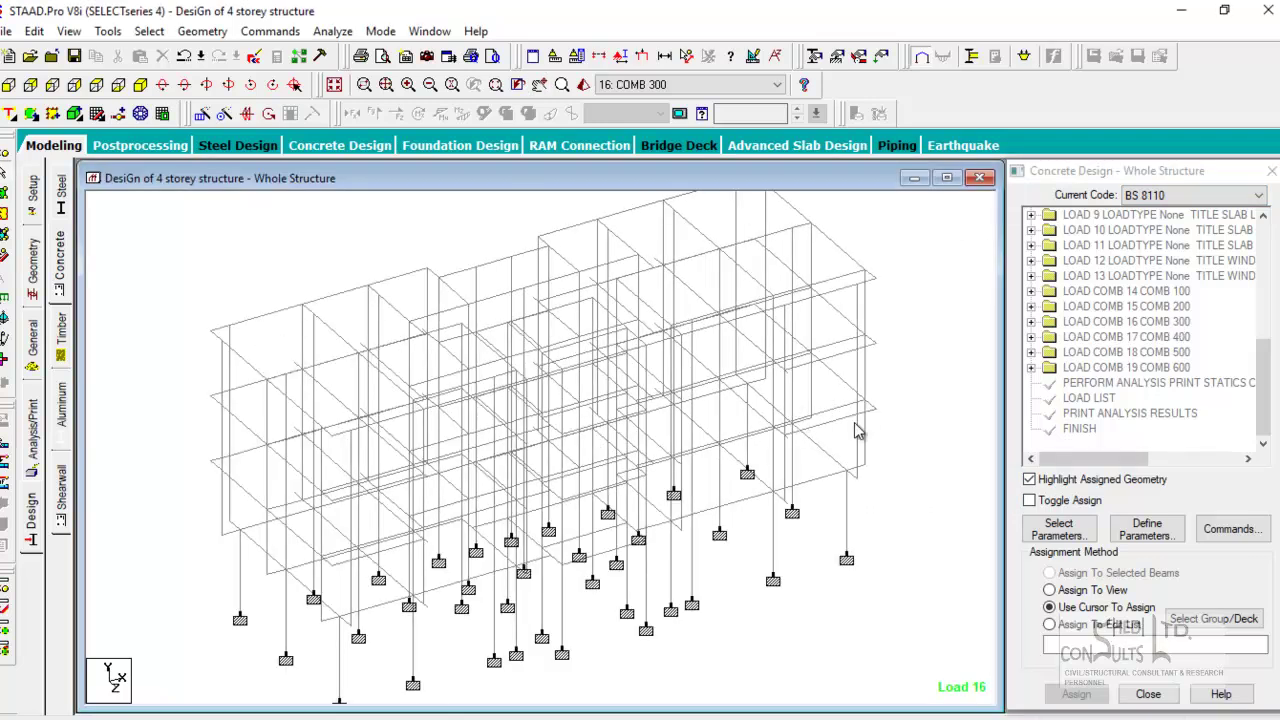
pyautogui.scroll(2, 860, 430)
pyautogui.scroll(-2, 626, 366)
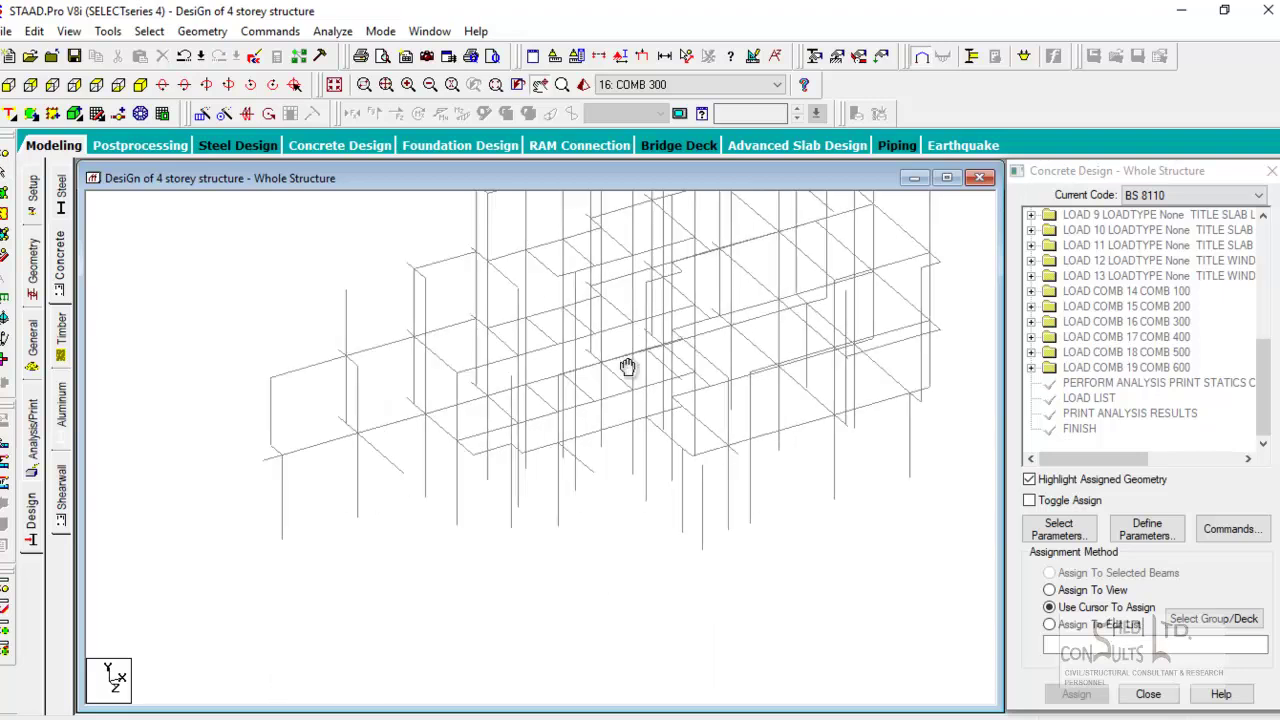
pyautogui.scroll(2, 426, 358)
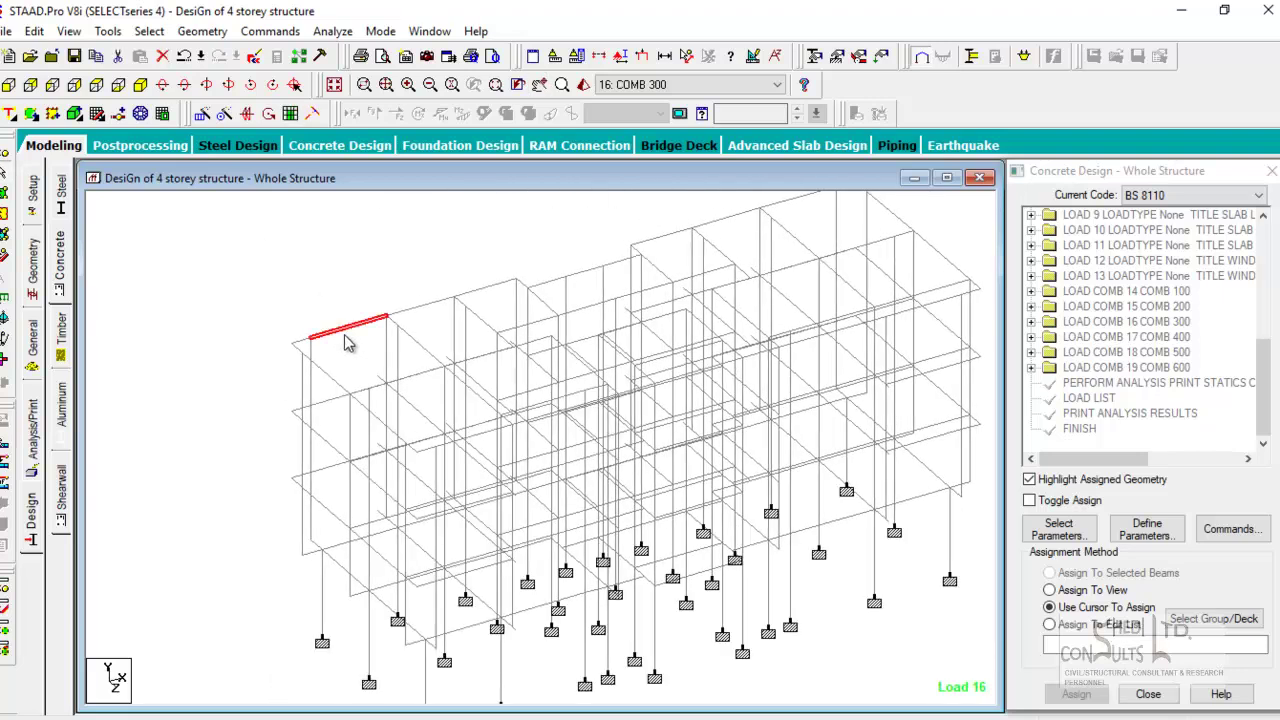
pyautogui.doubleClick(345, 330)
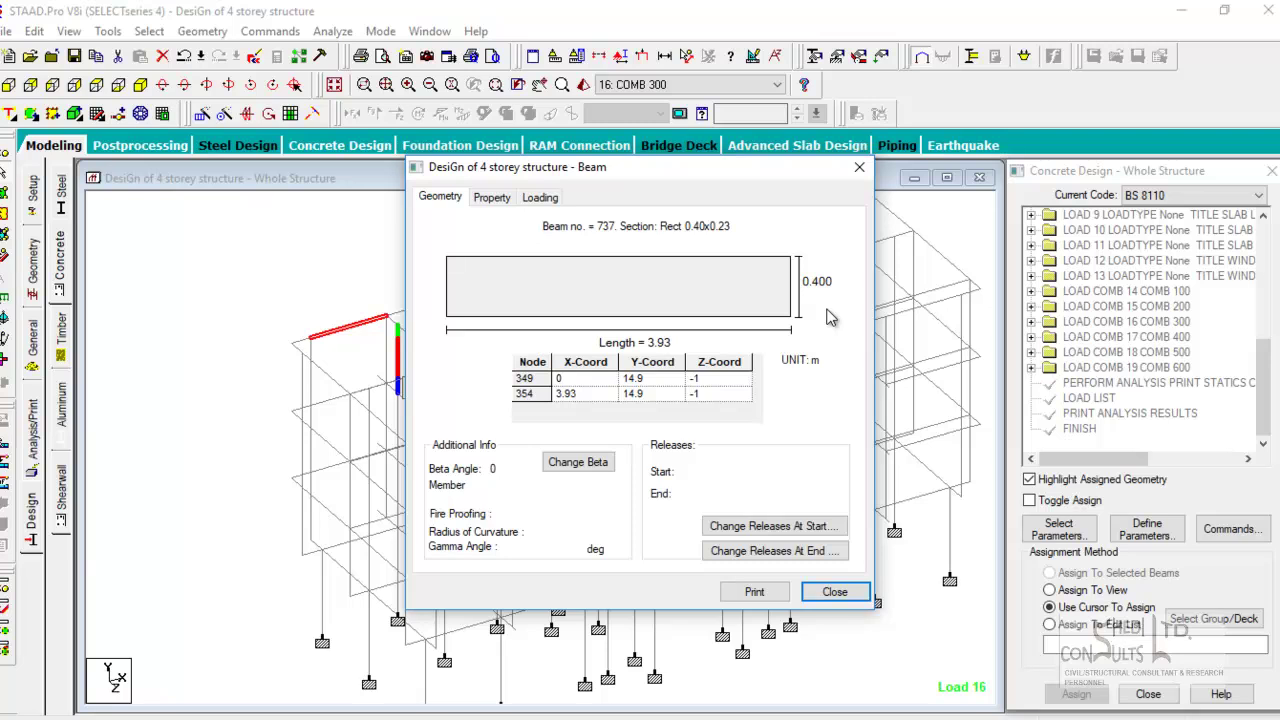
pyautogui.click(836, 593)
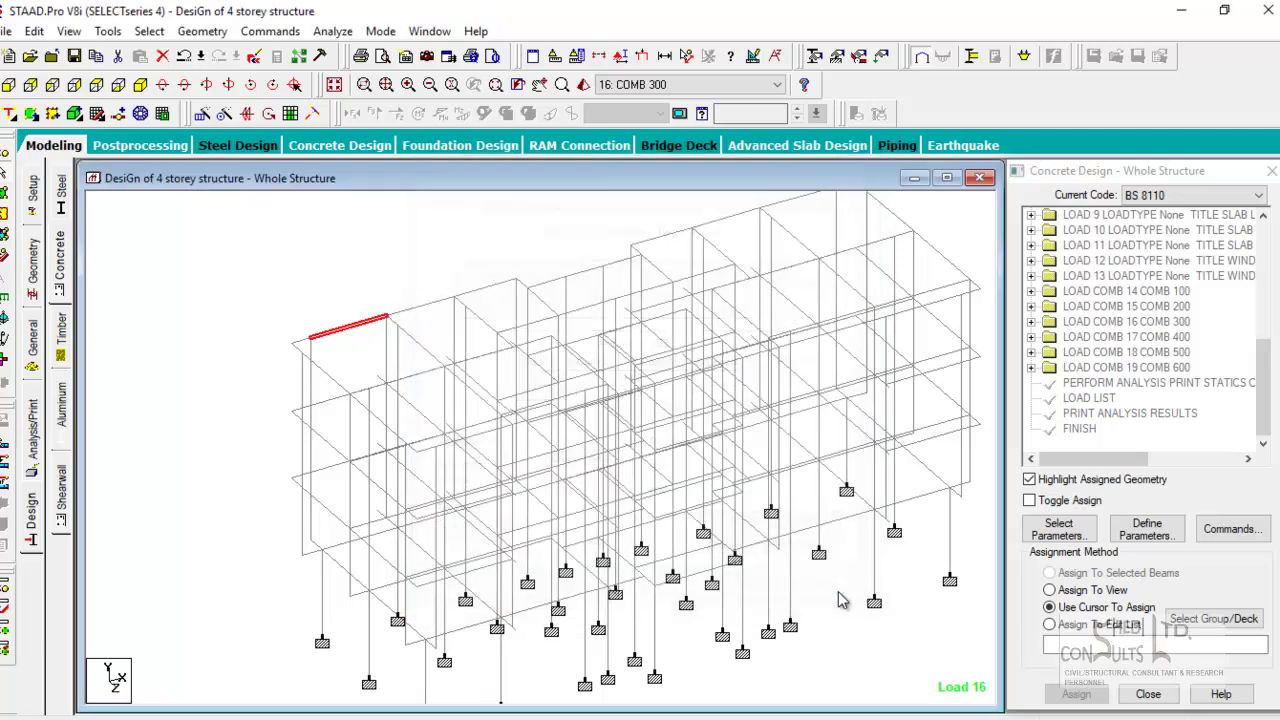
# - Open the BS 8110 concrete design parameter definitions and move the dialog off the centre of the model
pyautogui.click(1150, 534)
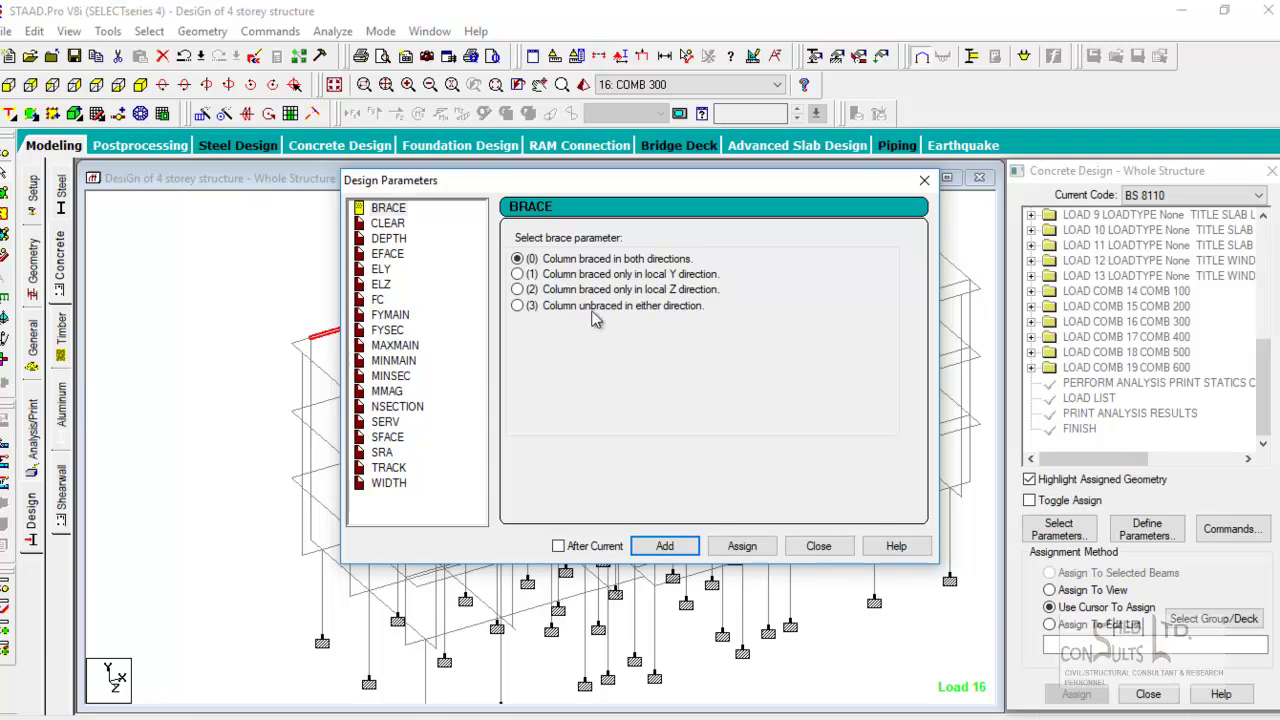
pyautogui.moveTo(558, 183); pyautogui.dragTo(468, 170)
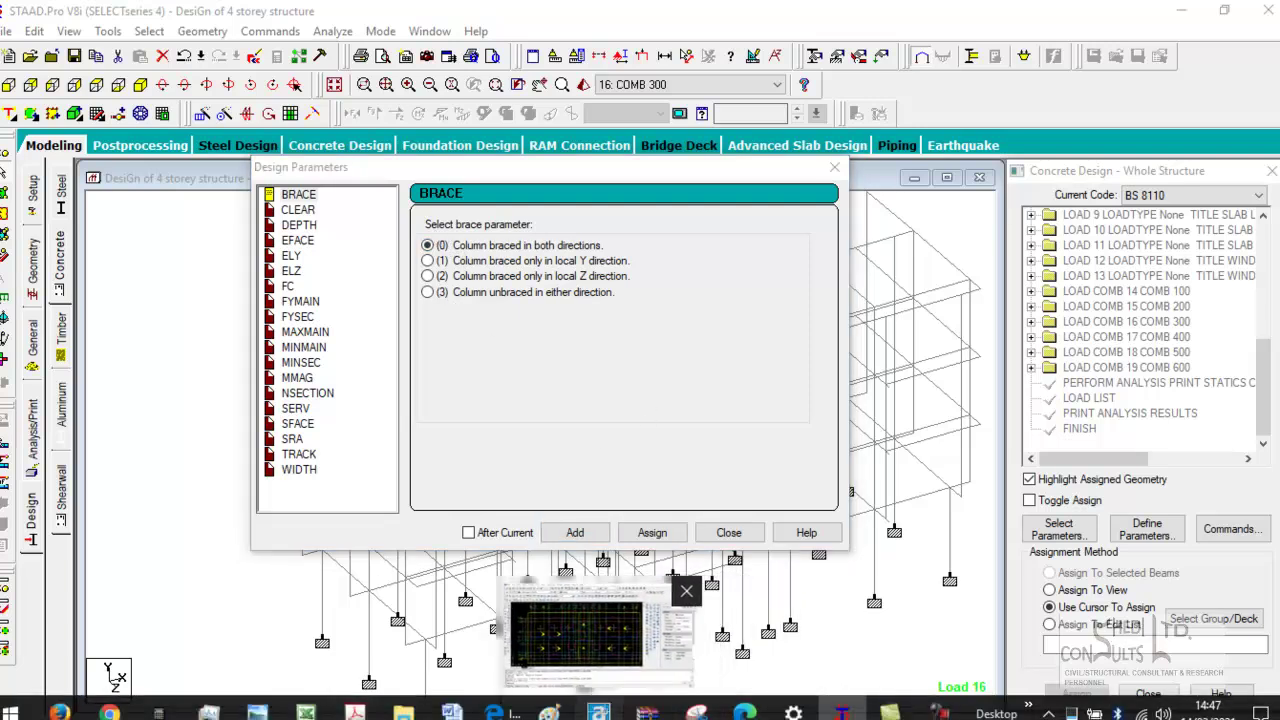
# - Switch to the roof structural slab-beam layout in AutoCAD, turn off the ROOF LAYOUT layer and examine the beam and column arrangement
pyautogui.click(598, 712)
pyautogui.scroll(-3, 608, 323)
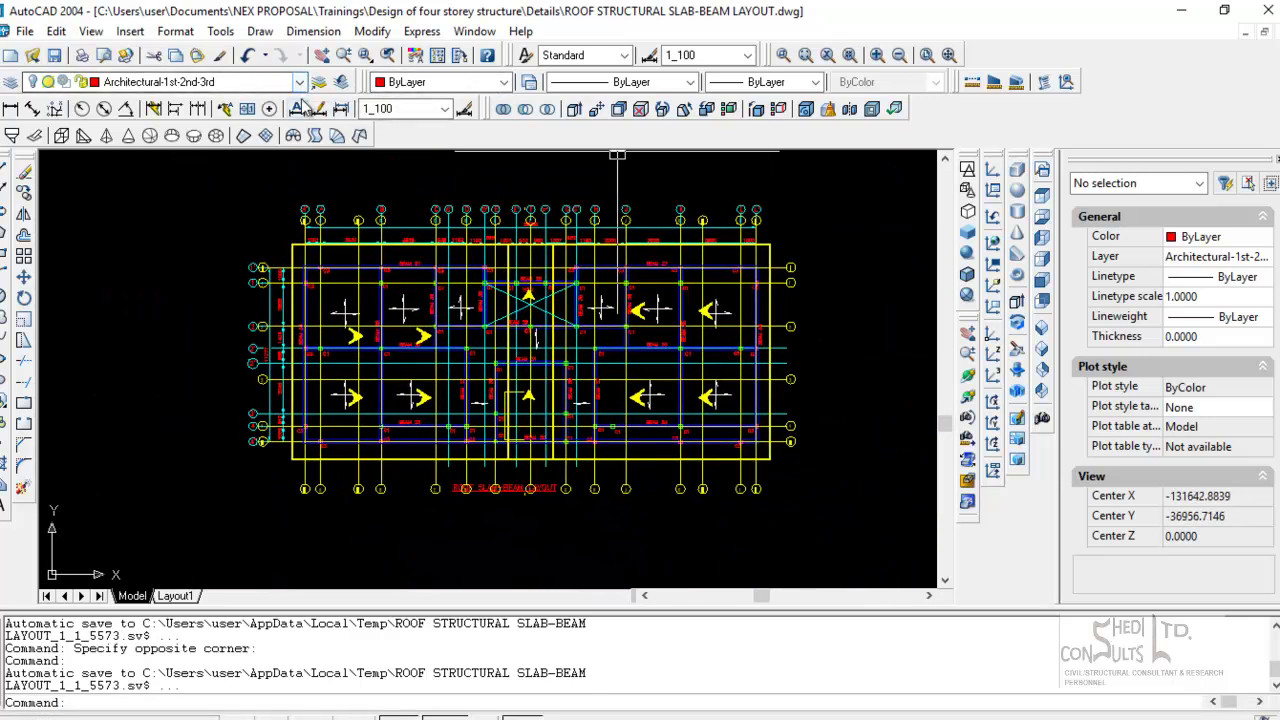
pyautogui.click(299, 82)
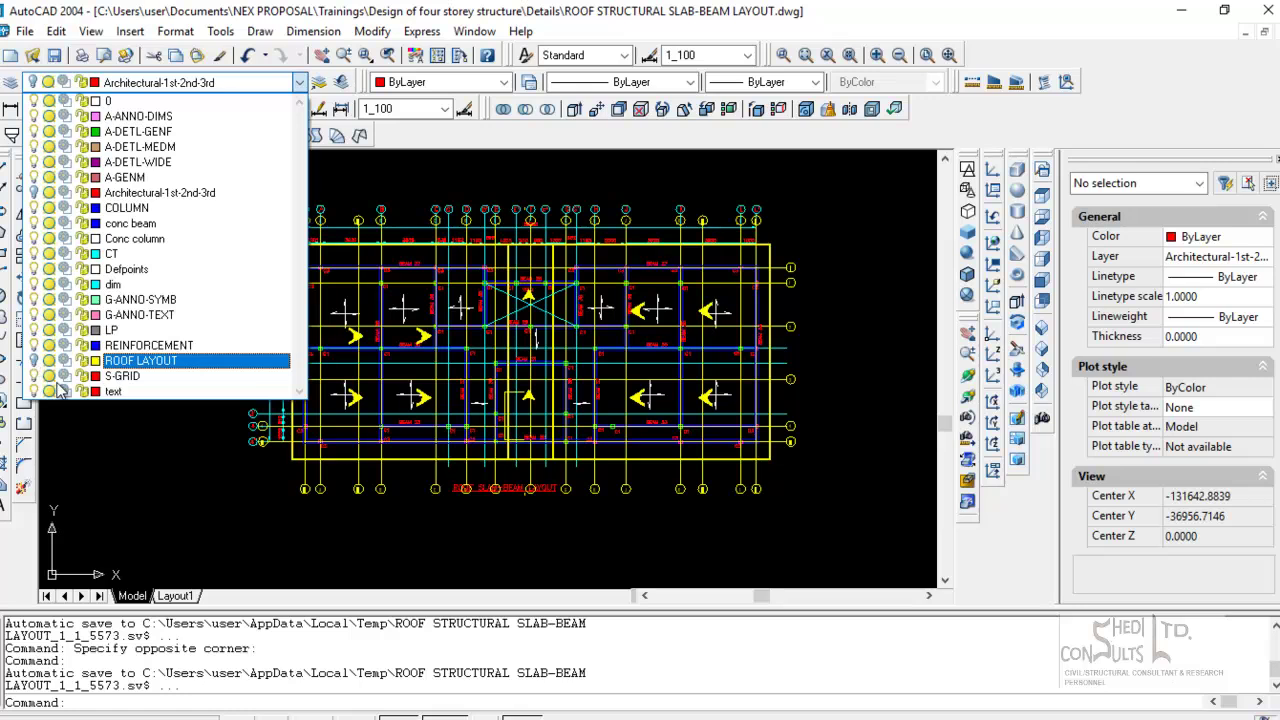
pyautogui.click(240, 506)
pyautogui.scroll(4, 552, 354)
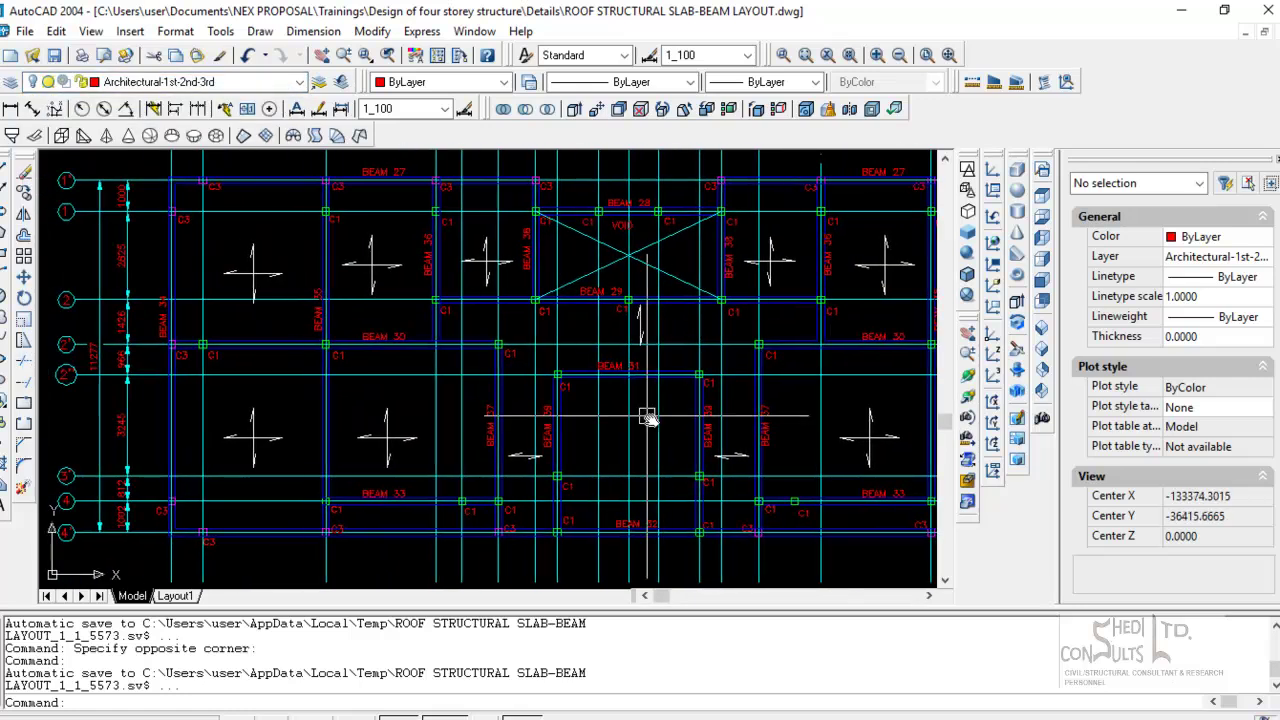
pyautogui.scroll(-2, 648, 418)
pyautogui.scroll(2, 588, 437)
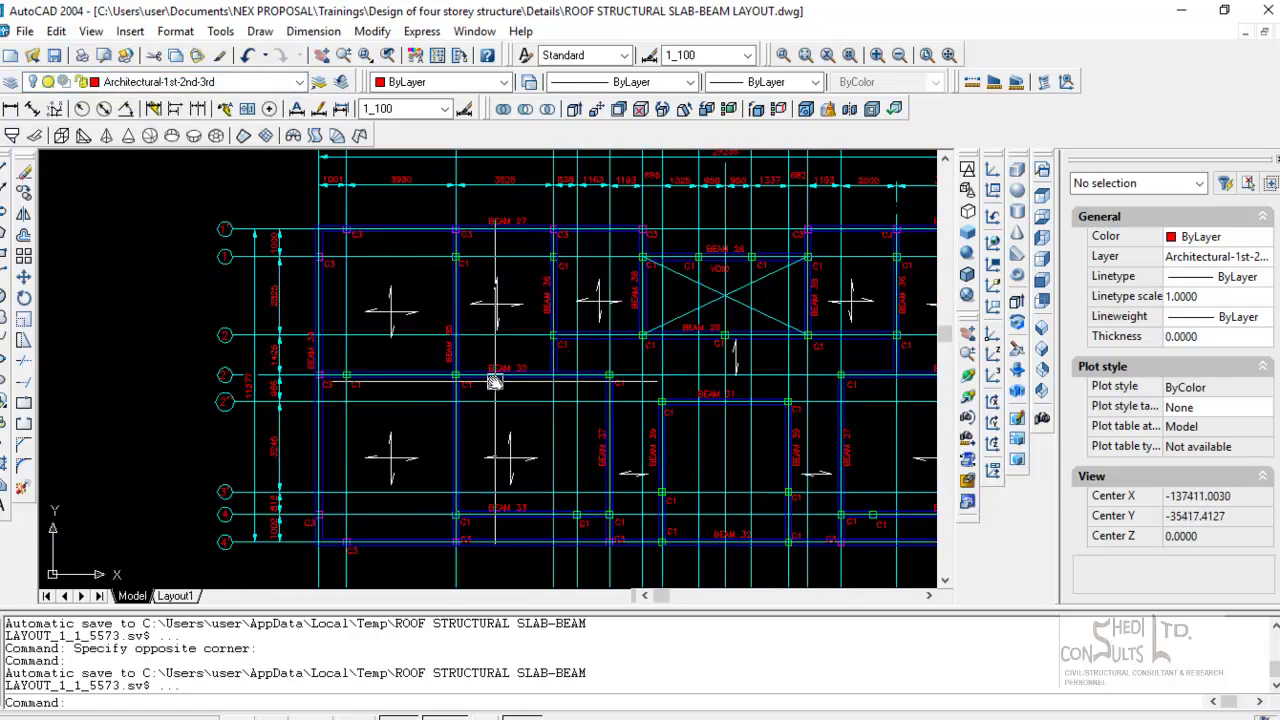